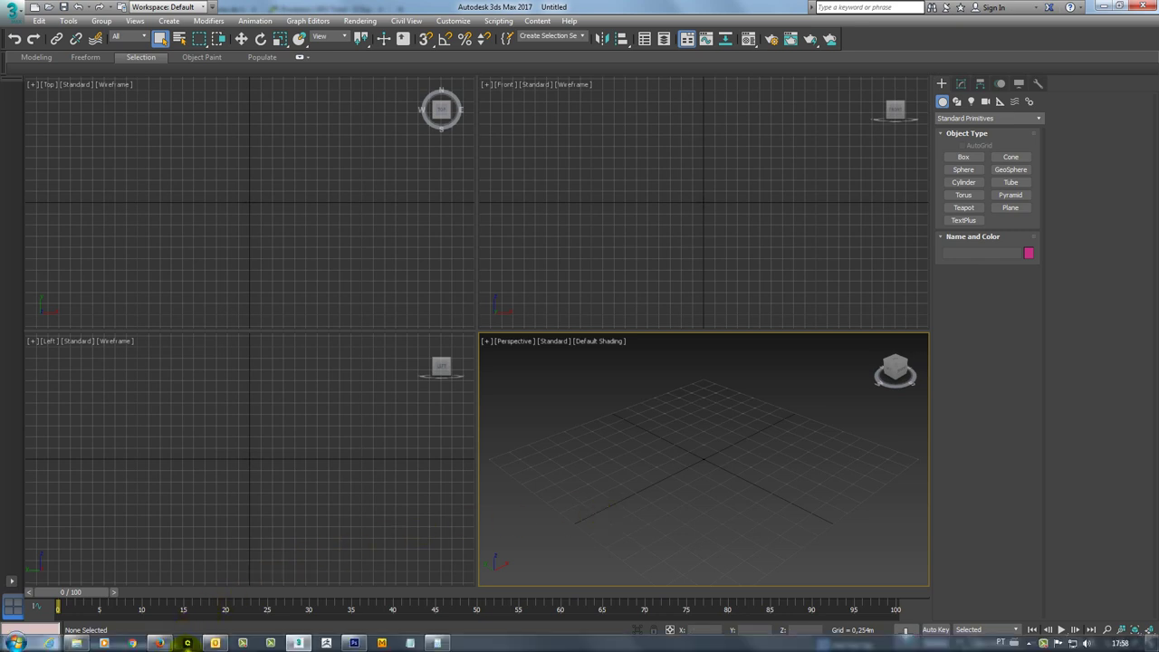
- Switch to Firefox showing the 'pote de plástico' image search results
{"action": "left_click", "coordinate": [159, 643]}
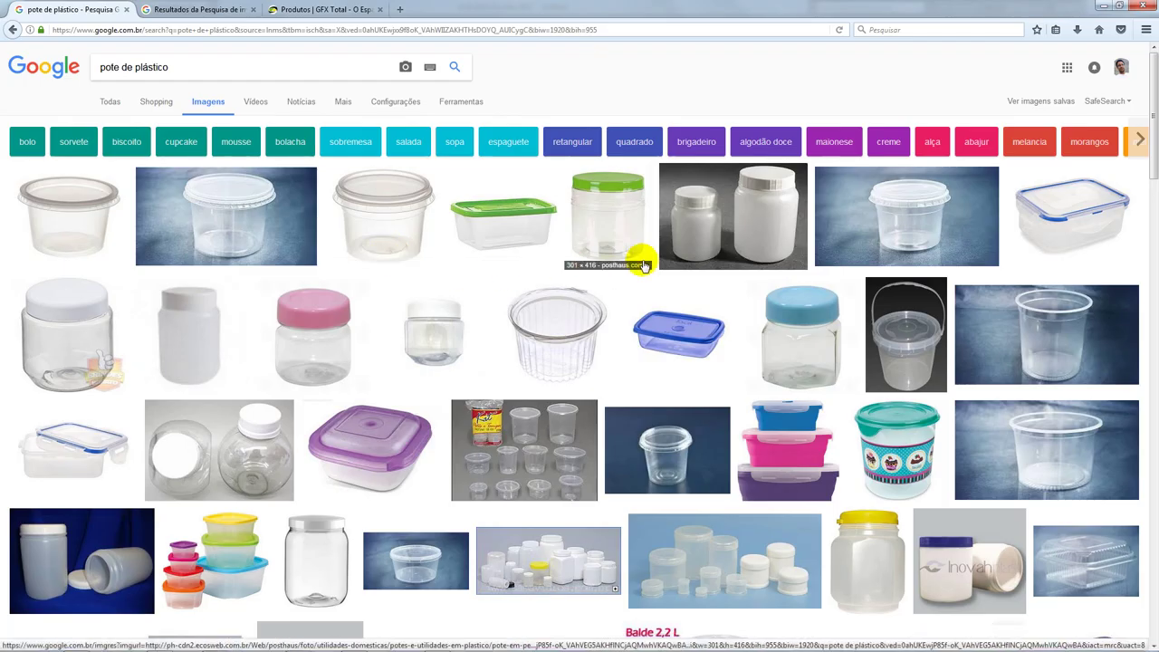
{"action": "left_click_drag", "start_coordinate": [177, 67], "coordinate": [101, 69]}
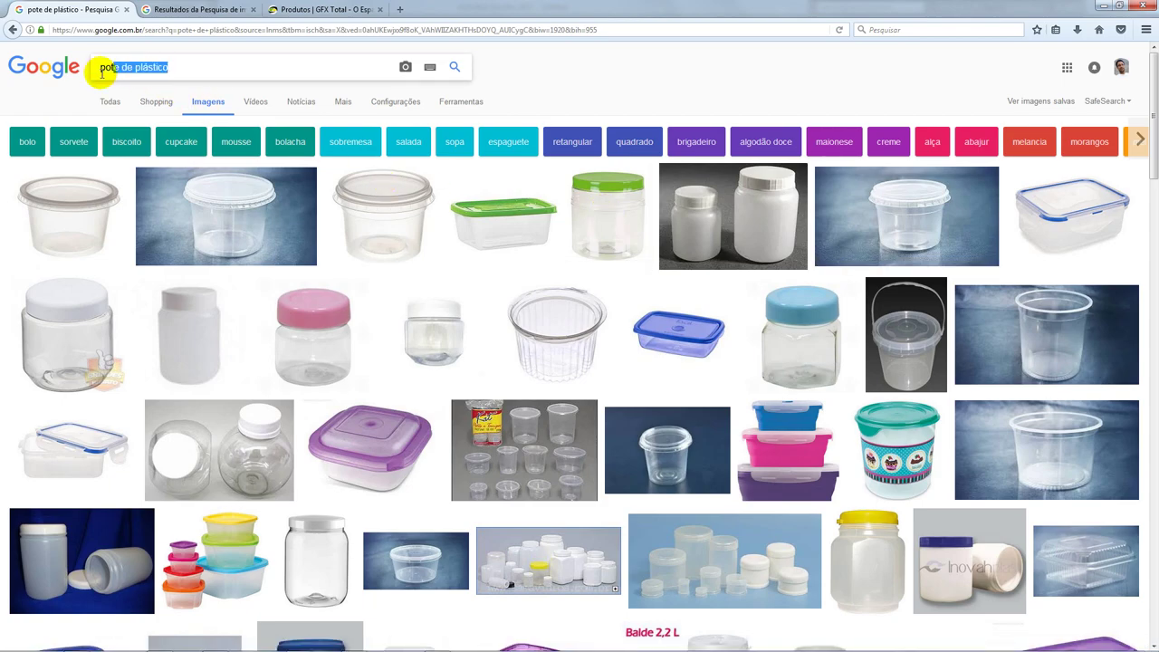
{"action": "left_click", "coordinate": [218, 62]}
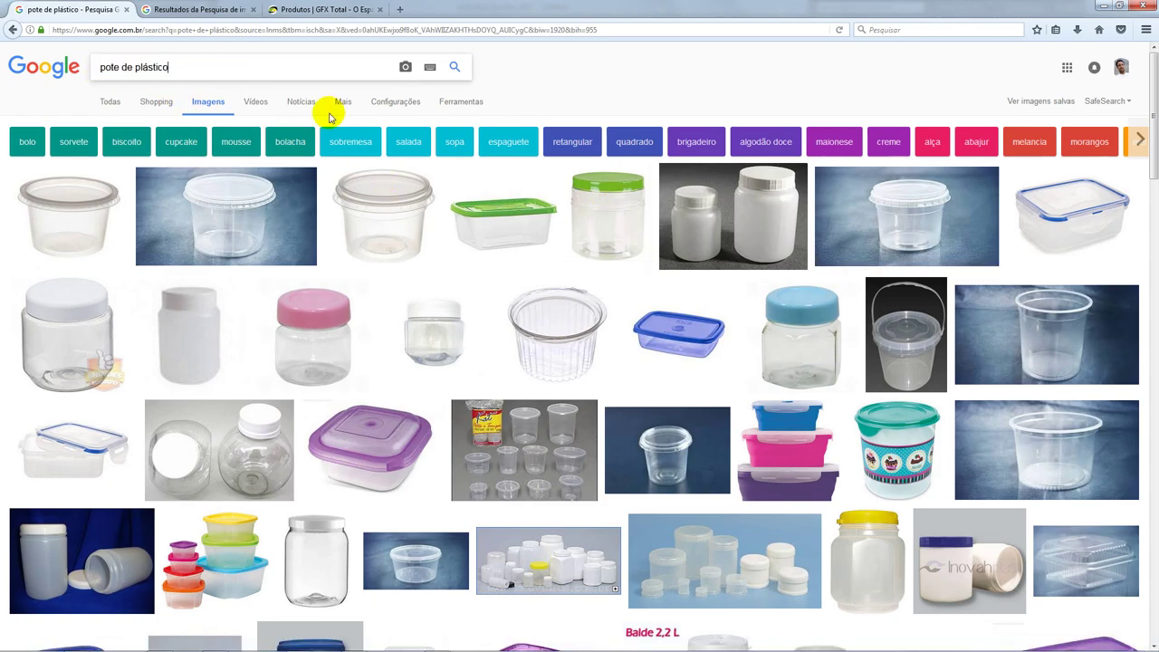
- Browse the image results, then bring up the enlarged 350ml Starpack pot preview
{"action": "scroll", "coordinate": [706, 244], "scroll_direction": "down", "scroll_amount": 4}
{"action": "scroll", "coordinate": [918, 332], "scroll_direction": "down", "scroll_amount": 4}
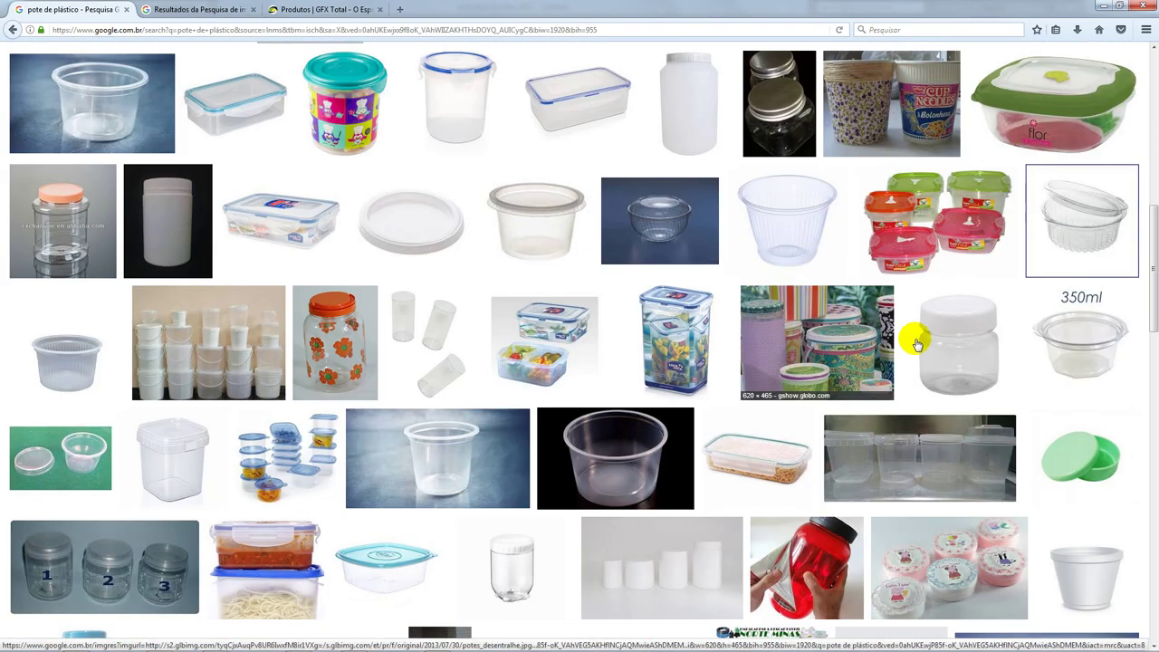
{"action": "scroll", "coordinate": [176, 259], "scroll_direction": "down", "scroll_amount": 1}
{"action": "scroll", "coordinate": [317, 261], "scroll_direction": "down", "scroll_amount": 3}
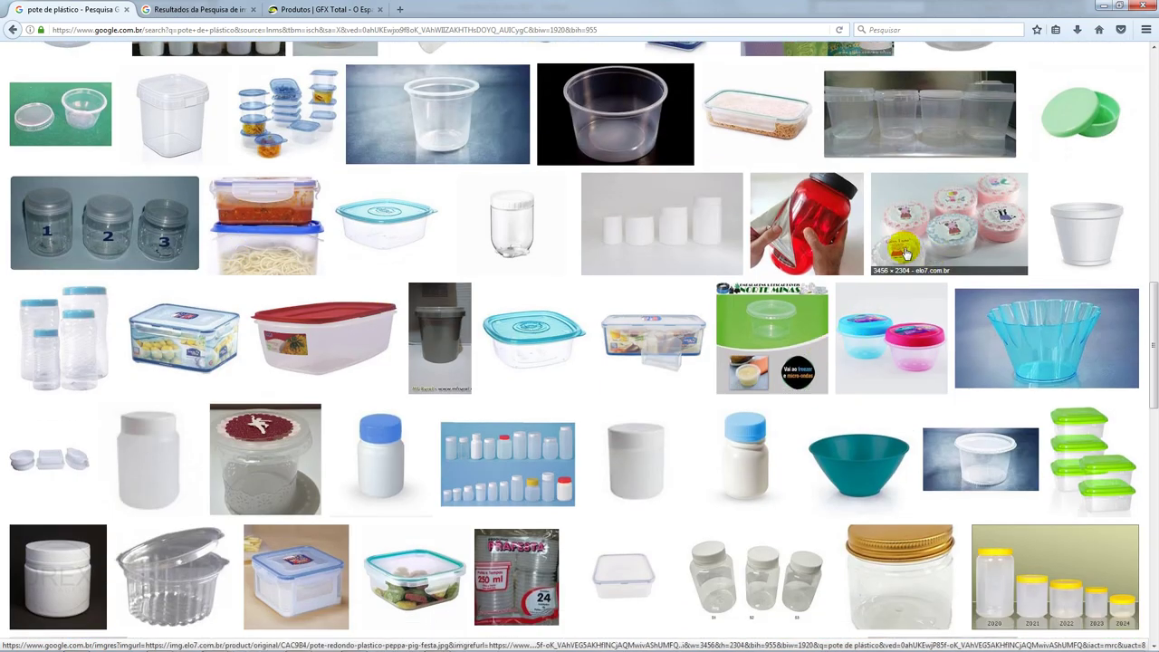
{"action": "scroll", "coordinate": [444, 263], "scroll_direction": "down", "scroll_amount": 2}
{"action": "scroll", "coordinate": [413, 277], "scroll_direction": "up", "scroll_amount": 5}
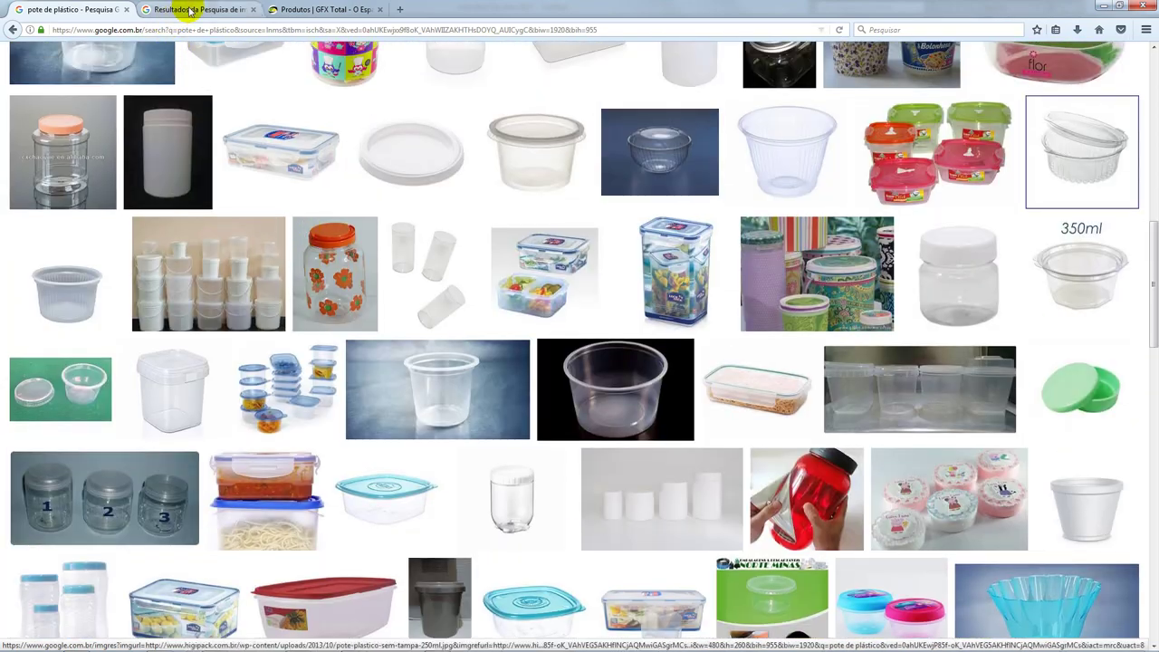
{"action": "left_click", "coordinate": [192, 11]}
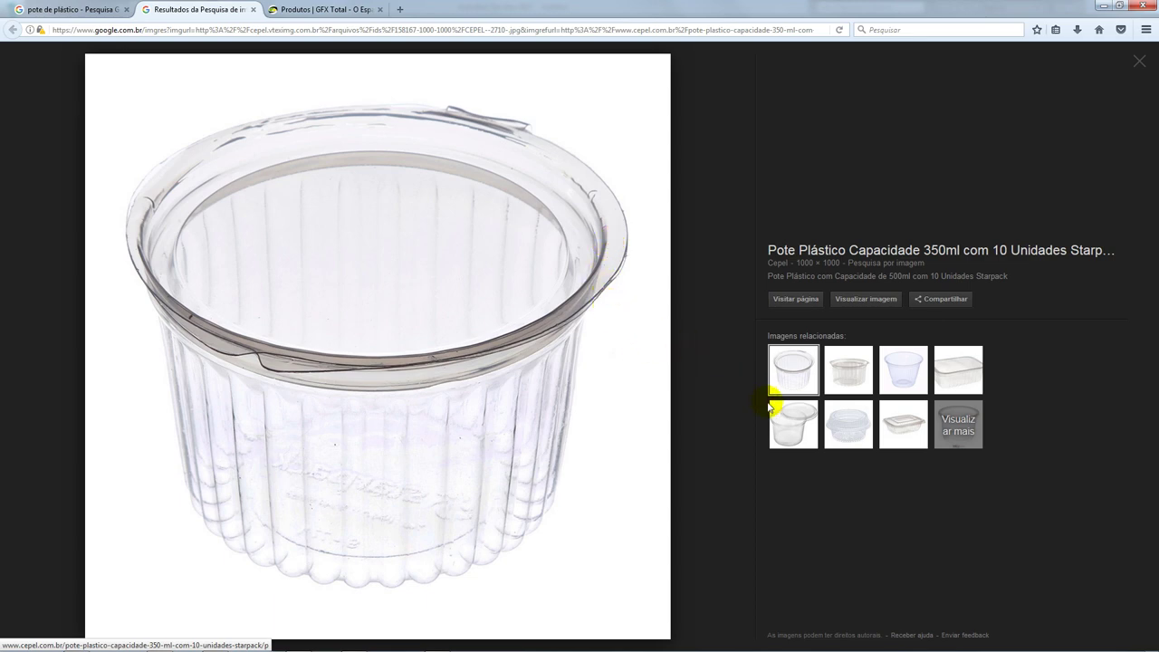
{"action": "left_click", "coordinate": [787, 426]}
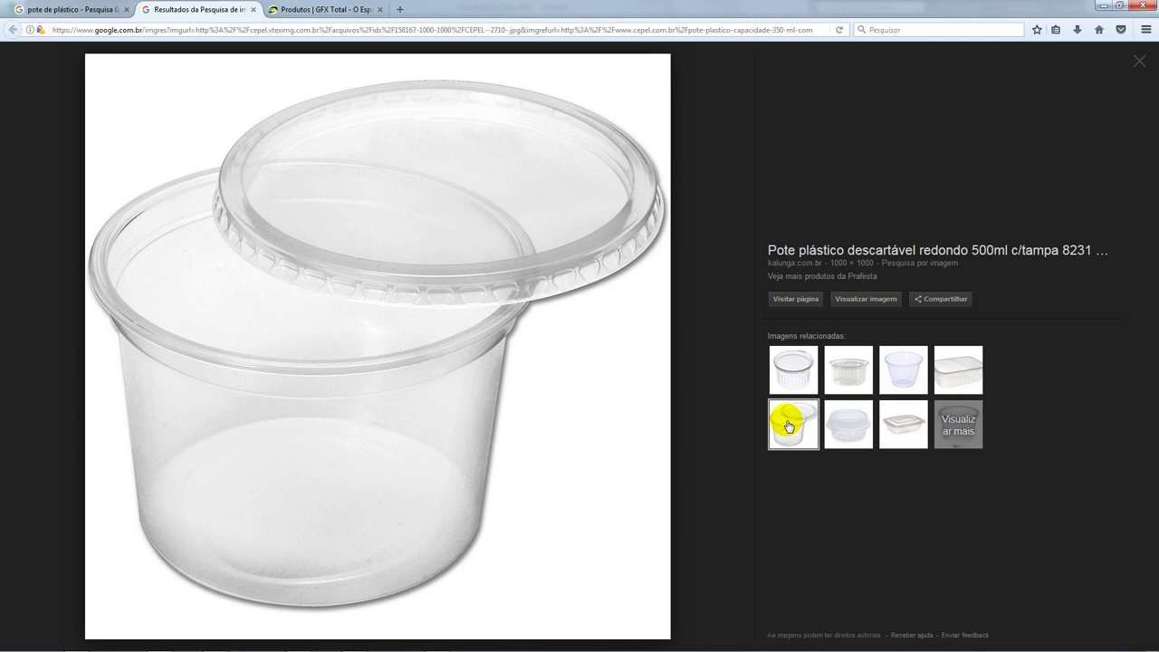
{"action": "left_click", "coordinate": [802, 376]}
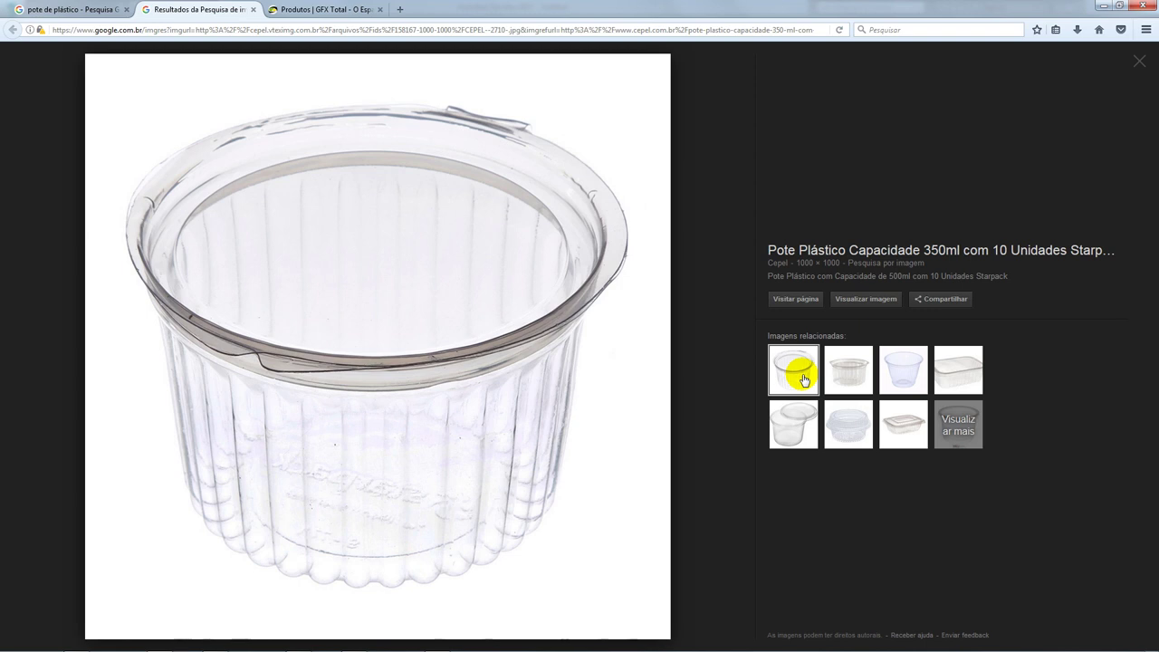
{"action": "left_click", "coordinate": [804, 416]}
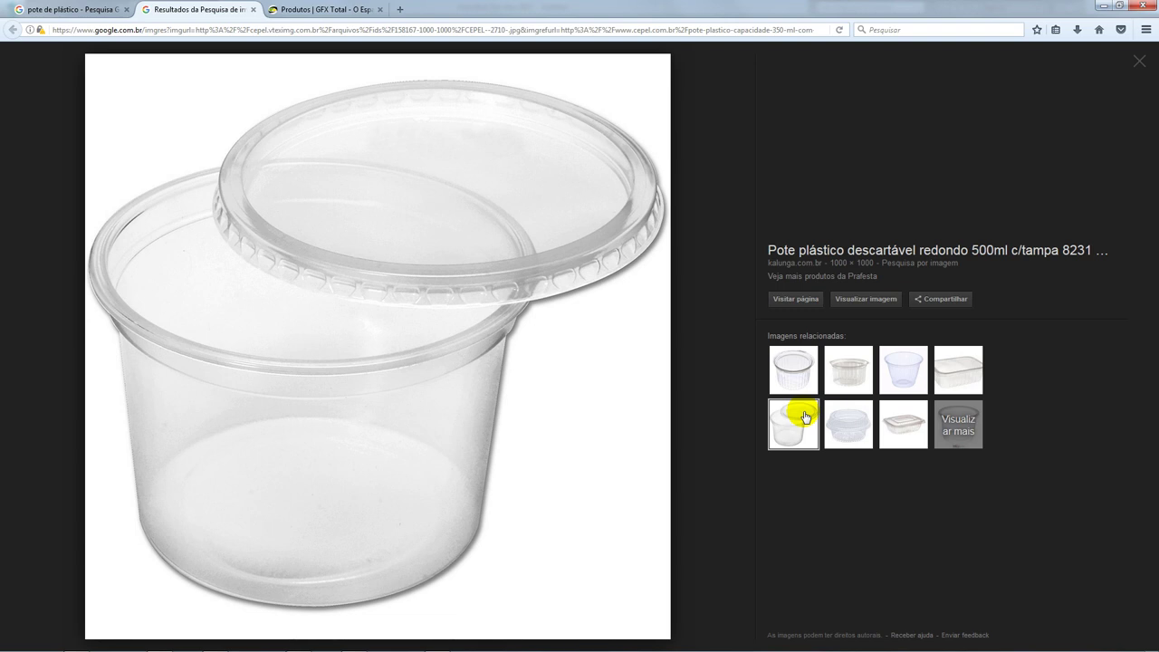
{"action": "left_click", "coordinate": [843, 414]}
{"action": "left_click", "coordinate": [892, 370]}
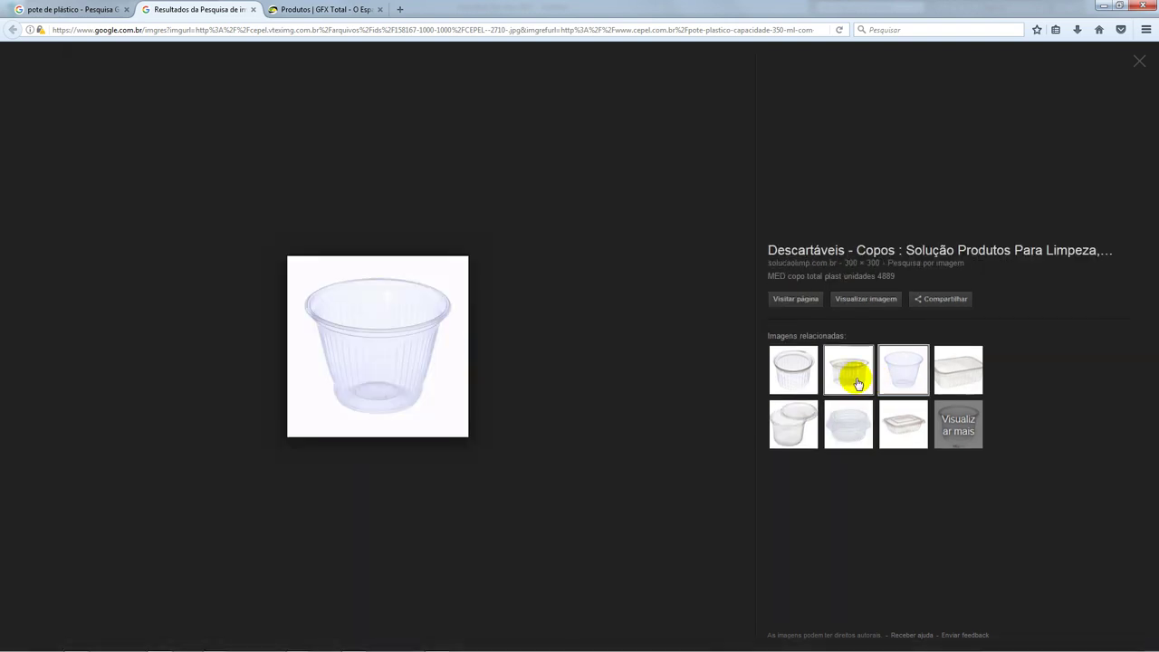
{"action": "left_click", "coordinate": [857, 383]}
{"action": "left_click", "coordinate": [797, 374]}
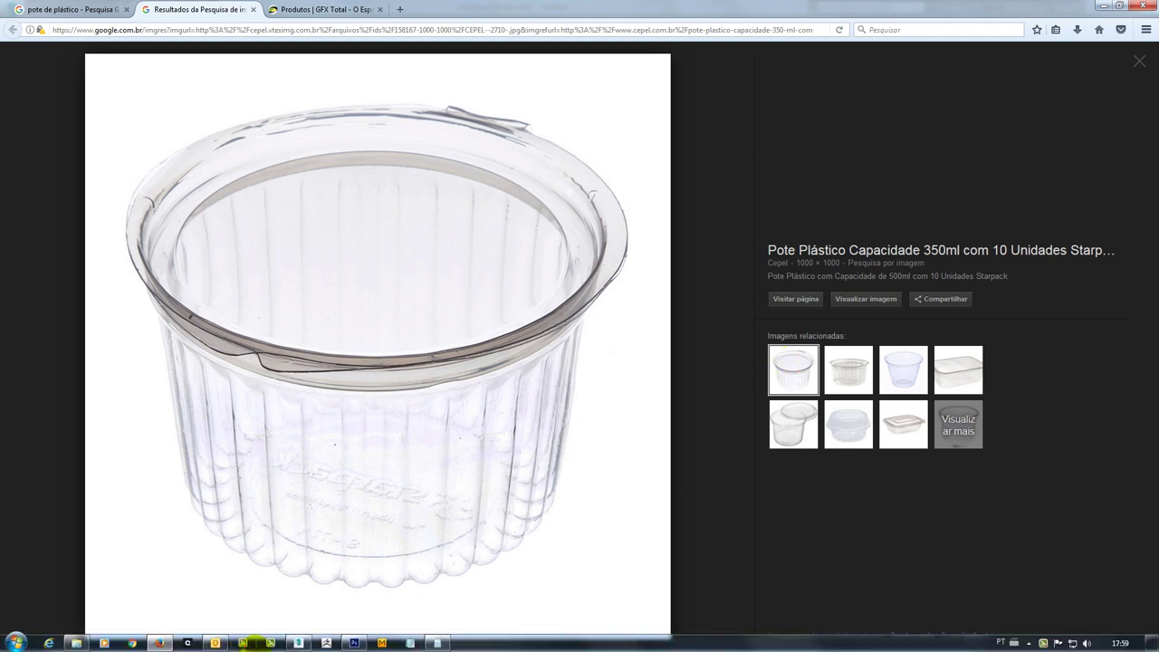
{"action": "left_click", "coordinate": [298, 643]}
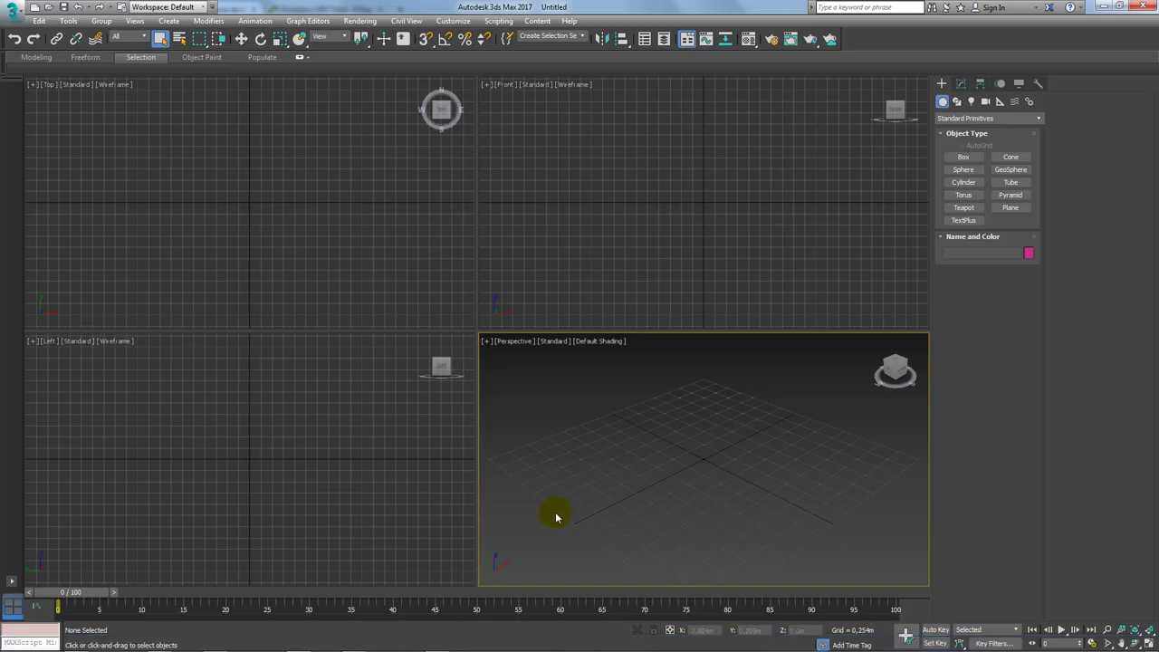
- Draw a cylinder near the grid centre in the Perspective viewport
{"action": "left_click", "coordinate": [963, 186]}
{"action": "middle_click_drag", "start_coordinate": [846, 398], "coordinate": [818, 408], "text": "alt"}
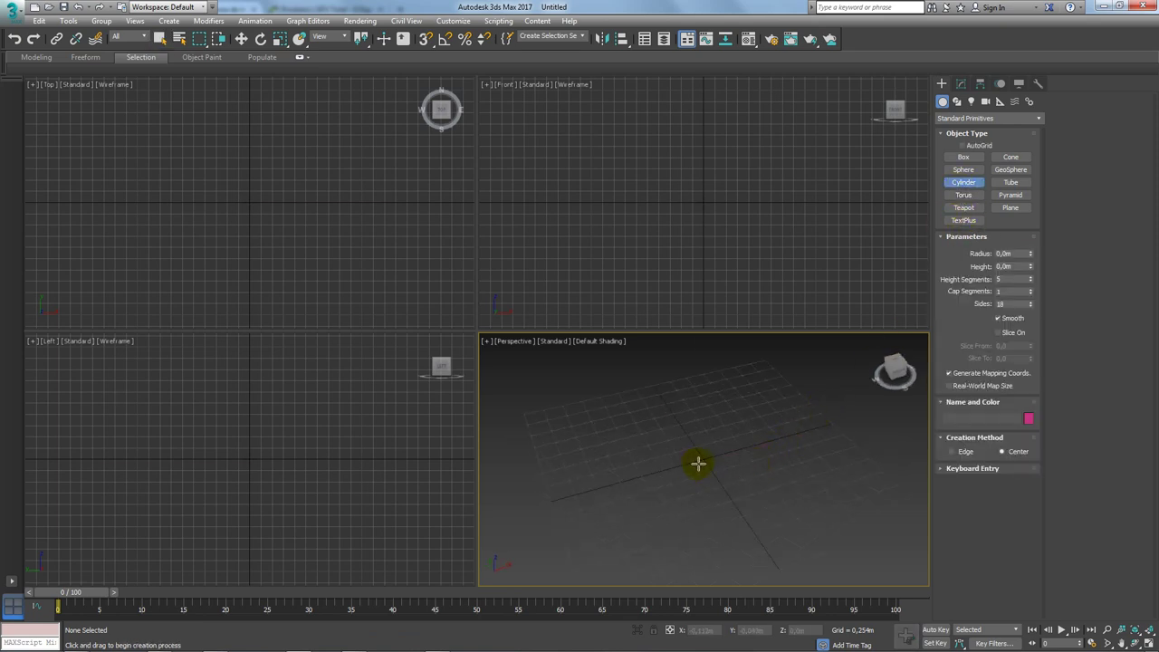
{"action": "left_click_drag", "start_coordinate": [697, 465], "coordinate": [725, 470]}
{"action": "left_click", "coordinate": [737, 427]}
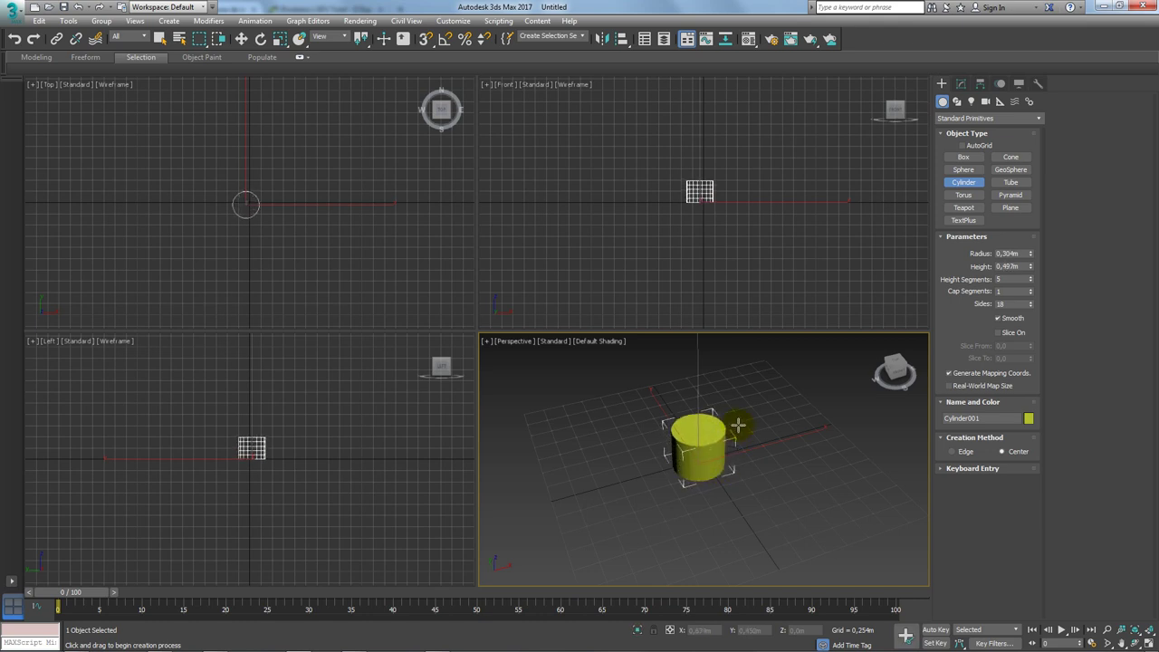
{"action": "scroll", "coordinate": [810, 383], "scroll_direction": "up", "scroll_amount": 2}
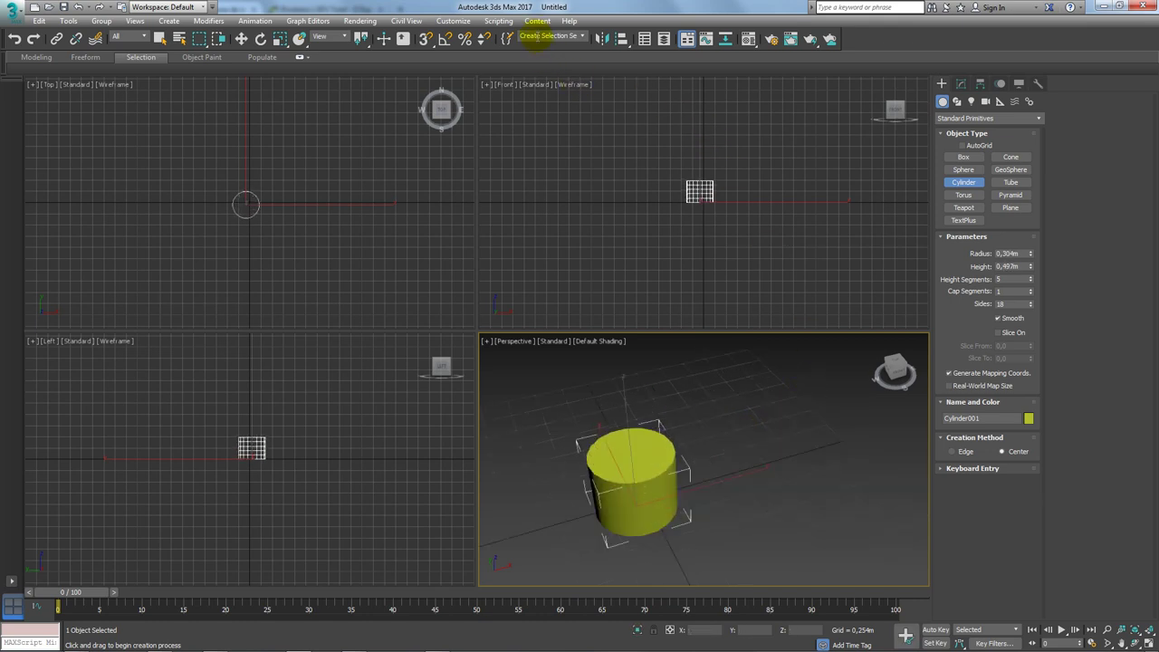
- Set the scene display units to metric centimeters in Units Setup
{"action": "left_click", "coordinate": [538, 24]}
{"action": "mouse_move", "coordinate": [452, 21]}
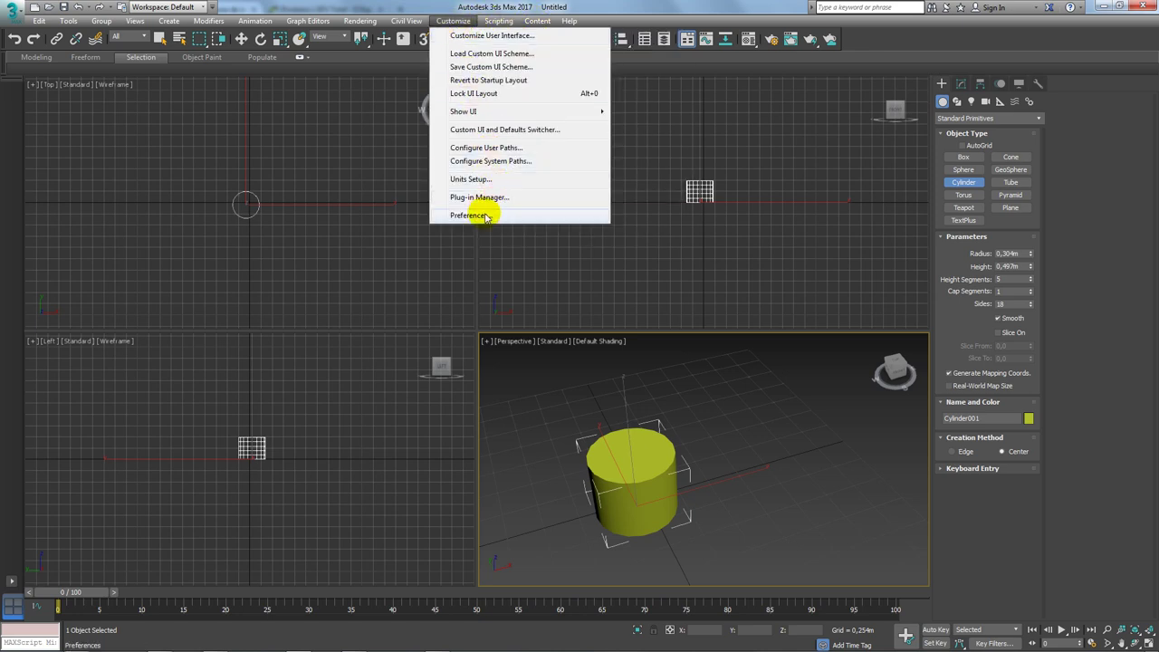
{"action": "left_click", "coordinate": [491, 179]}
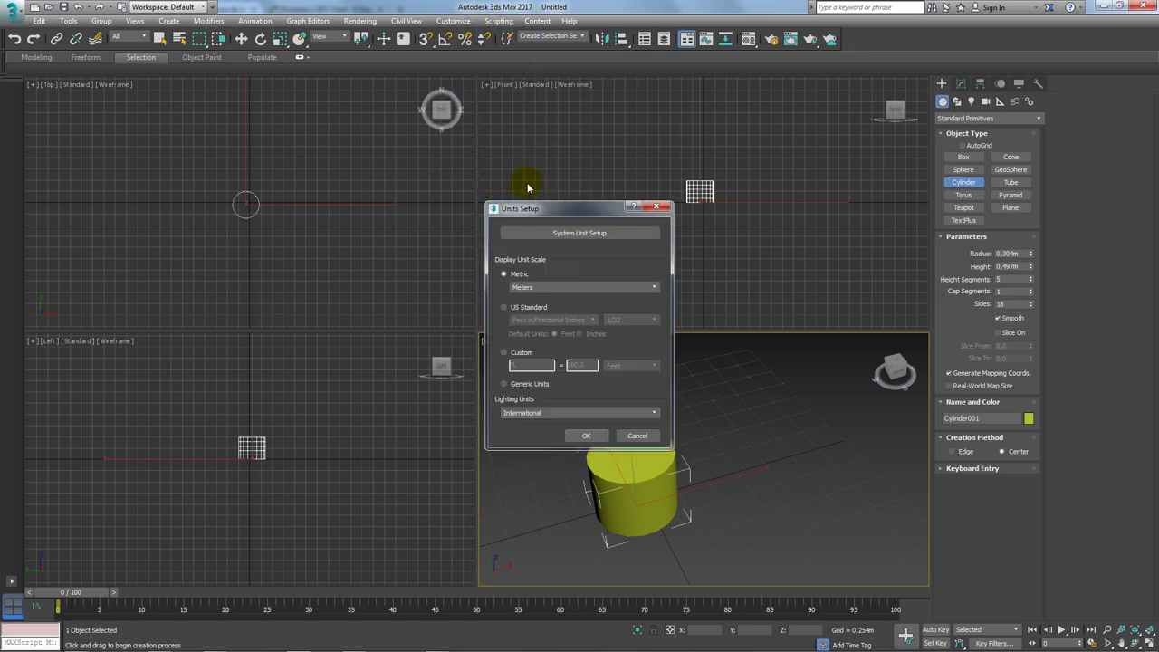
{"action": "left_click", "coordinate": [557, 287]}
{"action": "left_click", "coordinate": [544, 312]}
{"action": "left_click", "coordinate": [586, 435]}
- Turn on Edged Faces to show the cylinder's edges on the shaded surface
{"action": "middle_click_drag", "start_coordinate": [676, 470], "coordinate": [688, 469]}
{"action": "scroll", "coordinate": [688, 469], "scroll_direction": "up", "scroll_amount": 3}
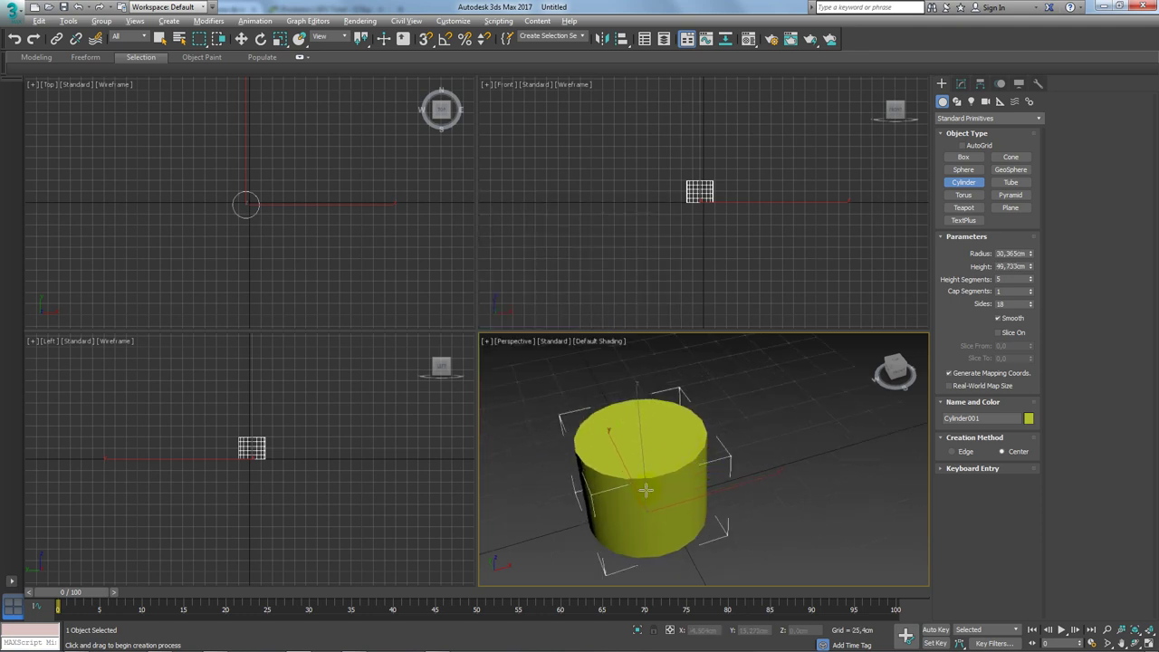
{"action": "key", "text": "F4"}
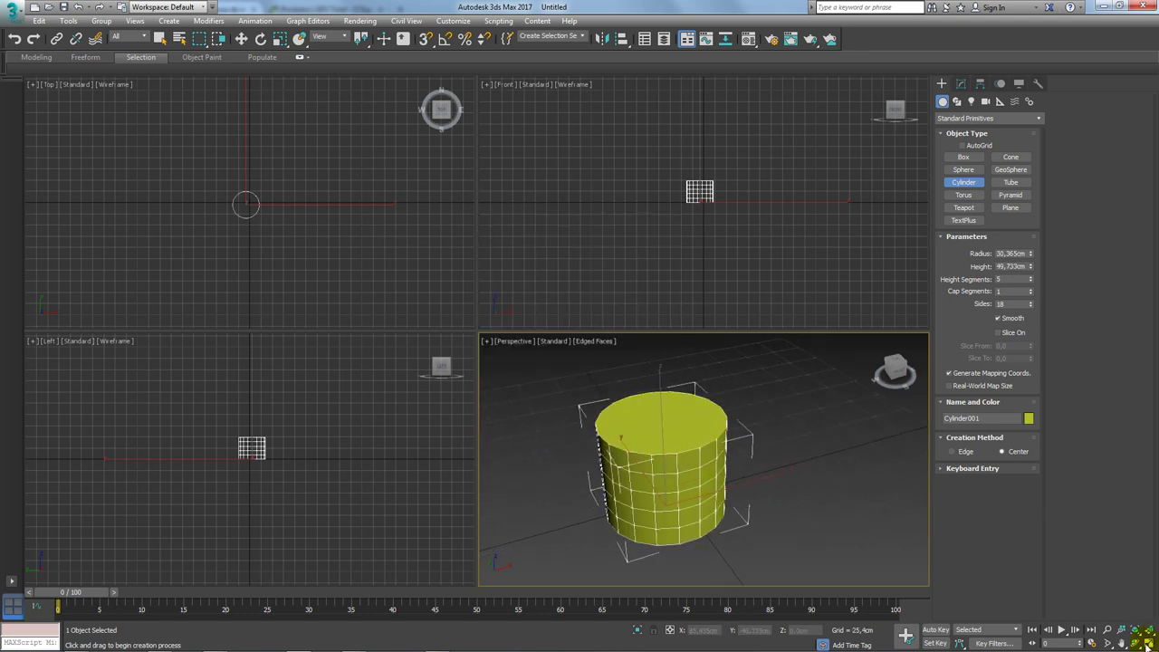
- Maximize the Perspective view and set the cylinder radius to 5 cm
{"action": "left_click", "coordinate": [1148, 643]}
{"action": "middle_click_drag", "start_coordinate": [831, 276], "coordinate": [802, 272]}
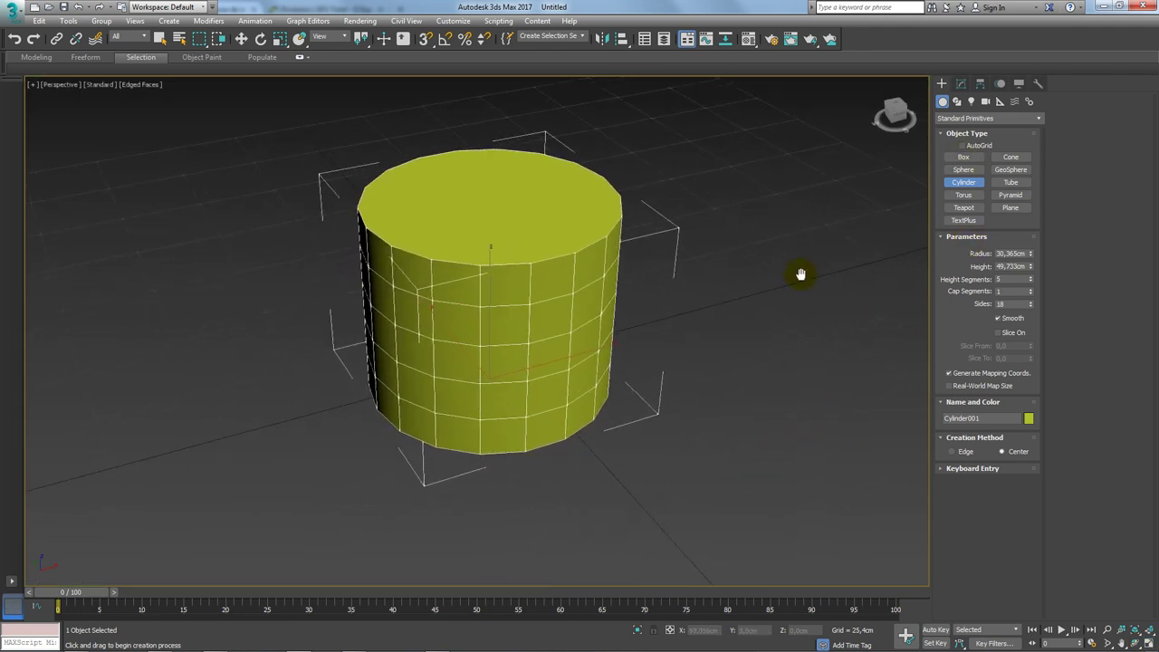
{"action": "left_click_drag", "start_coordinate": [1033, 258], "coordinate": [1032, 238]}
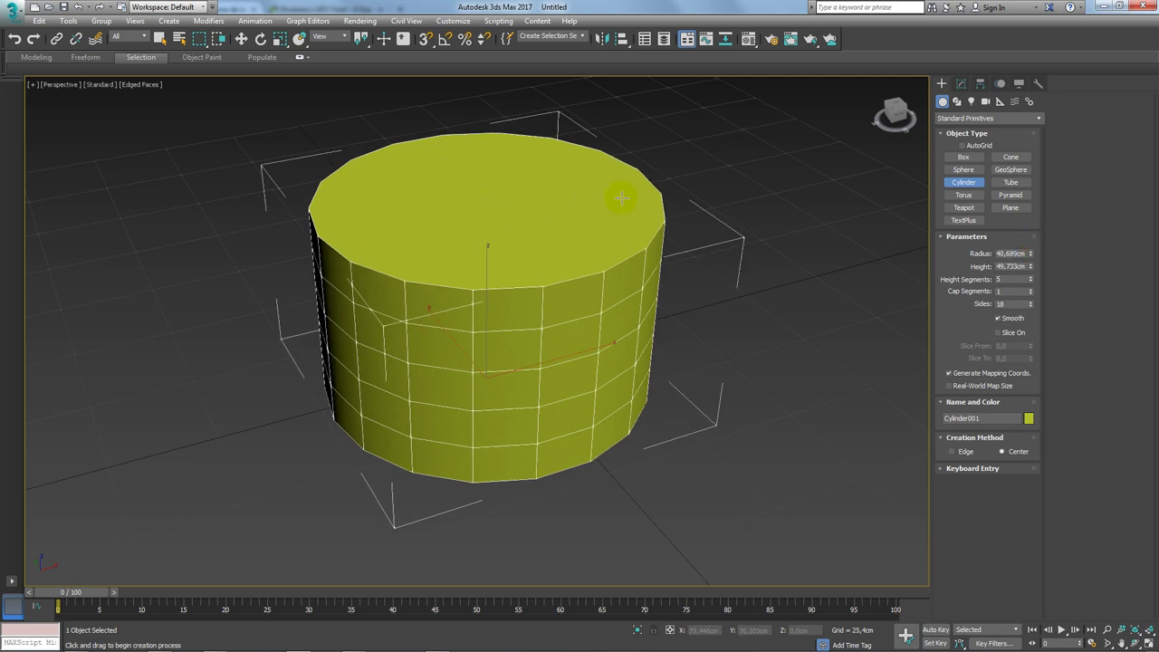
{"action": "left_click", "coordinate": [1011, 253]}
{"action": "type", "text": "5,0cm"}
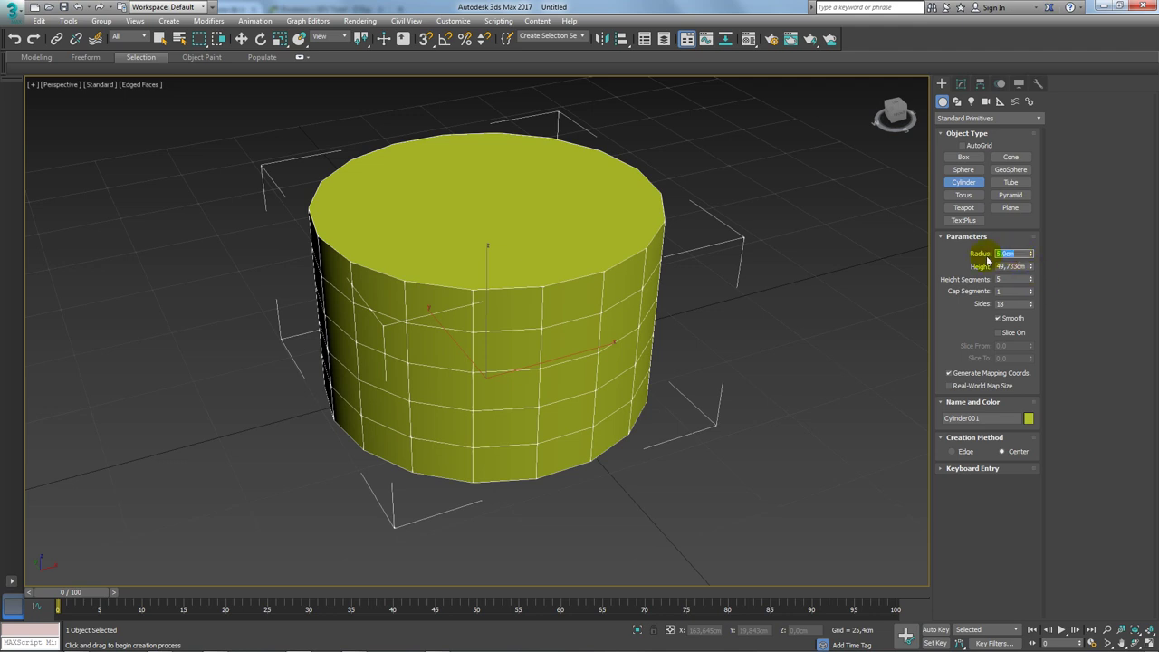
{"action": "key", "text": "Return"}
- Set the cylinder height to 7 cm
{"action": "scroll", "coordinate": [541, 344], "scroll_direction": "up", "scroll_amount": 5}
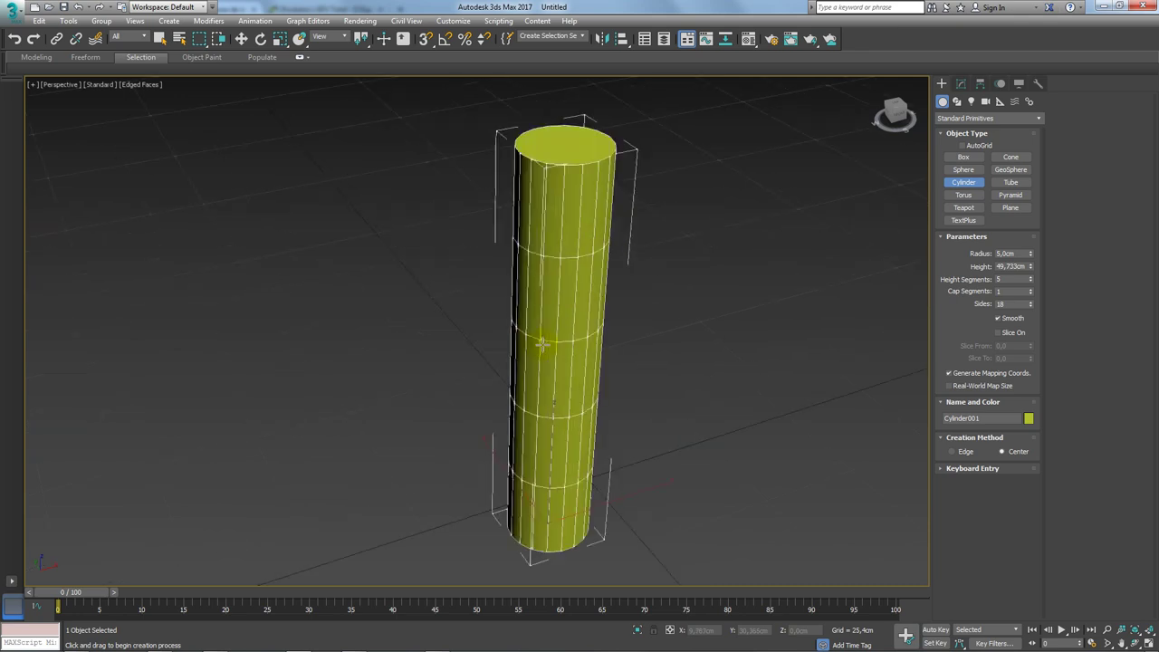
{"action": "middle_click_drag", "start_coordinate": [573, 233], "coordinate": [573, 279], "text": "alt"}
{"action": "scroll", "coordinate": [573, 279], "scroll_direction": "up", "scroll_amount": 3}
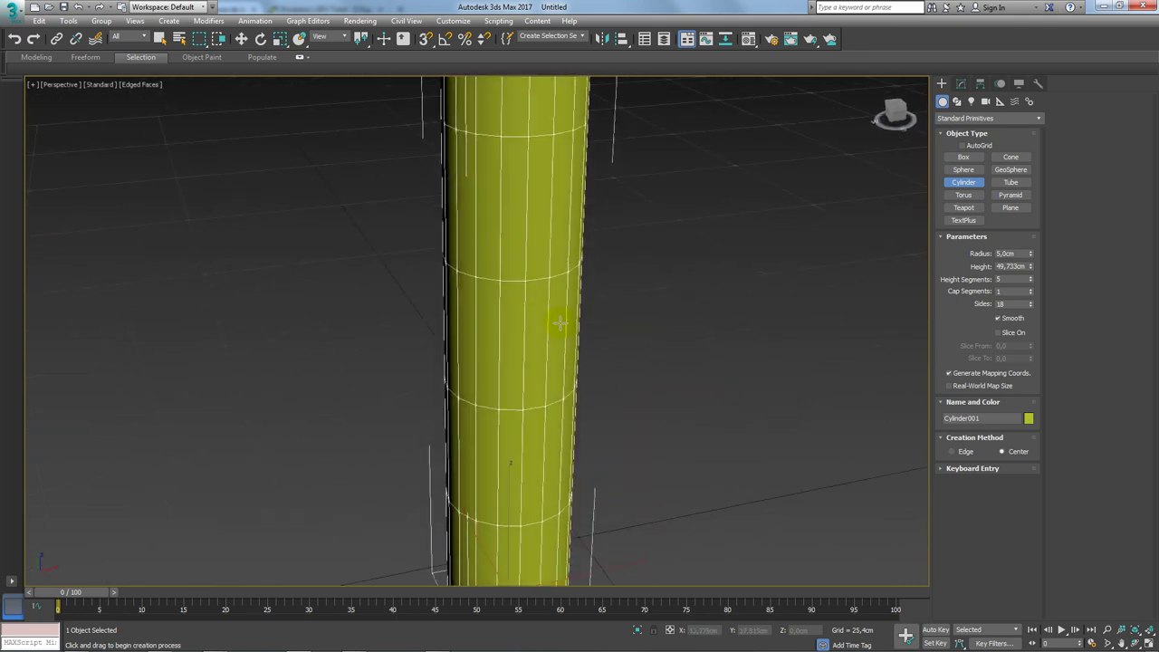
{"action": "scroll", "coordinate": [624, 321], "scroll_direction": "down", "scroll_amount": 4}
{"action": "scroll", "coordinate": [584, 362], "scroll_direction": "down", "scroll_amount": 1}
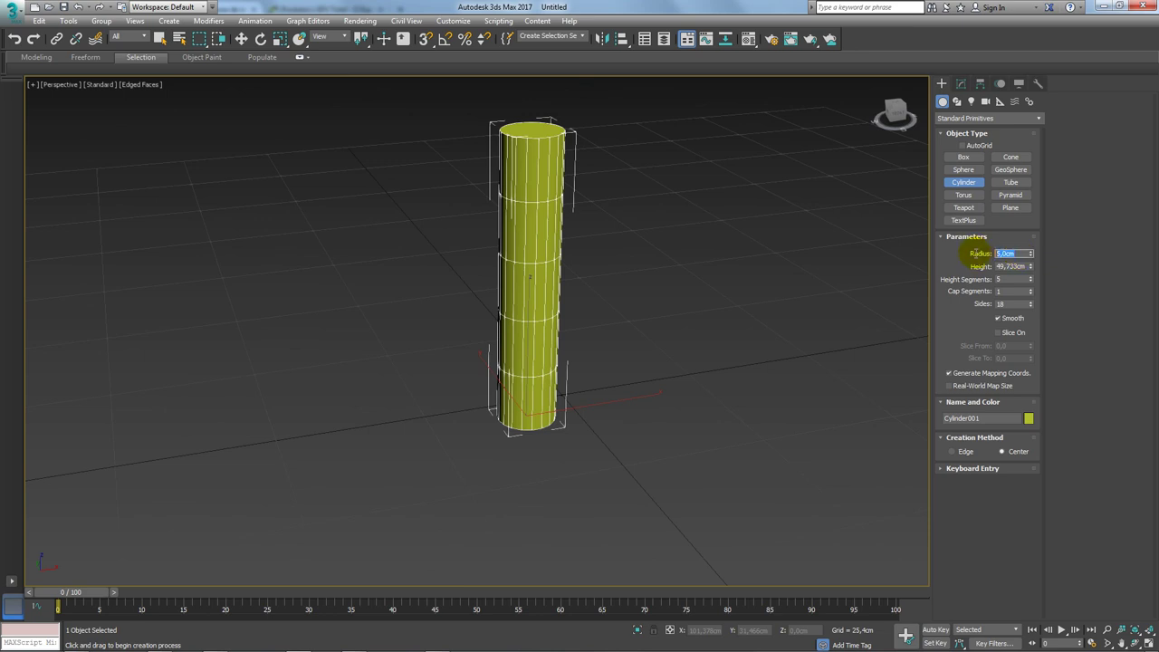
{"action": "scroll", "coordinate": [590, 251], "scroll_direction": "down", "scroll_amount": 1}
{"action": "scroll", "coordinate": [549, 291], "scroll_direction": "down", "scroll_amount": 3}
{"action": "scroll", "coordinate": [540, 319], "scroll_direction": "up", "scroll_amount": 2}
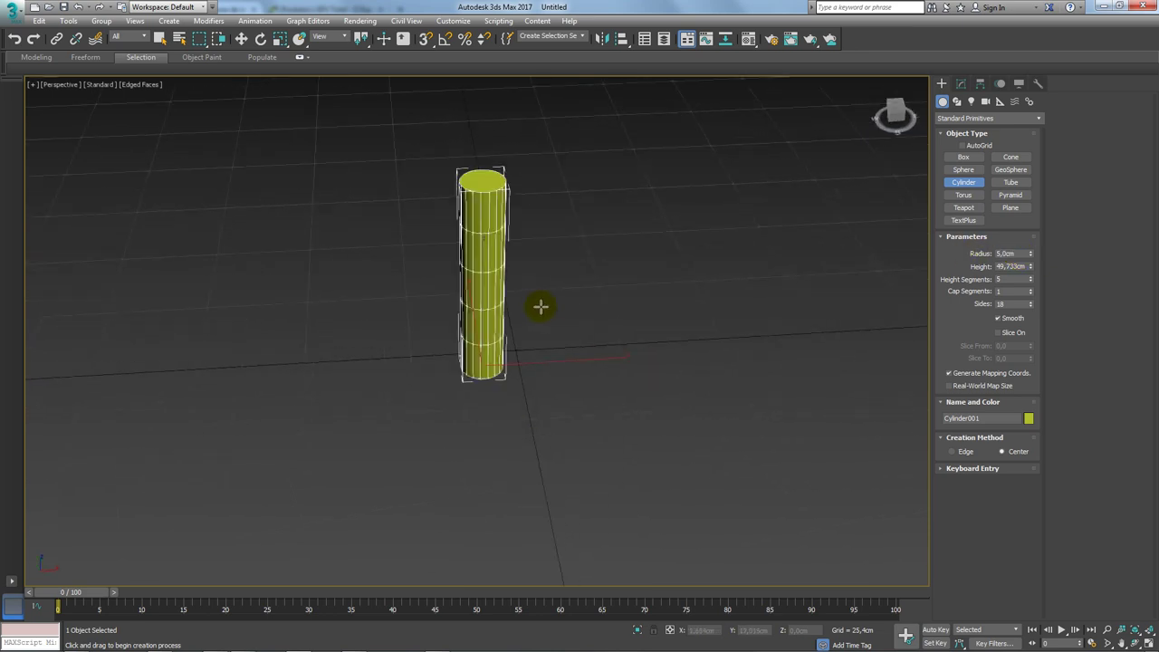
{"action": "scroll", "coordinate": [530, 302], "scroll_direction": "up", "scroll_amount": 3}
{"action": "type", "text": "7"}
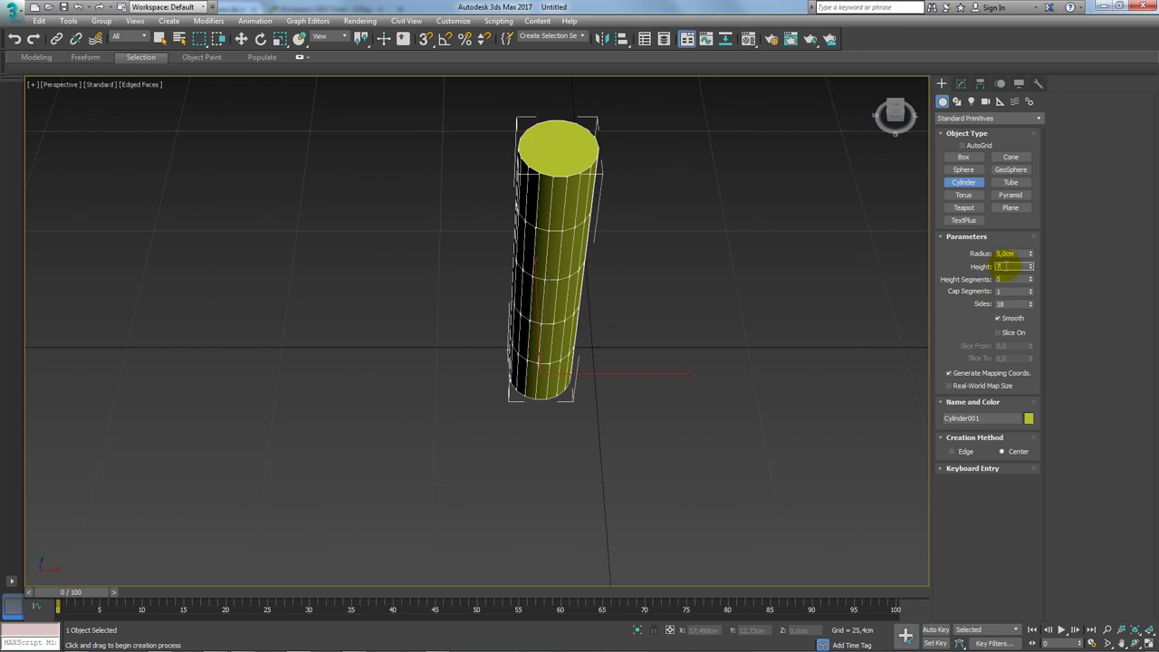
{"action": "key", "text": "Return"}
- Orbit lower around the short cylinder and reselect the radius field
{"action": "middle_click_drag", "start_coordinate": [592, 283], "coordinate": [525, 284], "text": "alt"}
{"action": "scroll", "coordinate": [589, 380], "scroll_direction": "up", "scroll_amount": 5}
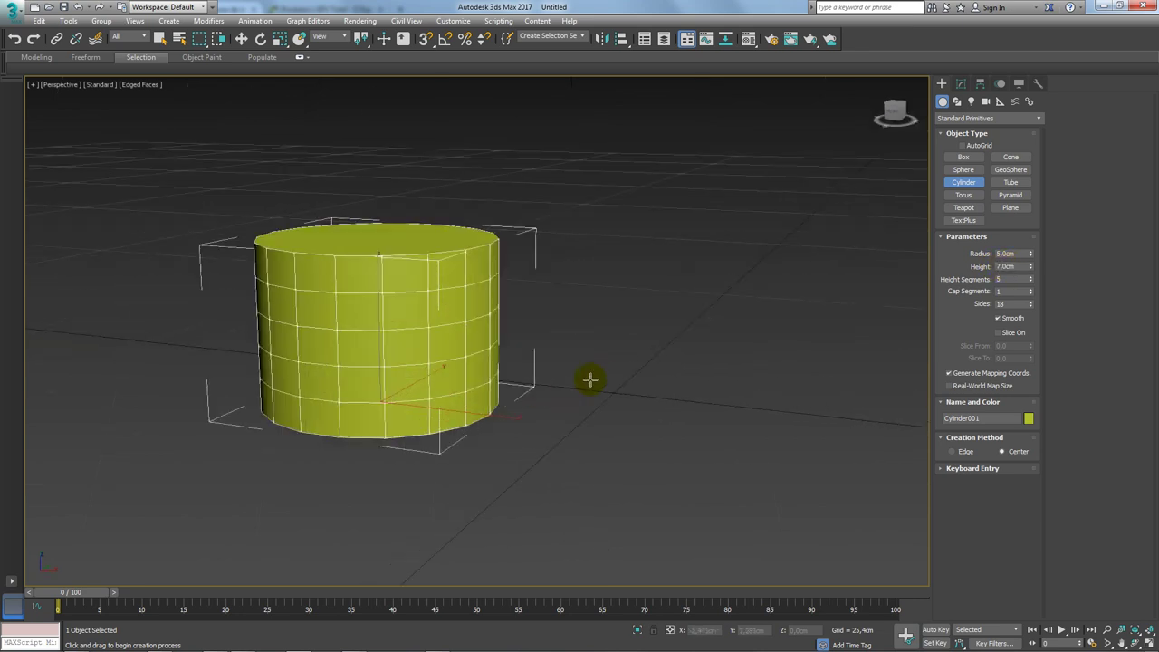
{"action": "mouse_move", "coordinate": [590, 381]}
{"action": "middle_mouse_down", "text": "alt"}
{"action": "mouse_move", "coordinate": [499, 386]}
{"action": "mouse_move", "coordinate": [654, 349]}
{"action": "mouse_move", "coordinate": [624, 390]}
{"action": "mouse_move", "coordinate": [600, 341]}
{"action": "mouse_move", "coordinate": [430, 413]}
{"action": "middle_mouse_up", "text": "alt"}
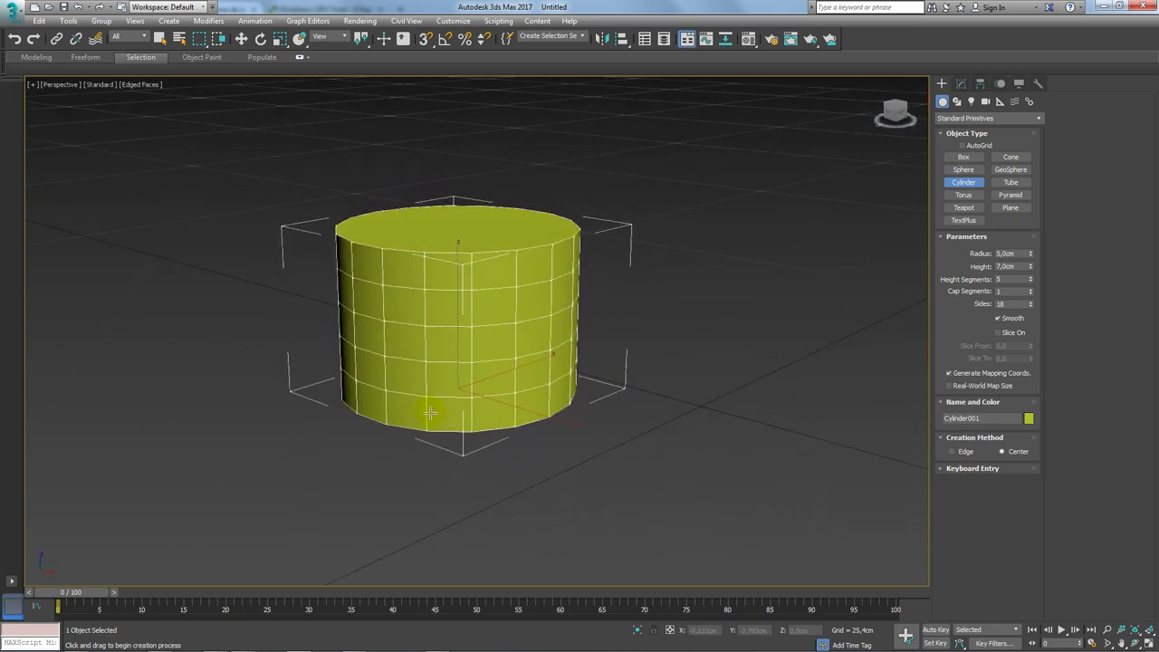
{"action": "double_click", "coordinate": [1007, 253]}
{"action": "middle_click_drag", "start_coordinate": [473, 183], "coordinate": [471, 230], "text": "alt"}
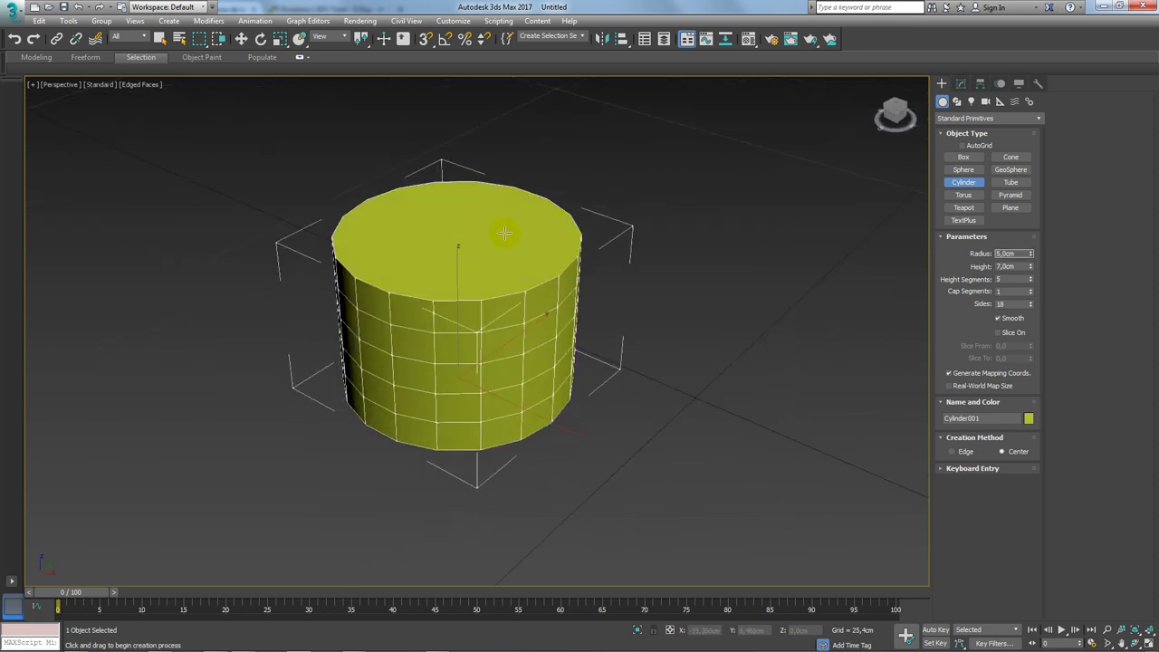
{"action": "mouse_move", "coordinate": [242, 645]}
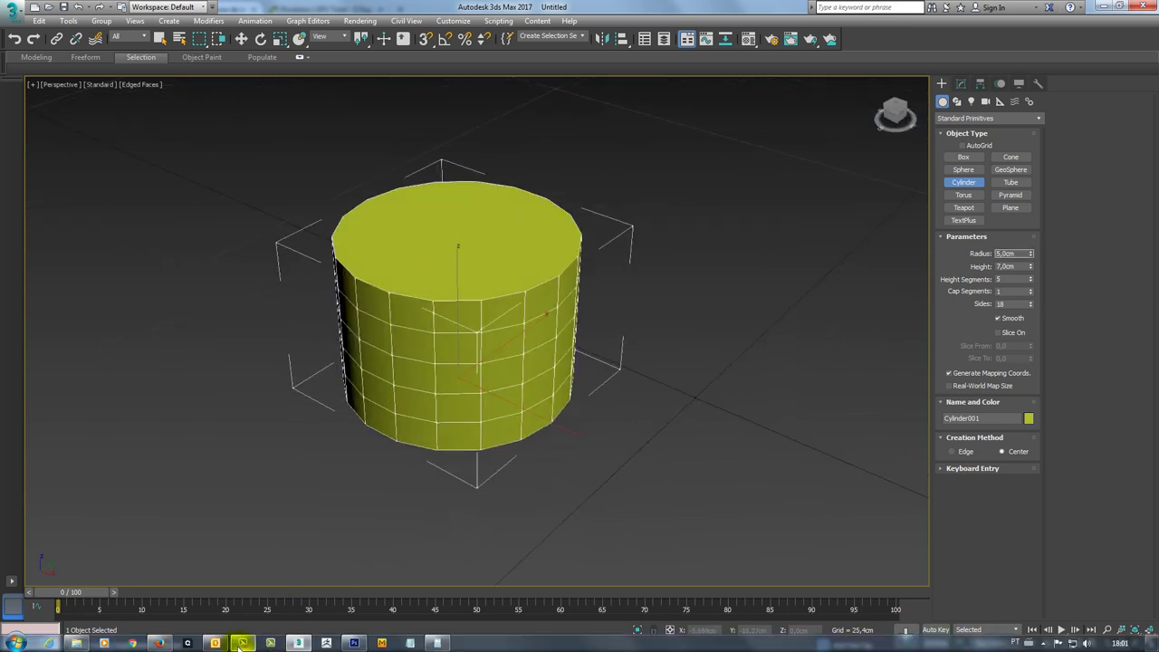
- Check the fluted pot reference photo in Firefox and return to 3ds Max
{"action": "left_click", "coordinate": [159, 643]}
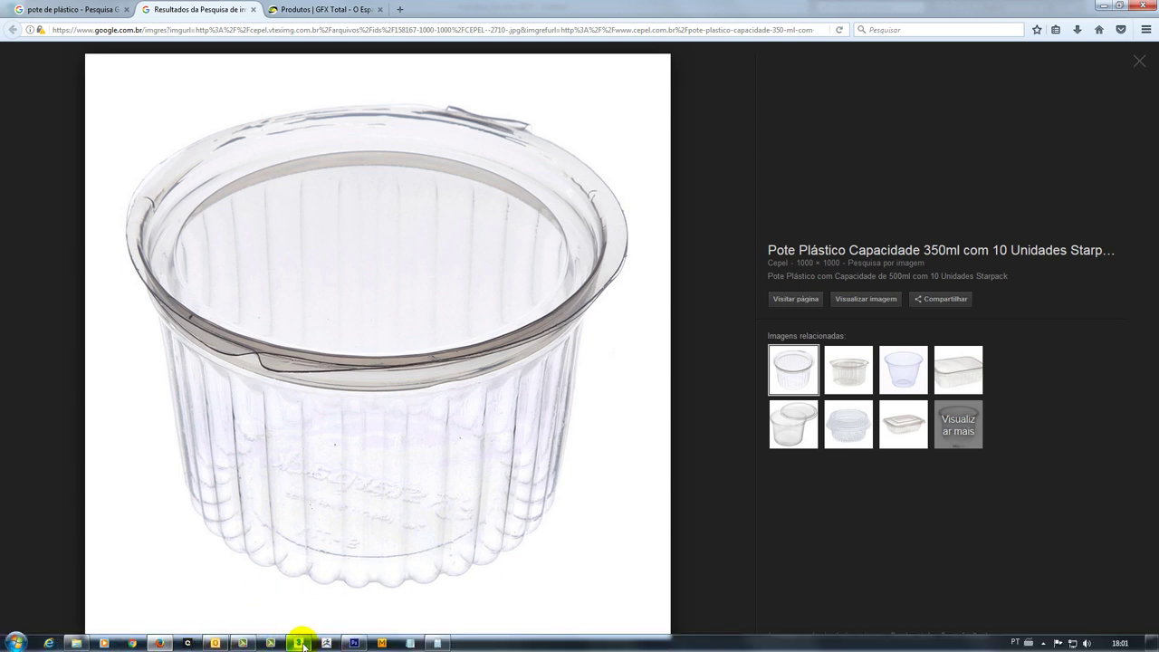
{"action": "left_click", "coordinate": [300, 643]}
- Reduce the cylinder to 1 height segment and give it 24 sides
{"action": "left_click_drag", "start_coordinate": [1032, 274], "coordinate": [1030, 283]}
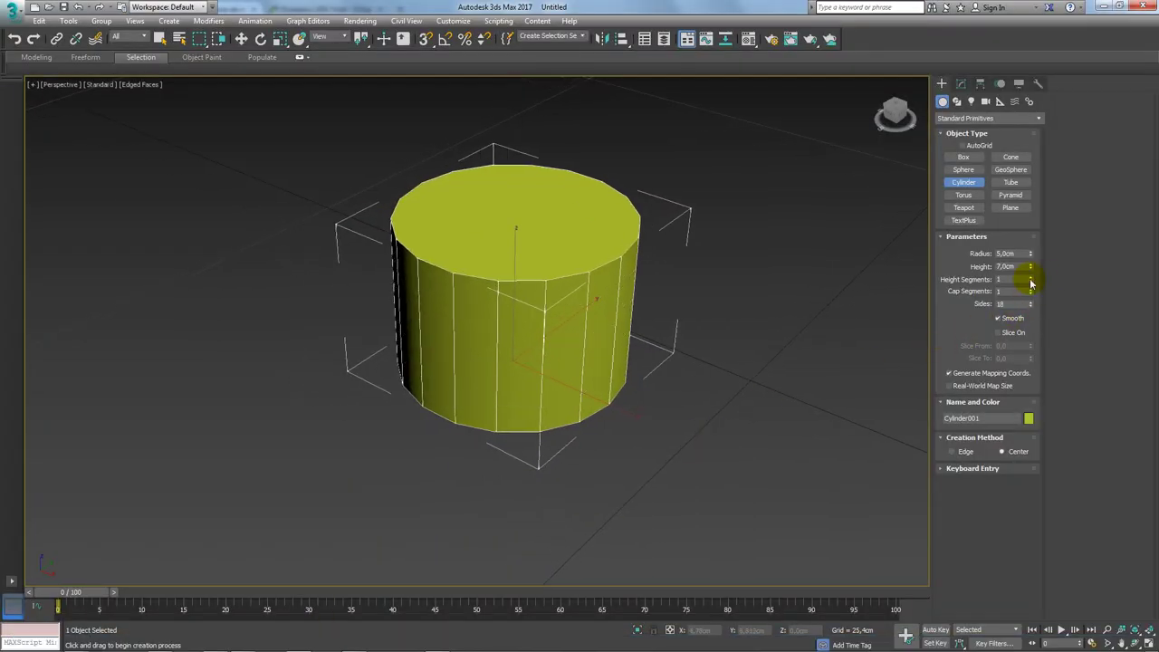
{"action": "double_click", "coordinate": [1005, 305]}
{"action": "type", "text": "24"}
{"action": "key", "text": "Return"}
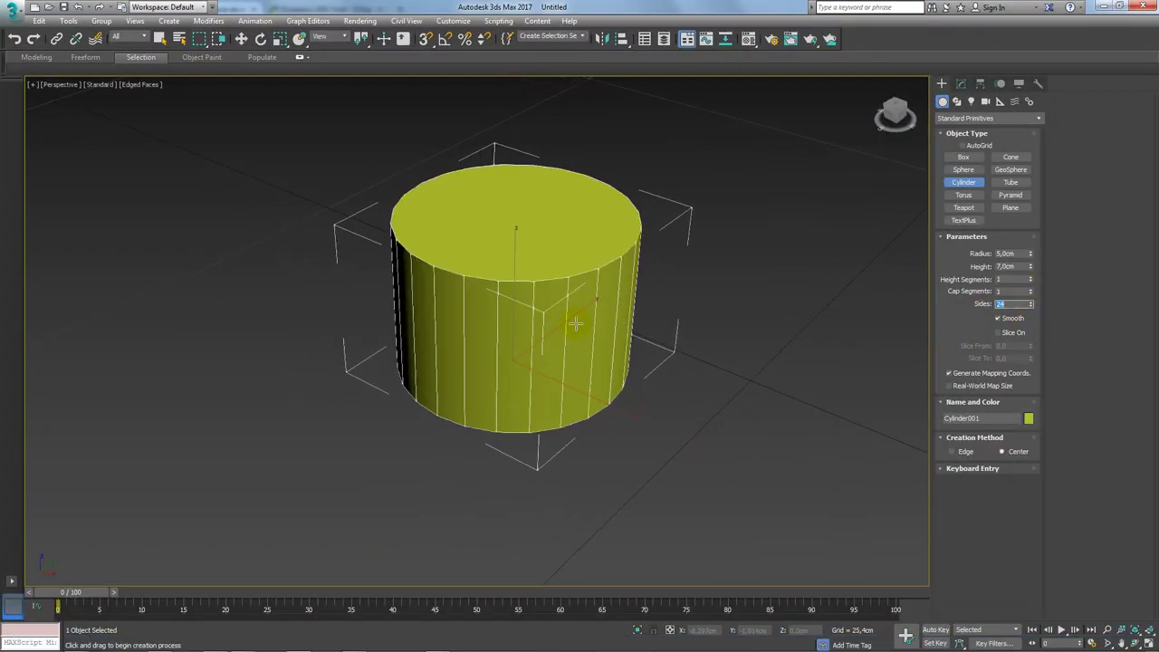
{"action": "scroll", "coordinate": [574, 344], "scroll_direction": "up", "scroll_amount": 3}
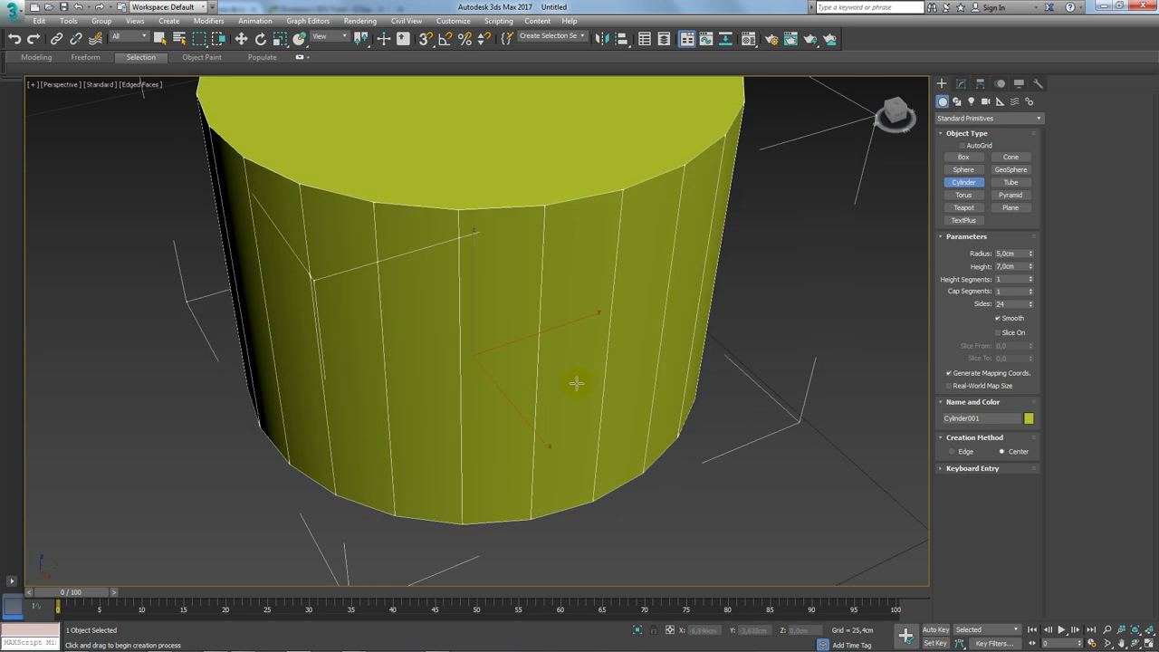
{"action": "middle_click_drag", "start_coordinate": [574, 380], "coordinate": [507, 353], "text": "alt"}
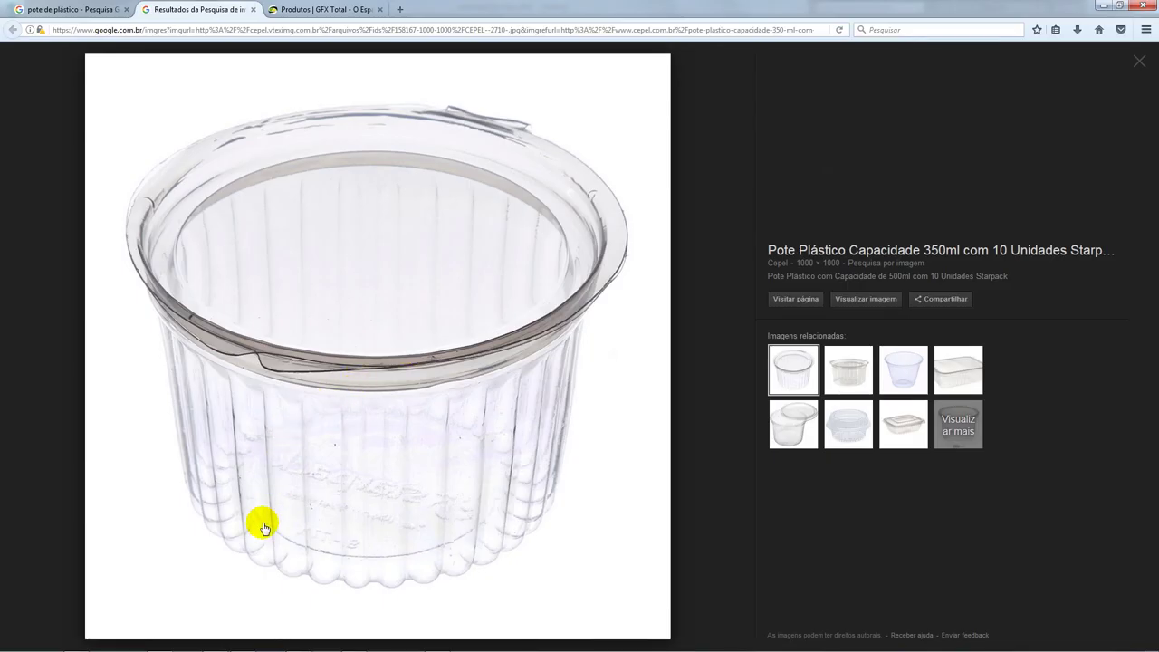
{"action": "key", "text": "alt+Tab"}
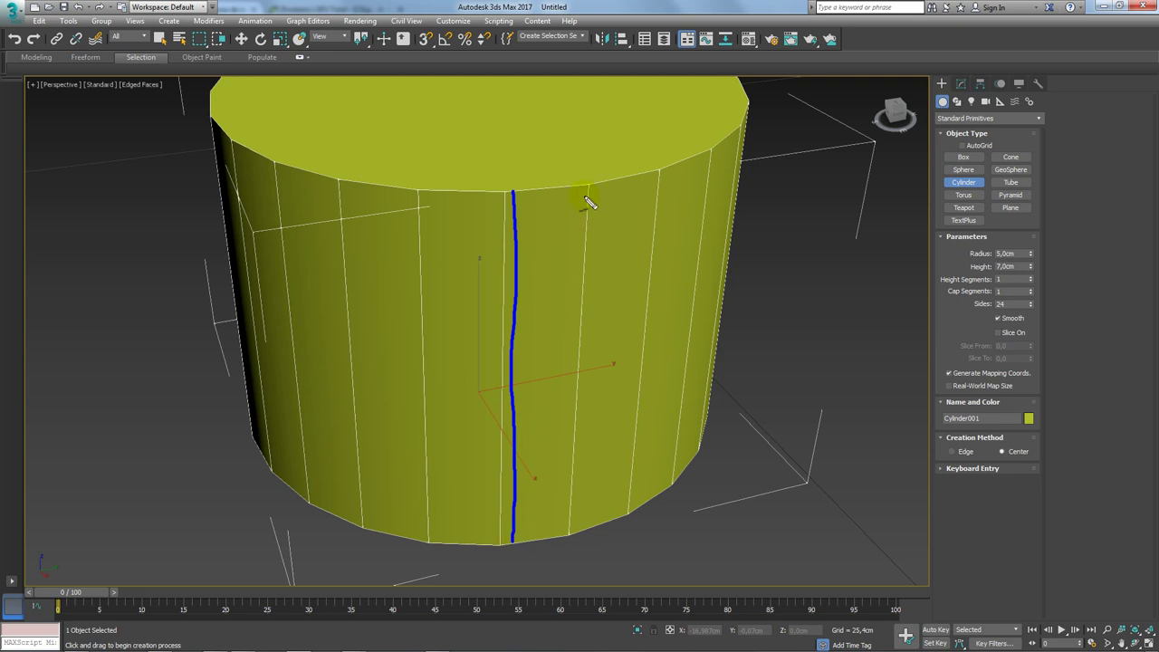
{"action": "left_click_drag", "start_coordinate": [577, 188], "coordinate": [565, 405]}
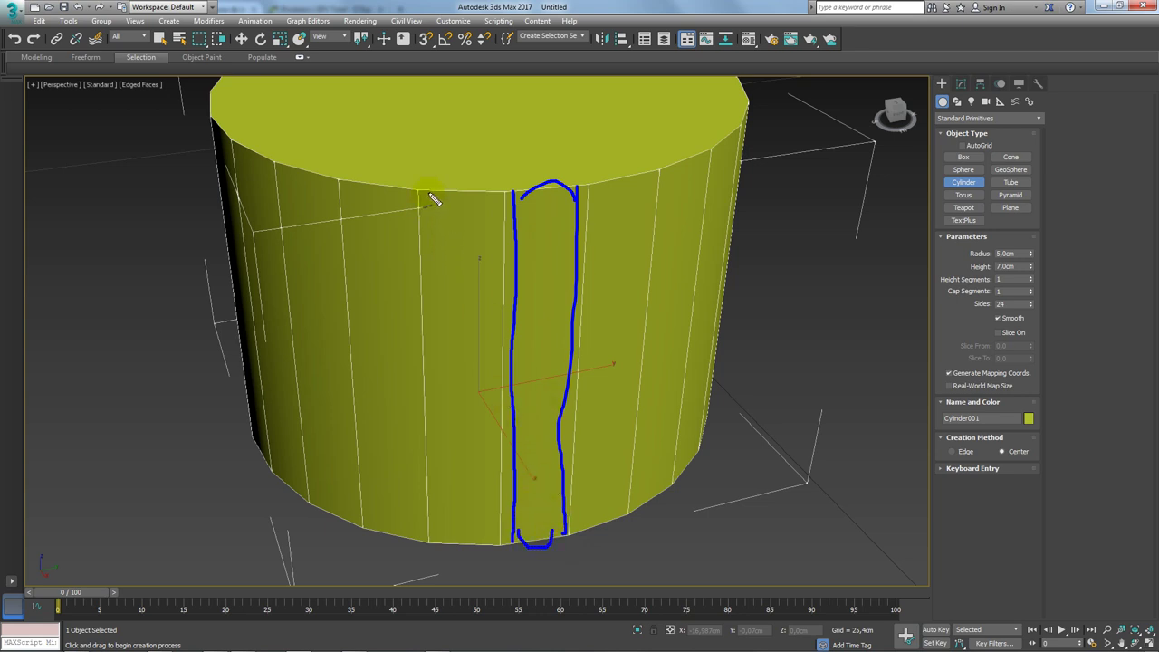
{"action": "left_click_drag", "start_coordinate": [433, 197], "coordinate": [448, 554]}
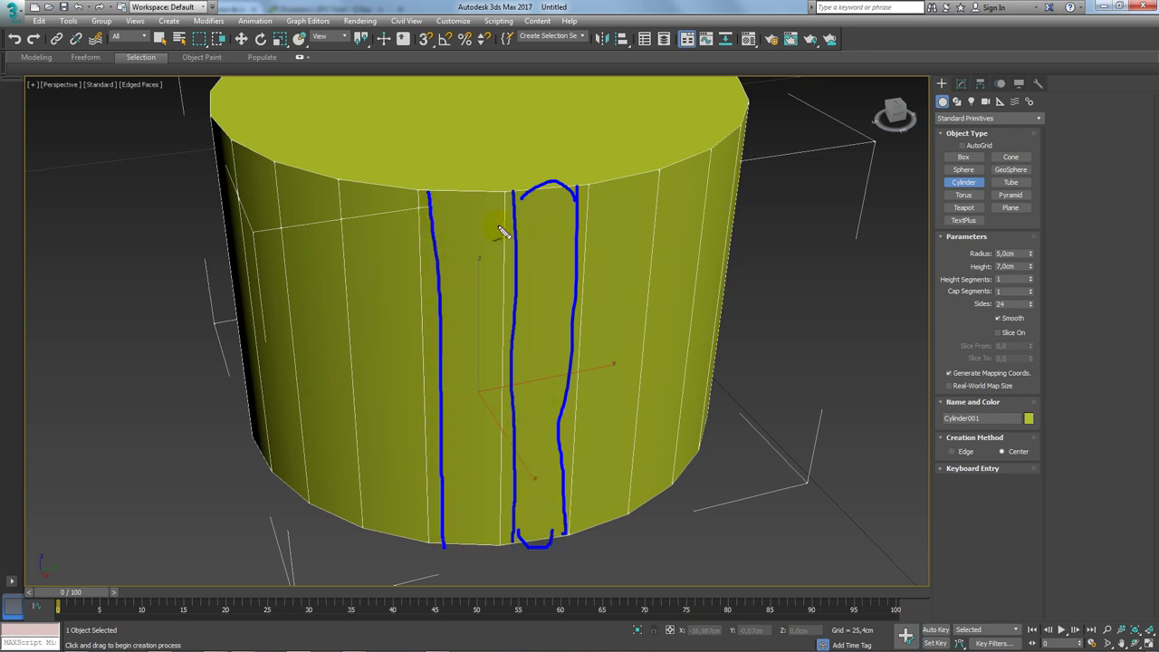
{"action": "left_click_drag", "start_coordinate": [494, 195], "coordinate": [493, 397]}
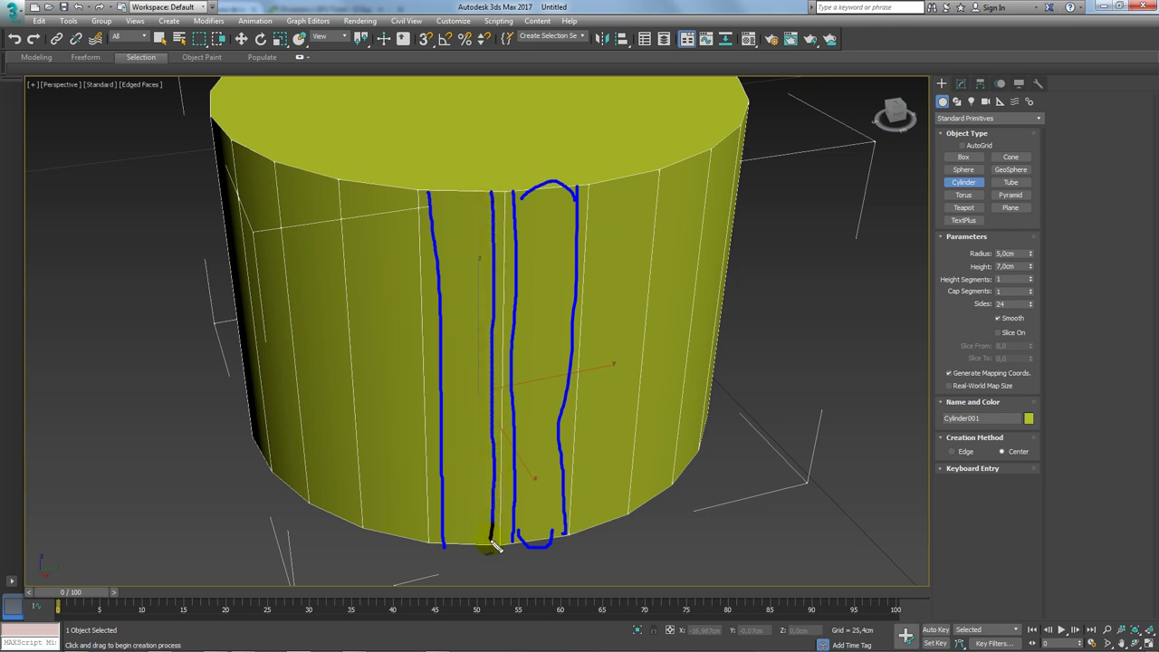
{"action": "left_click_drag", "start_coordinate": [482, 551], "coordinate": [439, 546]}
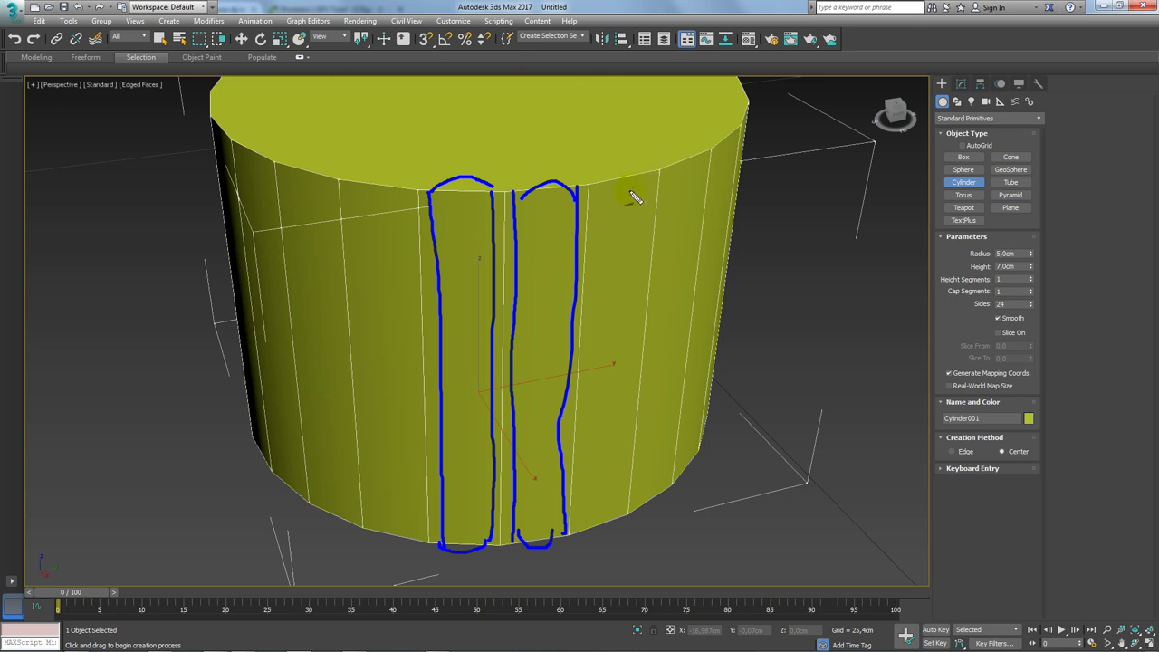
{"action": "key", "text": "Escape"}
{"action": "scroll", "coordinate": [576, 193], "scroll_direction": "down", "scroll_amount": 3}
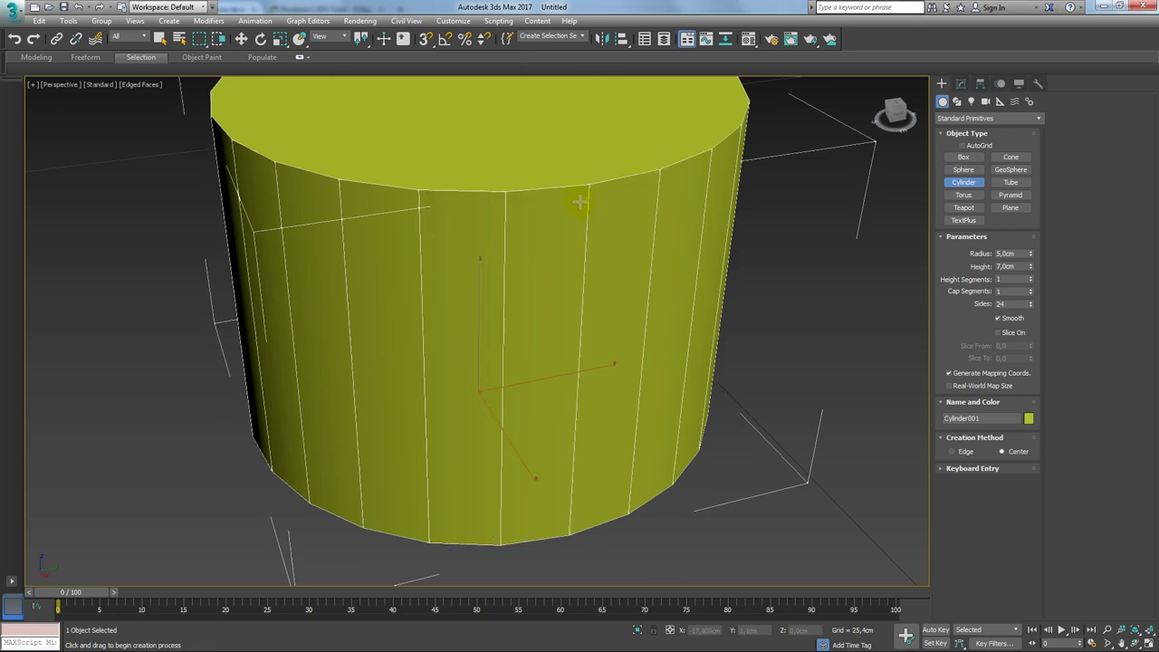
{"action": "scroll", "coordinate": [600, 212], "scroll_direction": "down", "scroll_amount": 2}
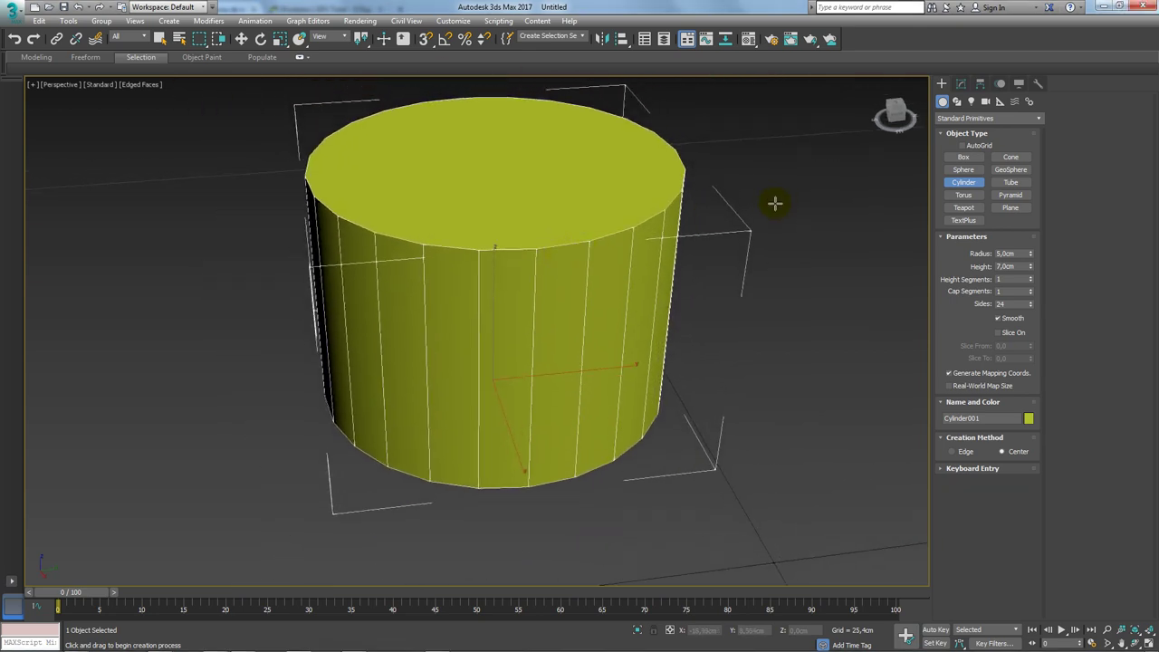
{"action": "middle_click_drag", "start_coordinate": [488, 264], "coordinate": [528, 274], "text": "alt"}
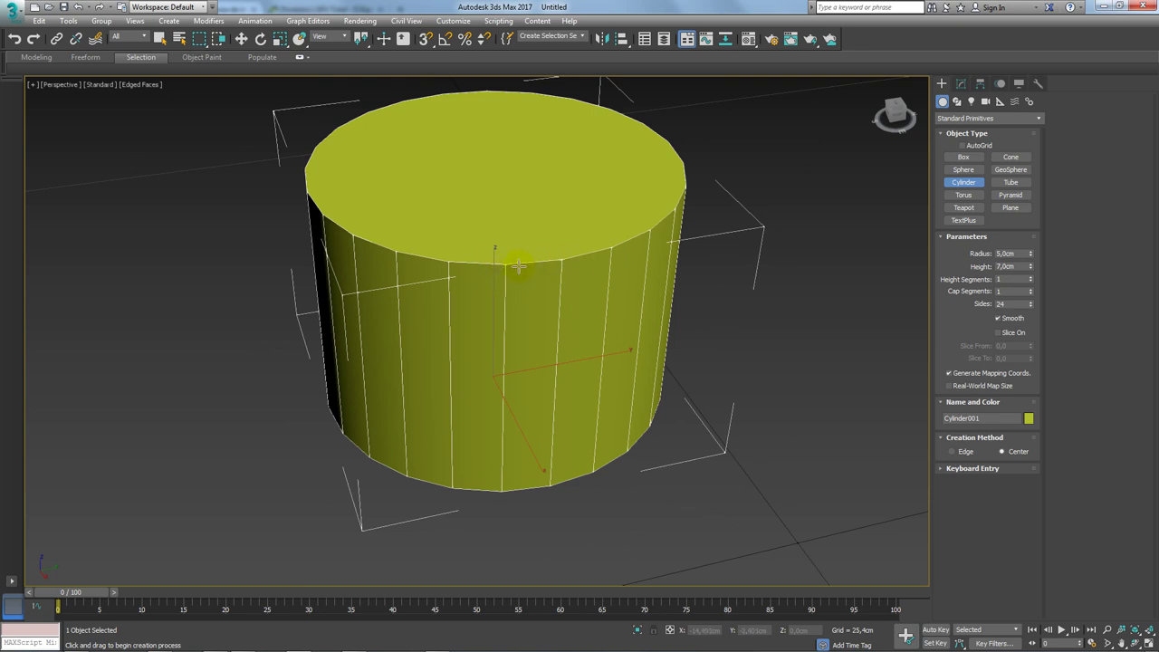
- In the Modify panel, raise the cylinder's Sides to 48
{"action": "left_click", "coordinate": [961, 84]}
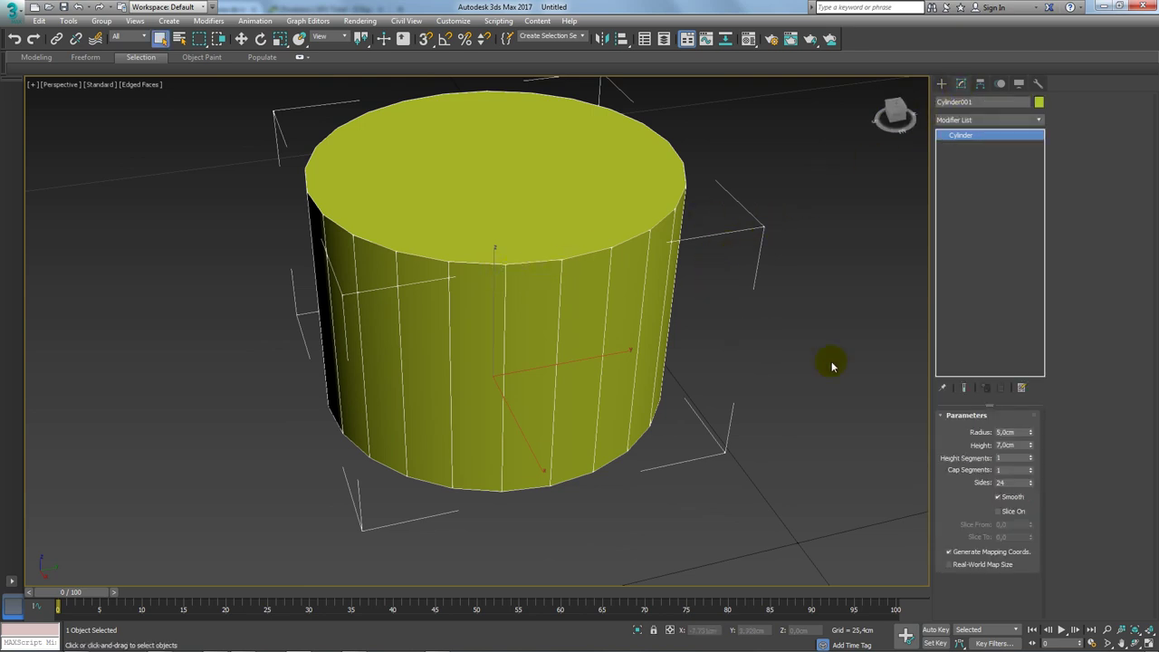
{"action": "double_click", "coordinate": [1007, 482]}
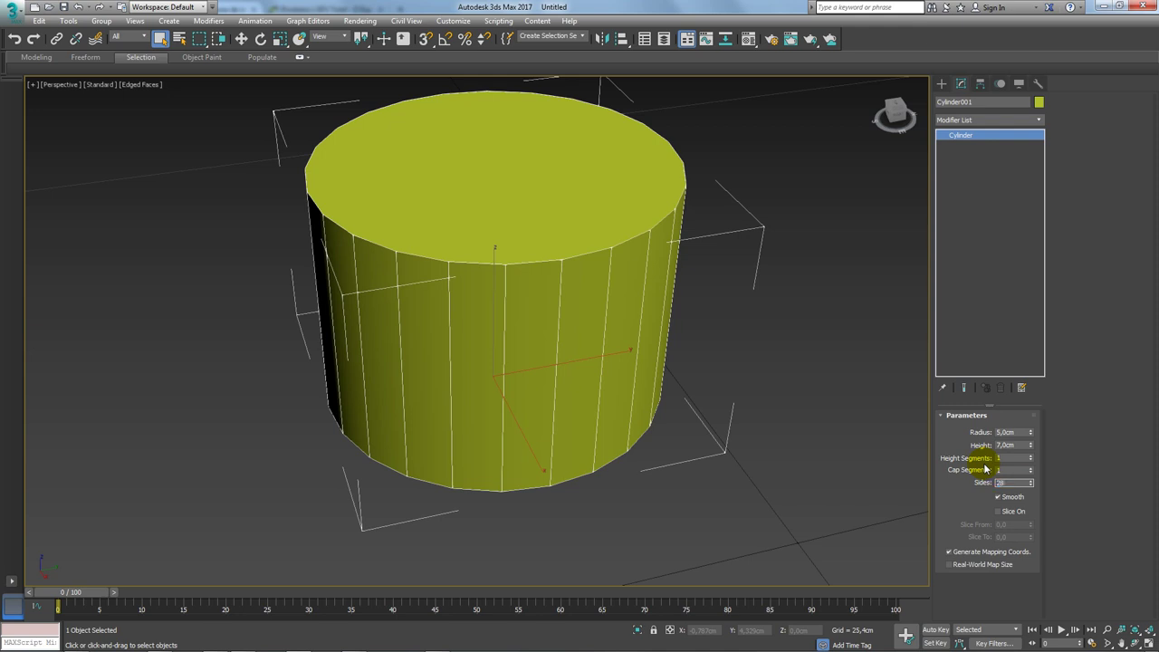
{"action": "type", "text": "28"}
{"action": "key", "text": "Return"}
{"action": "scroll", "coordinate": [543, 323], "scroll_direction": "up", "scroll_amount": 3}
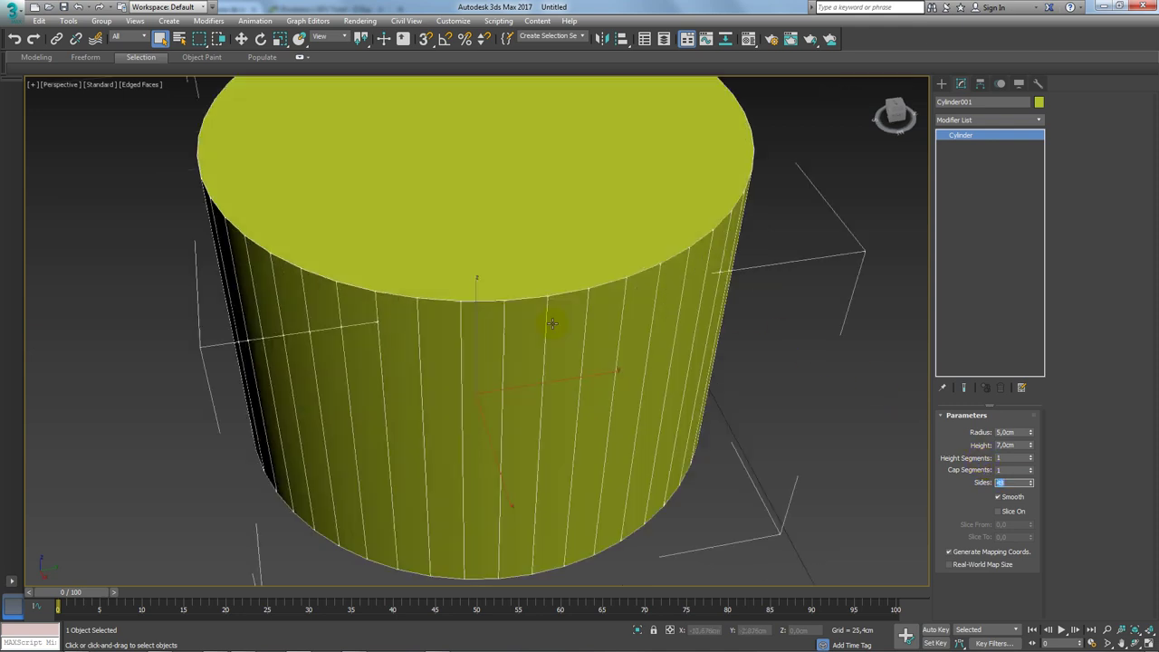
- Convert the cylinder to an Editable Poly
{"action": "right_click", "coordinate": [550, 323]}
{"action": "left_click", "coordinate": [1032, 122]}
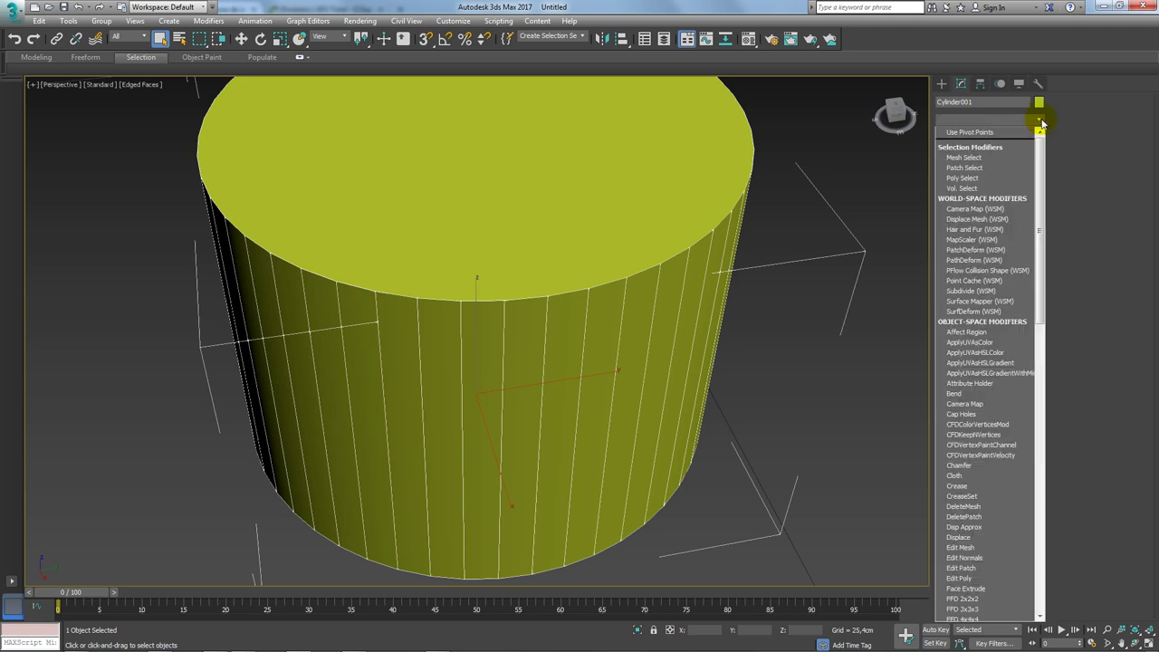
{"action": "left_click", "coordinate": [1039, 120]}
{"action": "right_click", "coordinate": [590, 258]}
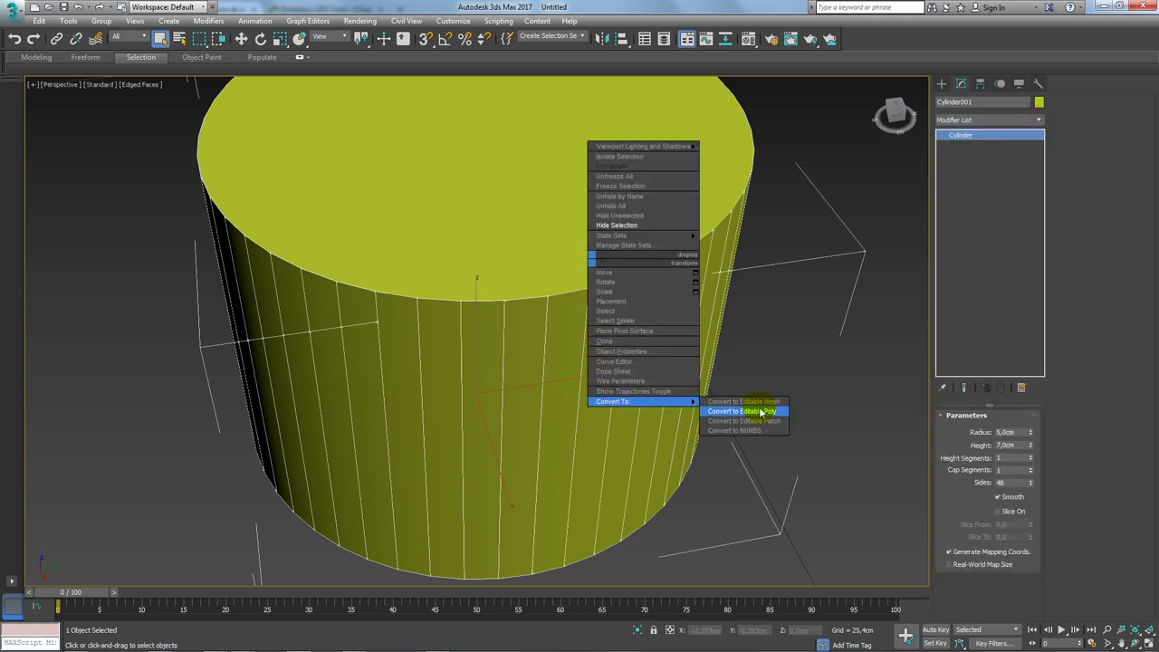
{"action": "left_click", "coordinate": [751, 411]}
- Select two adjacent side polygons in Polygon mode, then exit sub-object mode
{"action": "left_click", "coordinate": [1000, 429]}
{"action": "left_click", "coordinate": [535, 392]}
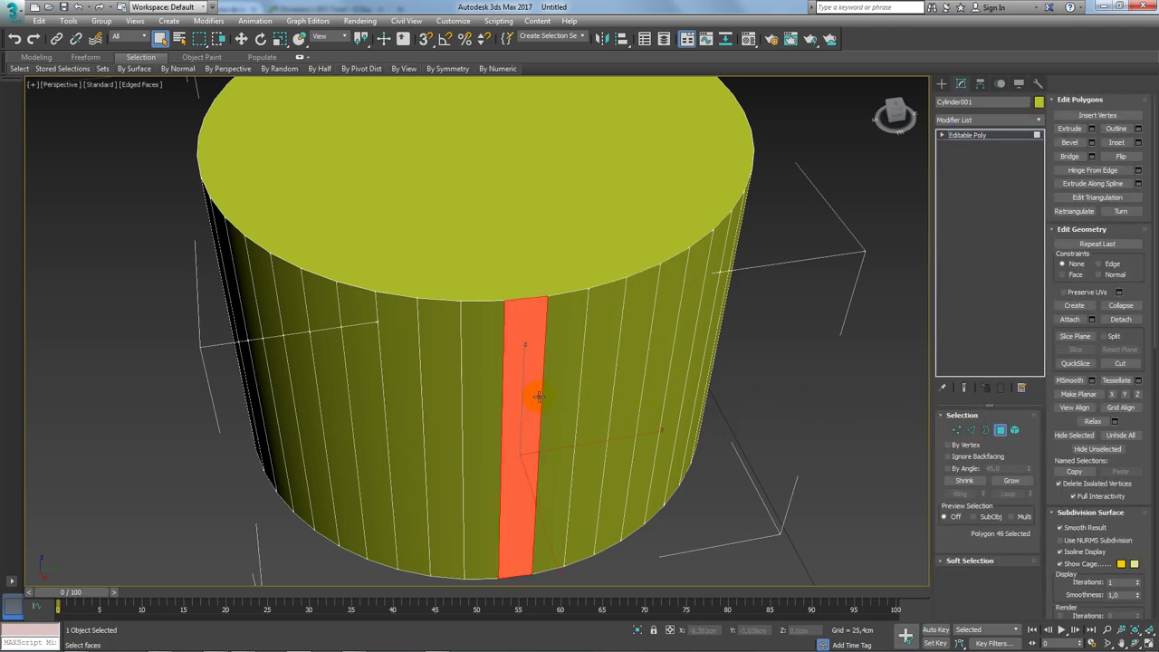
{"action": "left_click", "coordinate": [479, 401], "text": "ctrl"}
{"action": "scroll", "coordinate": [585, 344], "scroll_direction": "down", "scroll_amount": 1}
{"action": "scroll", "coordinate": [651, 356], "scroll_direction": "down", "scroll_amount": 3}
{"action": "middle_click_drag", "start_coordinate": [652, 355], "coordinate": [815, 262], "text": "alt"}
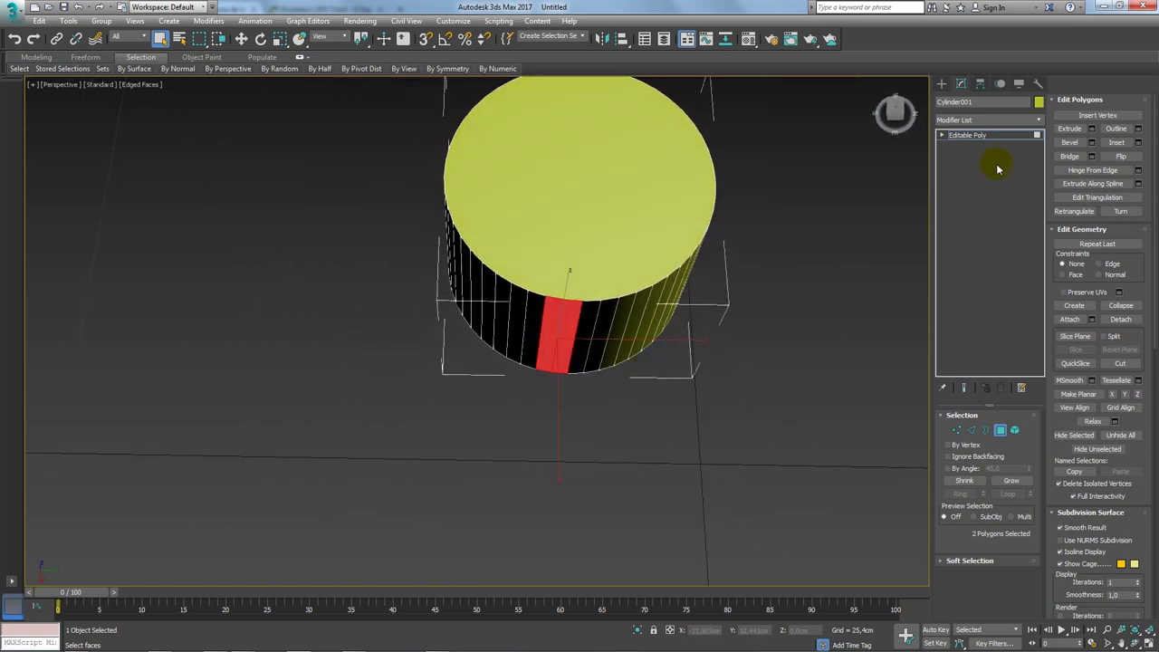
{"action": "left_click", "coordinate": [980, 136]}
{"action": "middle_click_drag", "start_coordinate": [688, 472], "coordinate": [640, 446]}
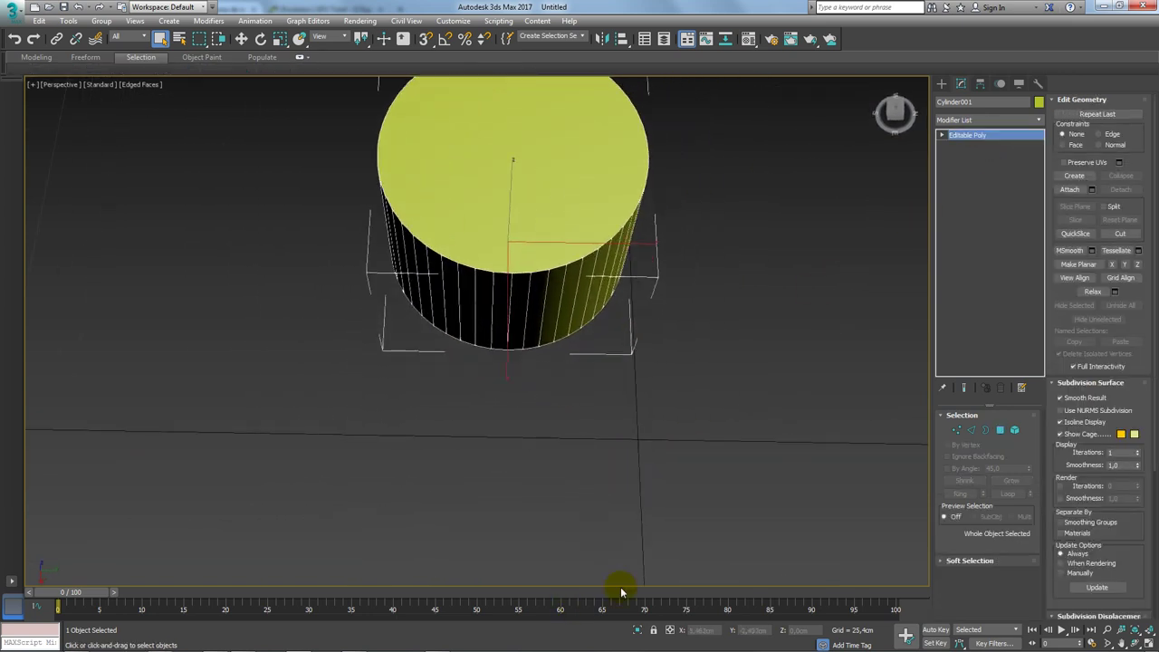
- Centre the cylinder at the origin by resetting its X and Y positions to 0
{"action": "key", "text": "w"}
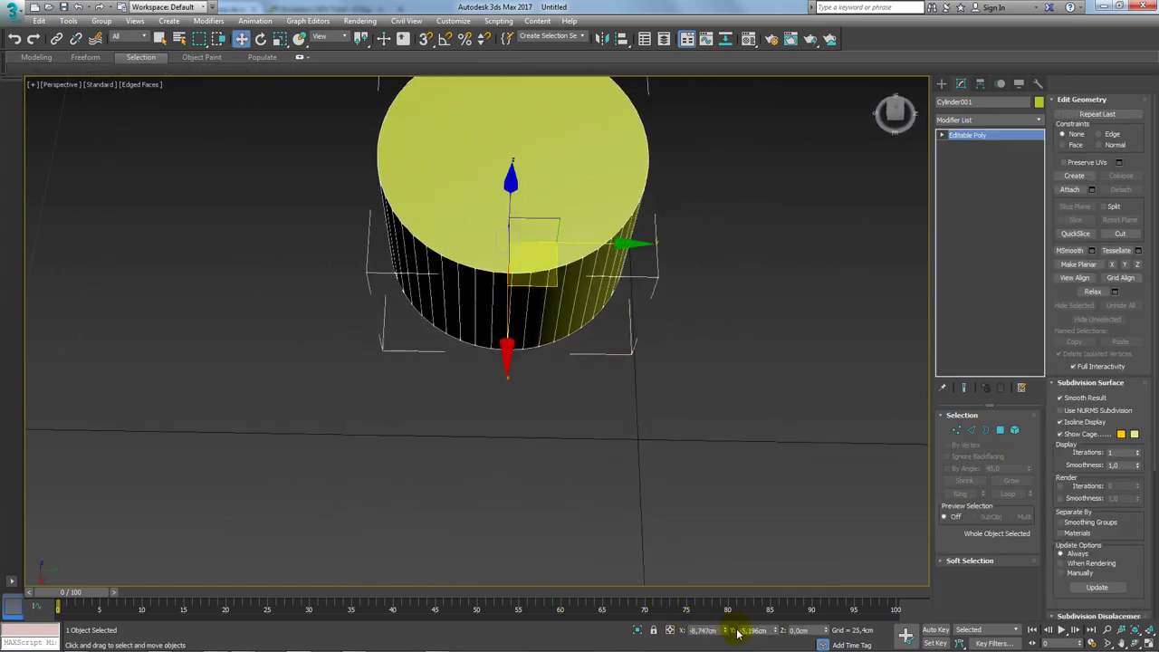
{"action": "right_click", "coordinate": [725, 630]}
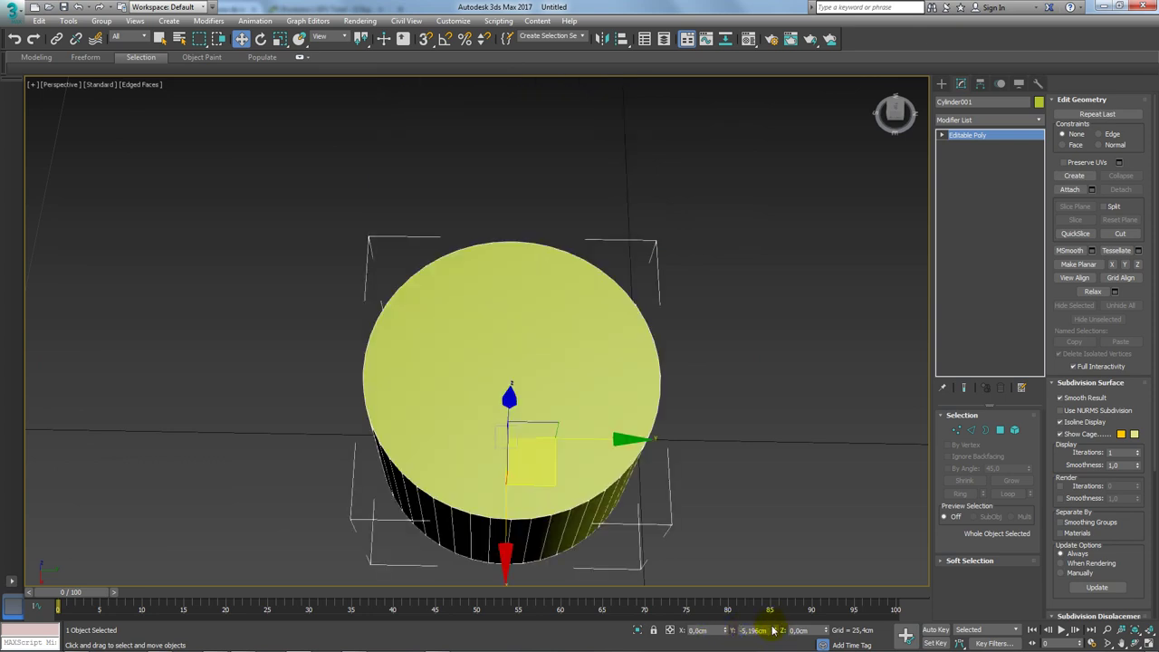
{"action": "right_click", "coordinate": [773, 630]}
{"action": "middle_click_drag", "start_coordinate": [756, 552], "coordinate": [588, 355], "text": "alt"}
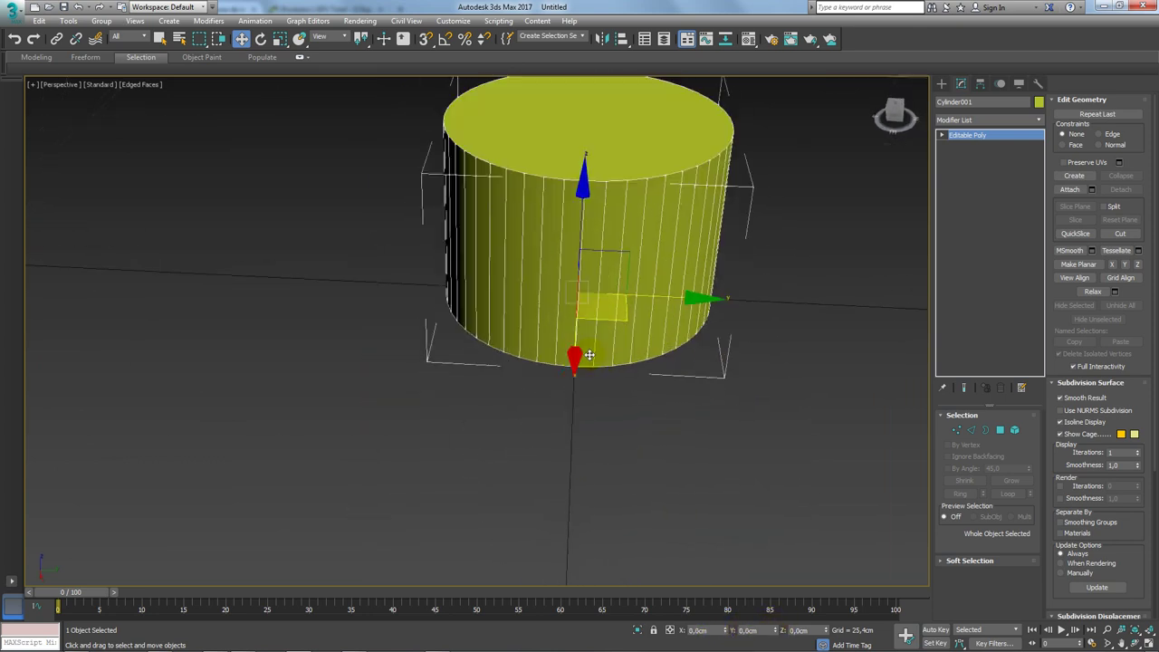
{"action": "scroll", "coordinate": [588, 355], "scroll_direction": "up", "scroll_amount": 3}
- Select two adjacent side columns, invert the selection and delete all other faces
{"action": "left_click", "coordinate": [1000, 429]}
{"action": "left_click", "coordinate": [540, 337]}
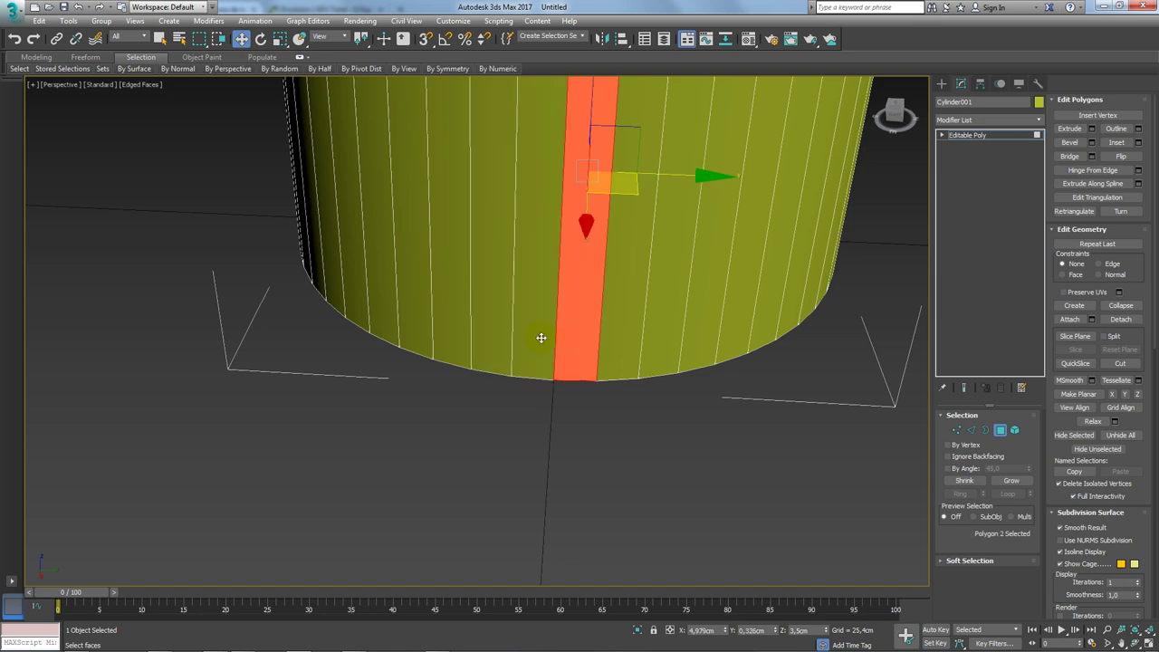
{"action": "left_click", "coordinate": [541, 338], "text": "ctrl"}
{"action": "scroll", "coordinate": [621, 468], "scroll_direction": "down", "scroll_amount": 3}
{"action": "middle_click_drag", "start_coordinate": [621, 468], "coordinate": [654, 446], "text": "alt"}
{"action": "key", "text": "ctrl+i"}
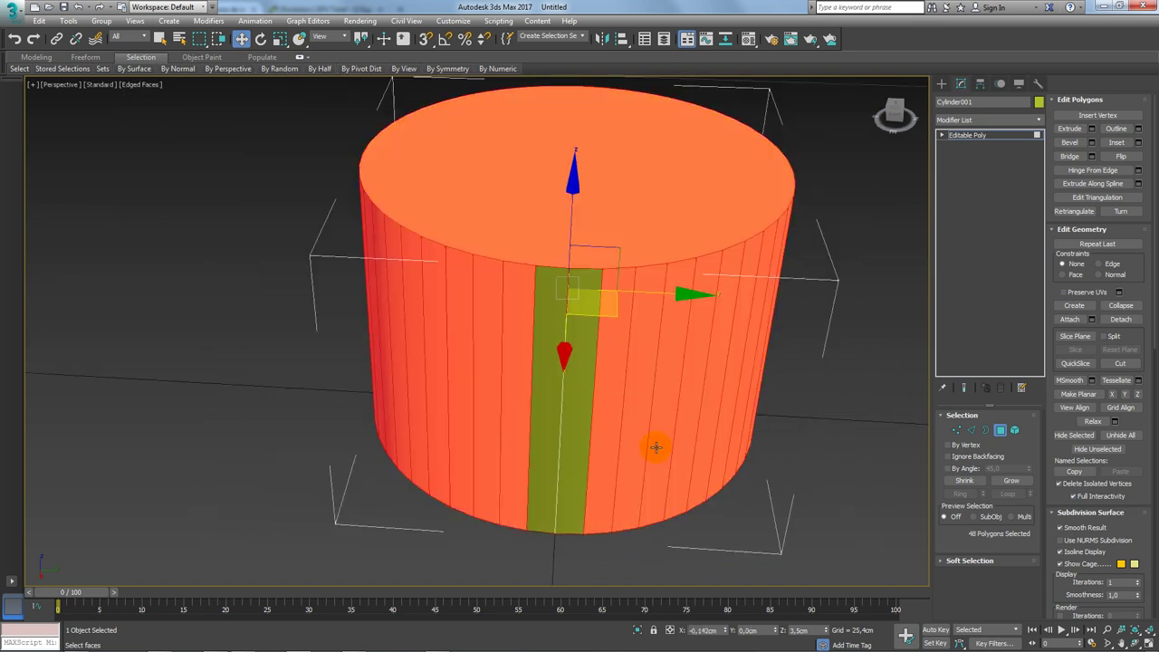
{"action": "key", "text": "Delete"}
{"action": "mouse_move", "coordinate": [616, 340]}
{"action": "middle_mouse_down", "text": "alt"}
{"action": "mouse_move", "coordinate": [628, 383]}
{"action": "mouse_move", "coordinate": [663, 398]}
{"action": "mouse_move", "coordinate": [636, 323]}
{"action": "mouse_move", "coordinate": [437, 317]}
{"action": "mouse_move", "coordinate": [534, 294]}
{"action": "mouse_move", "coordinate": [628, 316]}
{"action": "mouse_move", "coordinate": [600, 344]}
{"action": "mouse_move", "coordinate": [634, 367]}
{"action": "mouse_move", "coordinate": [576, 388]}
{"action": "mouse_move", "coordinate": [652, 380]}
{"action": "mouse_move", "coordinate": [613, 380]}
{"action": "mouse_move", "coordinate": [564, 414]}
{"action": "middle_mouse_up", "text": "alt"}
- Open the Array dialog with Rotate Totals Z at 360° and Preview enabled
{"action": "left_click", "coordinate": [71, 23]}
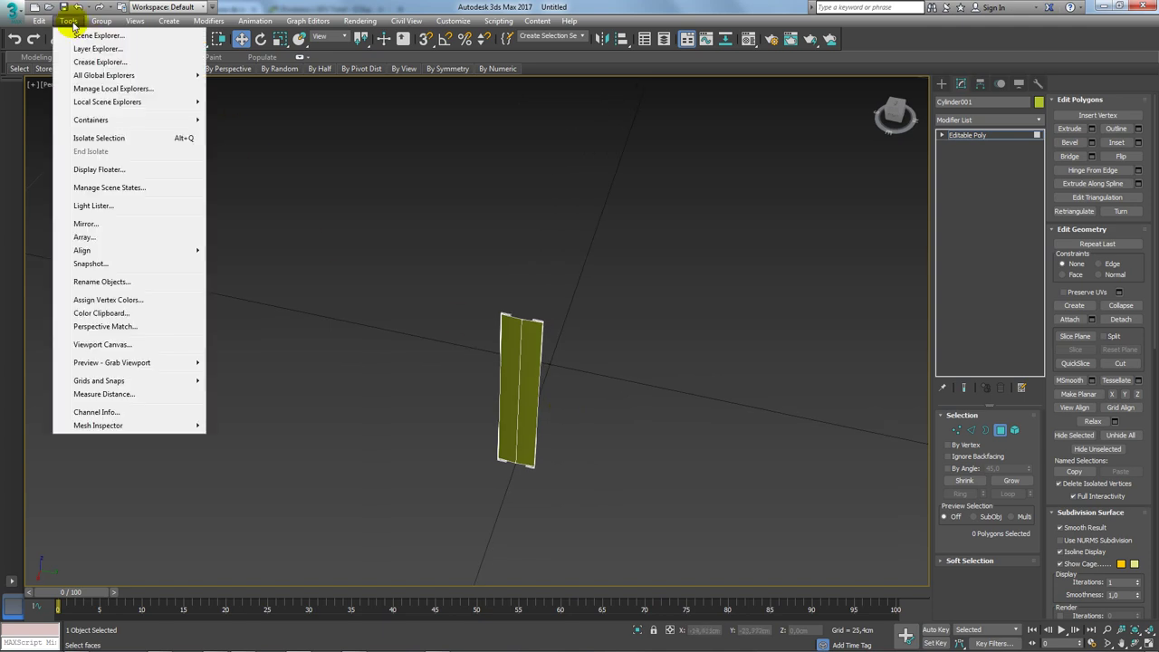
{"action": "left_click", "coordinate": [103, 236]}
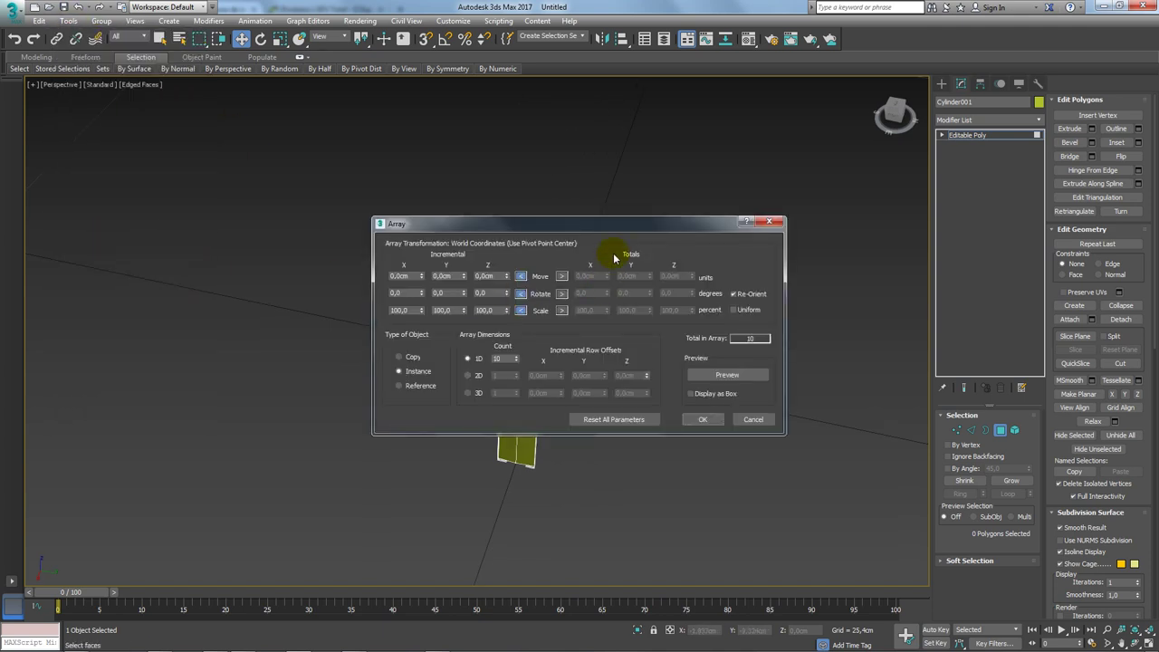
{"action": "left_click_drag", "start_coordinate": [601, 224], "coordinate": [674, 152]}
{"action": "left_click", "coordinate": [633, 223]}
{"action": "type", "text": "360"}
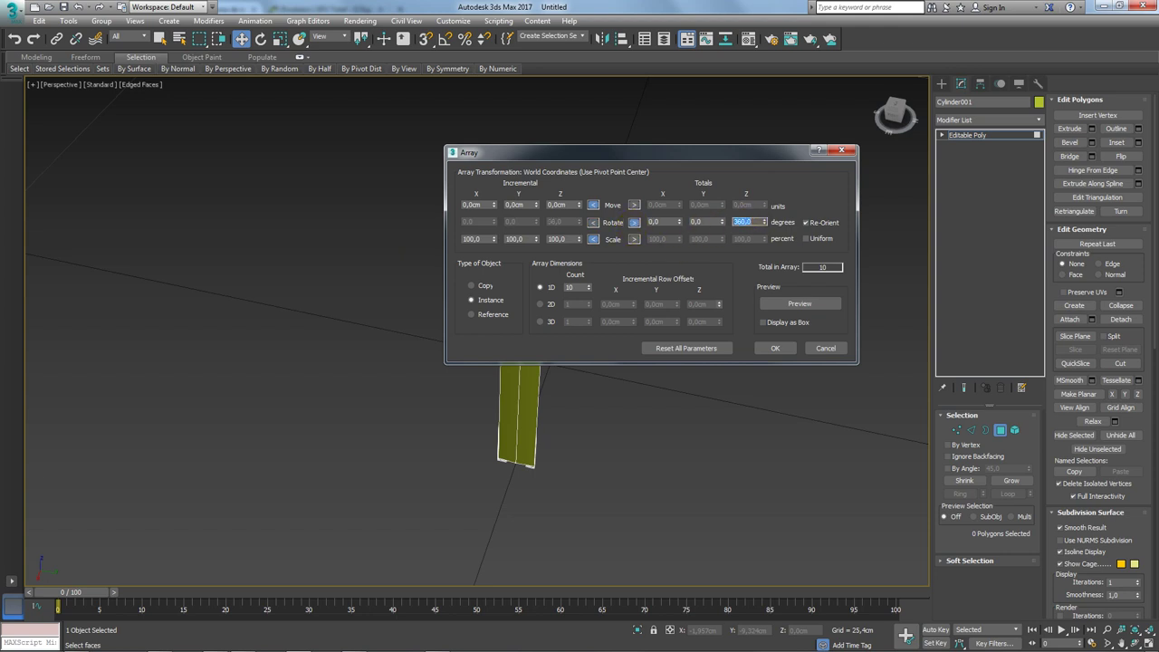
{"action": "left_click", "coordinate": [799, 304]}
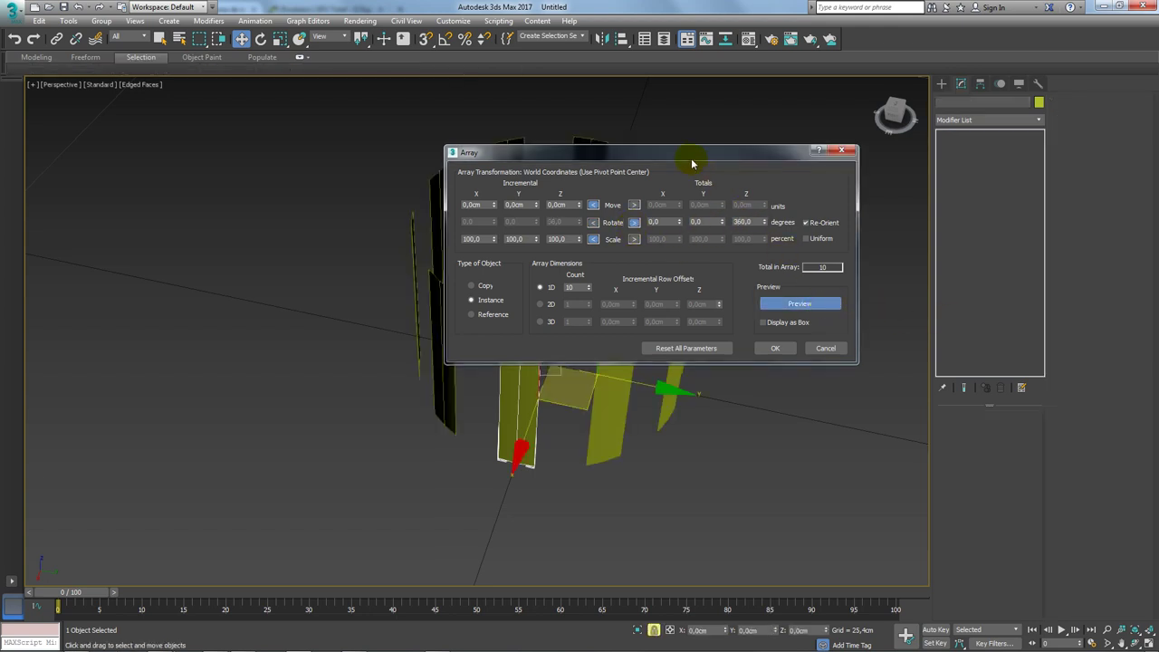
{"action": "left_click_drag", "start_coordinate": [694, 160], "coordinate": [889, 147]}
- Raise the array count to 24 instances and create the ring
{"action": "left_click", "coordinate": [784, 270]}
{"action": "left_click", "coordinate": [784, 270]}
{"action": "left_click", "coordinate": [784, 270]}
{"action": "left_click", "coordinate": [784, 270]}
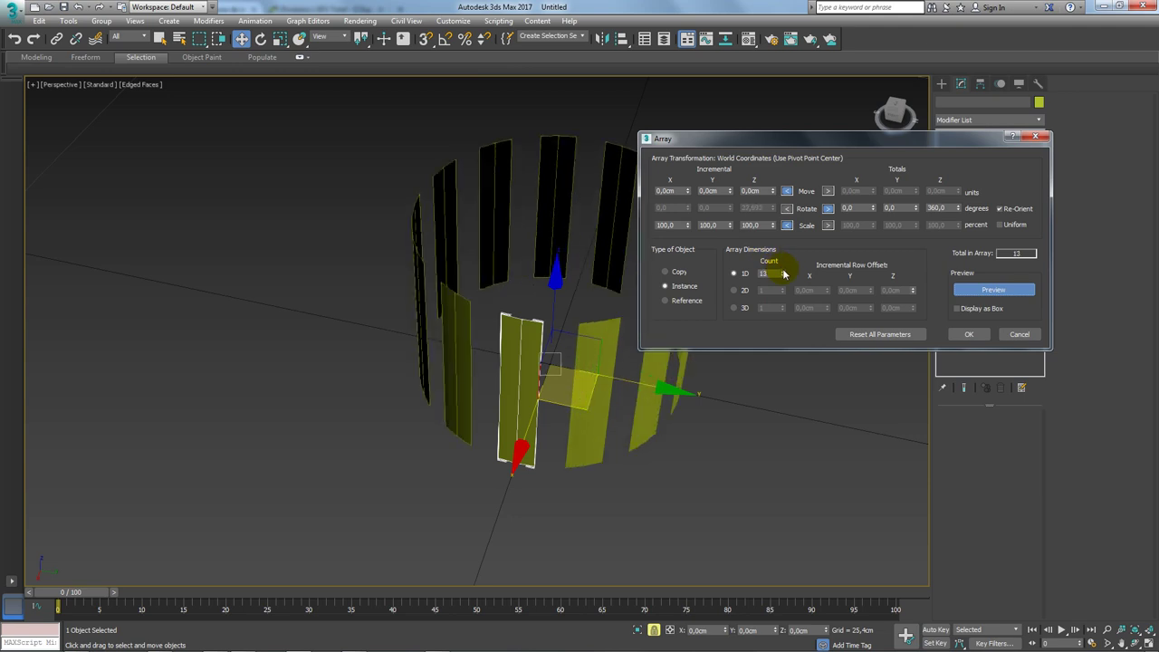
{"action": "left_click", "coordinate": [784, 271]}
{"action": "left_click", "coordinate": [783, 270]}
{"action": "left_click", "coordinate": [784, 271]}
{"action": "left_click", "coordinate": [784, 271]}
{"action": "left_click", "coordinate": [784, 271]}
{"action": "left_click", "coordinate": [784, 271]}
{"action": "left_click", "coordinate": [784, 270]}
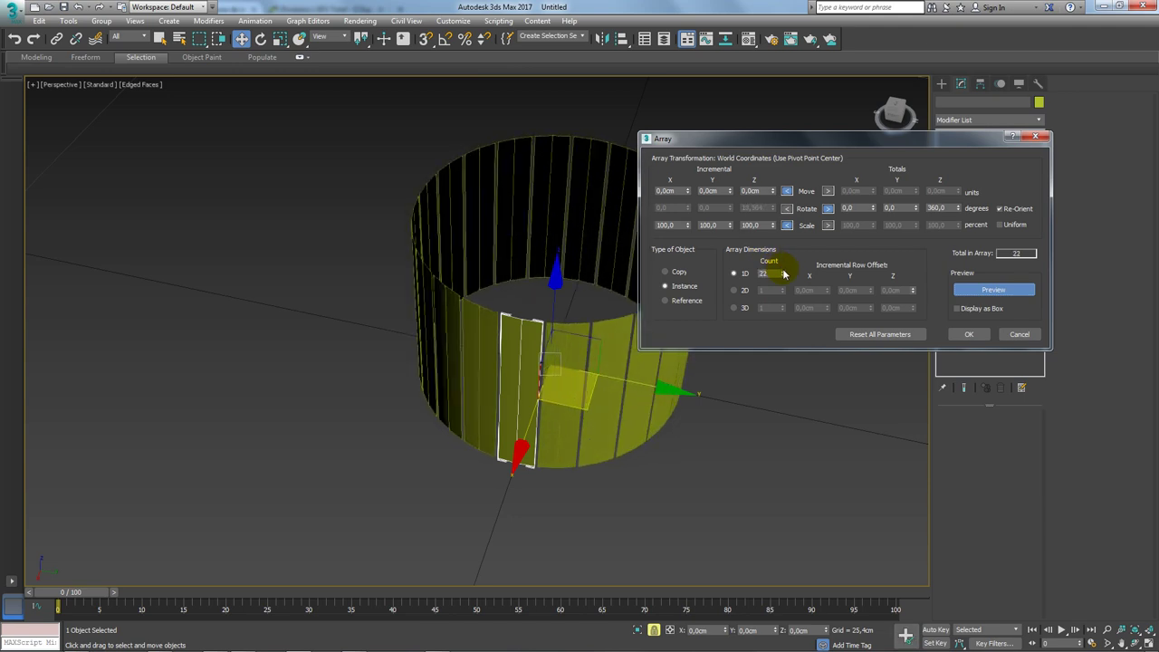
{"action": "left_click", "coordinate": [784, 270]}
{"action": "left_click", "coordinate": [784, 270]}
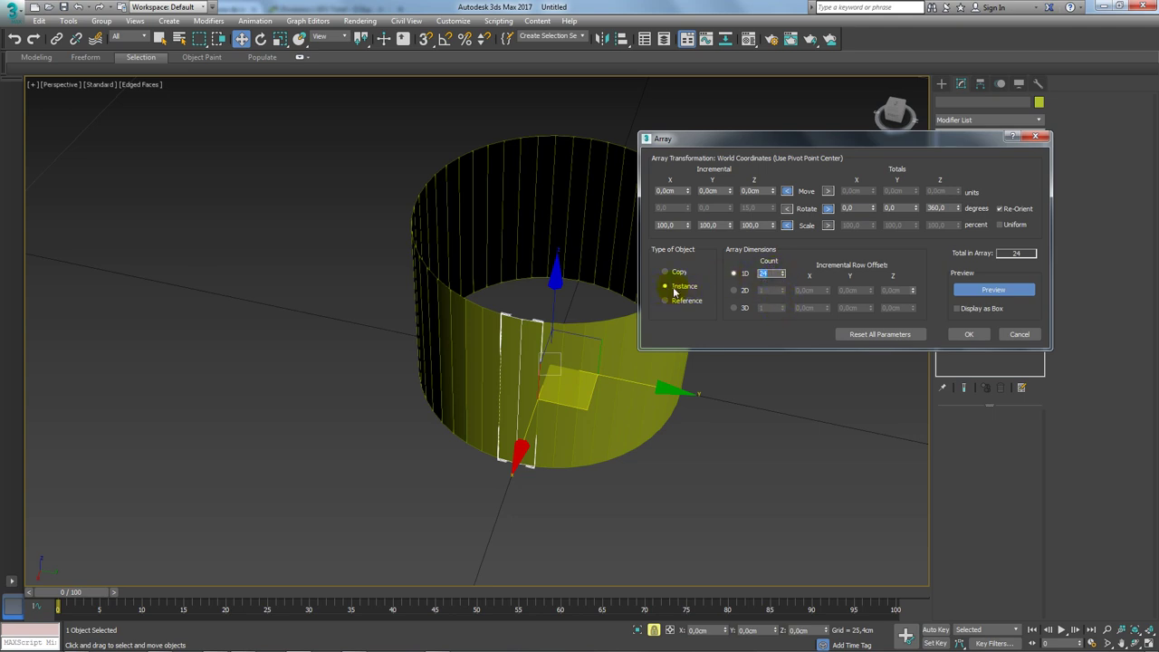
{"action": "left_click", "coordinate": [967, 333]}
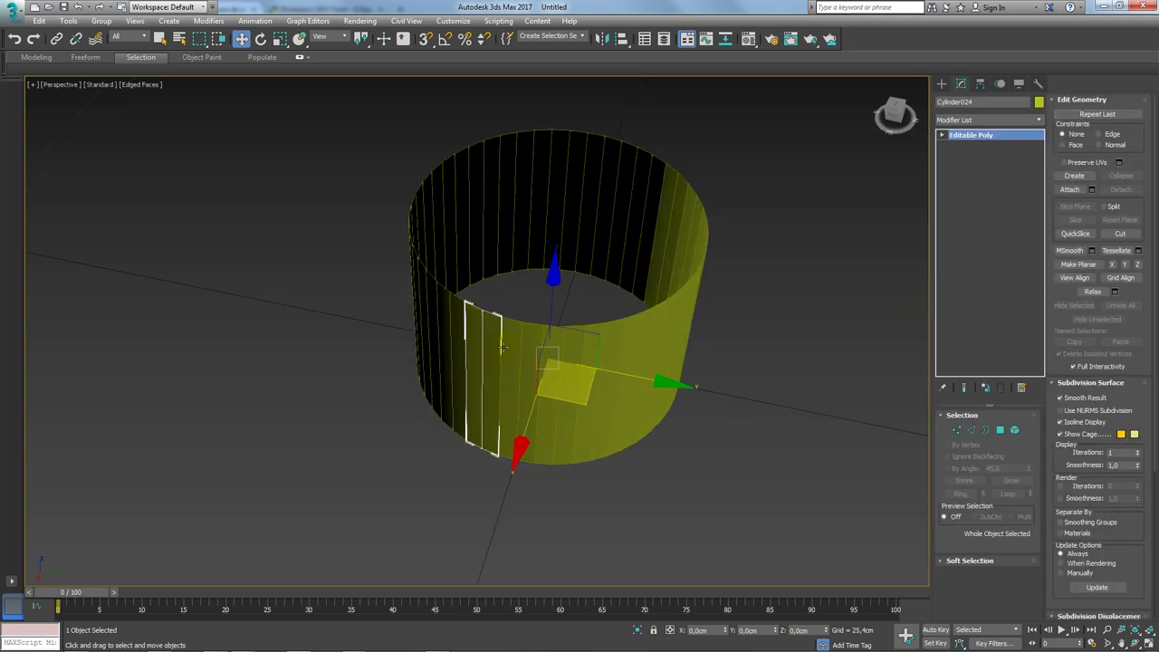
- Inspect the new ring of panels and compare it with the pot reference photo
{"action": "middle_click_drag", "start_coordinate": [579, 344], "coordinate": [532, 336], "text": "alt"}
{"action": "left_click", "coordinate": [533, 337]}
{"action": "scroll", "coordinate": [529, 326], "scroll_direction": "up", "scroll_amount": 3}
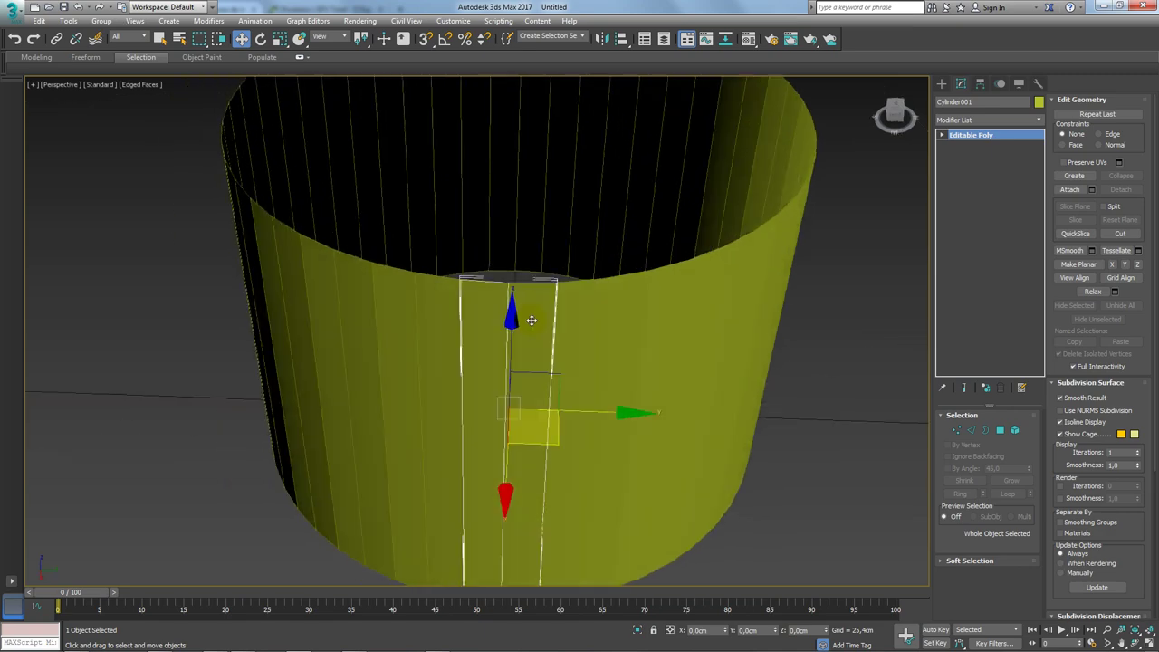
{"action": "scroll", "coordinate": [520, 280], "scroll_direction": "up", "scroll_amount": 2}
{"action": "scroll", "coordinate": [520, 281], "scroll_direction": "down", "scroll_amount": 3}
{"action": "mouse_move", "coordinate": [525, 271]}
{"action": "middle_mouse_down", "text": "alt"}
{"action": "mouse_move", "coordinate": [444, 292]}
{"action": "mouse_move", "coordinate": [531, 303]}
{"action": "middle_mouse_up", "text": "alt"}
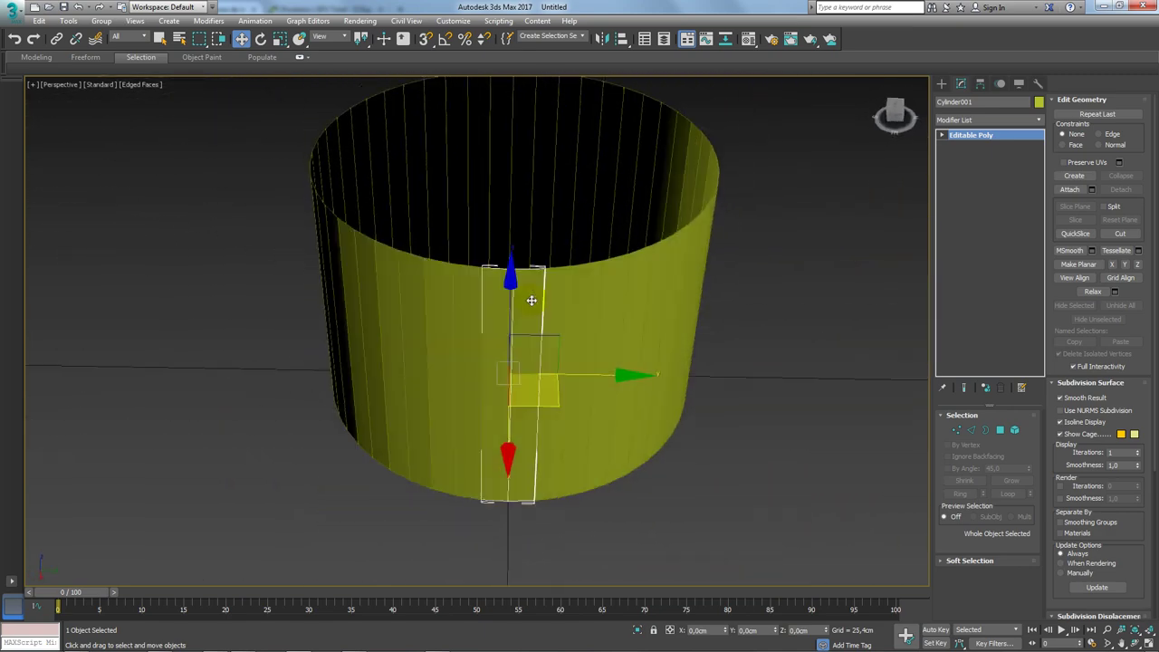
{"action": "left_click", "coordinate": [1000, 435]}
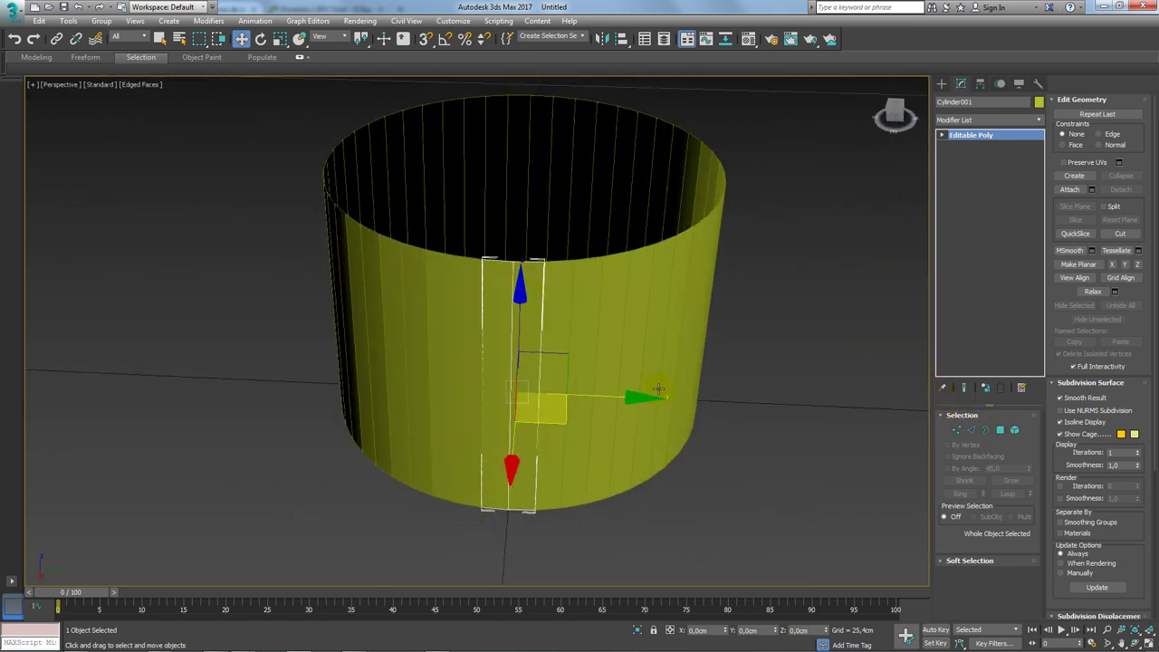
{"action": "key", "text": "alt+Tab"}
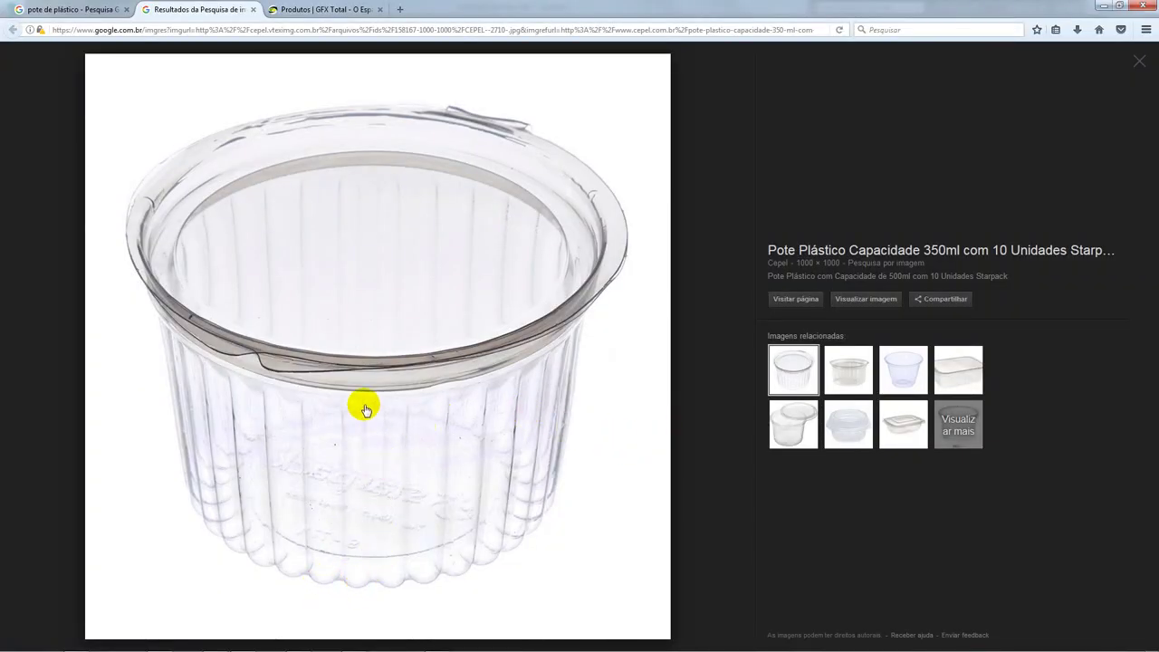
{"action": "key", "text": "alt+Tab"}
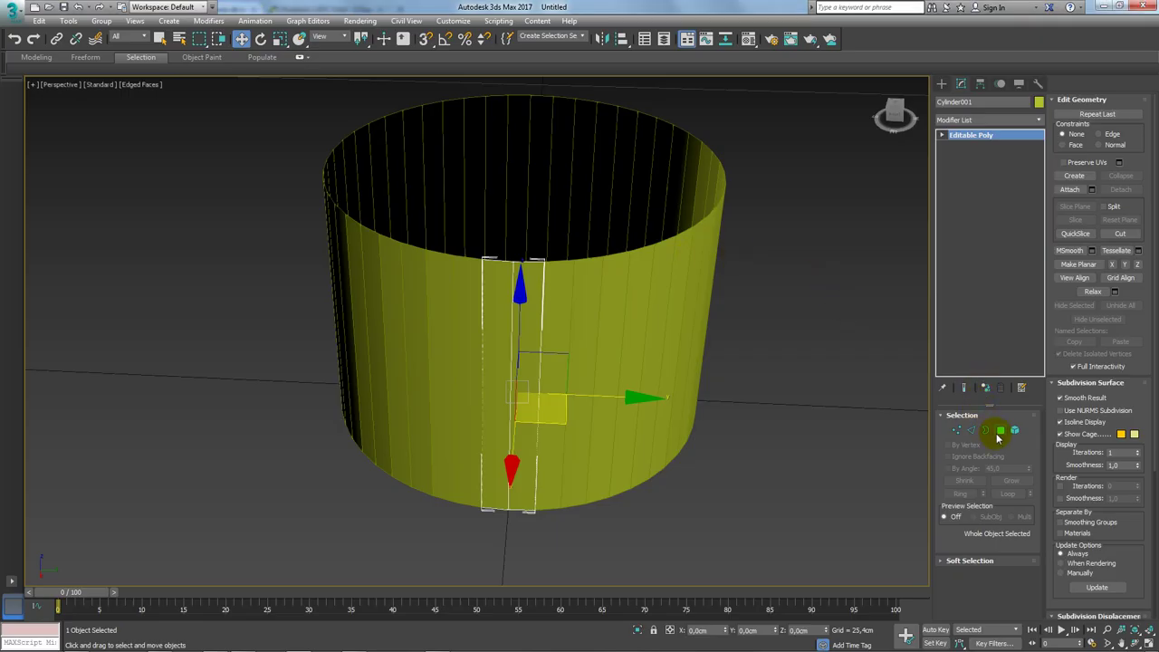
- Inspect the strip panel's rim edges in Edge mode
{"action": "left_click", "coordinate": [999, 429]}
{"action": "mouse_move", "coordinate": [590, 384]}
{"action": "middle_mouse_down", "text": "alt"}
{"action": "mouse_move", "coordinate": [858, 248]}
{"action": "mouse_move", "coordinate": [951, 417]}
{"action": "middle_mouse_up", "text": "alt"}
{"action": "left_click", "coordinate": [970, 429]}
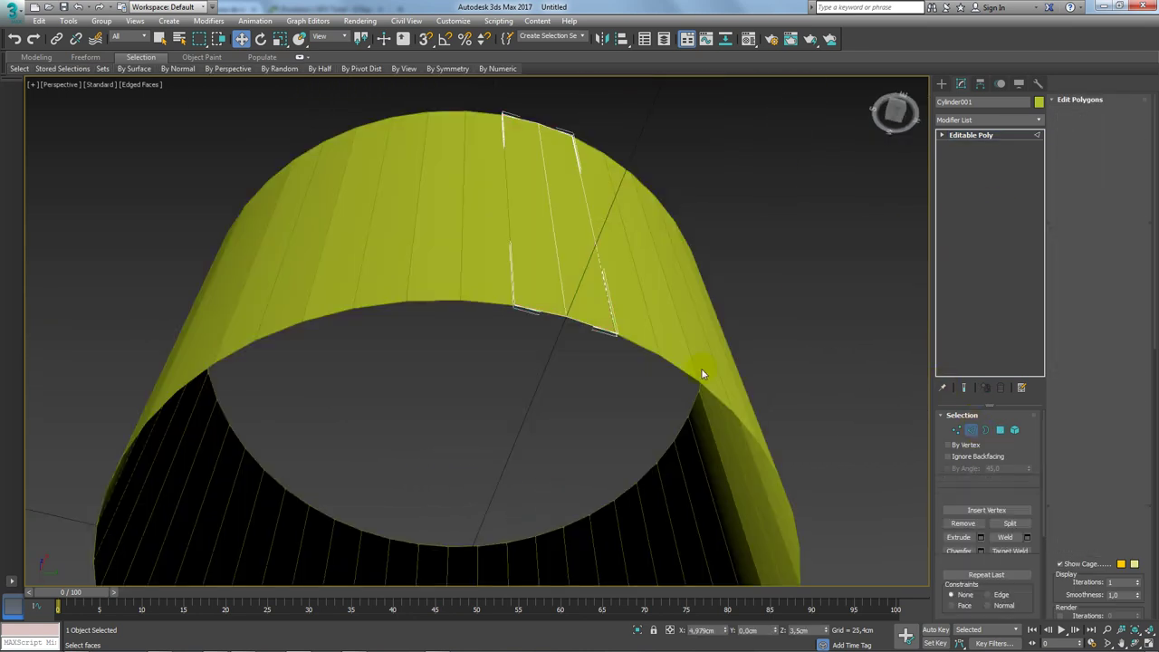
{"action": "double_click", "coordinate": [554, 326]}
{"action": "middle_click_drag", "start_coordinate": [553, 326], "coordinate": [600, 290], "text": "alt"}
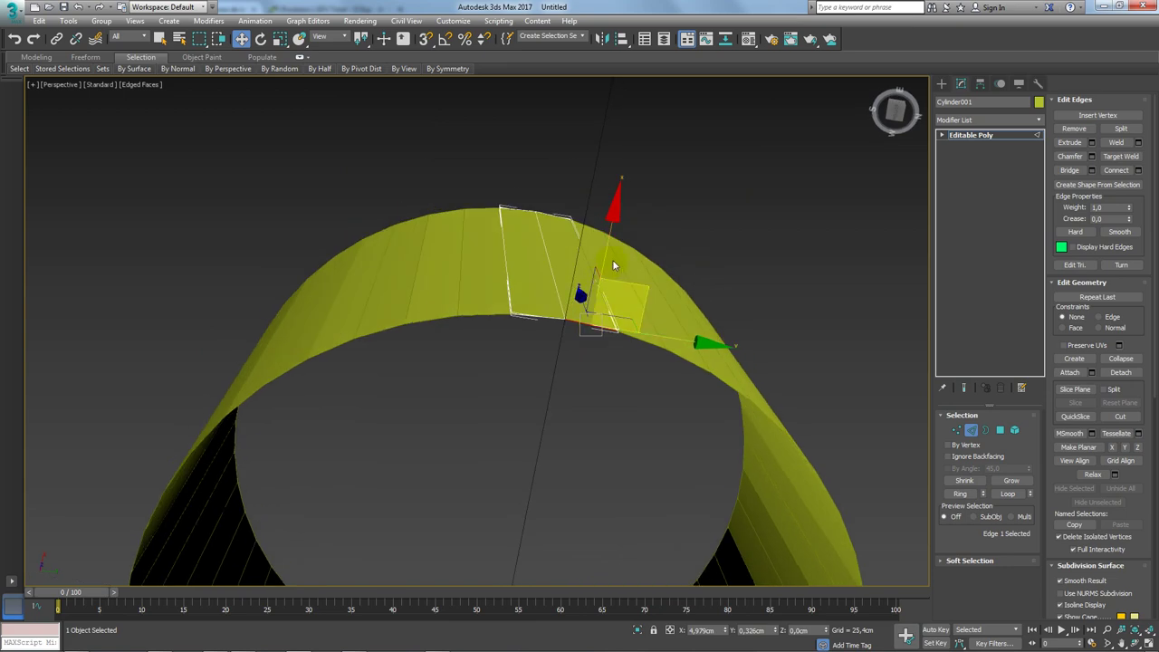
{"action": "left_click", "coordinate": [589, 313]}
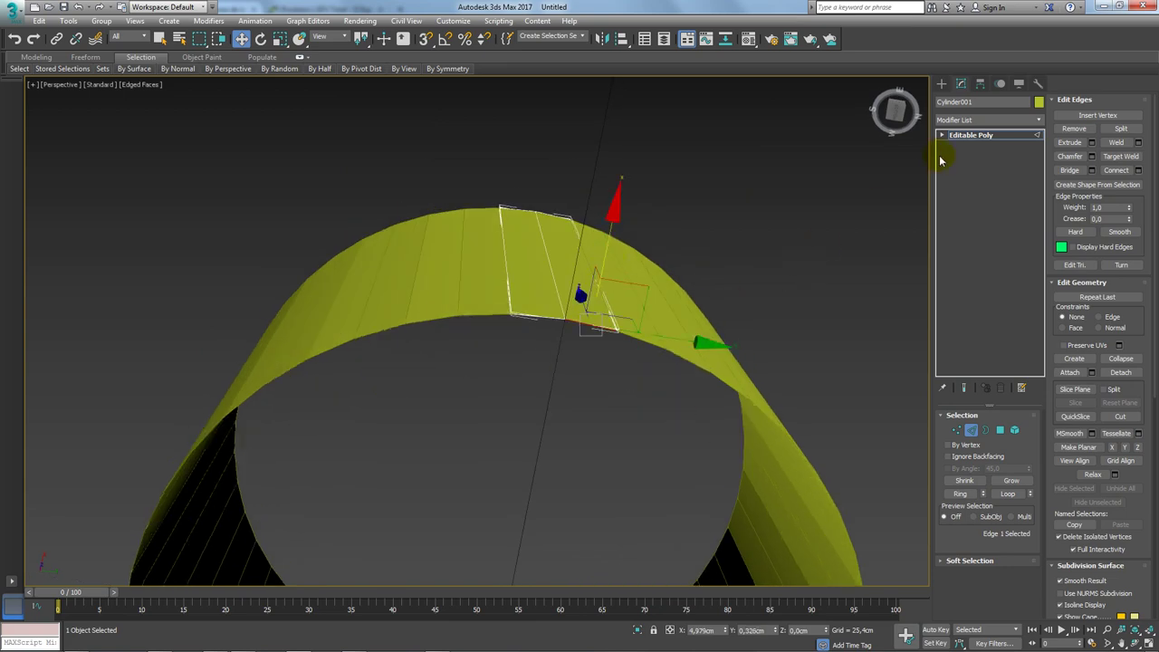
- Exit sub-object mode and go back to the original capped cylinder
{"action": "left_click", "coordinate": [973, 139]}
{"action": "mouse_move", "coordinate": [742, 217]}
{"action": "middle_mouse_down", "text": "alt"}
{"action": "mouse_move", "coordinate": [587, 412]}
{"action": "mouse_move", "coordinate": [622, 387]}
{"action": "middle_mouse_up", "text": "alt"}
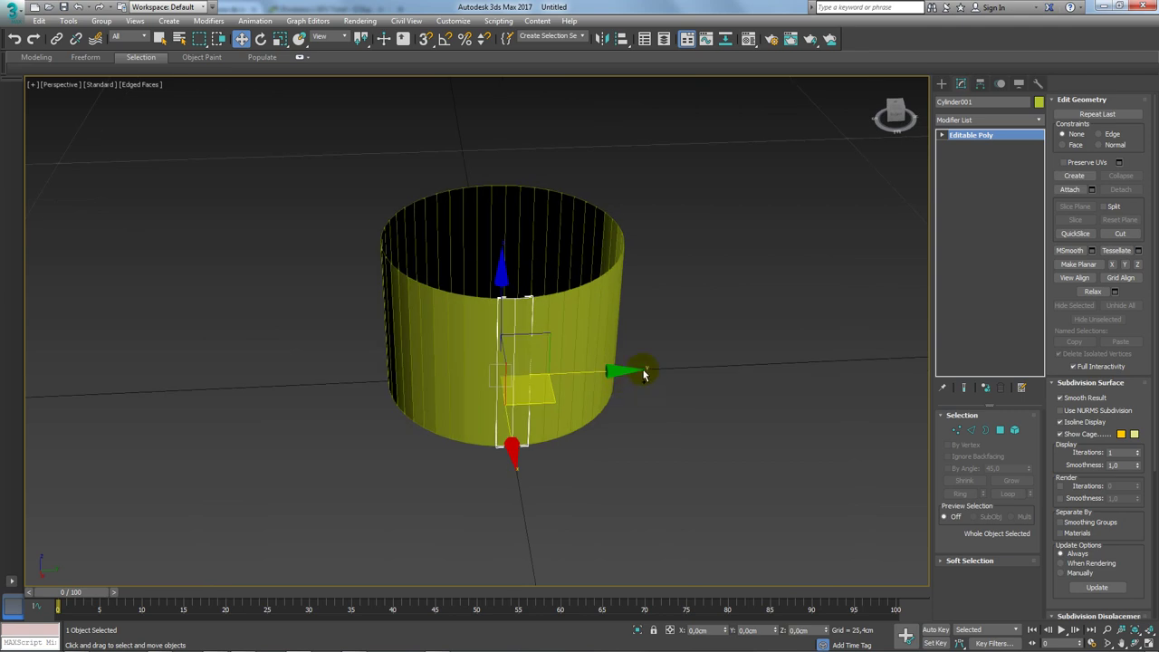
{"action": "left_click", "coordinate": [586, 335]}
{"action": "mouse_move", "coordinate": [622, 342]}
{"action": "middle_mouse_down", "text": "alt"}
{"action": "mouse_move", "coordinate": [629, 251]}
{"action": "mouse_move", "coordinate": [592, 310]}
{"action": "middle_mouse_up", "text": "alt"}
- Convert the cylinder to Editable Poly and select its end cap polygon
{"action": "right_click", "coordinate": [563, 299]}
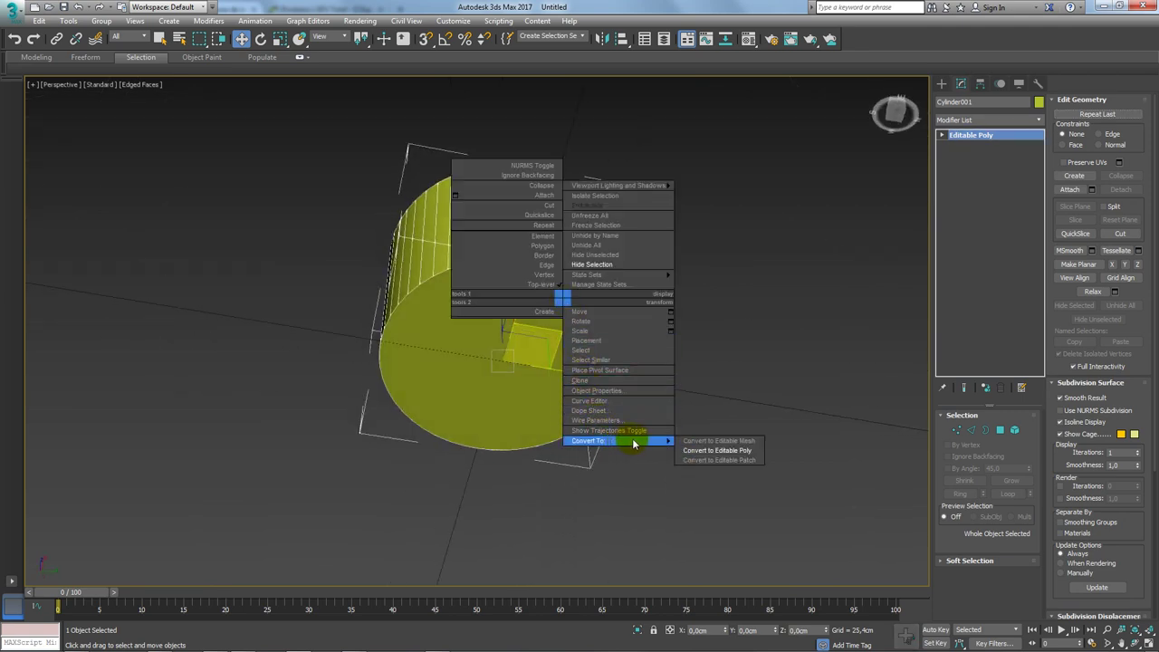
{"action": "left_click", "coordinate": [729, 451]}
{"action": "left_click", "coordinate": [1001, 430]}
{"action": "left_click", "coordinate": [557, 336]}
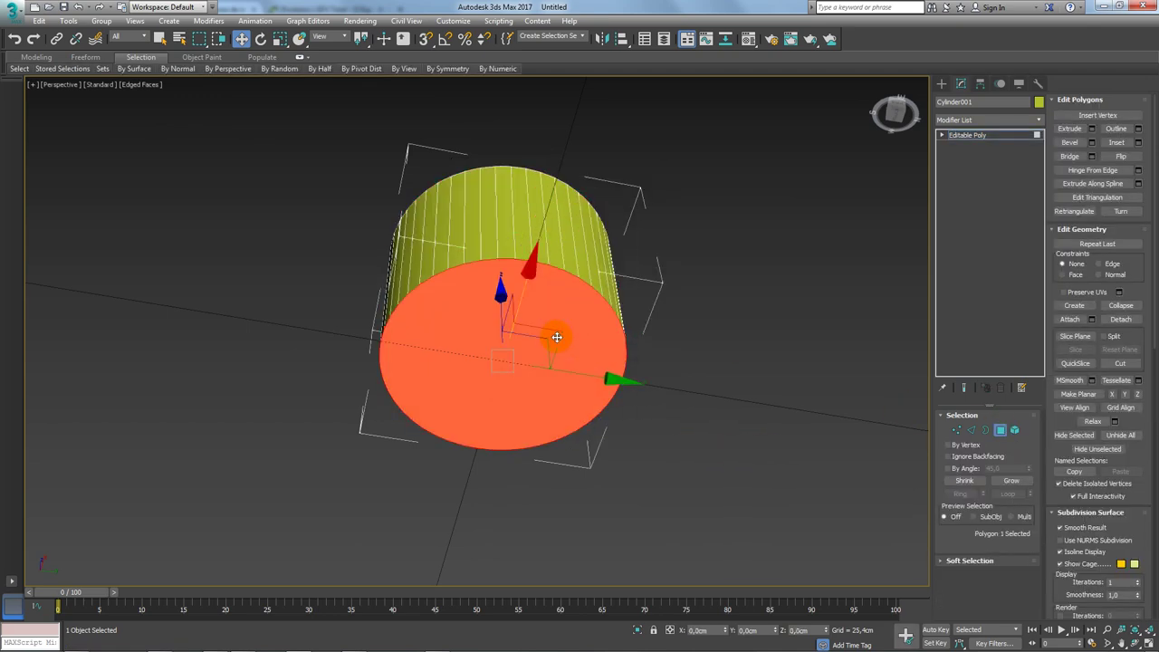
- Inset the cap into a narrow rim and delete the centre face
{"action": "left_click", "coordinate": [1116, 142]}
{"action": "left_click_drag", "start_coordinate": [525, 365], "coordinate": [527, 365]}
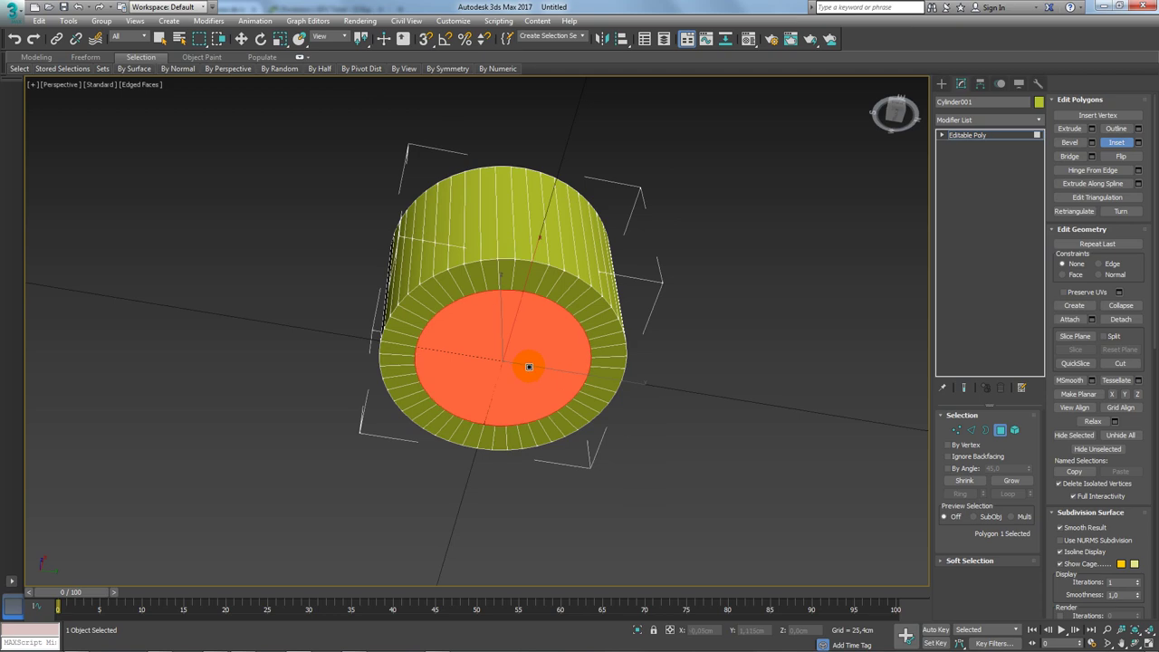
{"action": "right_click", "coordinate": [754, 369]}
{"action": "key", "text": "Delete"}
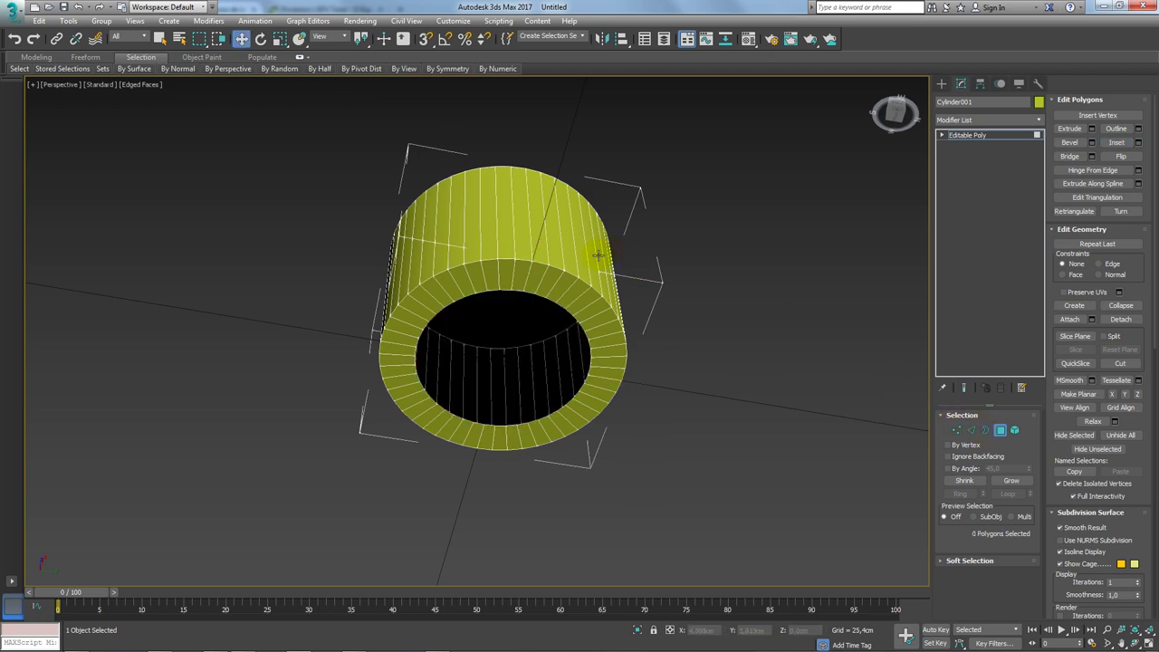
{"action": "middle_click_drag", "start_coordinate": [600, 259], "coordinate": [553, 357], "text": "alt"}
{"action": "scroll", "coordinate": [497, 407], "scroll_direction": "up", "scroll_amount": 3}
{"action": "scroll", "coordinate": [498, 407], "scroll_direction": "down", "scroll_amount": 3}
- Select a two-column polygon strip, invert the selection and delete everything else
{"action": "left_click", "coordinate": [516, 494]}
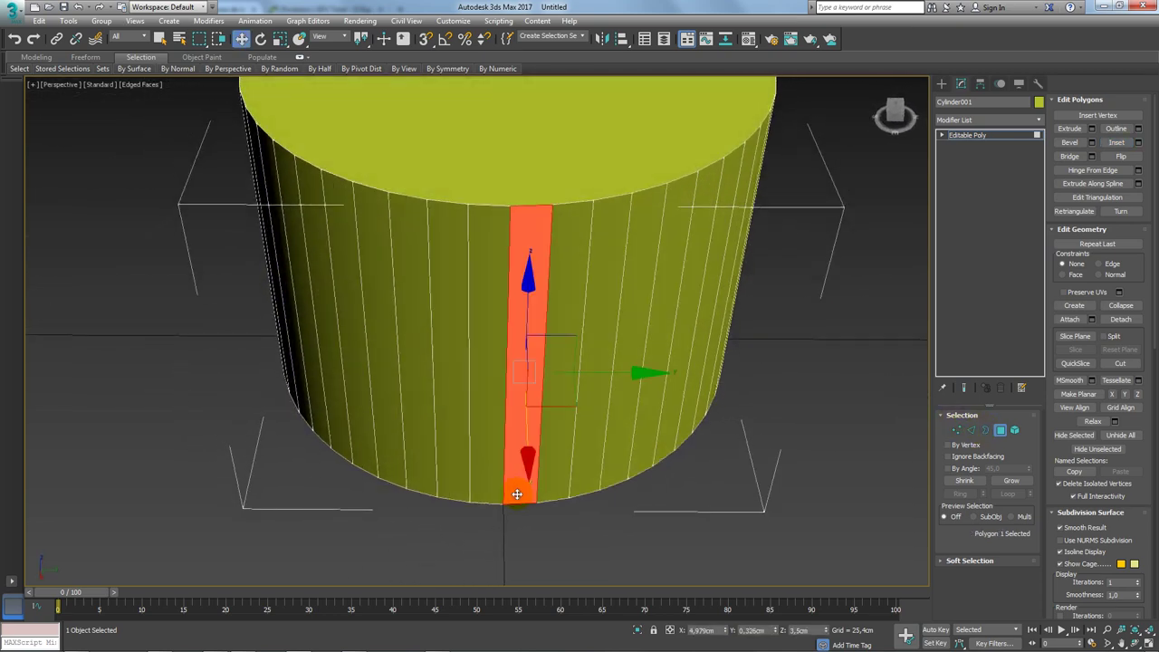
{"action": "left_click", "coordinate": [493, 505]}
{"action": "left_click", "coordinate": [511, 498], "text": "ctrl"}
{"action": "mouse_move", "coordinate": [498, 498]}
{"action": "middle_mouse_down", "text": "alt"}
{"action": "mouse_move", "coordinate": [543, 371]}
{"action": "mouse_move", "coordinate": [534, 505]}
{"action": "mouse_move", "coordinate": [548, 426]}
{"action": "mouse_move", "coordinate": [665, 389]}
{"action": "middle_mouse_up", "text": "alt"}
{"action": "scroll", "coordinate": [548, 426], "scroll_direction": "down", "scroll_amount": 2}
{"action": "key", "text": "ctrl+i"}
{"action": "key", "text": "Delete"}
{"action": "left_click", "coordinate": [967, 135]}
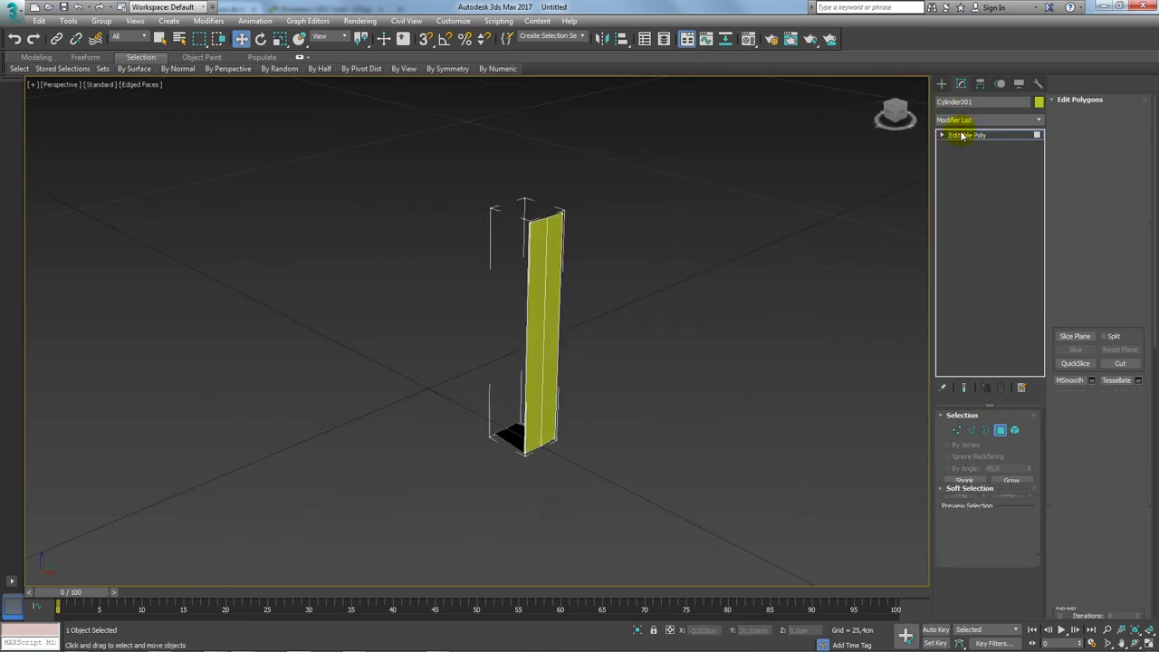
- Array the strip into 24 instanced copies rotated around 360°
{"action": "left_click", "coordinate": [68, 20]}
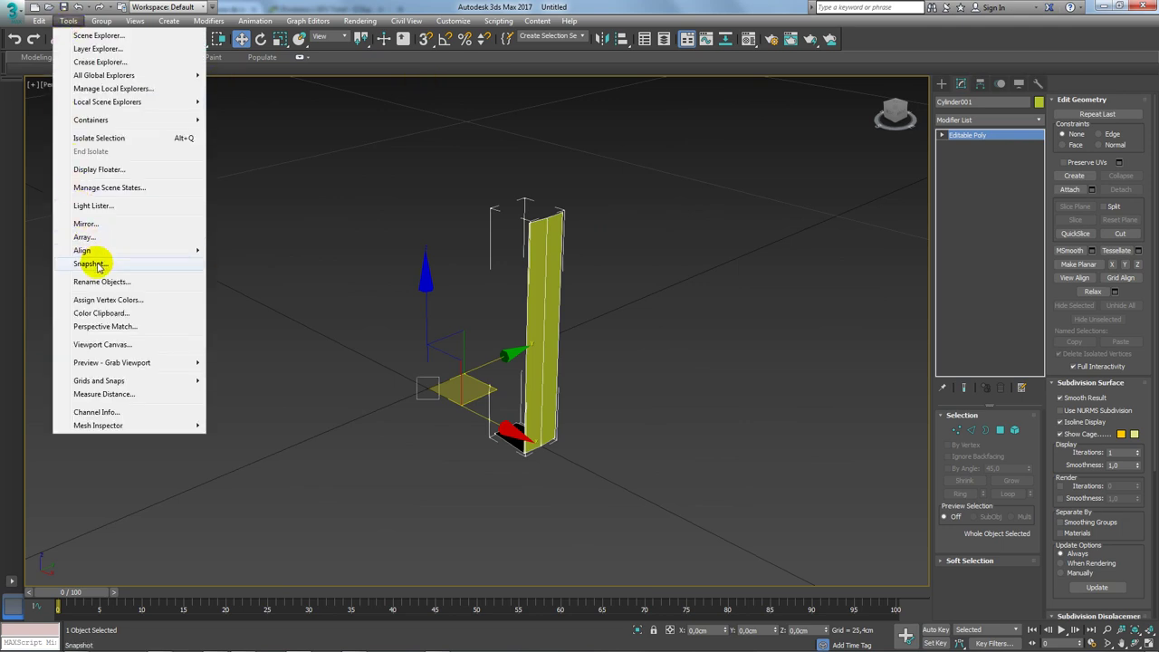
{"action": "left_click", "coordinate": [84, 237]}
{"action": "left_click", "coordinate": [727, 376]}
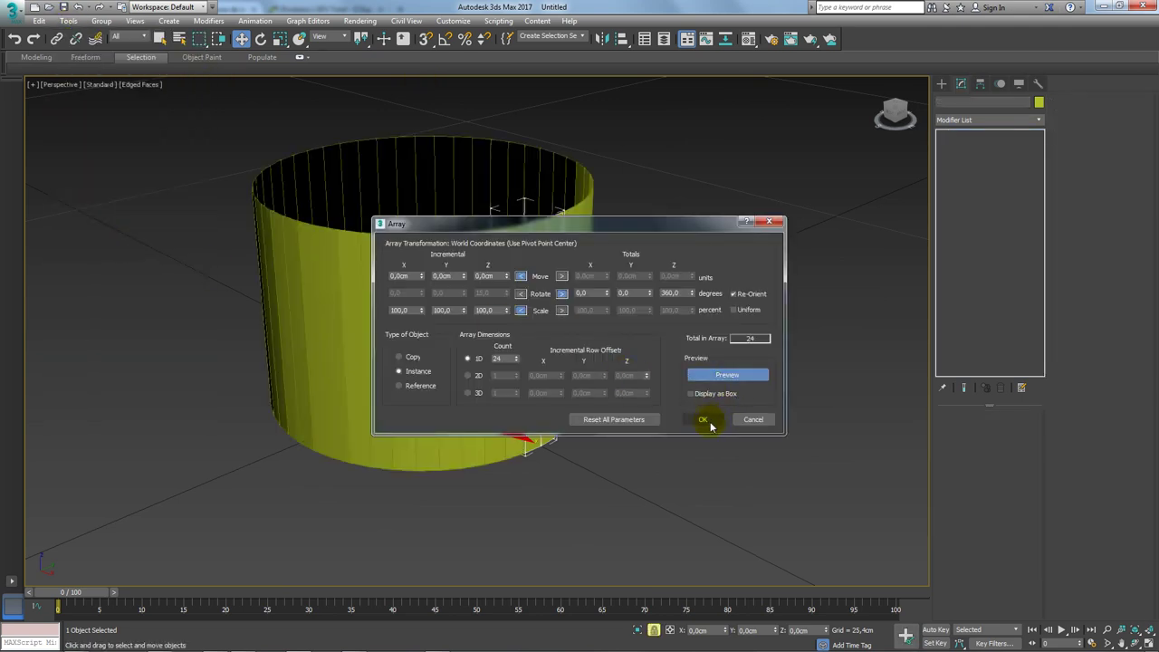
{"action": "left_click", "coordinate": [700, 417]}
{"action": "mouse_move", "coordinate": [711, 314]}
{"action": "middle_mouse_down", "text": "alt"}
{"action": "mouse_move", "coordinate": [642, 408]}
{"action": "mouse_move", "coordinate": [660, 335]}
{"action": "middle_mouse_up", "text": "alt"}
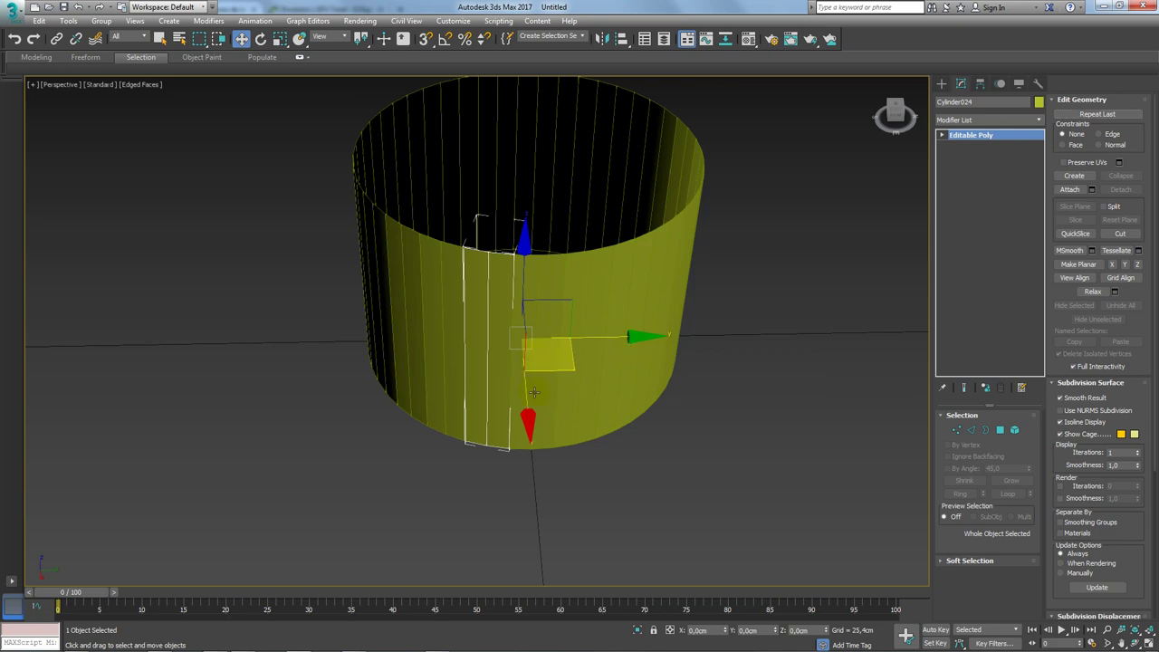
{"action": "scroll", "coordinate": [552, 416], "scroll_direction": "up", "scroll_amount": 3}
{"action": "scroll", "coordinate": [564, 400], "scroll_direction": "up", "scroll_amount": 2}
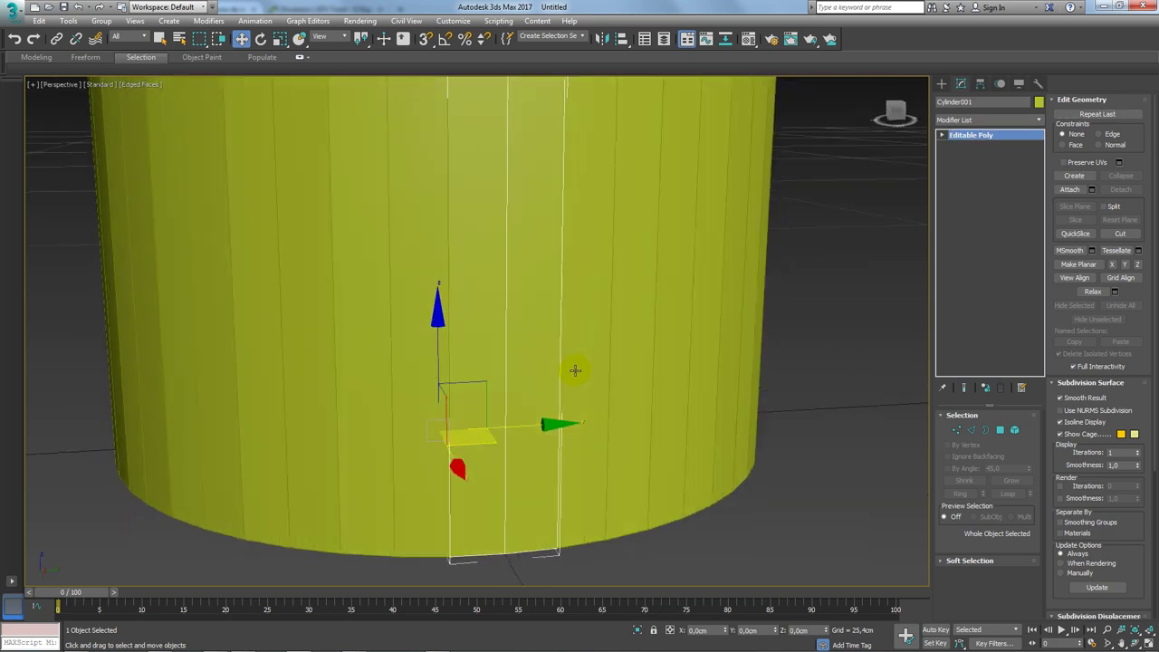
{"action": "scroll", "coordinate": [574, 370], "scroll_direction": "up", "scroll_amount": 1}
- Select one face strip, then ring-select the three edges crossing it and start Connect
{"action": "left_click", "coordinate": [999, 429]}
{"action": "middle_click_drag", "start_coordinate": [688, 407], "coordinate": [621, 440], "text": "alt"}
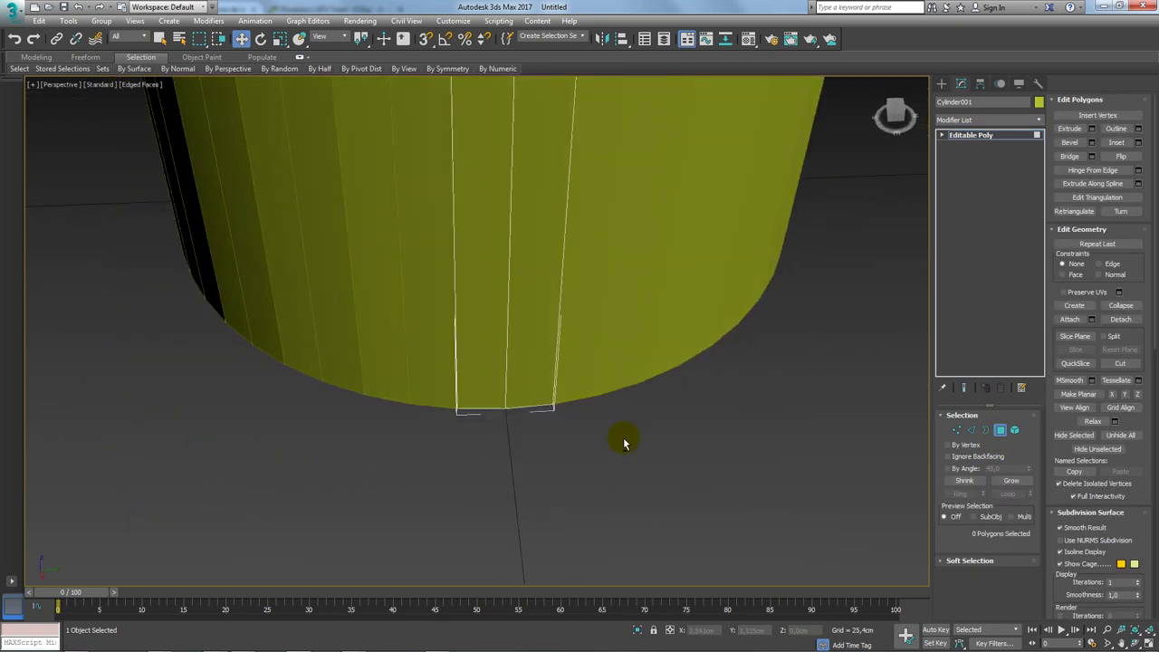
{"action": "left_click", "coordinate": [512, 409]}
{"action": "middle_click_drag", "start_coordinate": [549, 455], "coordinate": [565, 346], "text": "alt"}
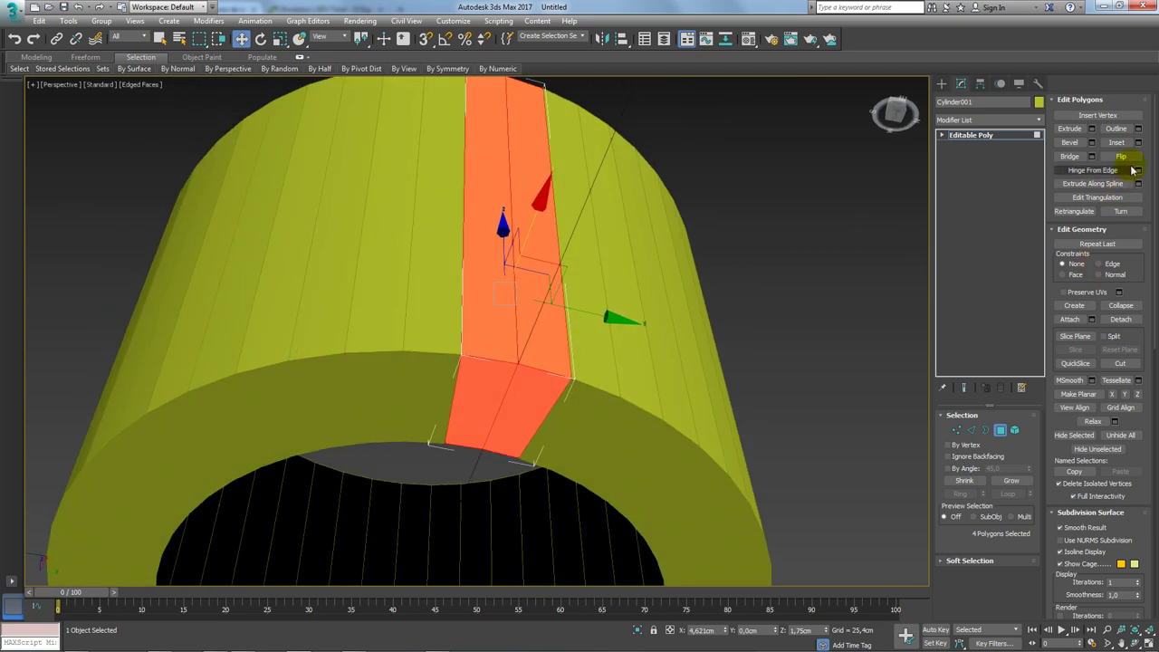
{"action": "left_click", "coordinate": [969, 431]}
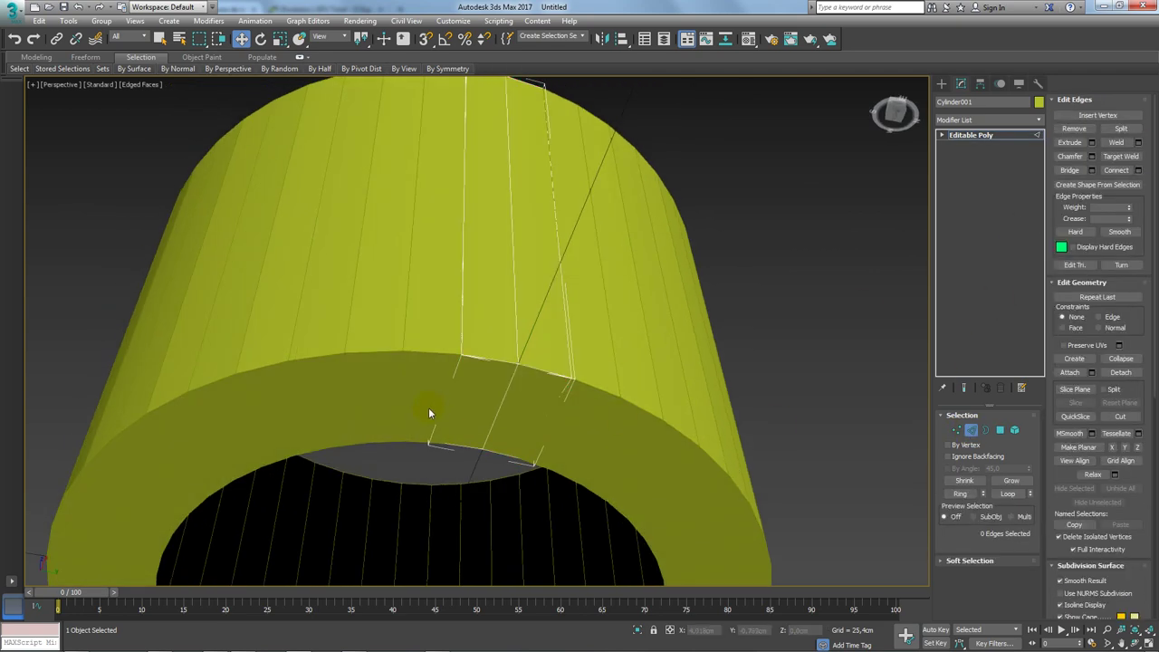
{"action": "left_click", "coordinate": [460, 379]}
{"action": "middle_click_drag", "start_coordinate": [461, 380], "coordinate": [493, 362], "text": "alt"}
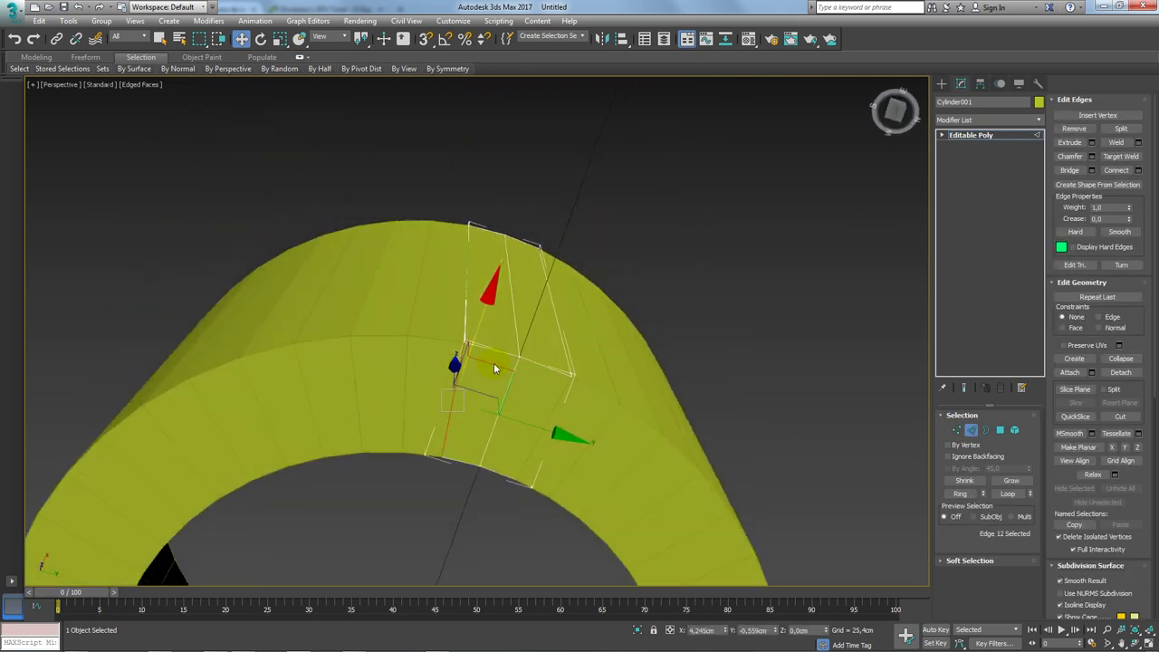
{"action": "left_click", "coordinate": [964, 480]}
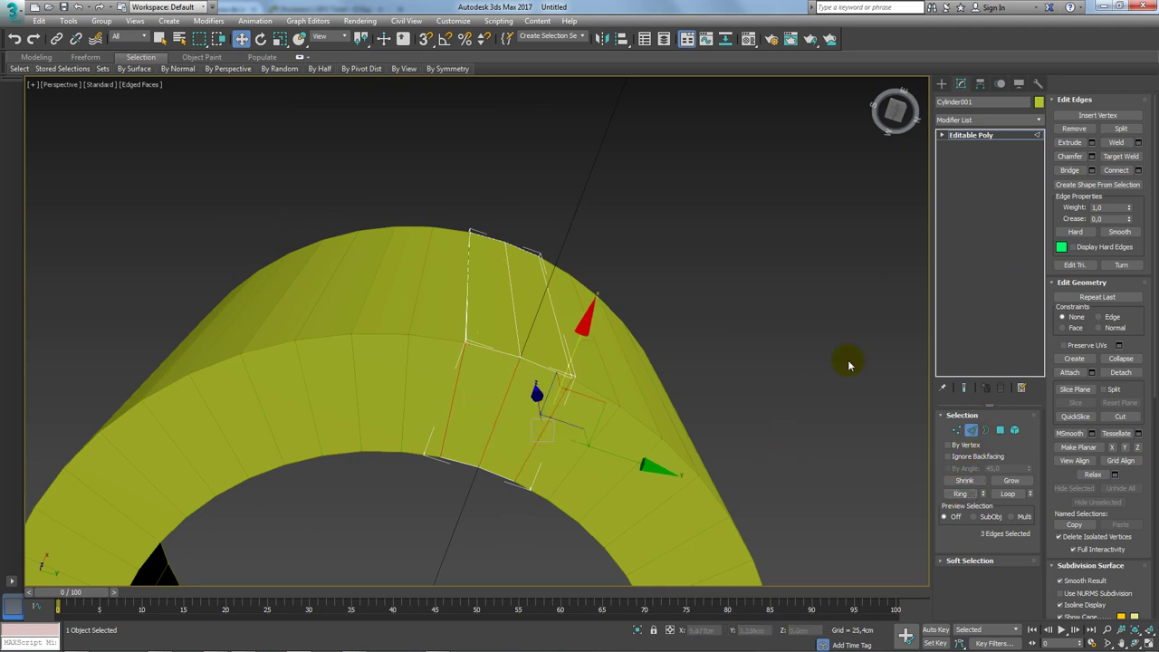
{"action": "left_click", "coordinate": [1137, 170]}
- Add the connecting edge loop across the strip and give its faces a small inset
{"action": "left_click_drag", "start_coordinate": [484, 372], "coordinate": [488, 196]}
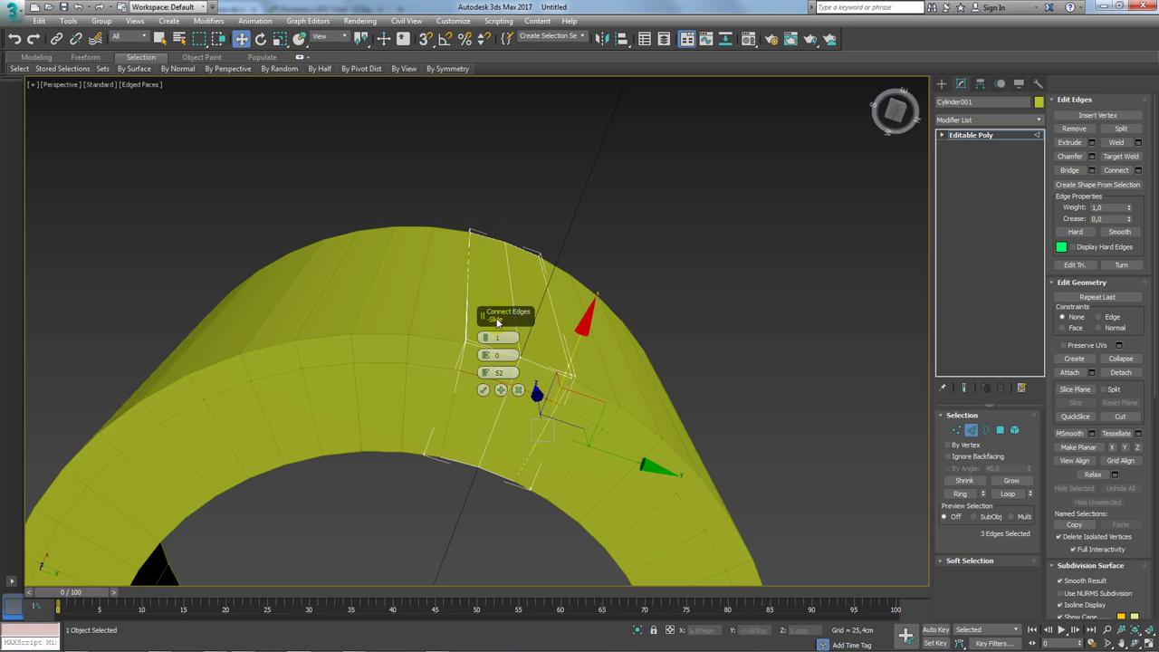
{"action": "left_click", "coordinate": [483, 391]}
{"action": "left_click", "coordinate": [999, 429], "text": "ctrl"}
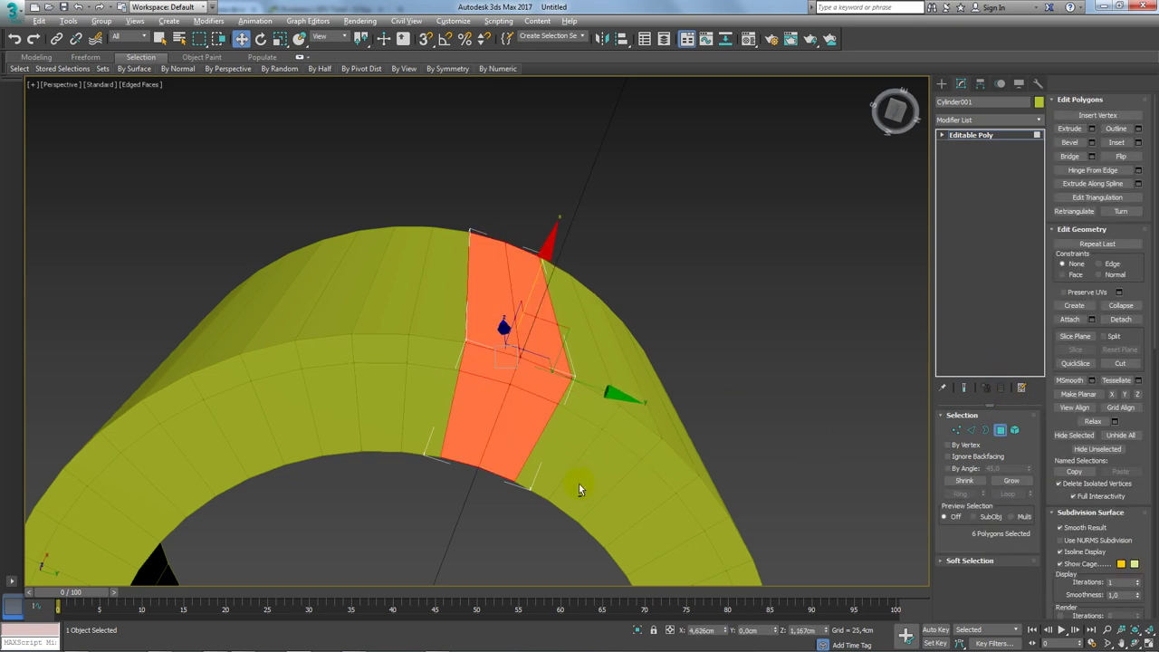
{"action": "middle_click_drag", "start_coordinate": [623, 412], "coordinate": [679, 445], "text": "alt"}
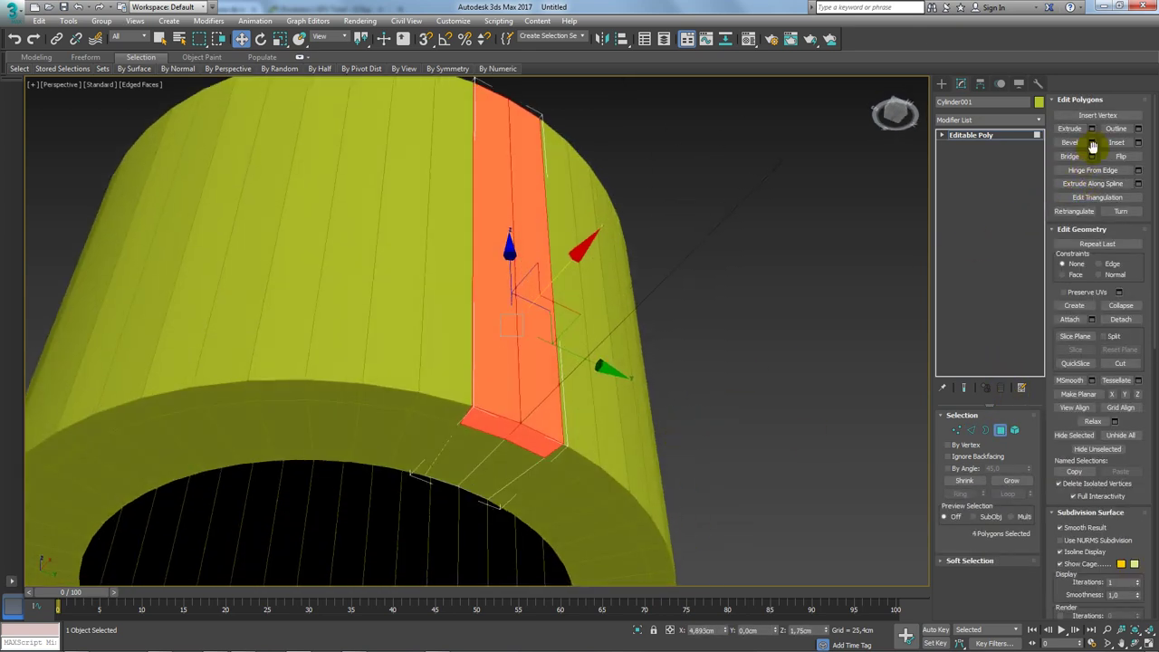
{"action": "left_click", "coordinate": [1138, 142]}
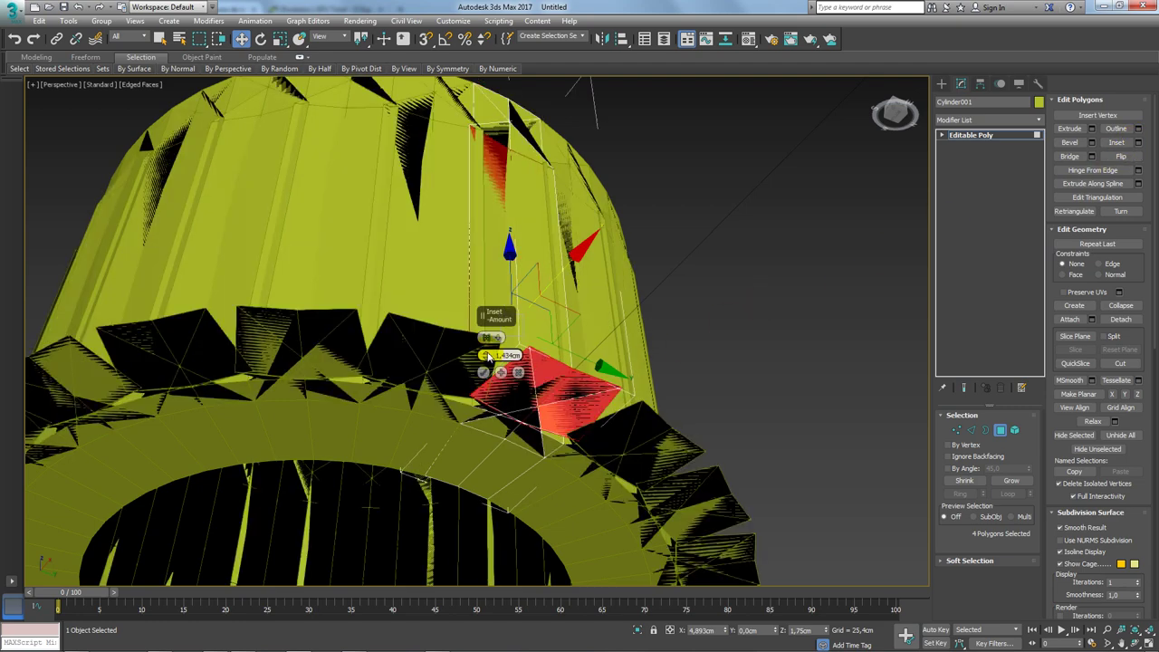
{"action": "mouse_move", "coordinate": [487, 356]}
{"action": "left_mouse_down"}
{"action": "mouse_move", "coordinate": [753, 267]}
{"action": "mouse_move", "coordinate": [752, 277]}
{"action": "left_mouse_up"}
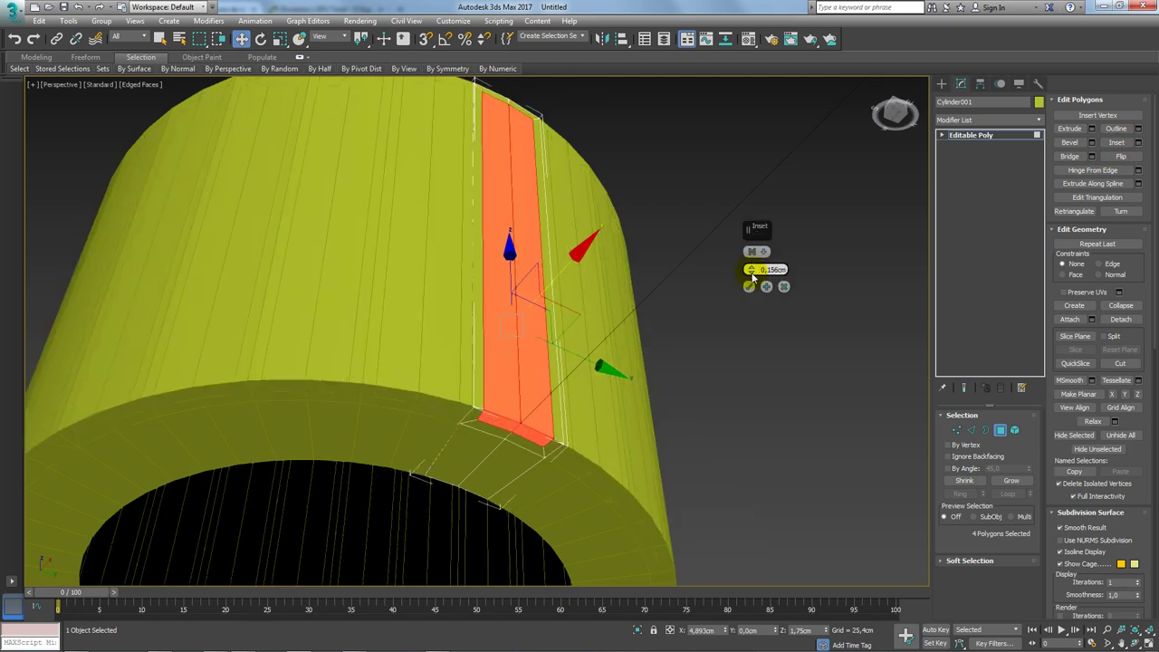
{"action": "left_click", "coordinate": [749, 286]}
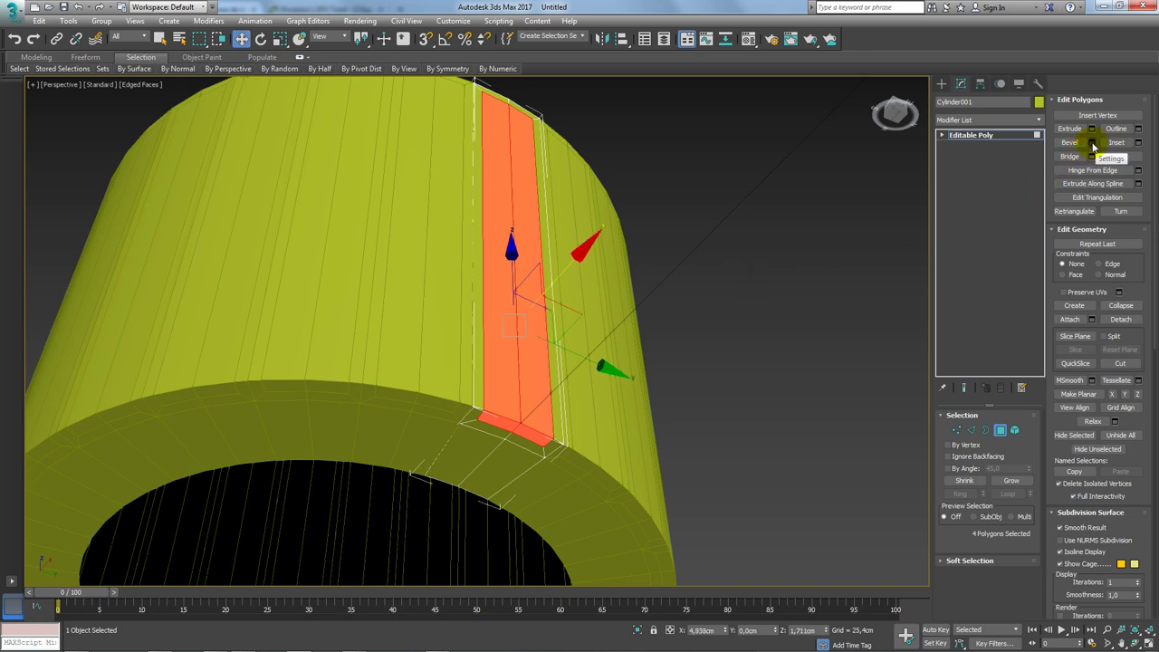
- Bevel the strip faces by Local Normal, height 0.28cm and outline -0.15cm
{"action": "left_click", "coordinate": [1092, 143]}
{"action": "right_click", "coordinate": [757, 268]}
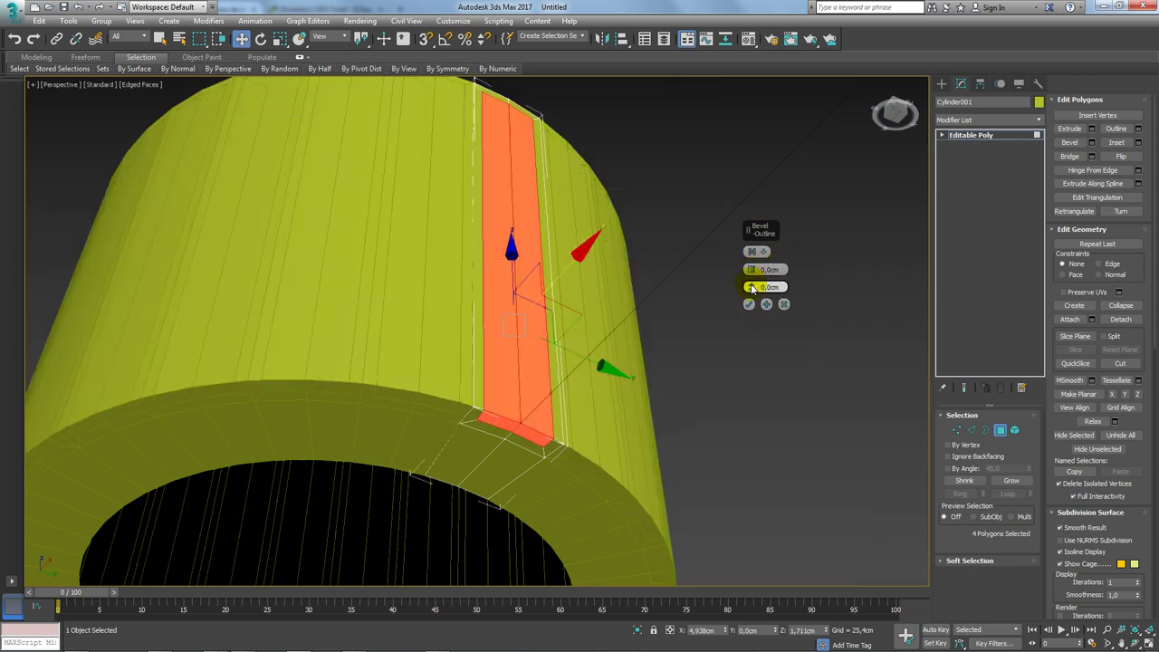
{"action": "left_click_drag", "start_coordinate": [751, 269], "coordinate": [756, 271]}
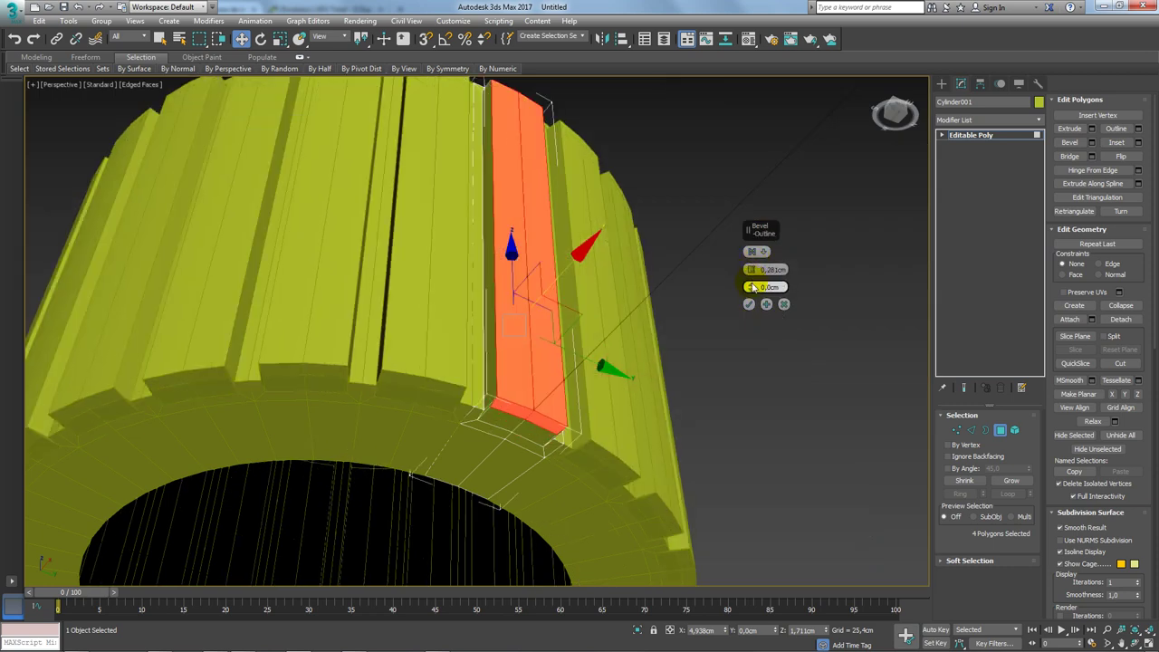
{"action": "left_click", "coordinate": [751, 250]}
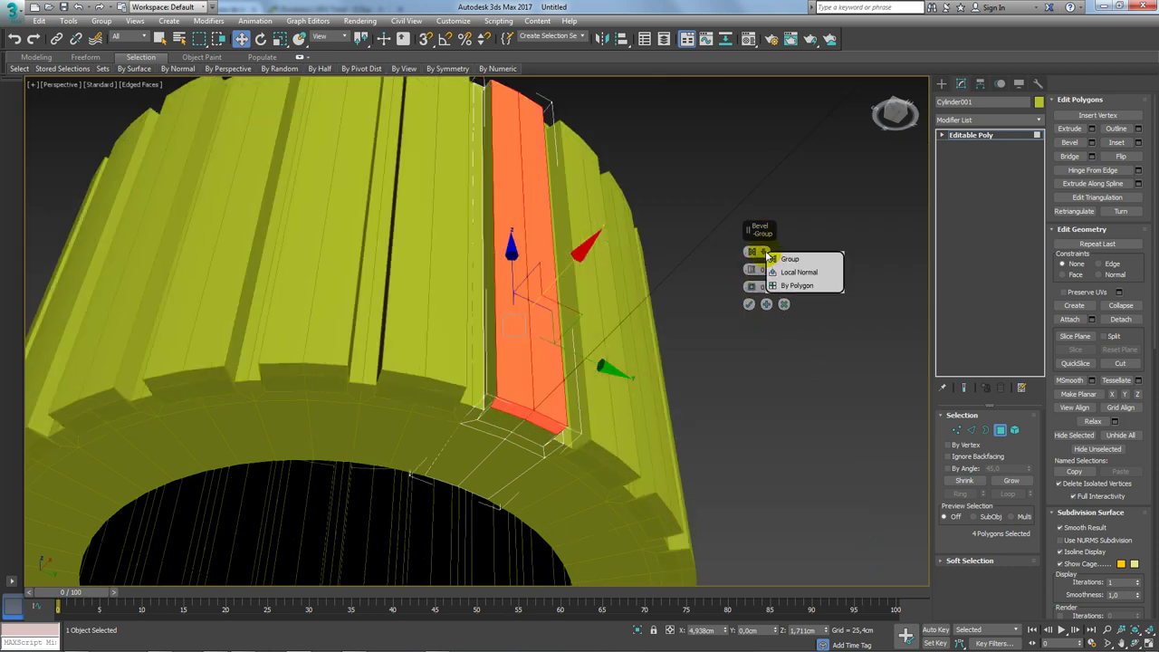
{"action": "left_click", "coordinate": [810, 275]}
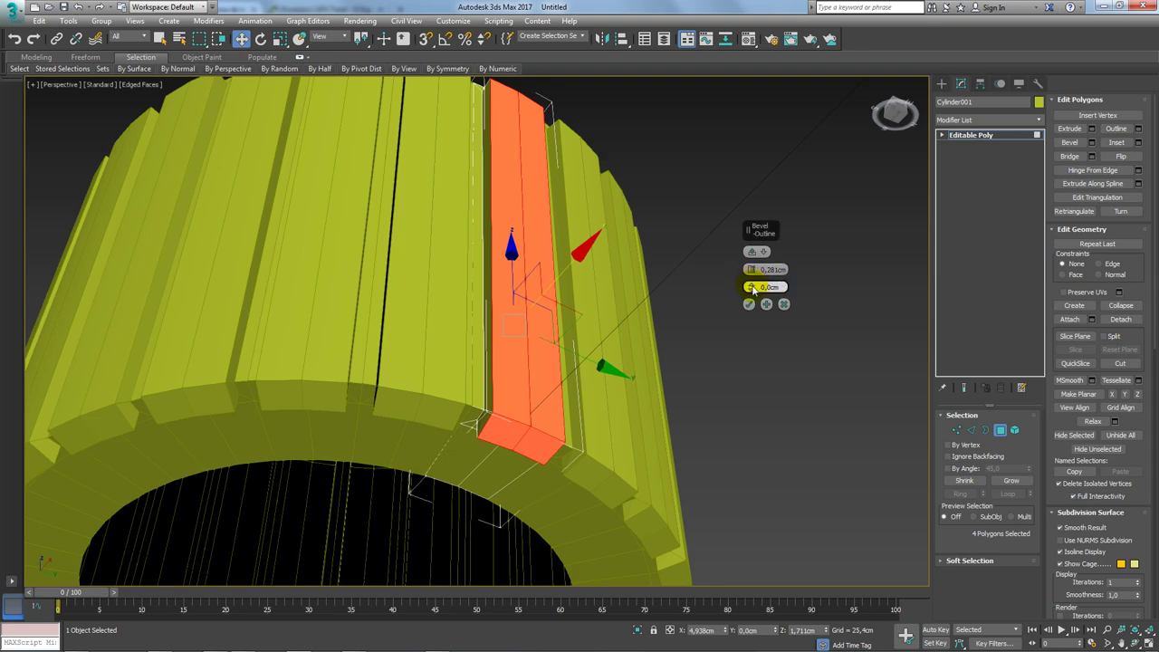
{"action": "left_click_drag", "start_coordinate": [749, 289], "coordinate": [752, 295]}
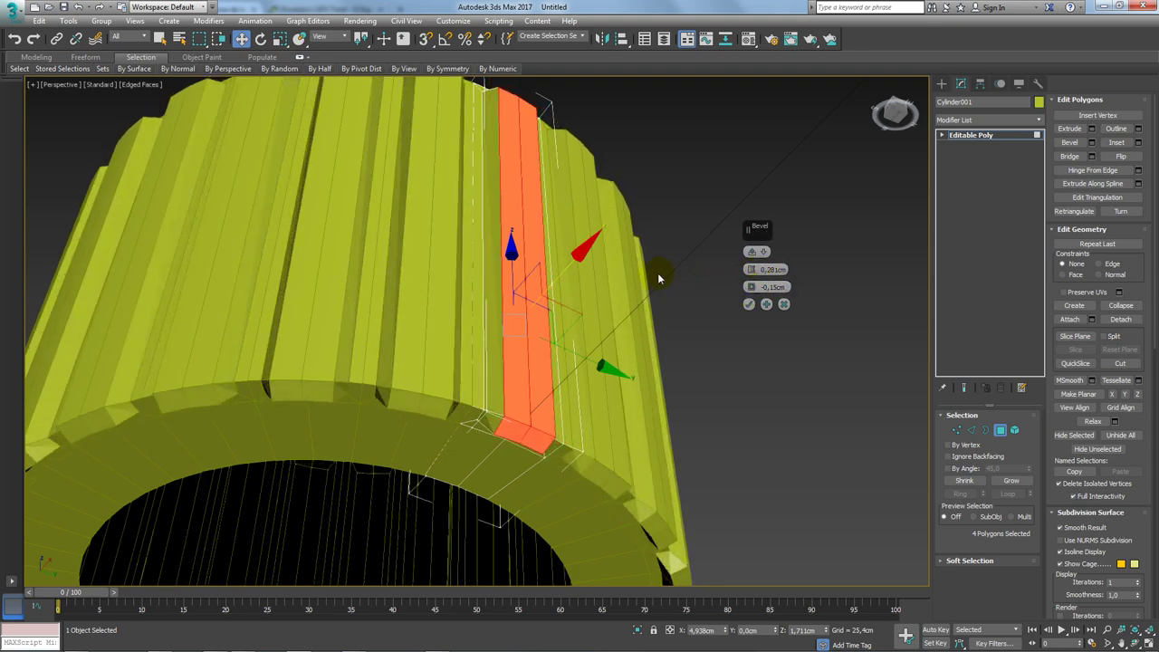
{"action": "mouse_move", "coordinate": [657, 272]}
{"action": "middle_mouse_down", "text": "alt"}
{"action": "mouse_move", "coordinate": [651, 347]}
{"action": "mouse_move", "coordinate": [660, 357]}
{"action": "mouse_move", "coordinate": [676, 328]}
{"action": "mouse_move", "coordinate": [680, 383]}
{"action": "mouse_move", "coordinate": [680, 233]}
{"action": "mouse_move", "coordinate": [659, 261]}
{"action": "mouse_move", "coordinate": [751, 252]}
{"action": "middle_mouse_up", "text": "alt"}
{"action": "scroll", "coordinate": [659, 260], "scroll_direction": "up", "scroll_amount": 3}
- Confirm the bevel and select the edge loops around the rib tops
{"action": "left_click", "coordinate": [748, 304]}
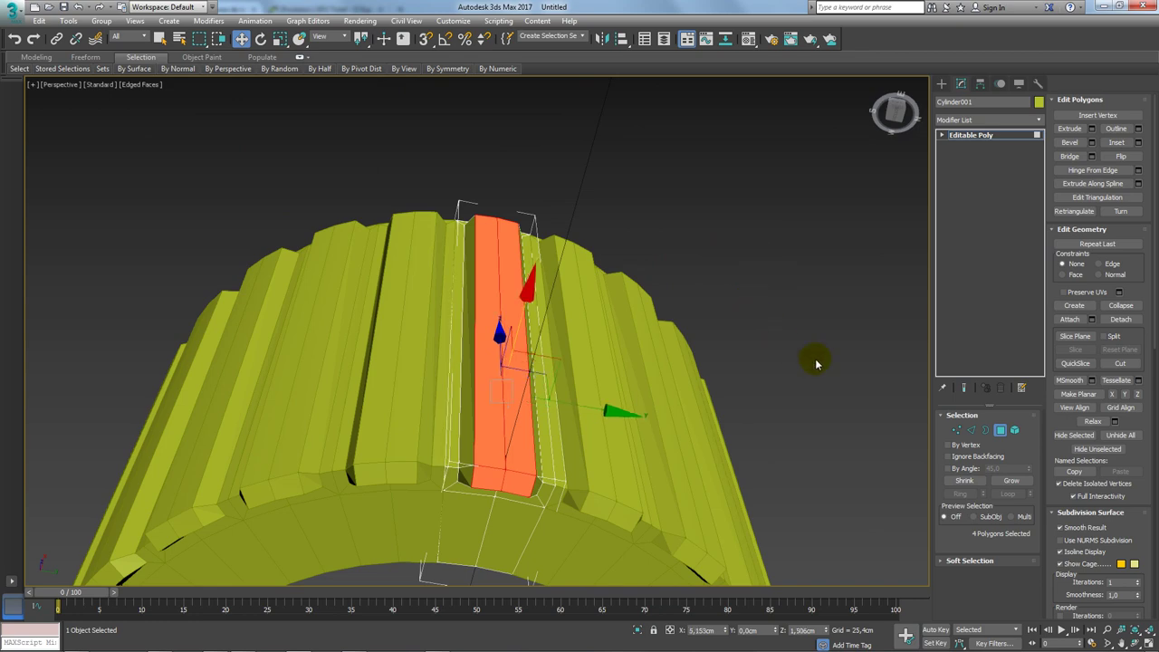
{"action": "left_click", "coordinate": [972, 429]}
{"action": "double_click", "coordinate": [504, 400]}
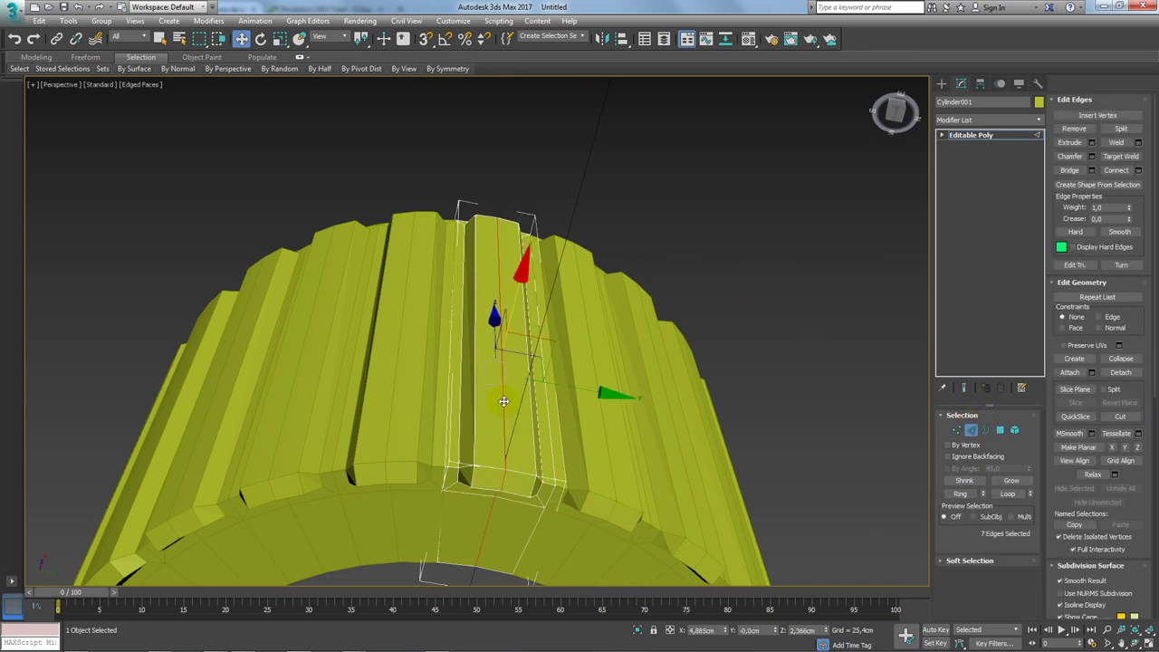
{"action": "scroll", "coordinate": [520, 398], "scroll_direction": "down", "scroll_amount": 3}
{"action": "scroll", "coordinate": [539, 430], "scroll_direction": "down", "scroll_amount": 3}
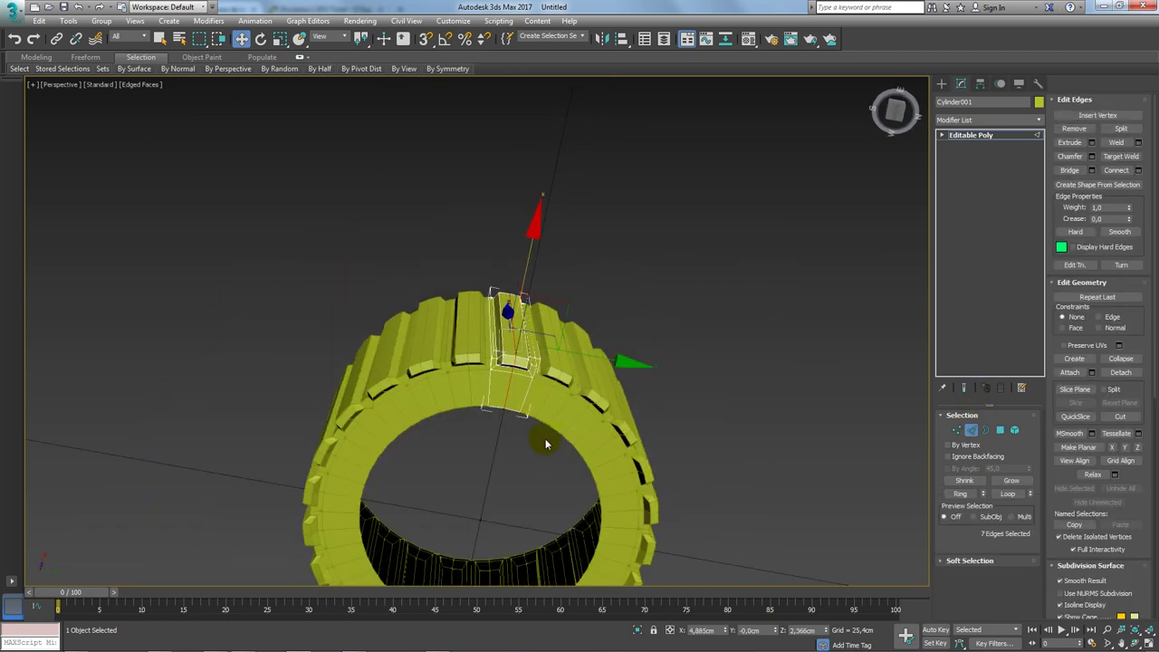
{"action": "double_click", "coordinate": [482, 369]}
{"action": "scroll", "coordinate": [507, 353], "scroll_direction": "up", "scroll_amount": 3}
{"action": "left_click_drag", "start_coordinate": [520, 227], "coordinate": [522, 209]}
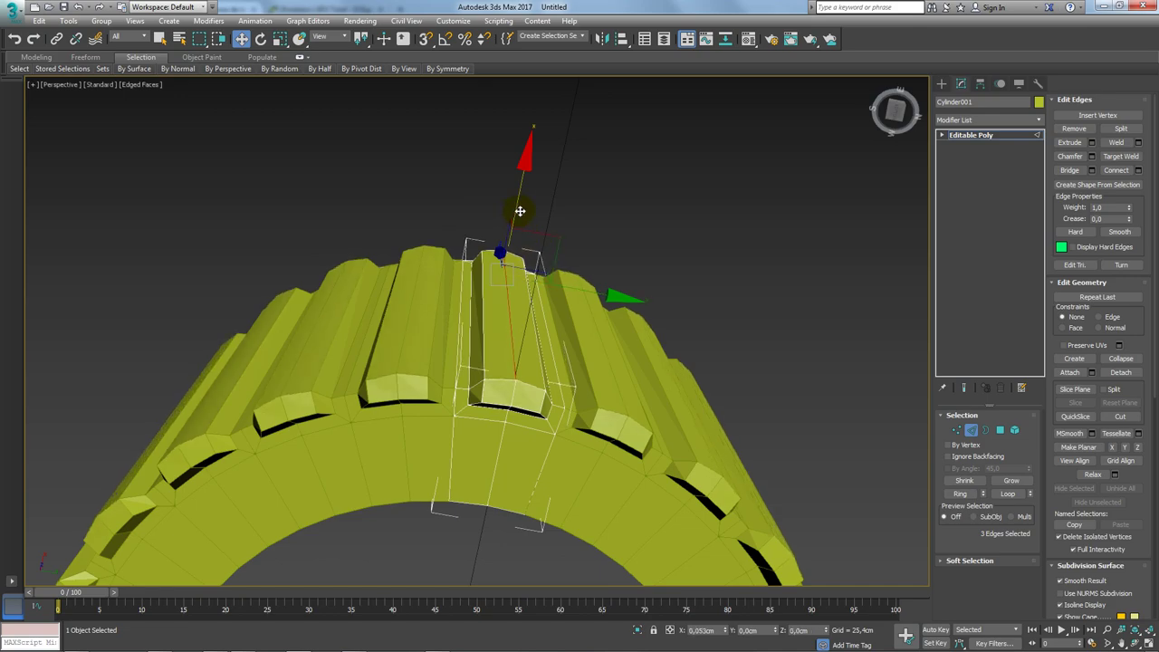
{"action": "mouse_move", "coordinate": [521, 209]}
{"action": "middle_mouse_down", "text": "alt"}
{"action": "mouse_move", "coordinate": [564, 316]}
{"action": "mouse_move", "coordinate": [530, 388]}
{"action": "mouse_move", "coordinate": [435, 326]}
{"action": "mouse_move", "coordinate": [551, 338]}
{"action": "middle_mouse_up", "text": "alt"}
{"action": "scroll", "coordinate": [551, 338], "scroll_direction": "down", "scroll_amount": 4}
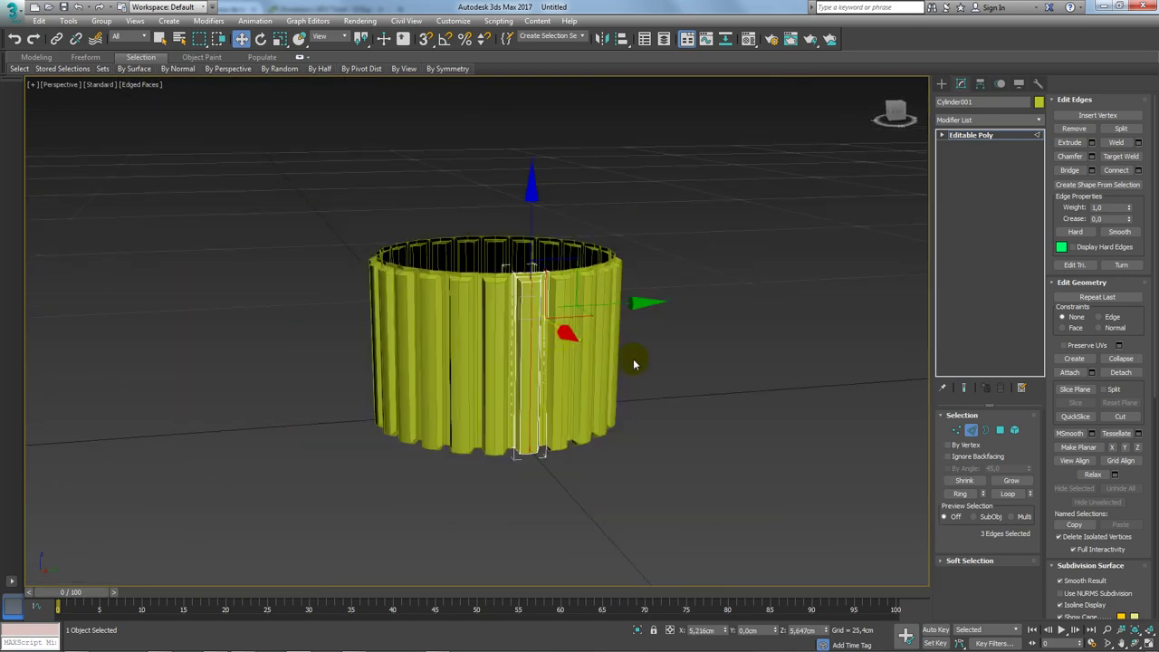
- Convert the rib-top edges to faces, delete them to open the rim, and exit sub-object mode
{"action": "left_click", "coordinate": [999, 429], "text": "ctrl"}
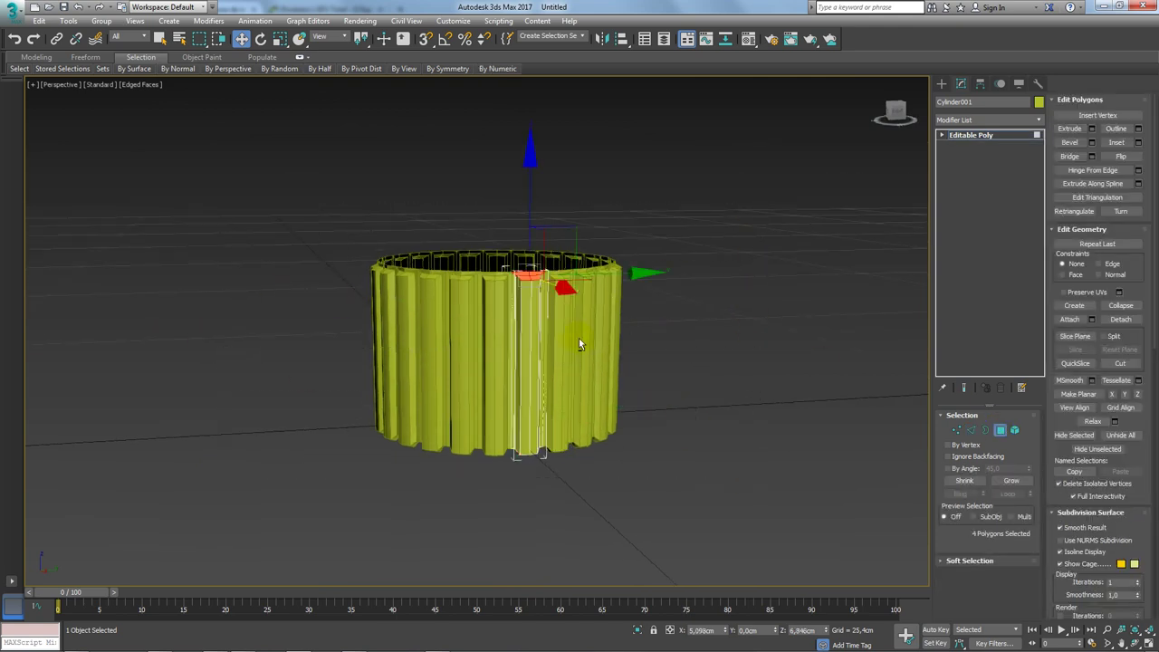
{"action": "scroll", "coordinate": [579, 342], "scroll_direction": "up", "scroll_amount": 3}
{"action": "scroll", "coordinate": [483, 311], "scroll_direction": "up", "scroll_amount": 3}
{"action": "middle_click_drag", "start_coordinate": [494, 261], "coordinate": [506, 307]}
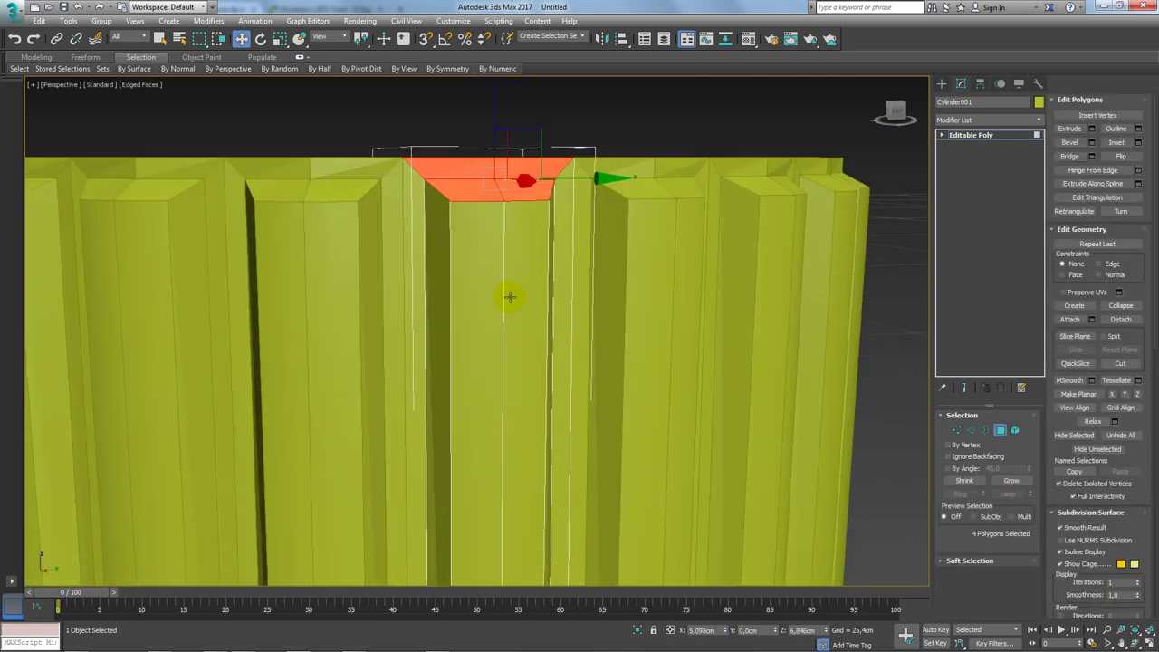
{"action": "key", "text": "Delete"}
{"action": "left_click", "coordinate": [969, 135]}
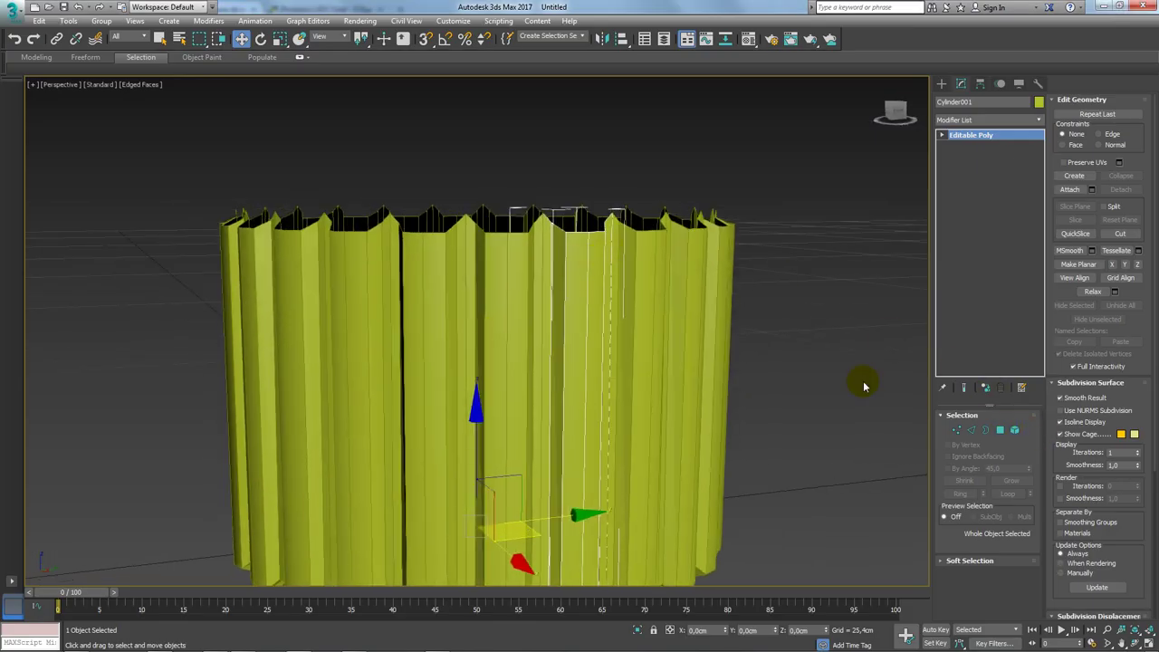
- Add a Slice modifier to the cylinder and move its slice plane up over the pot
{"action": "scroll", "coordinate": [673, 354], "scroll_direction": "up", "scroll_amount": 2}
{"action": "scroll", "coordinate": [556, 303], "scroll_direction": "up", "scroll_amount": 3}
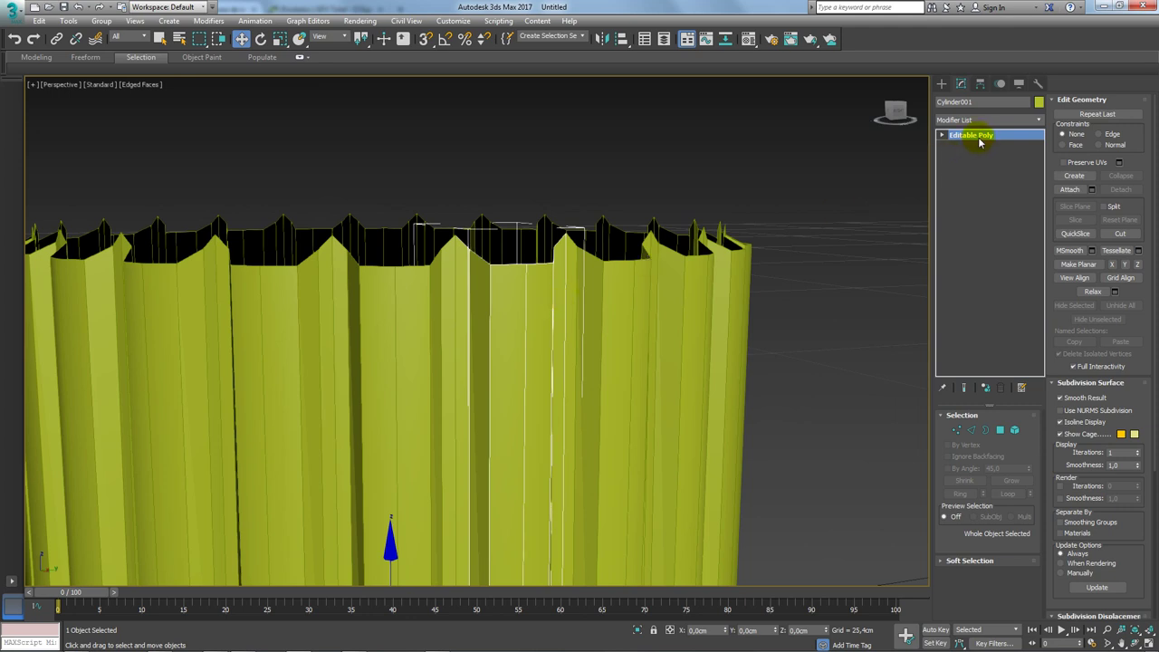
{"action": "left_click", "coordinate": [1039, 120]}
{"action": "left_click_drag", "start_coordinate": [1040, 136], "coordinate": [1041, 448]}
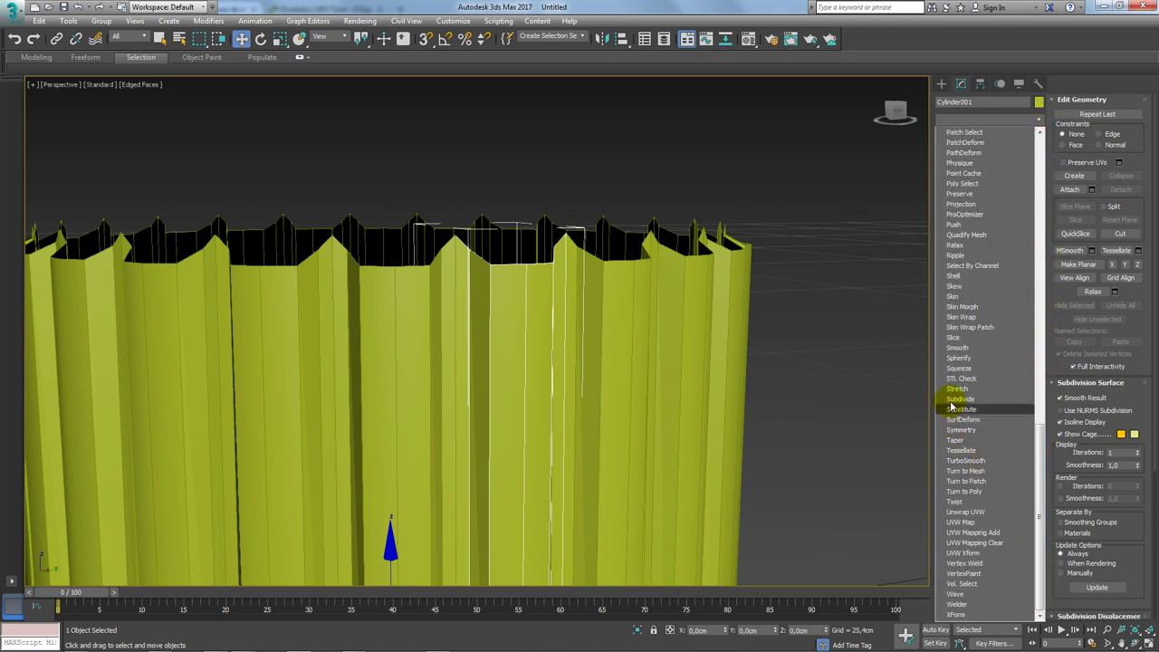
{"action": "left_click", "coordinate": [953, 336]}
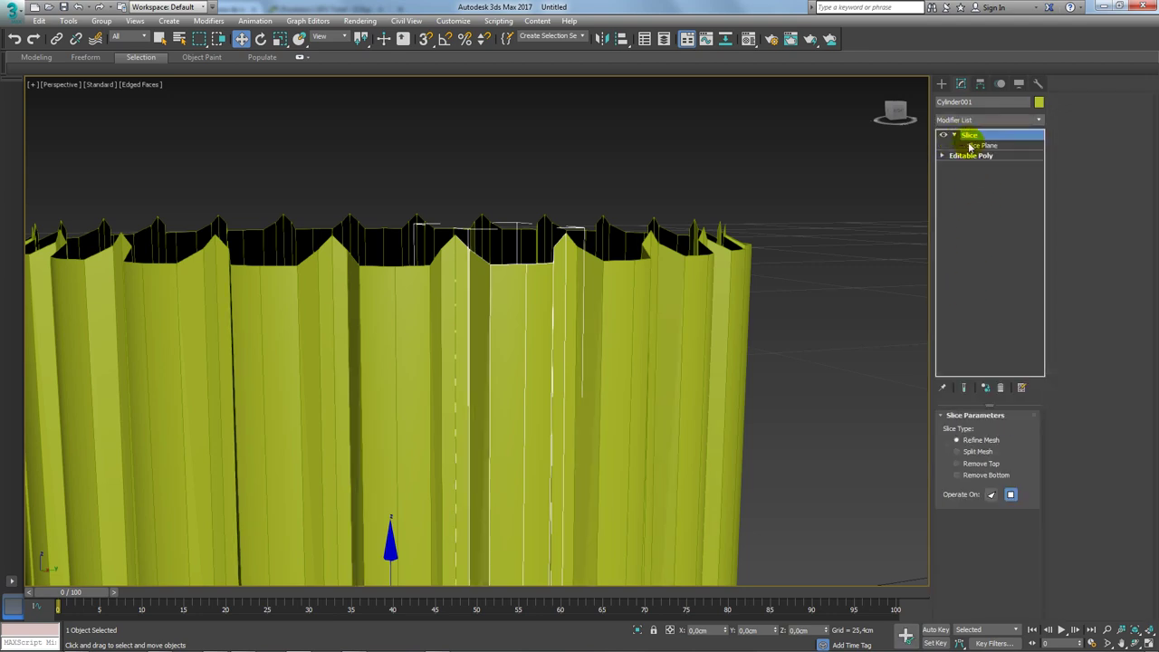
{"action": "left_click", "coordinate": [976, 145]}
{"action": "scroll", "coordinate": [719, 227], "scroll_direction": "down", "scroll_amount": 4}
{"action": "left_click_drag", "start_coordinate": [560, 366], "coordinate": [569, 195]}
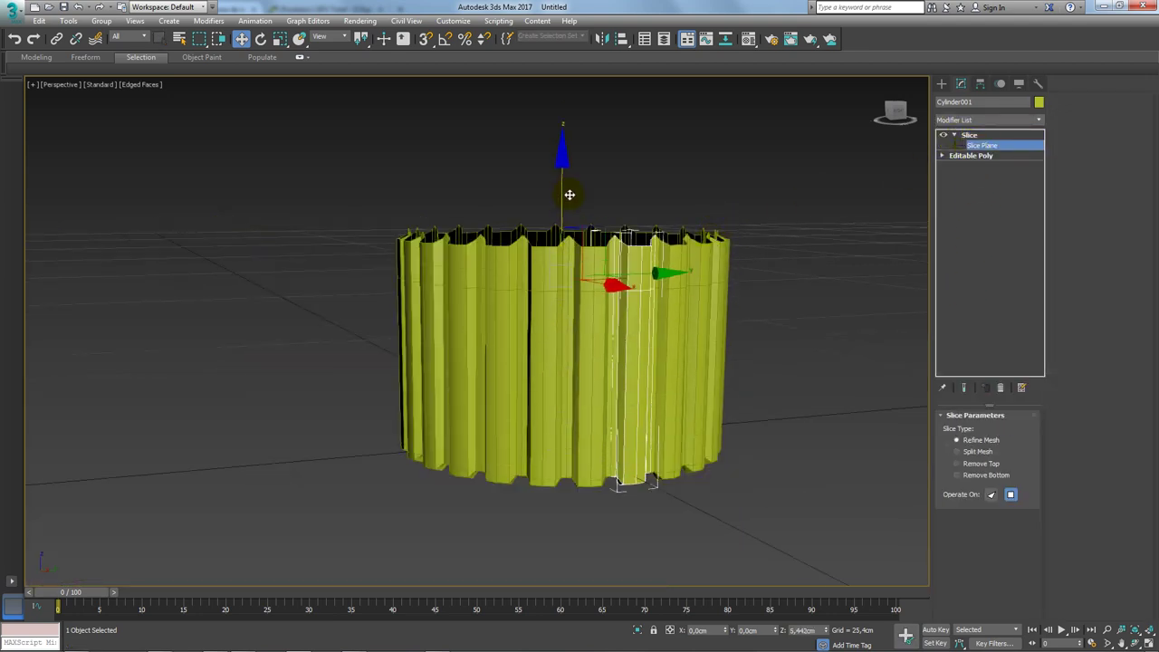
{"action": "middle_click_drag", "start_coordinate": [569, 195], "coordinate": [603, 243], "text": "alt"}
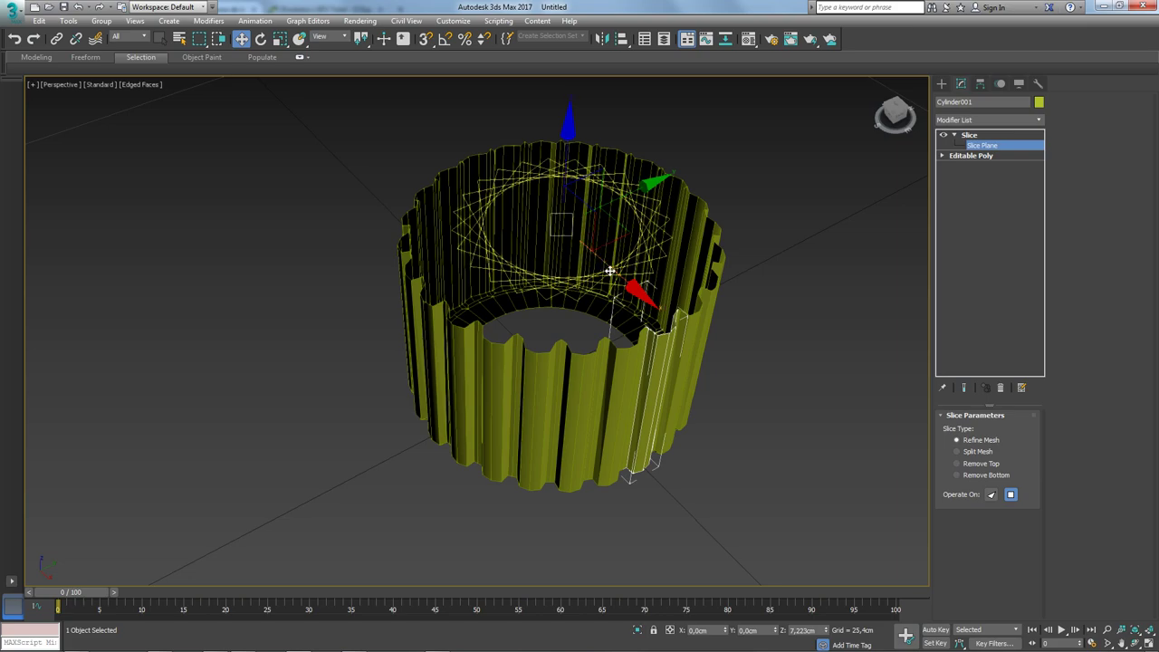
{"action": "mouse_move", "coordinate": [610, 270]}
{"action": "left_mouse_down"}
{"action": "mouse_move", "coordinate": [674, 299]}
{"action": "mouse_move", "coordinate": [710, 289]}
{"action": "mouse_move", "coordinate": [726, 344]}
{"action": "left_mouse_up"}
- Undo the plane tilt, lower the slice plane, and set the slice to Remove Top
{"action": "key", "text": "e"}
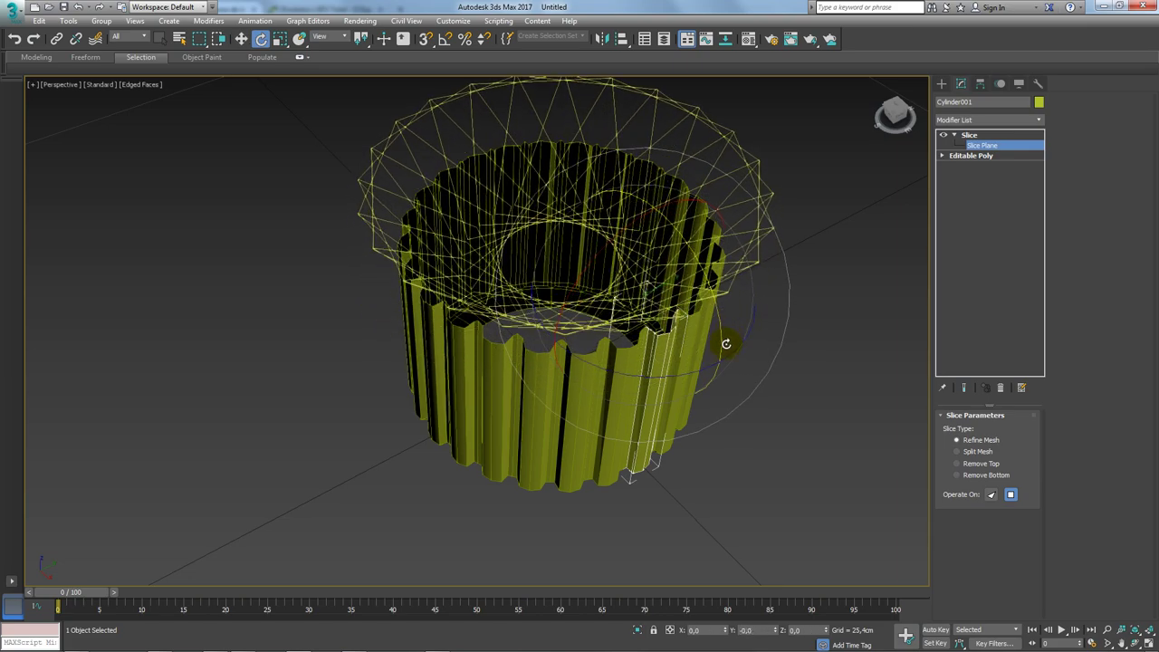
{"action": "key", "text": "ctrl+z"}
{"action": "key", "text": "shift+z"}
{"action": "key", "text": "w"}
{"action": "left_click_drag", "start_coordinate": [643, 225], "coordinate": [649, 288]}
{"action": "left_click", "coordinate": [978, 469]}
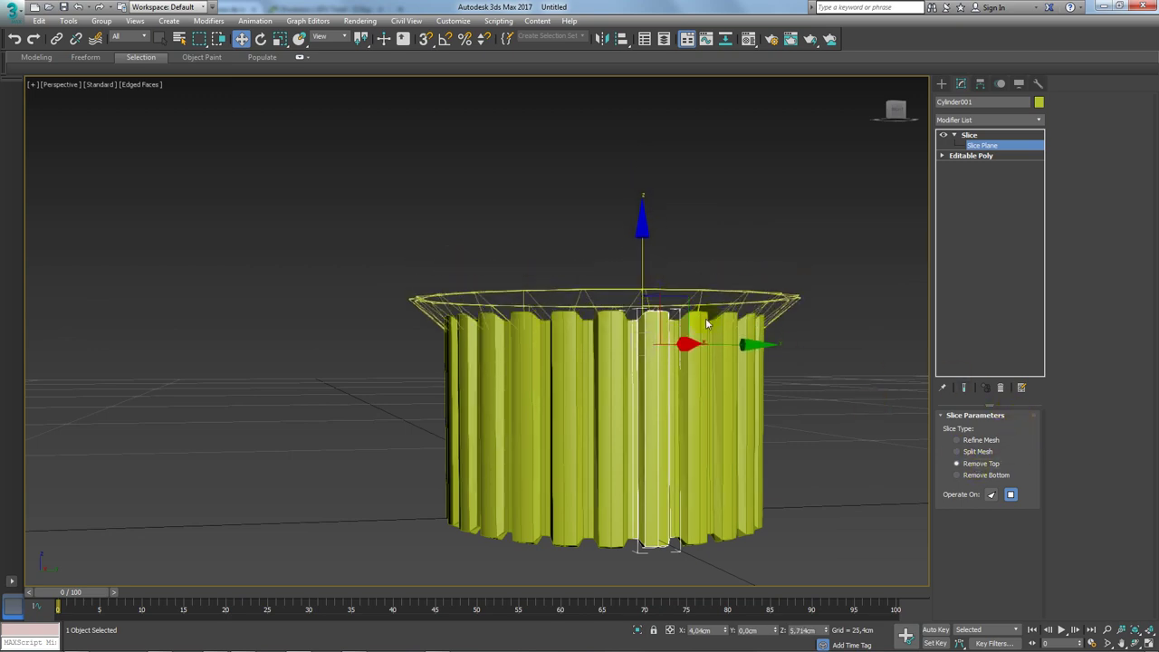
- Tilt and lower the slice plane to recut the flute tops, then exit Slice Plane
{"action": "middle_click_drag", "start_coordinate": [697, 390], "coordinate": [696, 296], "text": "alt"}
{"action": "scroll", "coordinate": [688, 361], "scroll_direction": "up", "scroll_amount": 5}
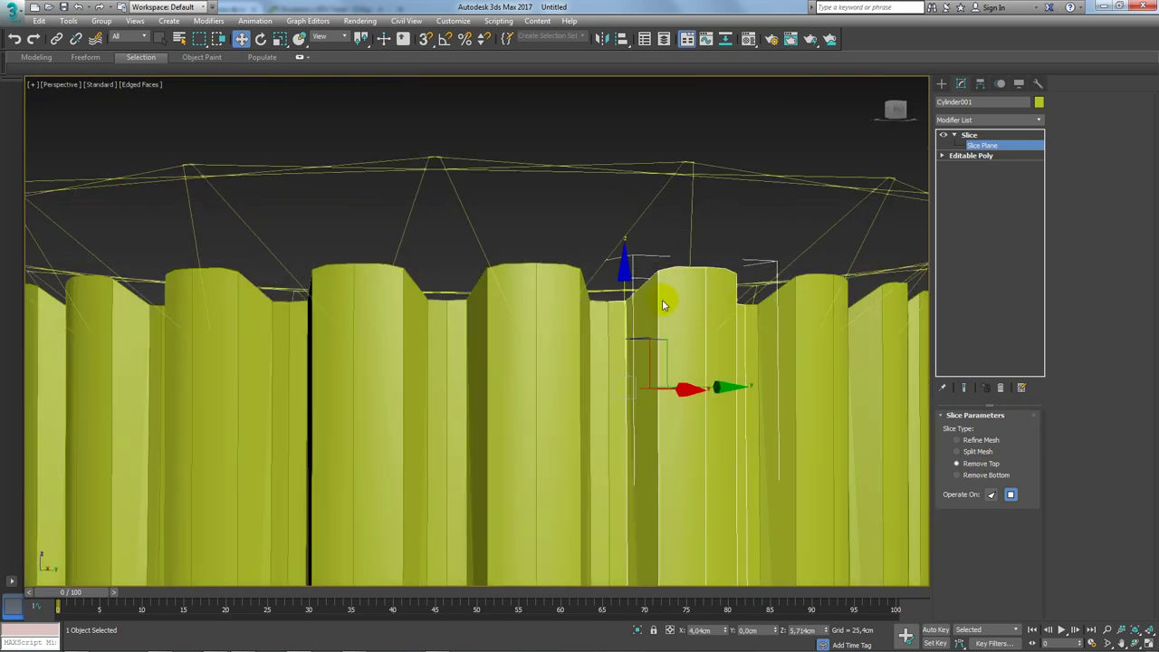
{"action": "key", "text": "e"}
{"action": "left_click_drag", "start_coordinate": [666, 314], "coordinate": [674, 318]}
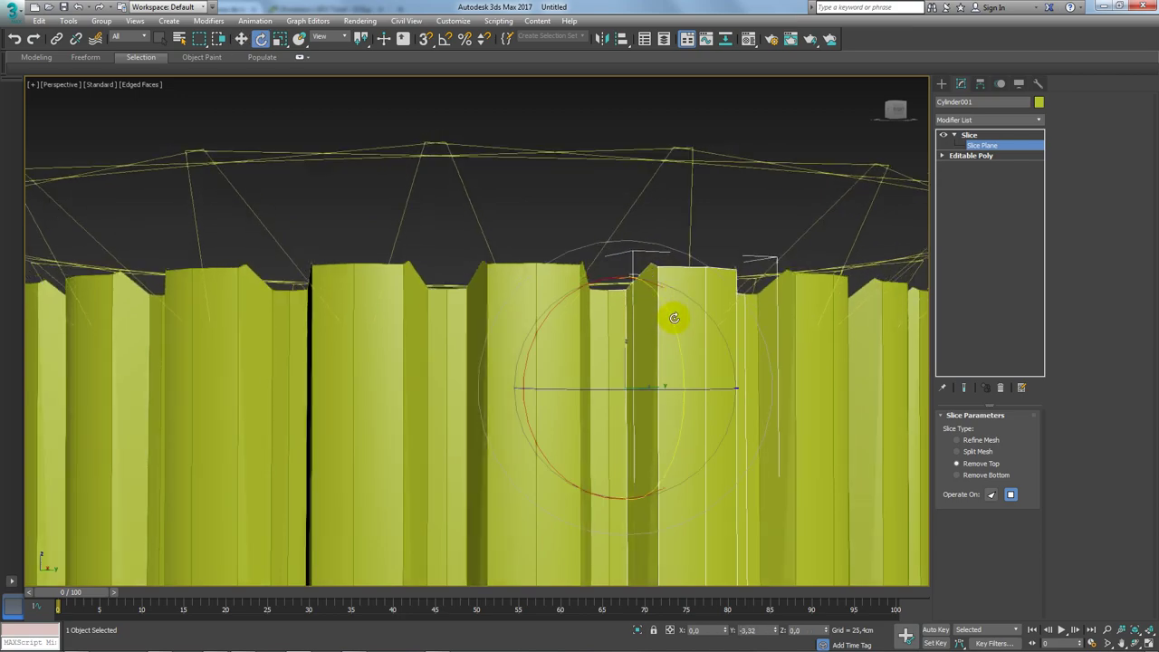
{"action": "key", "text": "w"}
{"action": "left_click_drag", "start_coordinate": [623, 288], "coordinate": [629, 311]}
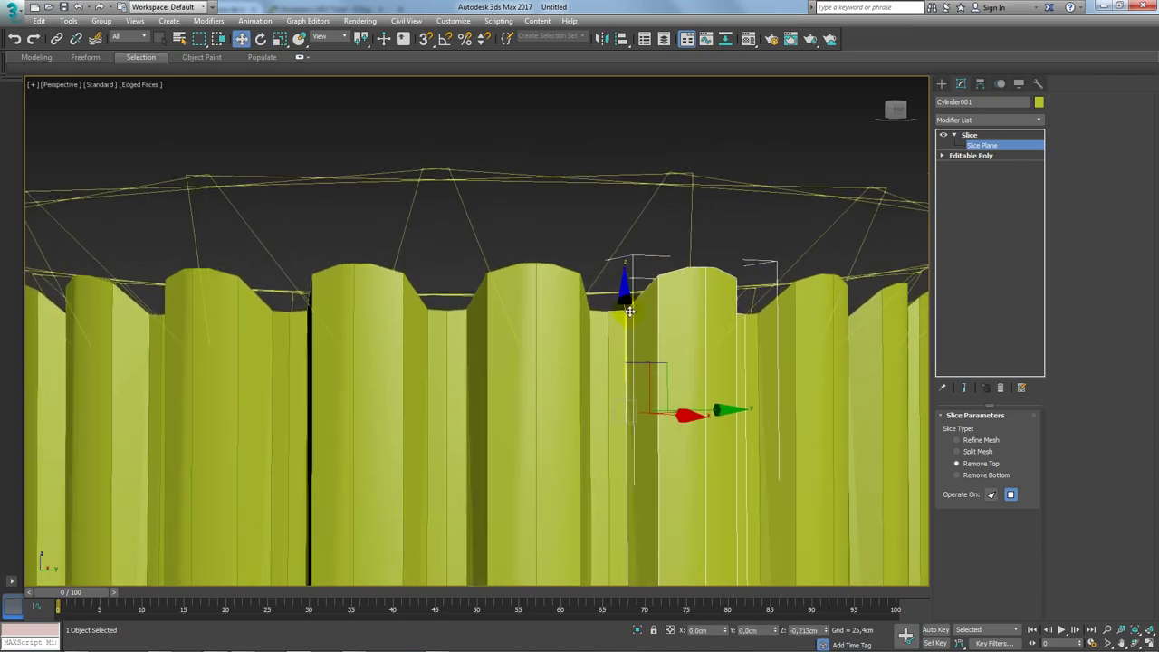
{"action": "scroll", "coordinate": [629, 311], "scroll_direction": "down", "scroll_amount": 3}
{"action": "middle_click_drag", "start_coordinate": [628, 335], "coordinate": [660, 329], "text": "alt"}
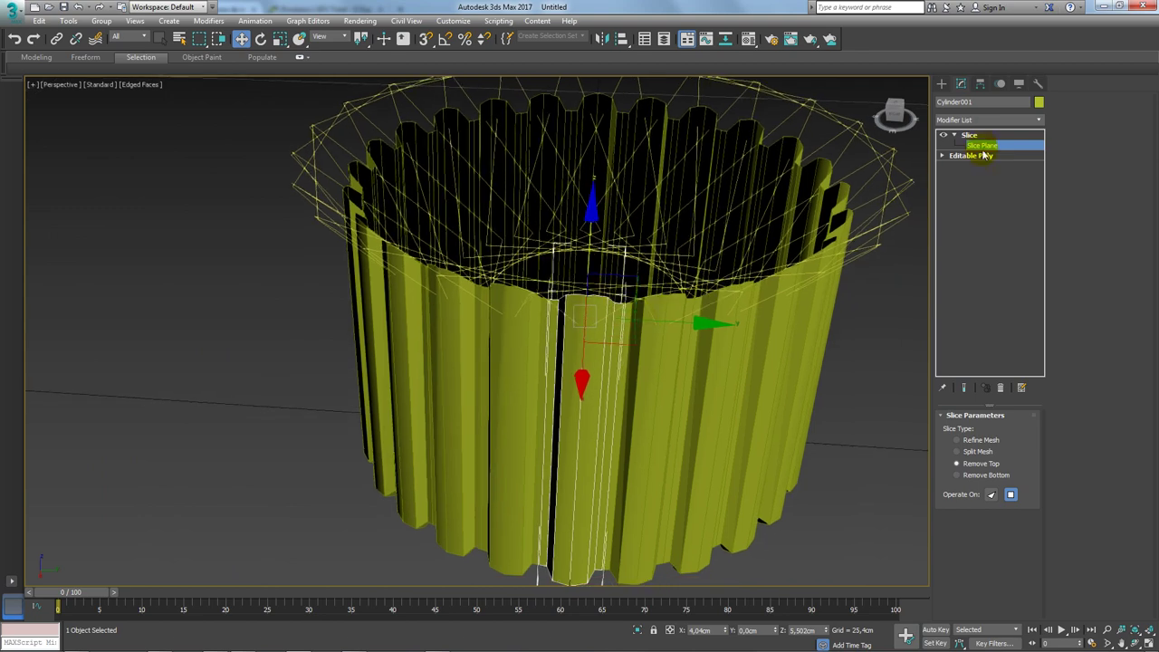
{"action": "left_click", "coordinate": [981, 148]}
{"action": "key", "text": "ctrl+z"}
{"action": "key", "text": "ctrl+z"}
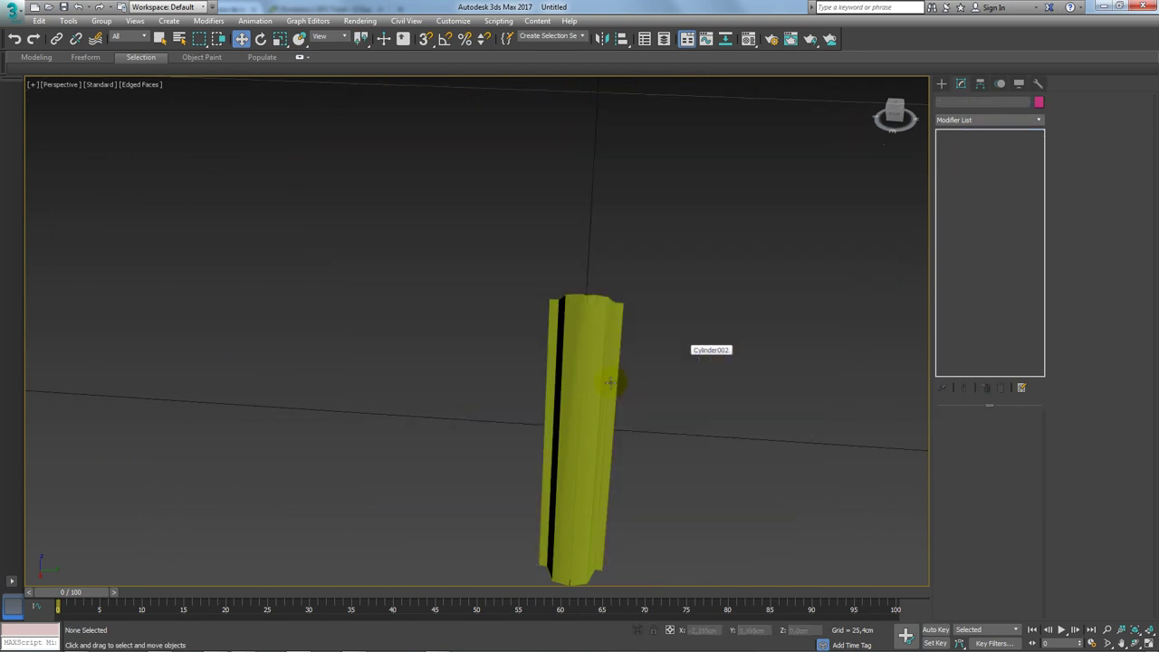
- Raise the slice plane above the single flute strip
{"action": "left_click", "coordinate": [983, 146]}
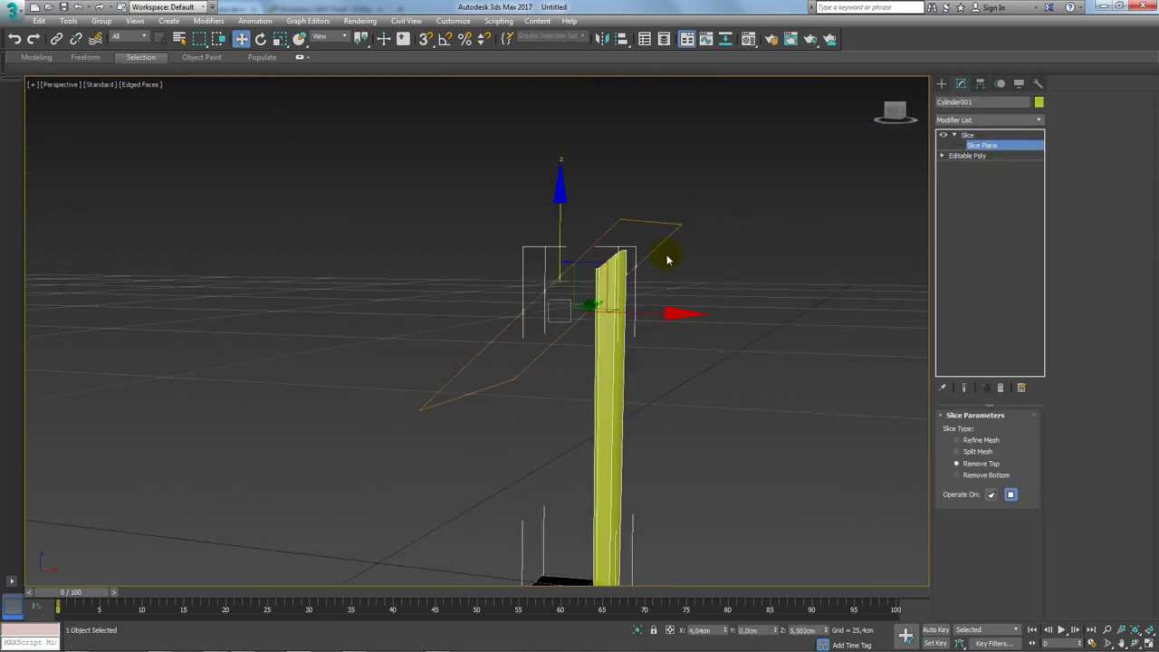
{"action": "left_click_drag", "start_coordinate": [603, 269], "coordinate": [617, 249]}
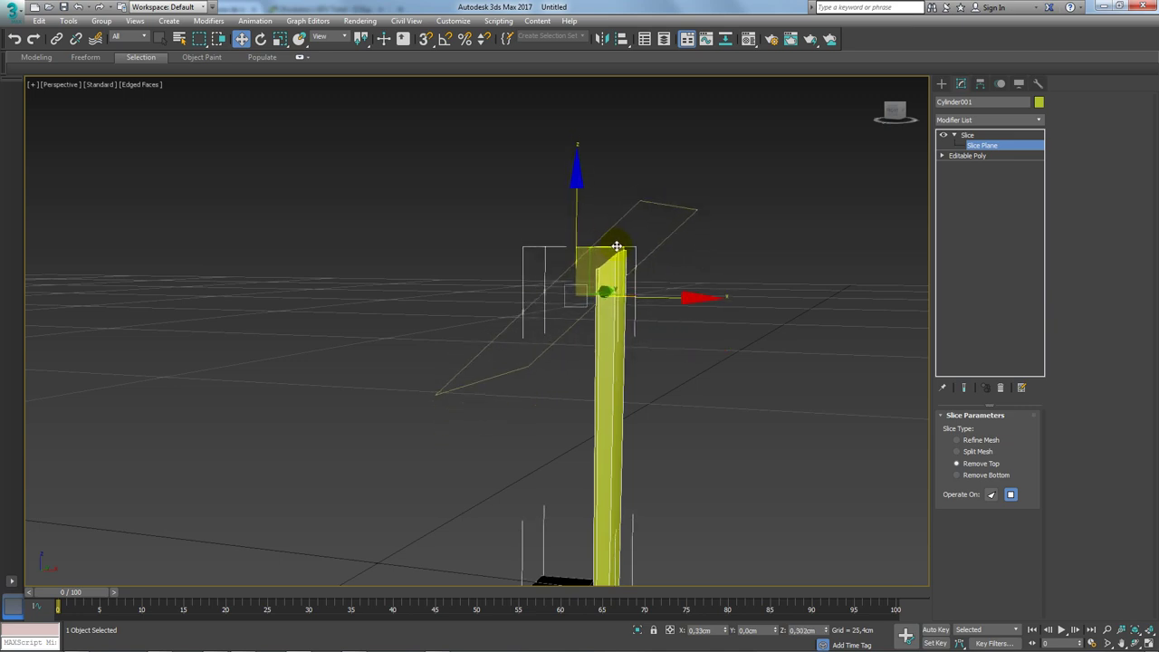
{"action": "mouse_move", "coordinate": [701, 288]}
{"action": "middle_mouse_down", "text": "alt"}
{"action": "mouse_move", "coordinate": [624, 290]}
{"action": "mouse_move", "coordinate": [595, 259]}
{"action": "mouse_move", "coordinate": [513, 229]}
{"action": "middle_mouse_up", "text": "alt"}
{"action": "left_click", "coordinate": [966, 135]}
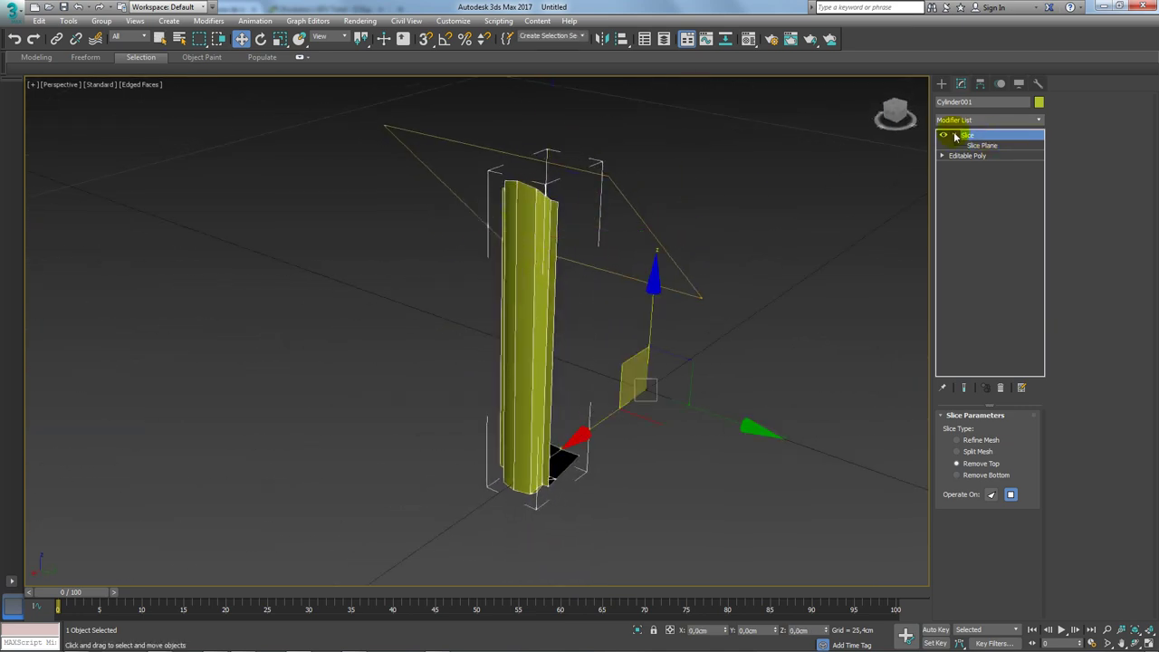
- Add an Edit Poly modifier on top of the Slice
{"action": "left_click", "coordinate": [1034, 120]}
{"action": "left_click_drag", "start_coordinate": [1039, 140], "coordinate": [1043, 303]}
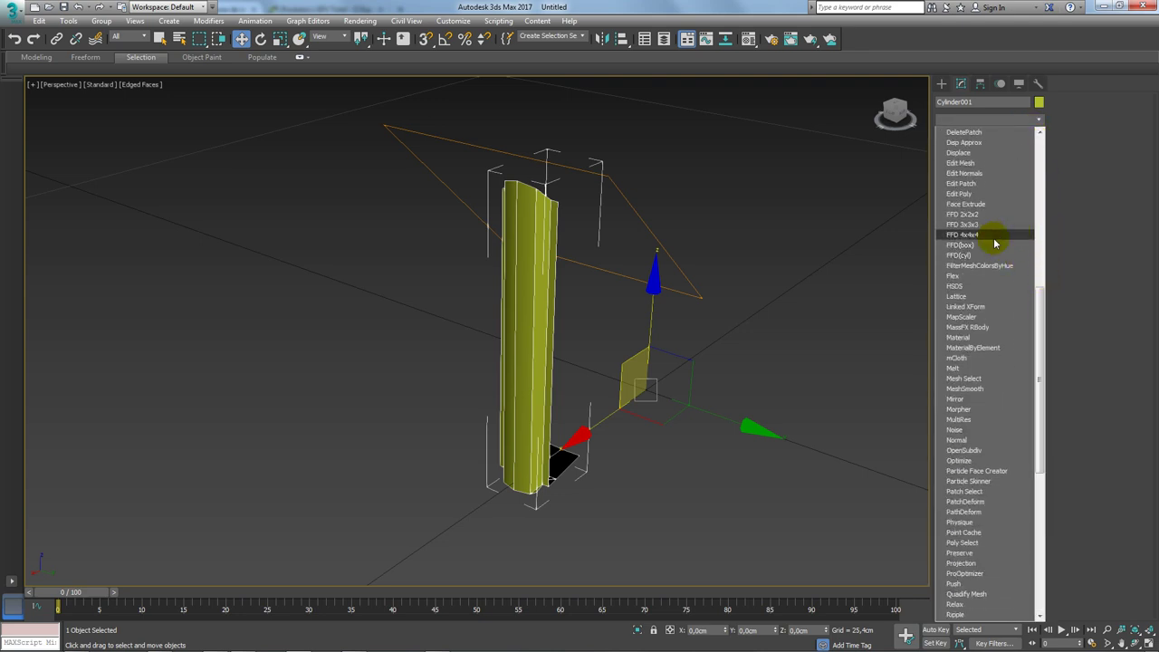
{"action": "scroll", "coordinate": [996, 242], "scroll_direction": "up", "scroll_amount": 1}
{"action": "left_click", "coordinate": [961, 316]}
{"action": "mouse_move", "coordinate": [606, 338]}
{"action": "middle_mouse_down", "text": "alt"}
{"action": "mouse_move", "coordinate": [474, 305]}
{"action": "mouse_move", "coordinate": [499, 362]}
{"action": "mouse_move", "coordinate": [556, 290]}
{"action": "mouse_move", "coordinate": [544, 395]}
{"action": "middle_mouse_up", "text": "alt"}
{"action": "scroll", "coordinate": [544, 395], "scroll_direction": "up", "scroll_amount": 3}
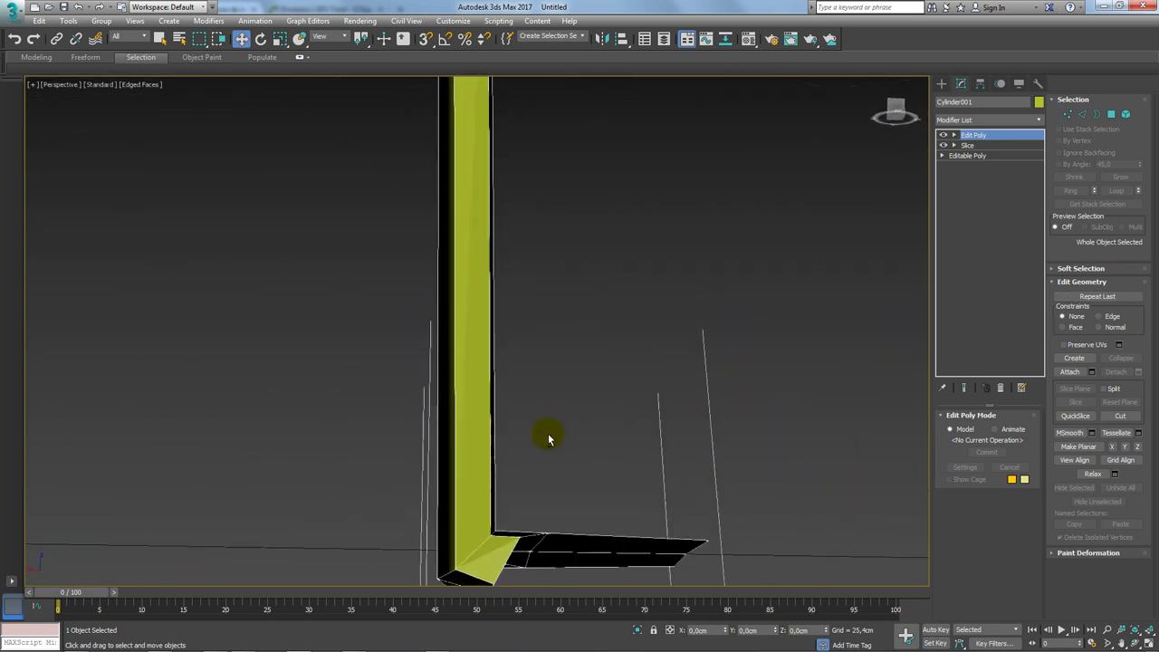
{"action": "middle_click_drag", "start_coordinate": [549, 437], "coordinate": [607, 310], "text": "alt"}
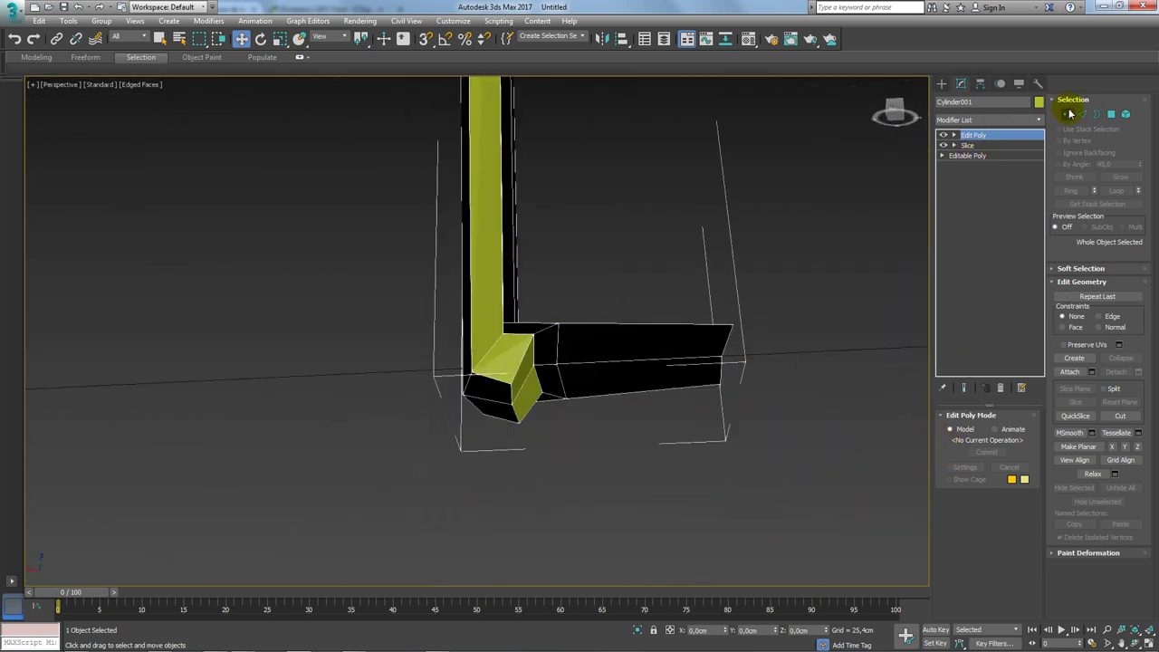
- Select the strip's bottom corner vertices and move them up to reshape the corner
{"action": "left_click", "coordinate": [1069, 113]}
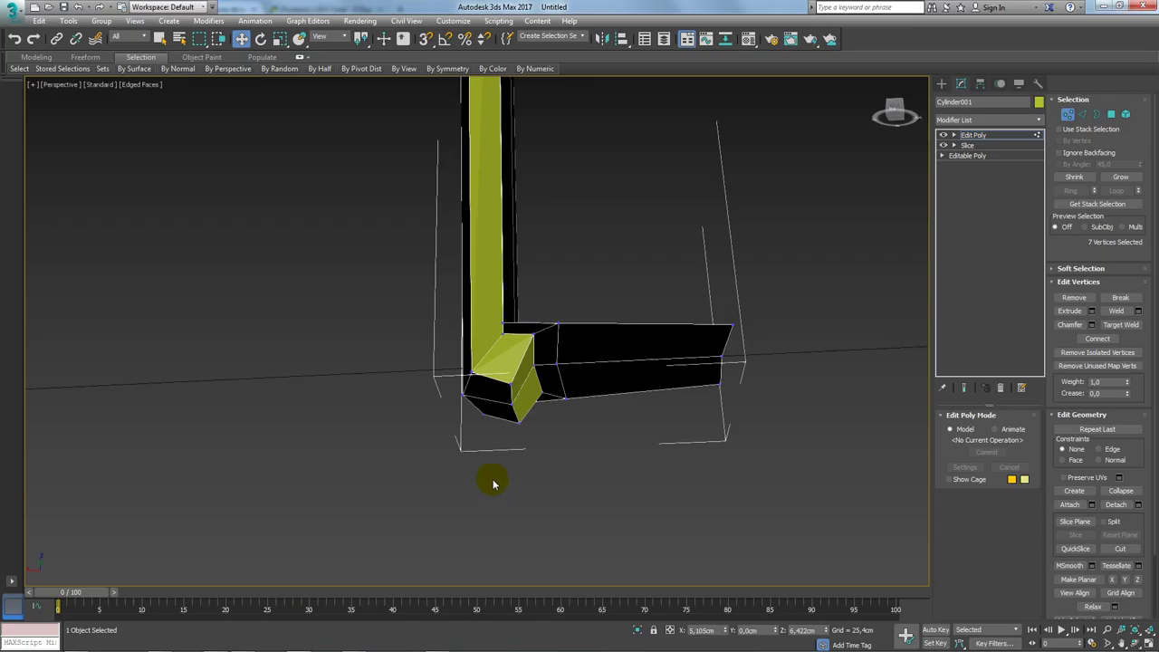
{"action": "mouse_move", "coordinate": [493, 485]}
{"action": "middle_mouse_down", "text": "alt"}
{"action": "mouse_move", "coordinate": [483, 474]}
{"action": "mouse_move", "coordinate": [529, 498]}
{"action": "middle_mouse_up", "text": "alt"}
{"action": "left_click_drag", "start_coordinate": [471, 452], "coordinate": [432, 446]}
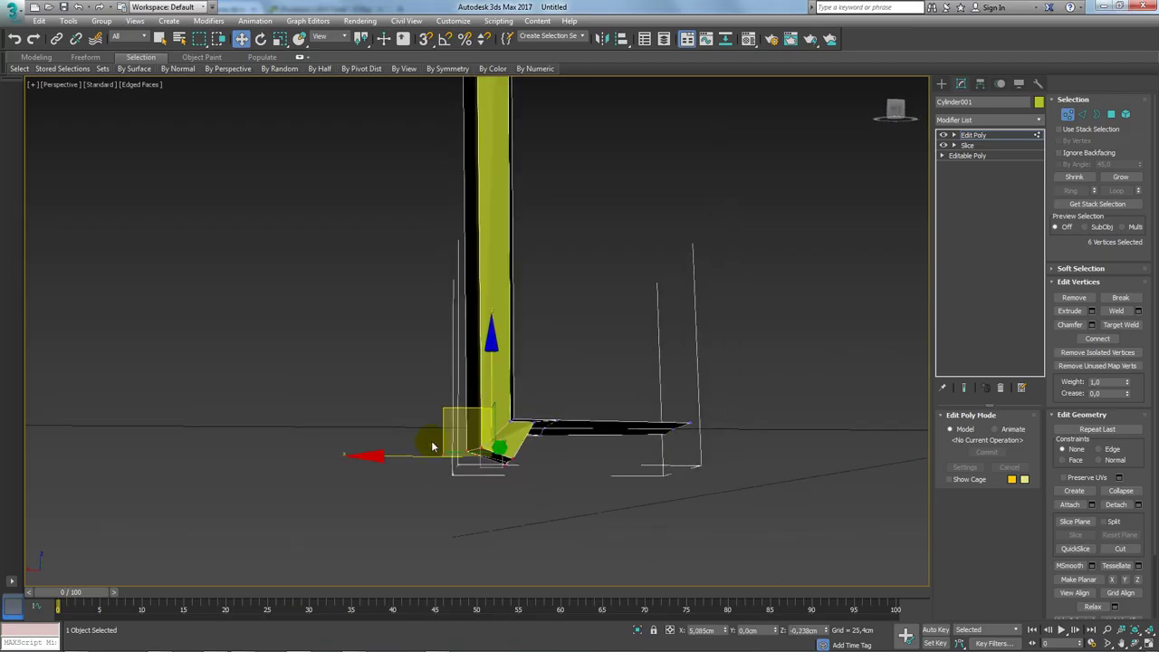
{"action": "left_click_drag", "start_coordinate": [485, 382], "coordinate": [491, 363]}
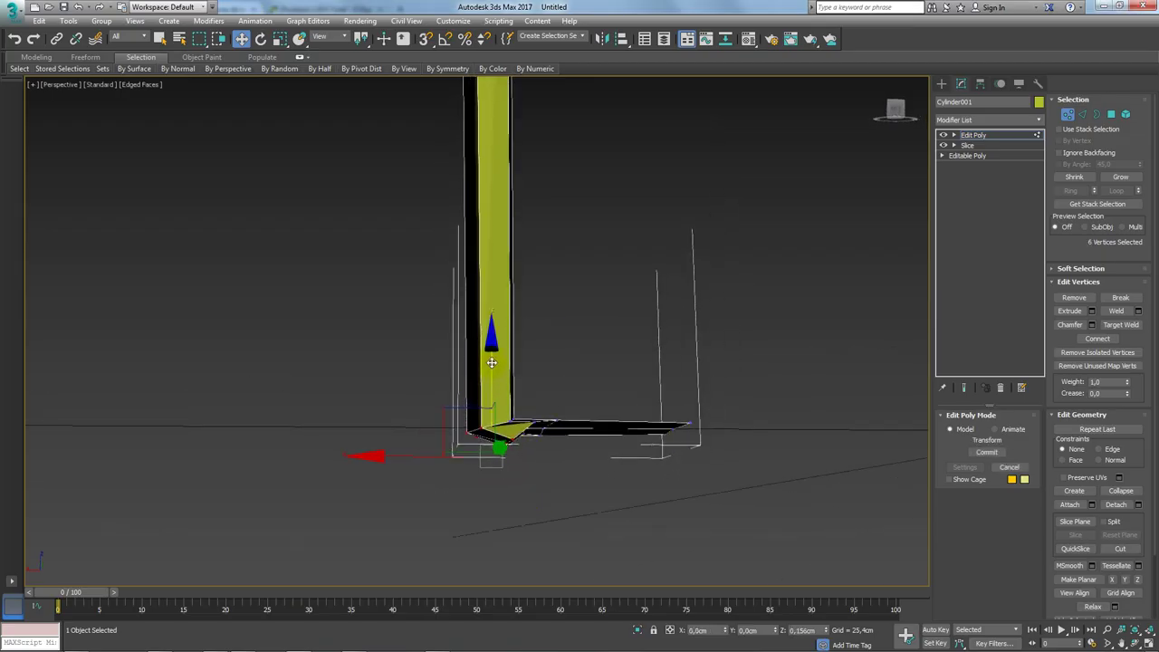
{"action": "middle_click_drag", "start_coordinate": [517, 396], "coordinate": [513, 423], "text": "alt"}
- Select three corner vertices, nudge them along X, then return to object level
{"action": "left_click_drag", "start_coordinate": [503, 447], "coordinate": [504, 400]}
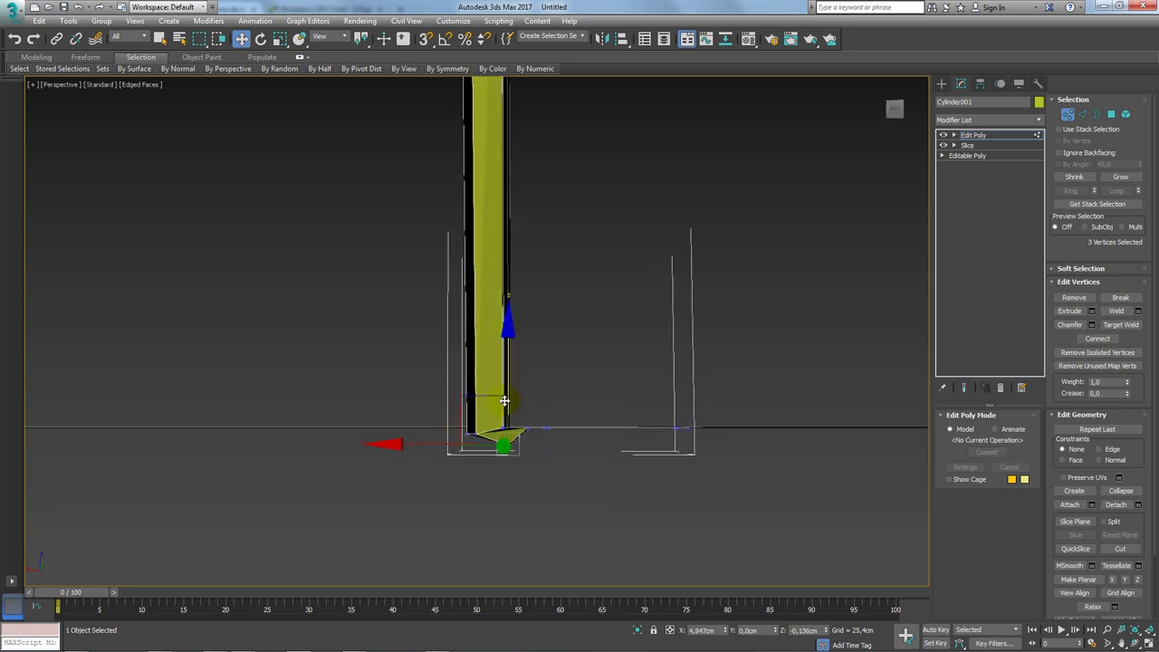
{"action": "mouse_move", "coordinate": [509, 382]}
{"action": "middle_mouse_down", "text": "alt"}
{"action": "mouse_move", "coordinate": [460, 428]}
{"action": "mouse_move", "coordinate": [451, 366]}
{"action": "middle_mouse_up", "text": "alt"}
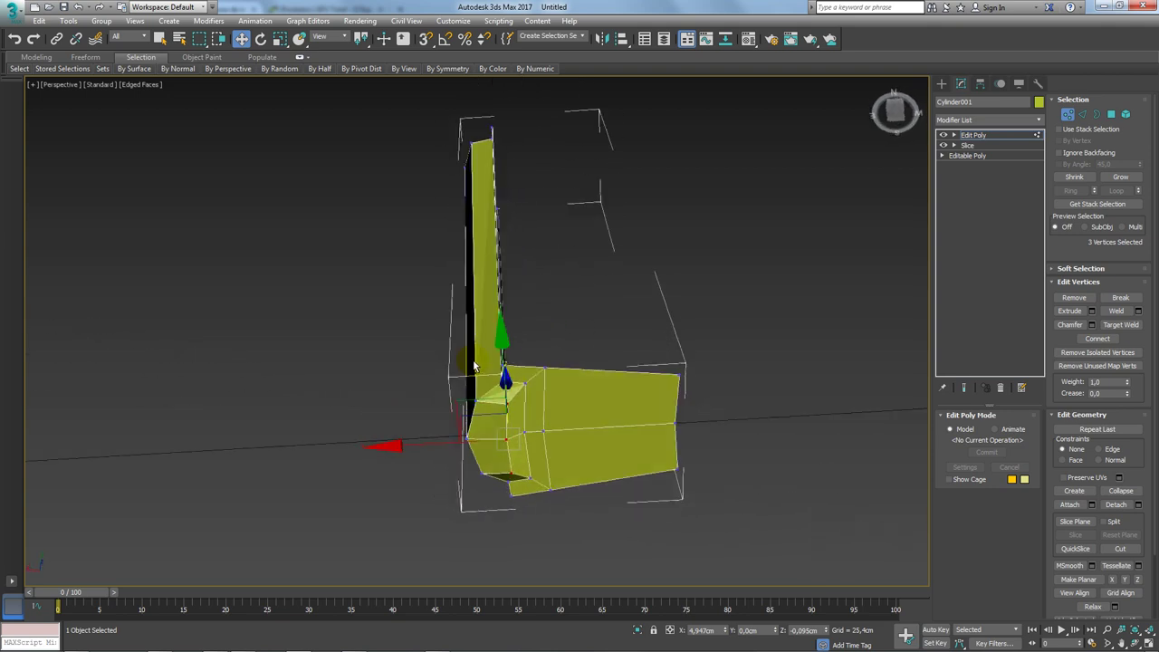
{"action": "middle_click_drag", "start_coordinate": [524, 386], "coordinate": [566, 440], "text": "alt"}
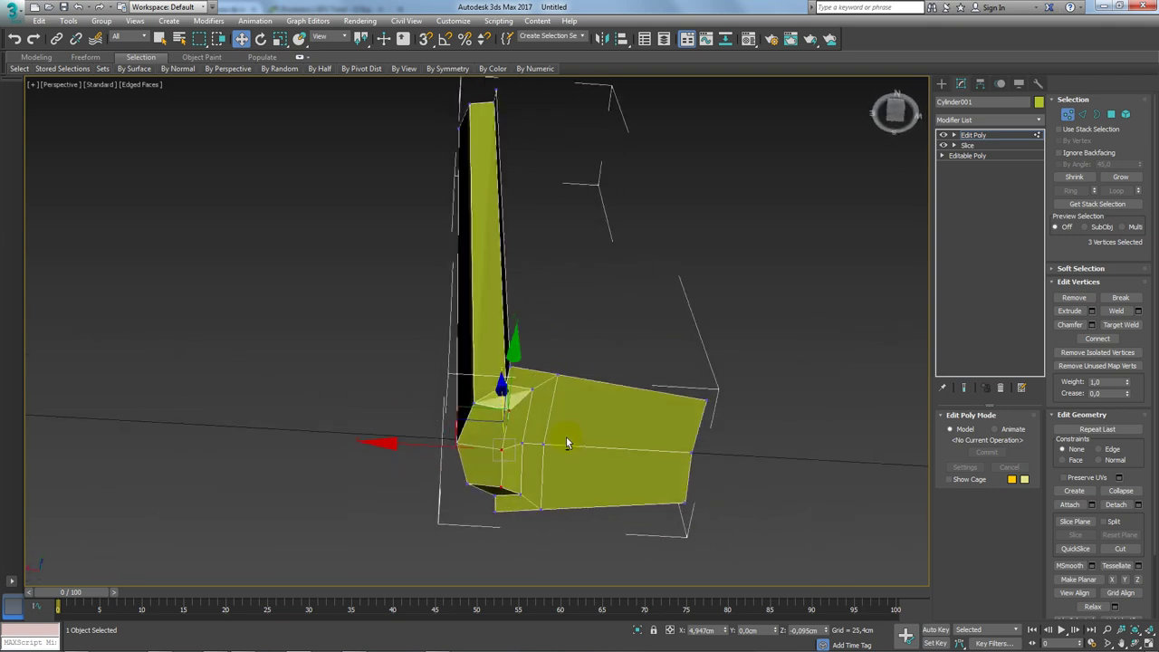
{"action": "left_click_drag", "start_coordinate": [437, 441], "coordinate": [458, 452]}
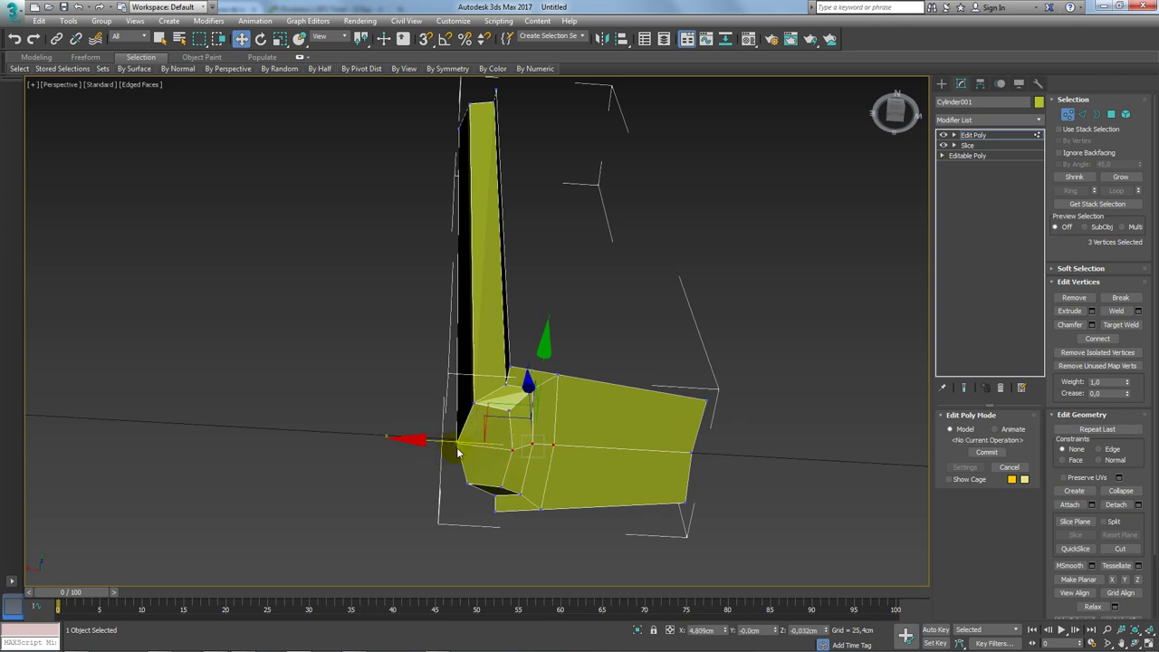
{"action": "left_click", "coordinate": [550, 444]}
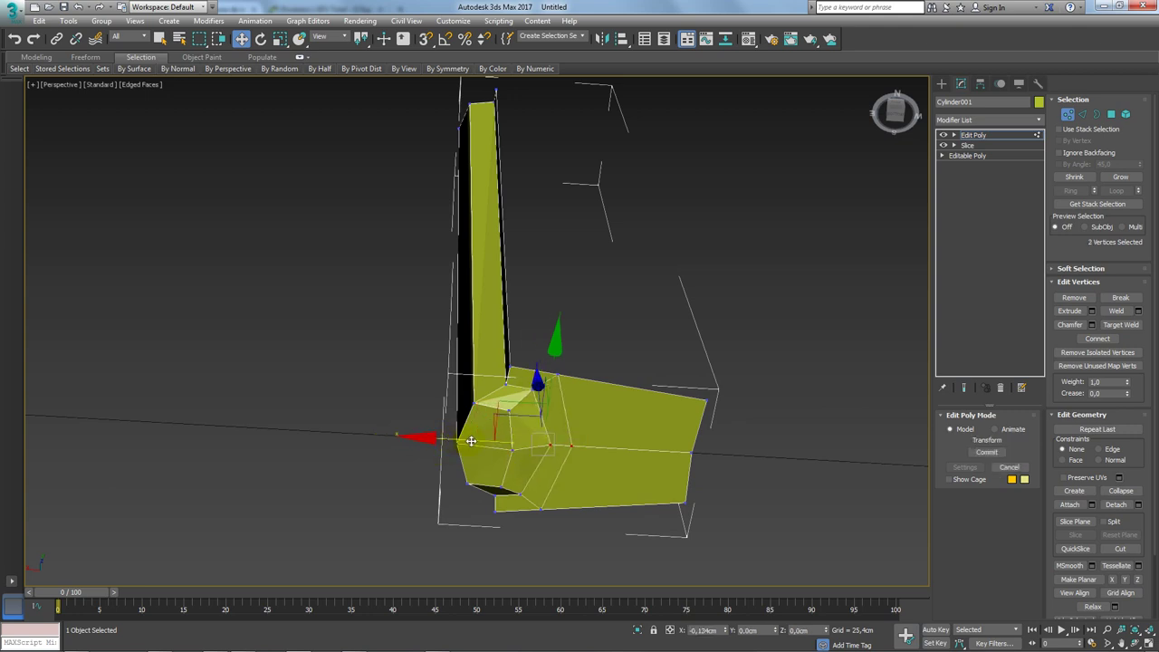
{"action": "left_click", "coordinate": [978, 137]}
{"action": "scroll", "coordinate": [694, 305], "scroll_direction": "up", "scroll_amount": 5}
{"action": "scroll", "coordinate": [703, 297], "scroll_direction": "down", "scroll_amount": 8}
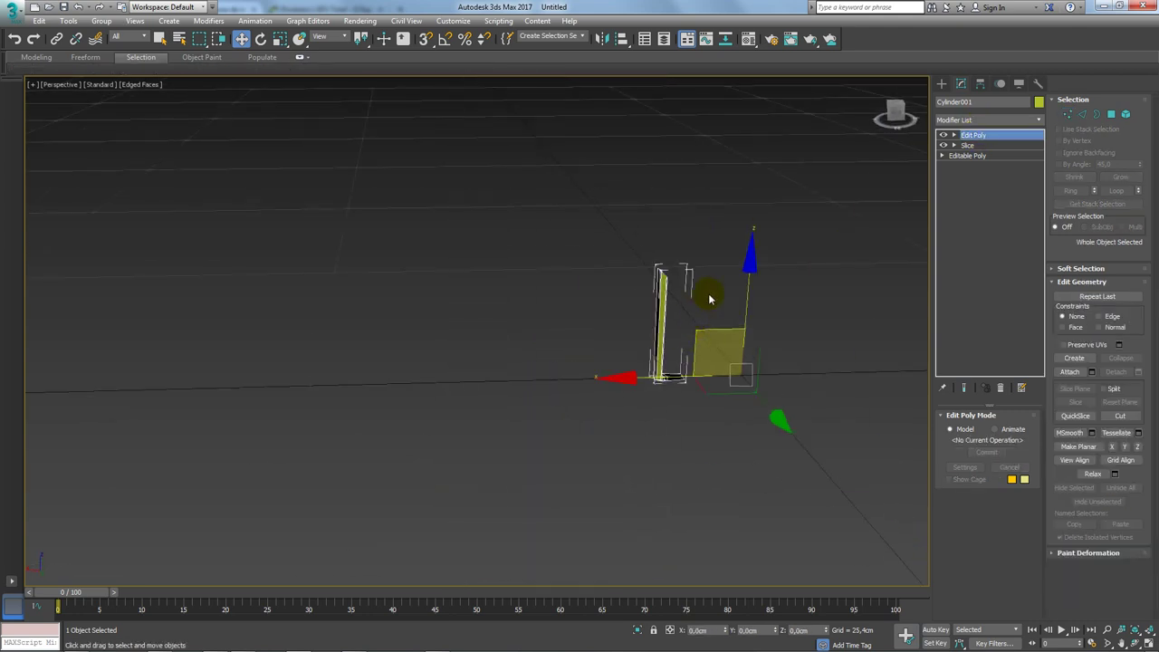
{"action": "mouse_move", "coordinate": [703, 298]}
{"action": "middle_mouse_down", "text": "alt"}
{"action": "mouse_move", "coordinate": [709, 324]}
{"action": "mouse_move", "coordinate": [572, 342]}
{"action": "middle_mouse_up", "text": "alt"}
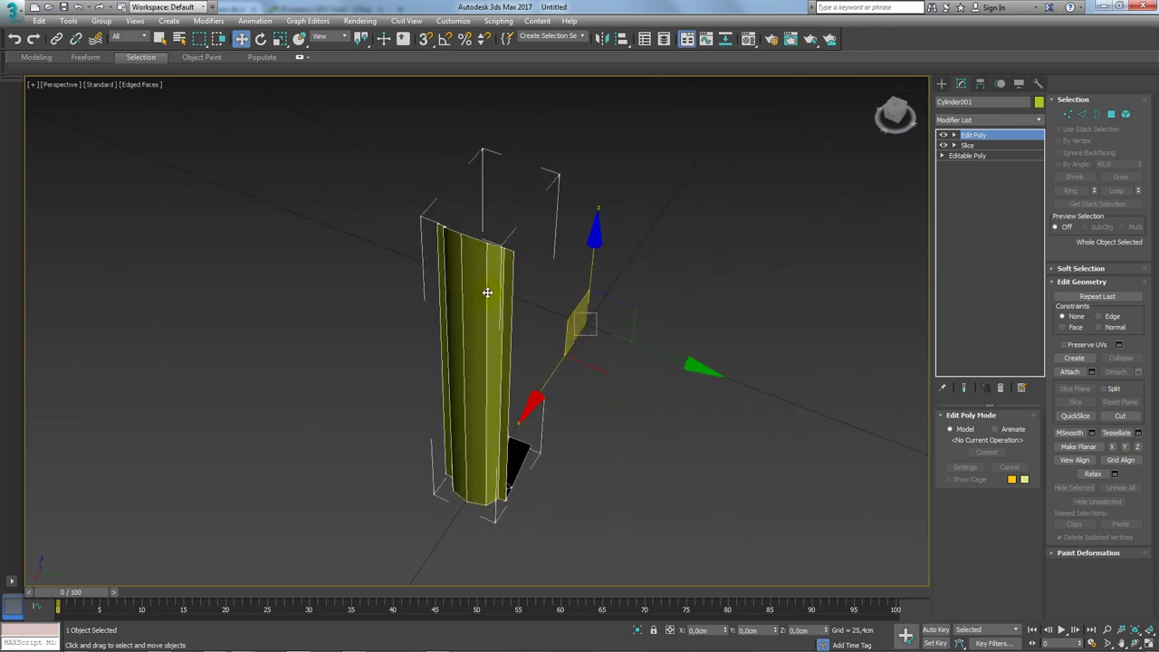
- Array the edited strip into a ring of copies around the pot
{"action": "left_click", "coordinate": [69, 21]}
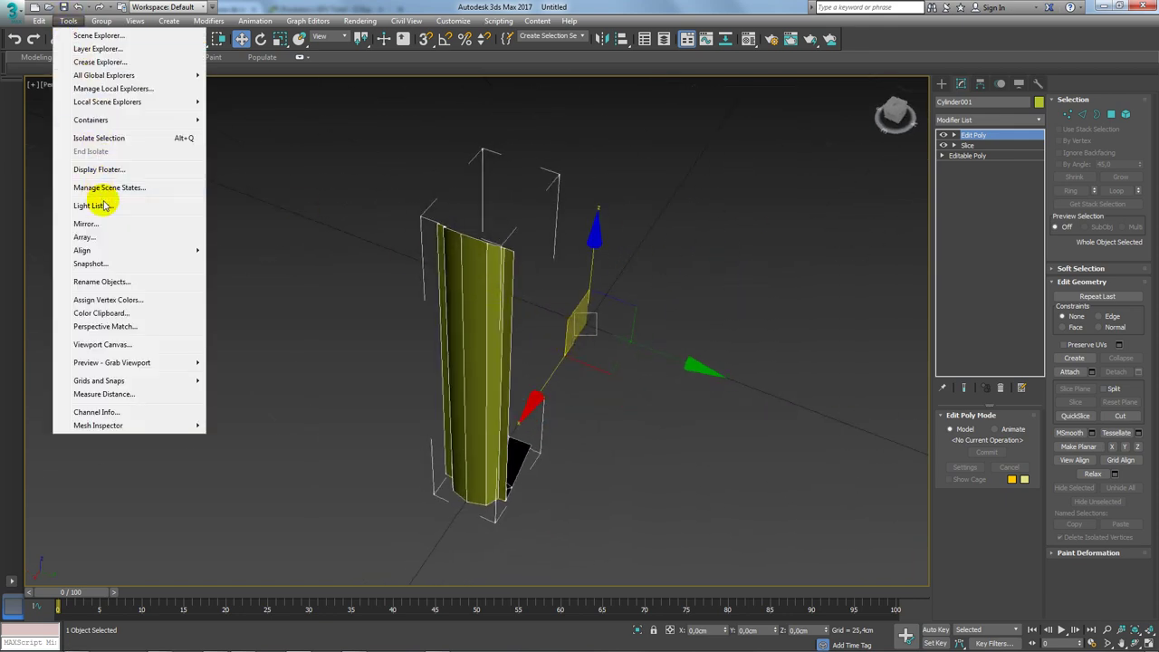
{"action": "left_click", "coordinate": [84, 227]}
{"action": "left_click", "coordinate": [687, 371]}
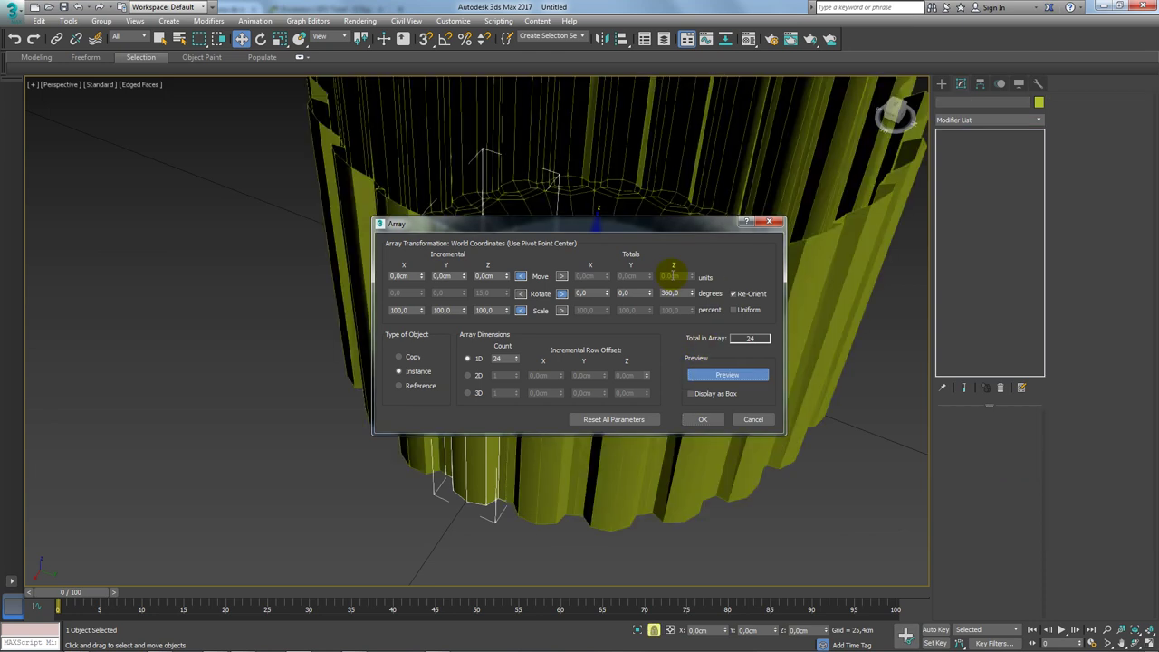
{"action": "left_click_drag", "start_coordinate": [624, 224], "coordinate": [1047, 185]}
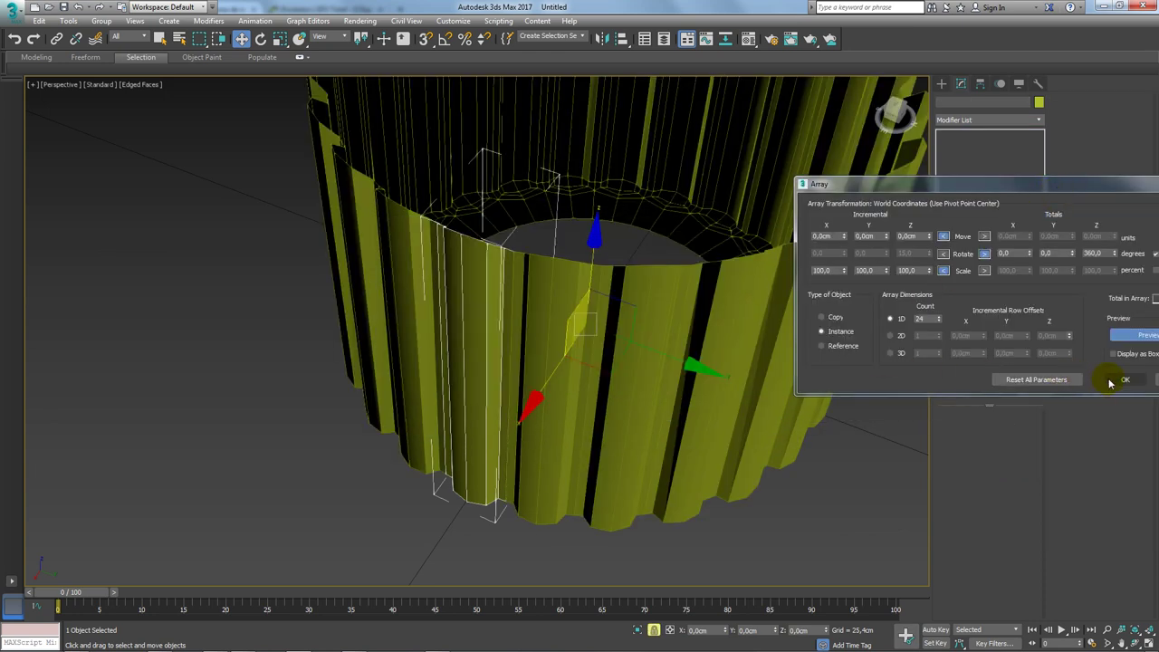
{"action": "left_click_drag", "start_coordinate": [916, 192], "coordinate": [672, 181]}
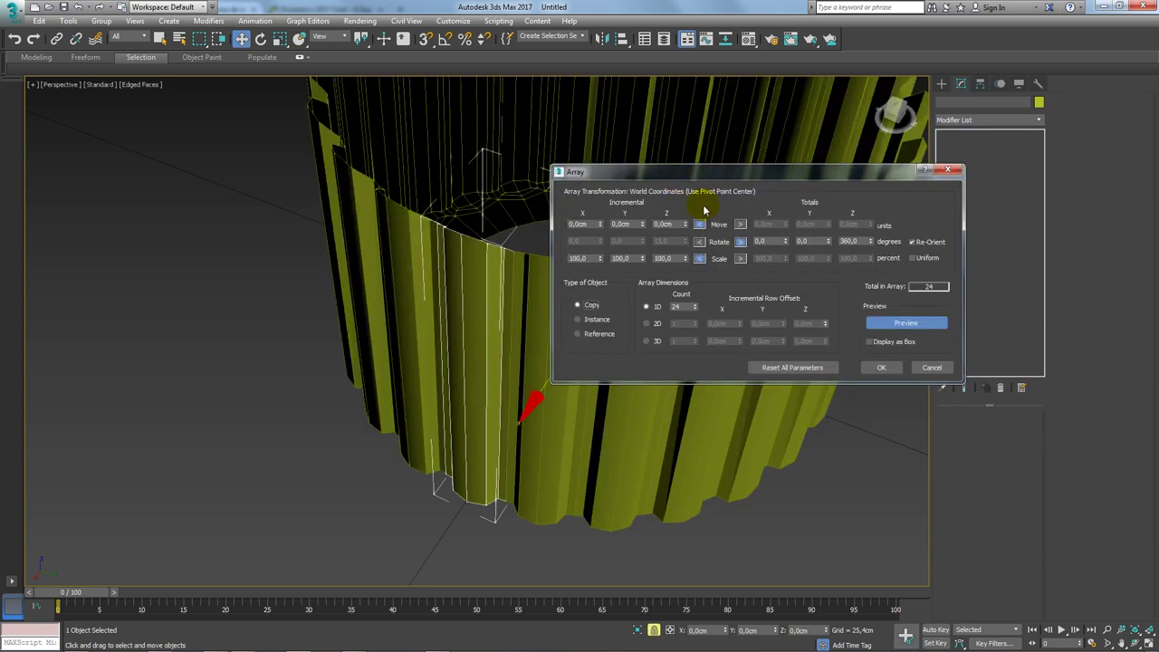
{"action": "left_click", "coordinate": [881, 368]}
{"action": "scroll", "coordinate": [543, 362], "scroll_direction": "down", "scroll_amount": 5}
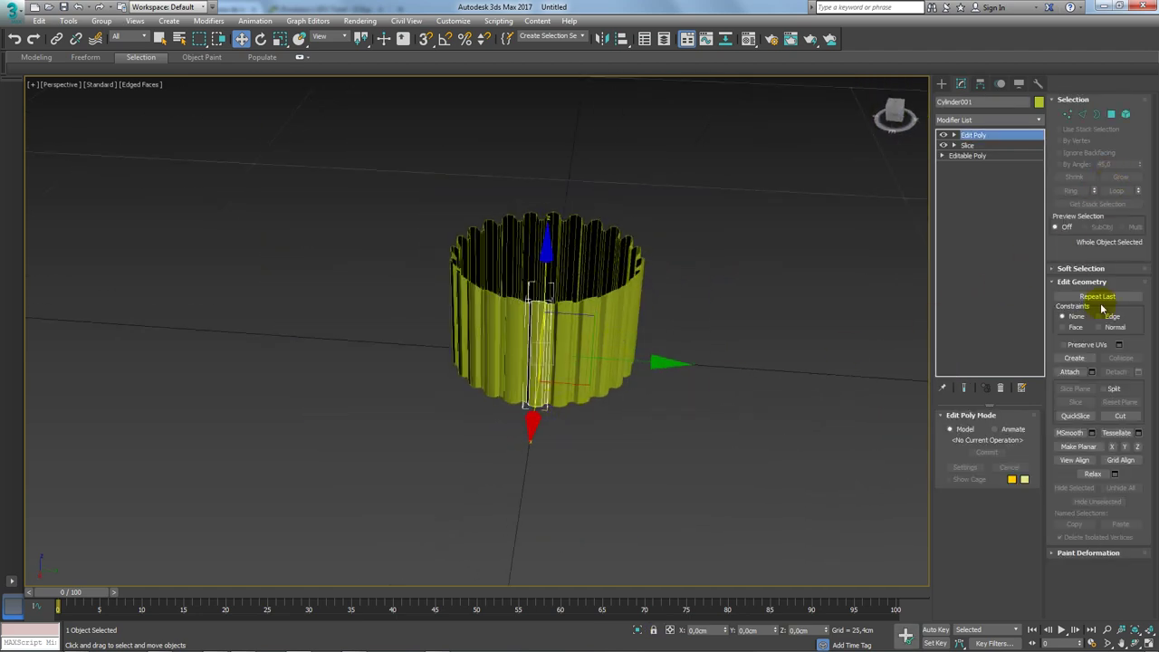
- Attach Cylinder003–024 into Cylinder001 via Attach List, then enter Vertex mode
{"action": "left_click", "coordinate": [1093, 373]}
{"action": "left_click", "coordinate": [52, 83]}
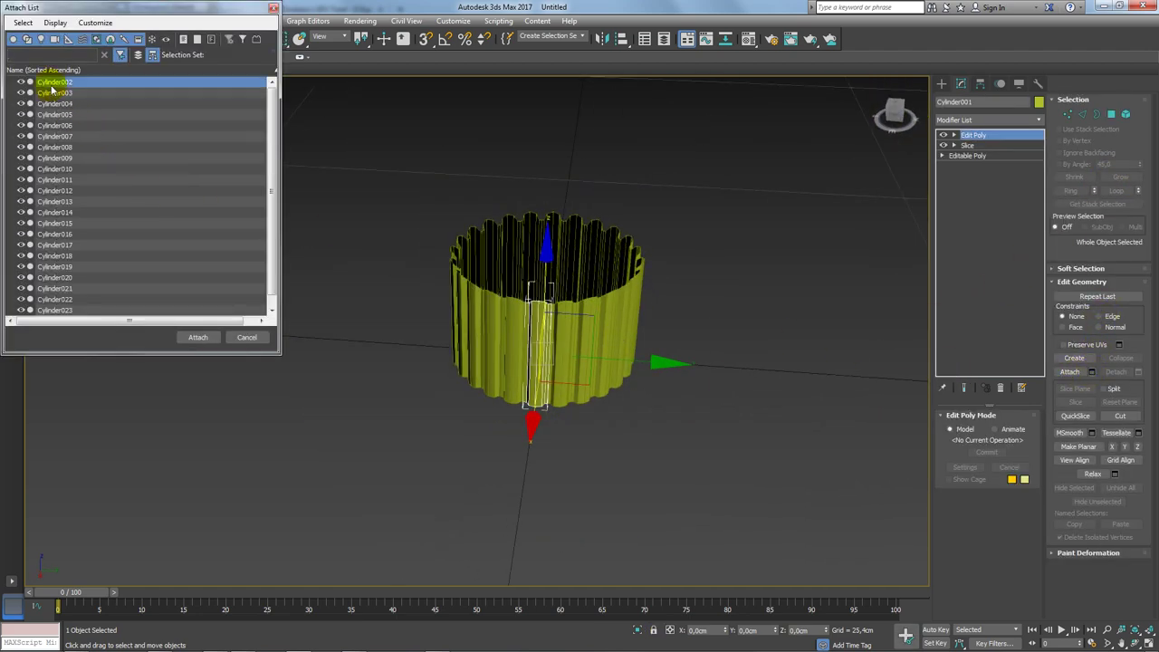
{"action": "scroll", "coordinate": [73, 251], "scroll_direction": "down", "scroll_amount": 1}
{"action": "left_click", "coordinate": [62, 310], "text": "shift"}
{"action": "left_click", "coordinate": [195, 337]}
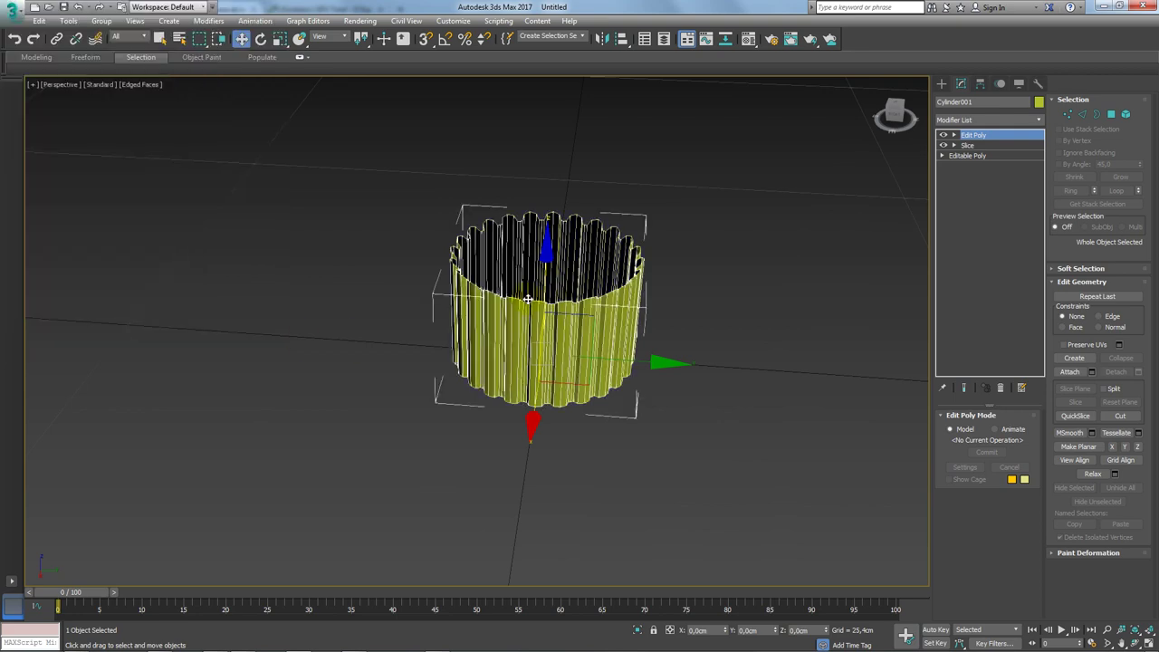
{"action": "mouse_move", "coordinate": [525, 298]}
{"action": "middle_mouse_down", "text": "alt"}
{"action": "mouse_move", "coordinate": [525, 253]}
{"action": "mouse_move", "coordinate": [611, 264]}
{"action": "middle_mouse_up", "text": "alt"}
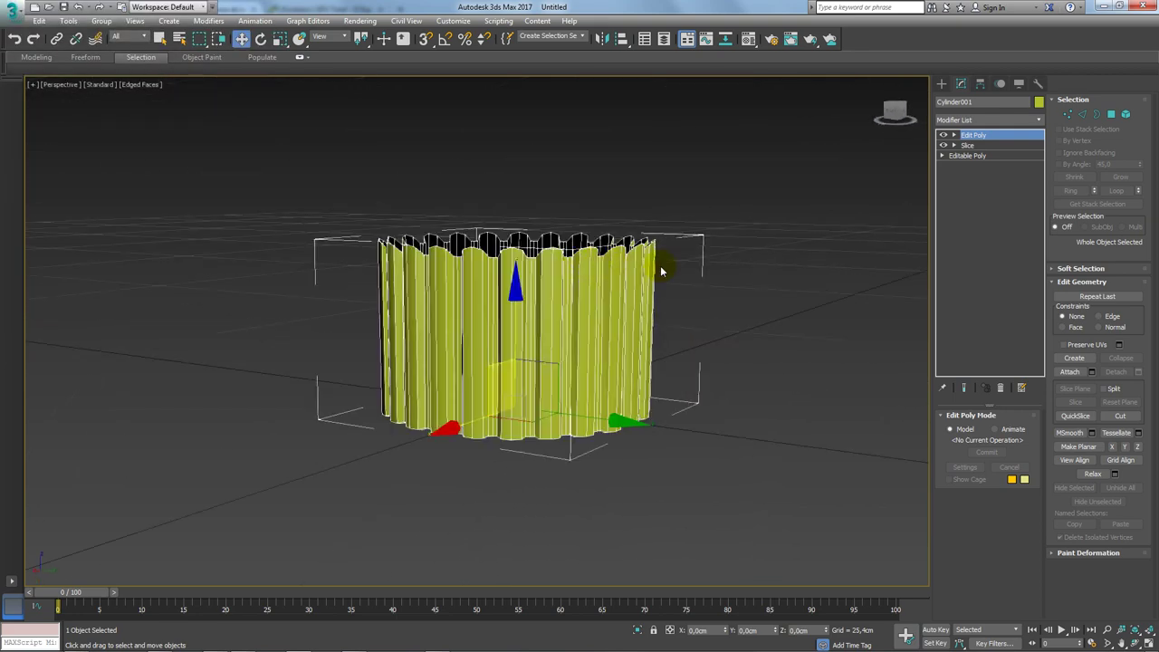
{"action": "left_click", "coordinate": [1068, 116]}
{"action": "mouse_move", "coordinate": [703, 214]}
{"action": "middle_mouse_down", "text": "alt"}
{"action": "mouse_move", "coordinate": [678, 233]}
{"action": "mouse_move", "coordinate": [798, 174]}
{"action": "middle_mouse_up", "text": "alt"}
- Select all vertices, then nudge one wall vertex to check whether the flutes are joined
{"action": "key", "text": "ctrl+a"}
{"action": "middle_click_drag", "start_coordinate": [639, 280], "coordinate": [670, 312], "text": "alt"}
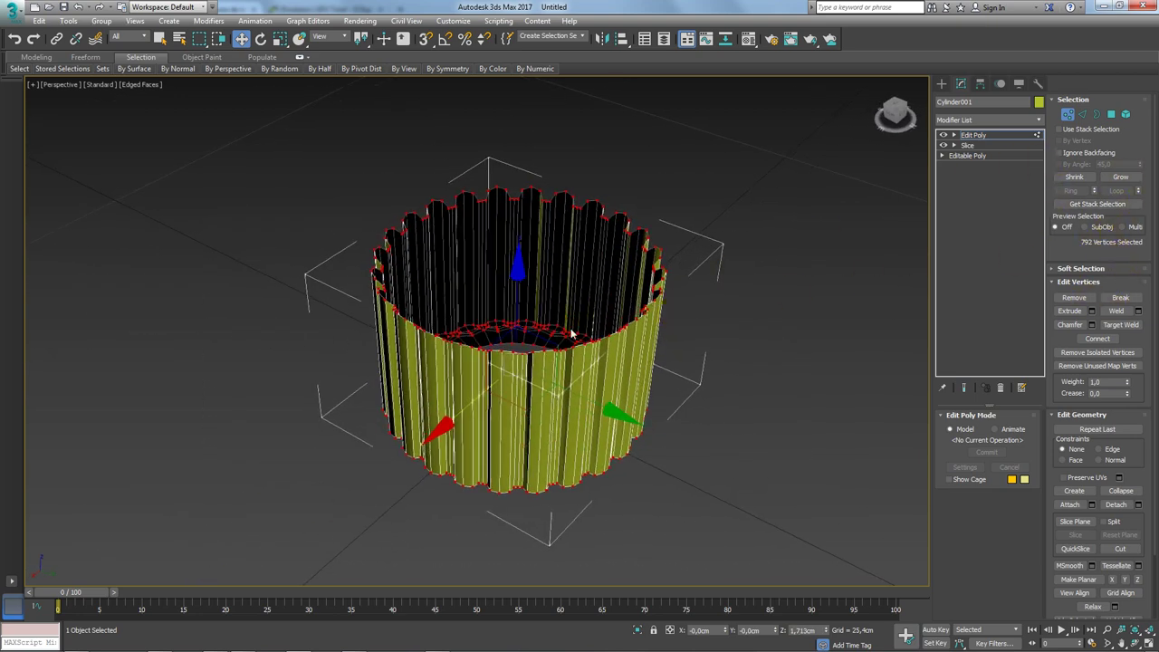
{"action": "scroll", "coordinate": [482, 396], "scroll_direction": "up", "scroll_amount": 5}
{"action": "left_click", "coordinate": [491, 336]}
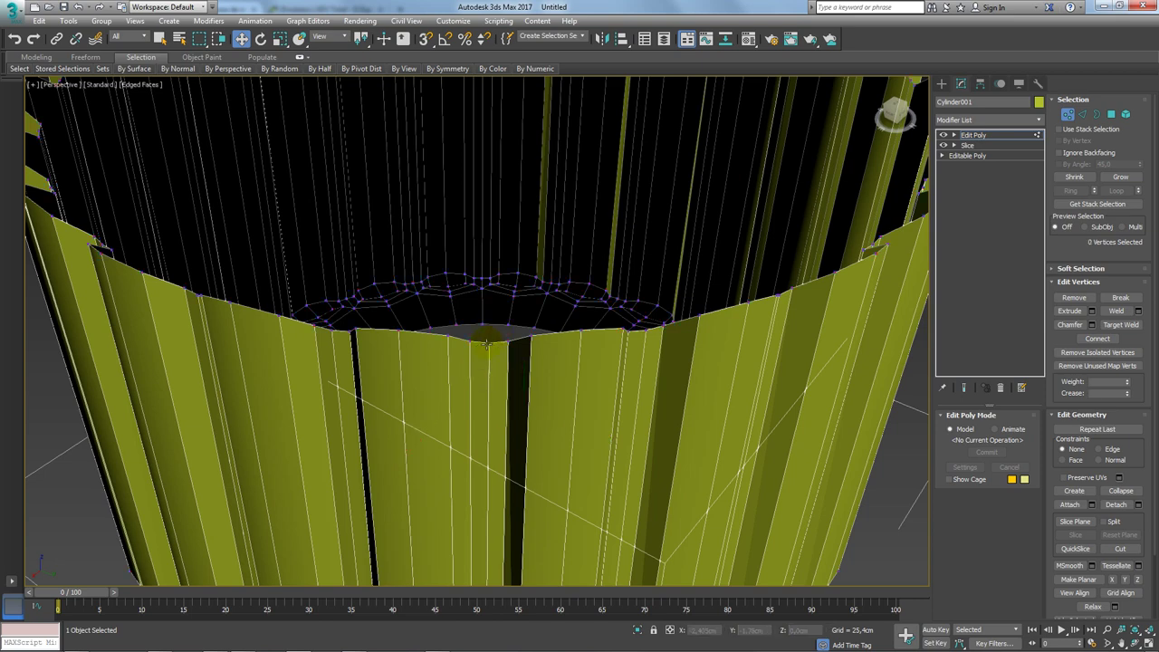
{"action": "left_click_drag", "start_coordinate": [492, 334], "coordinate": [536, 308]}
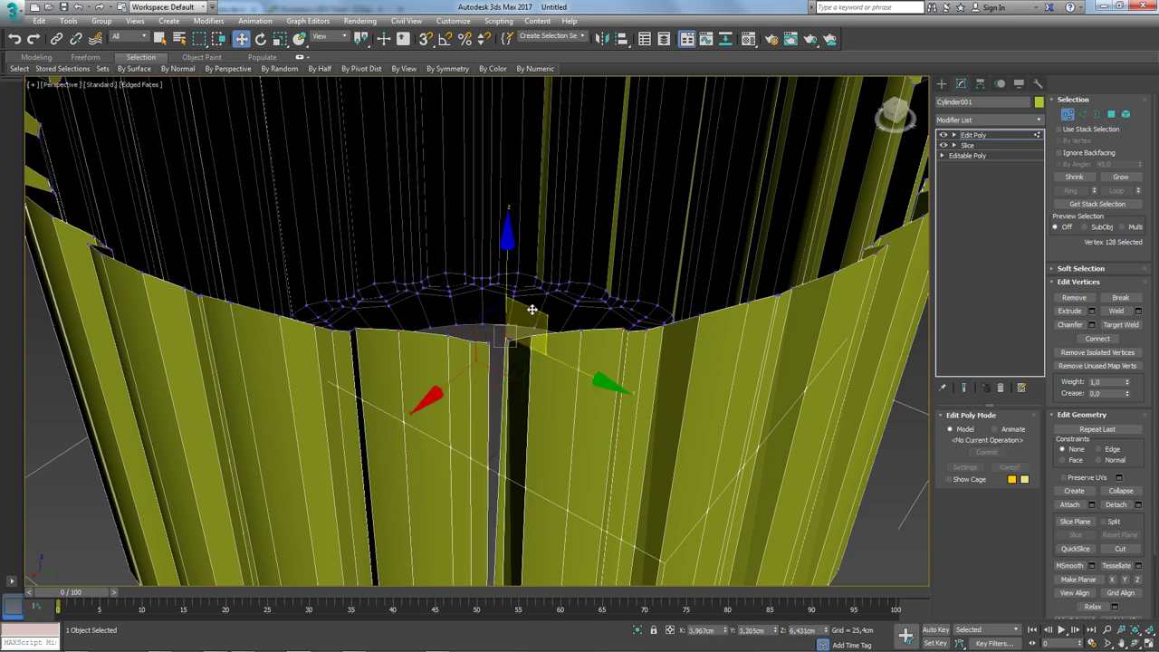
{"action": "scroll", "coordinate": [711, 333], "scroll_direction": "down", "scroll_amount": 5}
- Reselect all 792 vertices and apply Weld at its current settings
{"action": "key", "text": "ctrl+a"}
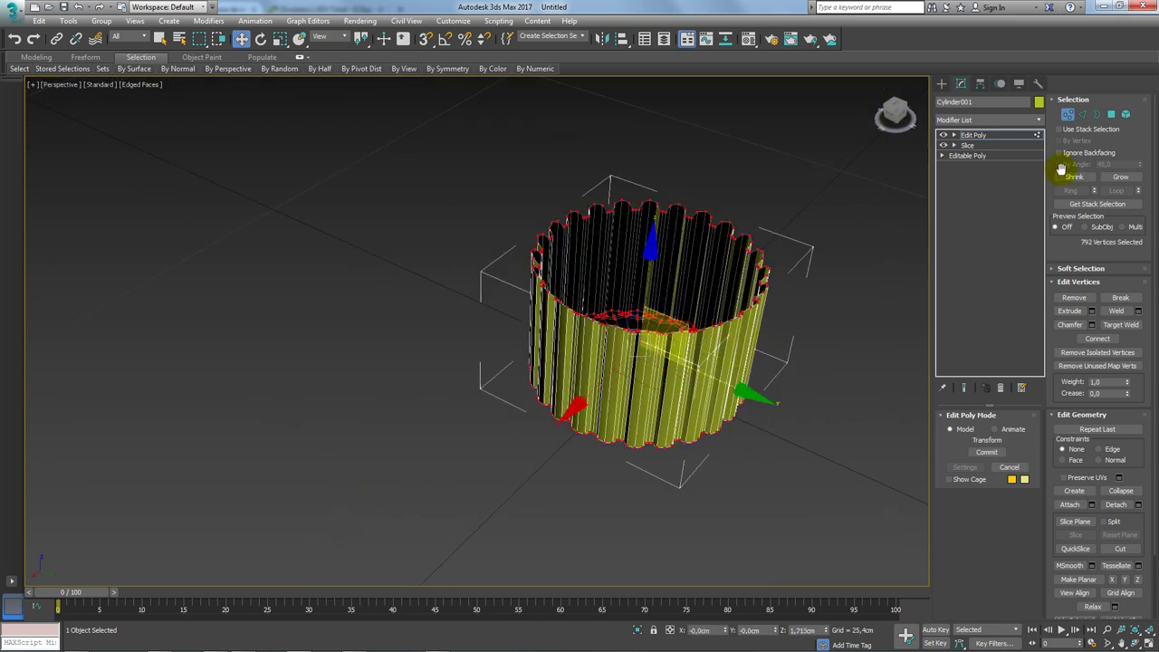
{"action": "left_click", "coordinate": [1126, 313]}
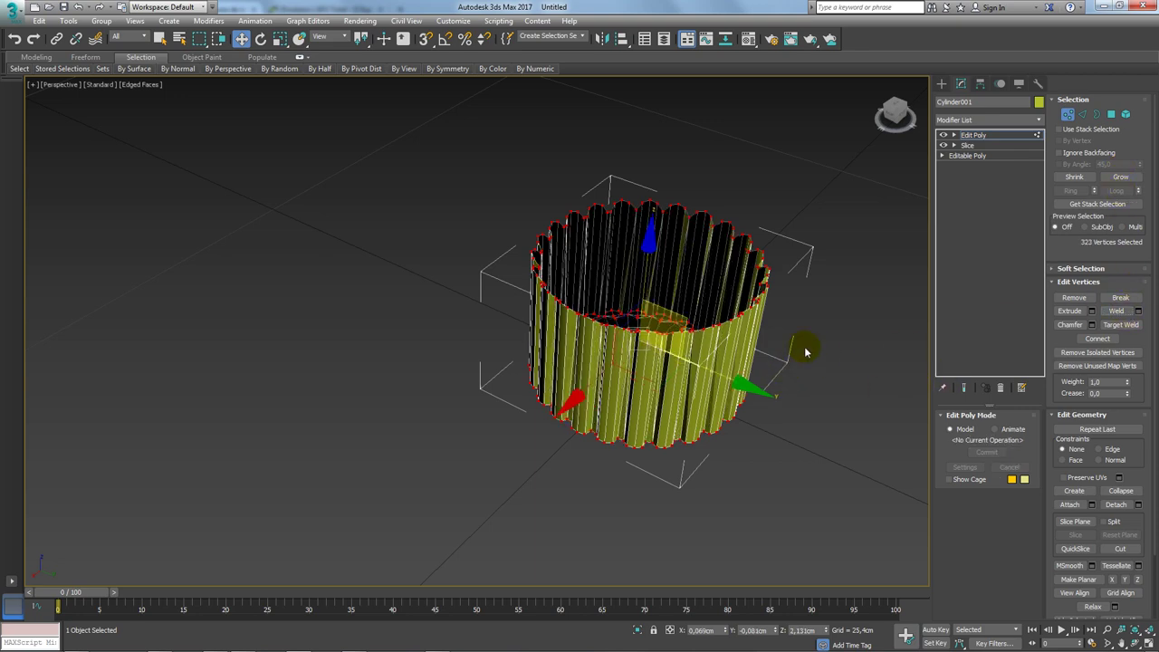
{"action": "scroll", "coordinate": [803, 351], "scroll_direction": "up", "scroll_amount": 10}
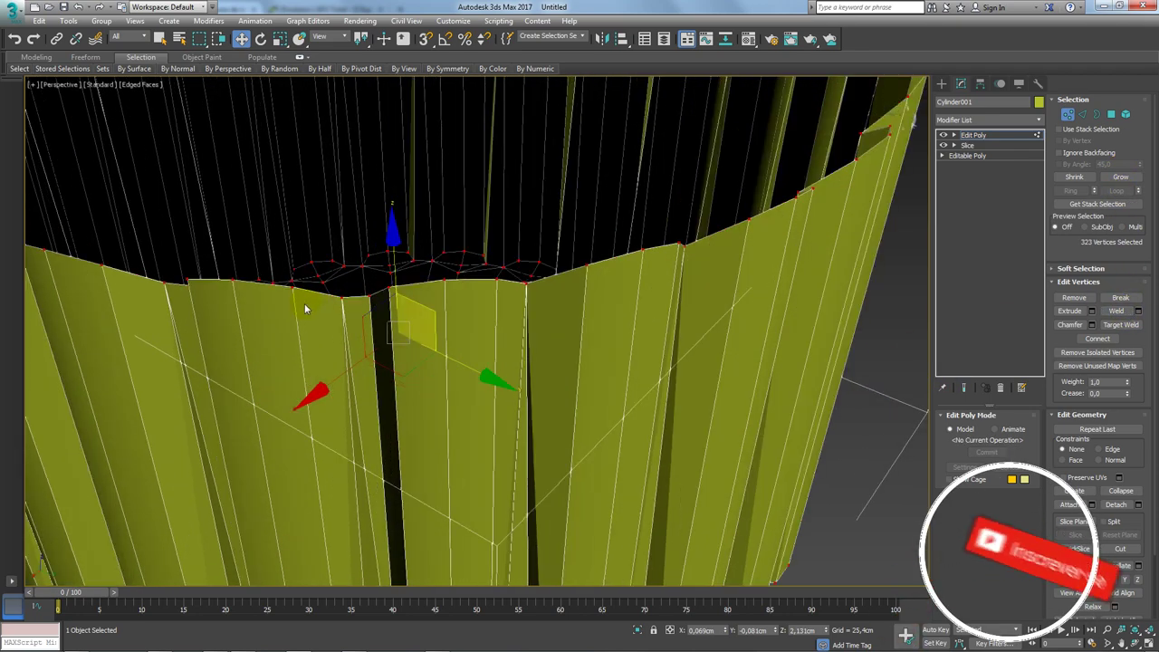
{"action": "middle_click_drag", "start_coordinate": [305, 305], "coordinate": [433, 349]}
{"action": "scroll", "coordinate": [369, 304], "scroll_direction": "down", "scroll_amount": 10}
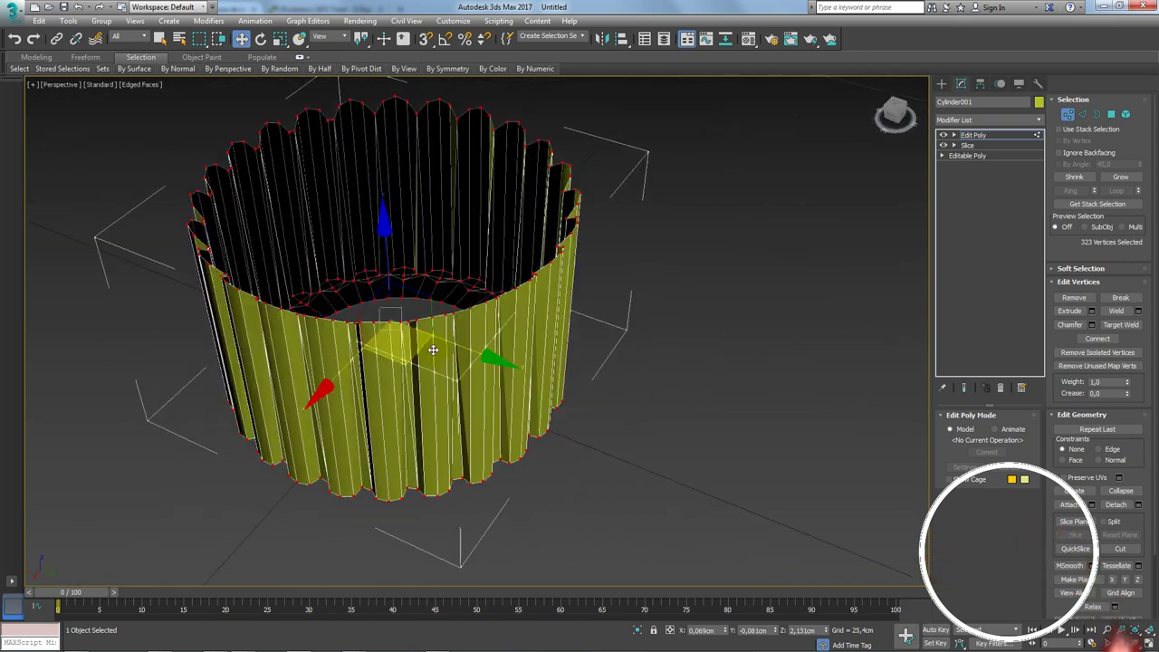
{"action": "scroll", "coordinate": [432, 349], "scroll_direction": "up", "scroll_amount": 3}
{"action": "scroll", "coordinate": [433, 362], "scroll_direction": "up", "scroll_amount": 3}
{"action": "scroll", "coordinate": [433, 371], "scroll_direction": "up", "scroll_amount": 3}
{"action": "scroll", "coordinate": [433, 387], "scroll_direction": "down", "scroll_amount": 2}
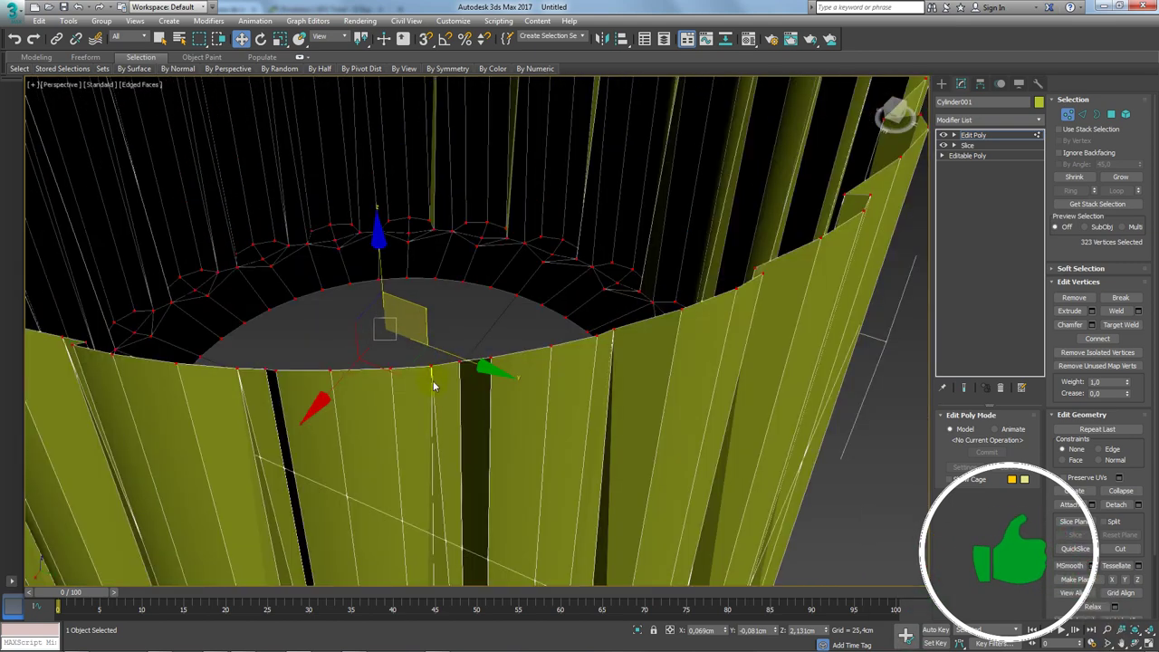
{"action": "left_click_drag", "start_coordinate": [489, 361], "coordinate": [479, 384]}
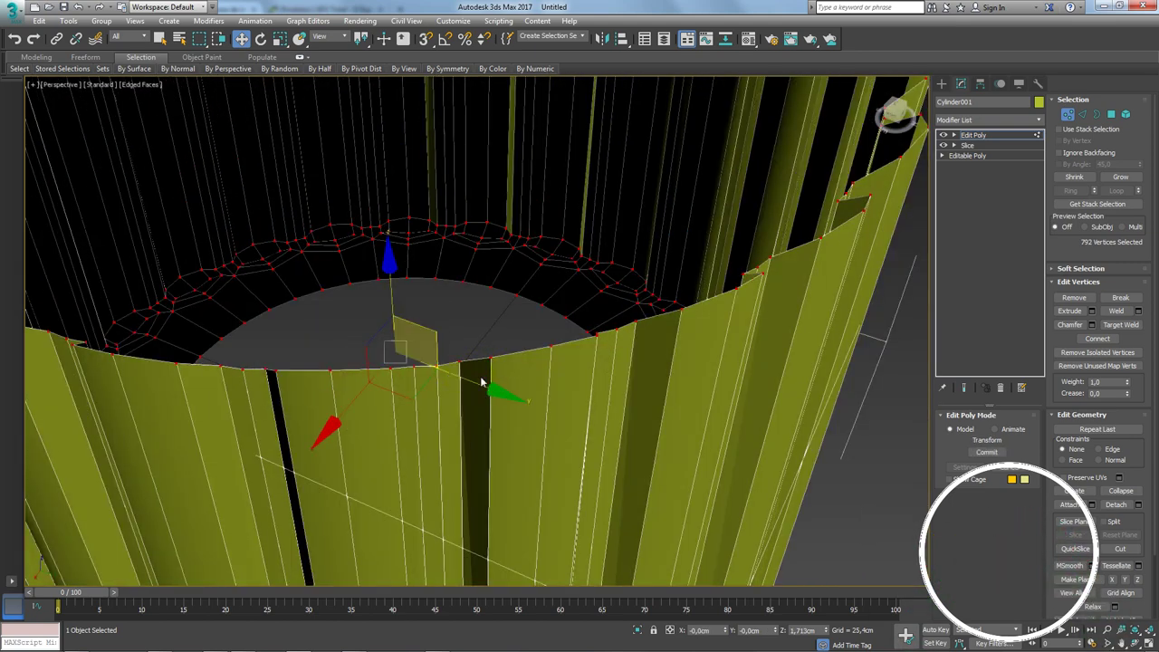
- Re-run Weld with a 0,001cm threshold, leaving the pot at 528 vertices
{"action": "left_click", "coordinate": [1137, 312]}
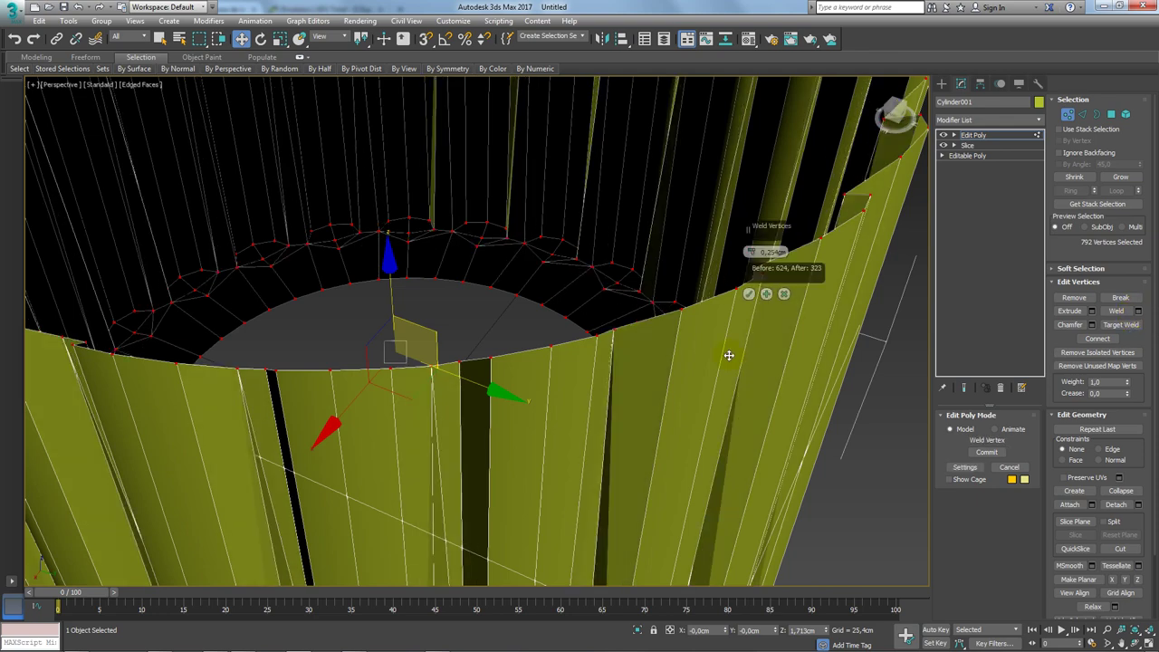
{"action": "right_click", "coordinate": [751, 254]}
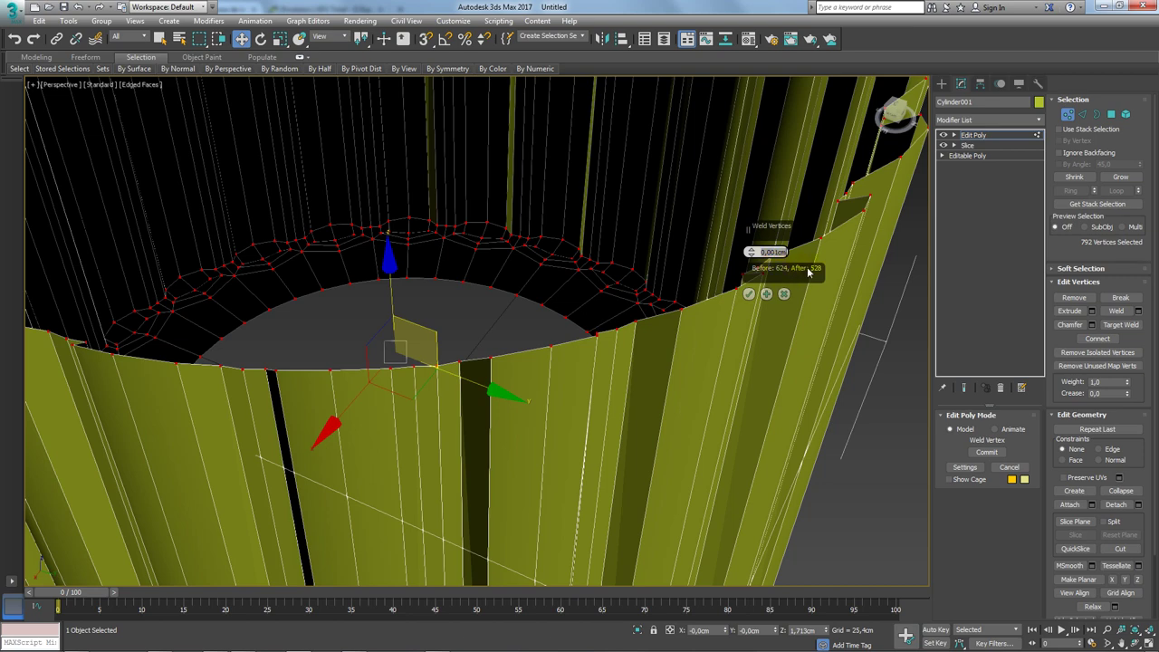
{"action": "left_click", "coordinate": [749, 295]}
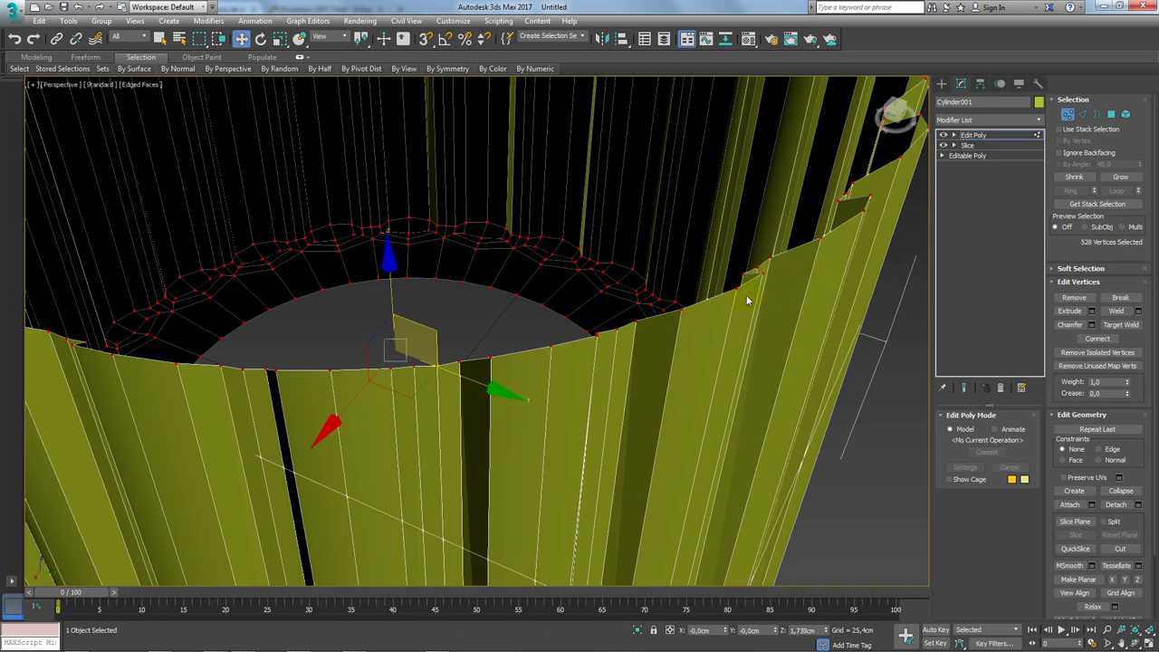
{"action": "scroll", "coordinate": [746, 294], "scroll_direction": "down", "scroll_amount": 5}
{"action": "middle_click_drag", "start_coordinate": [831, 324], "coordinate": [930, 336], "text": "alt"}
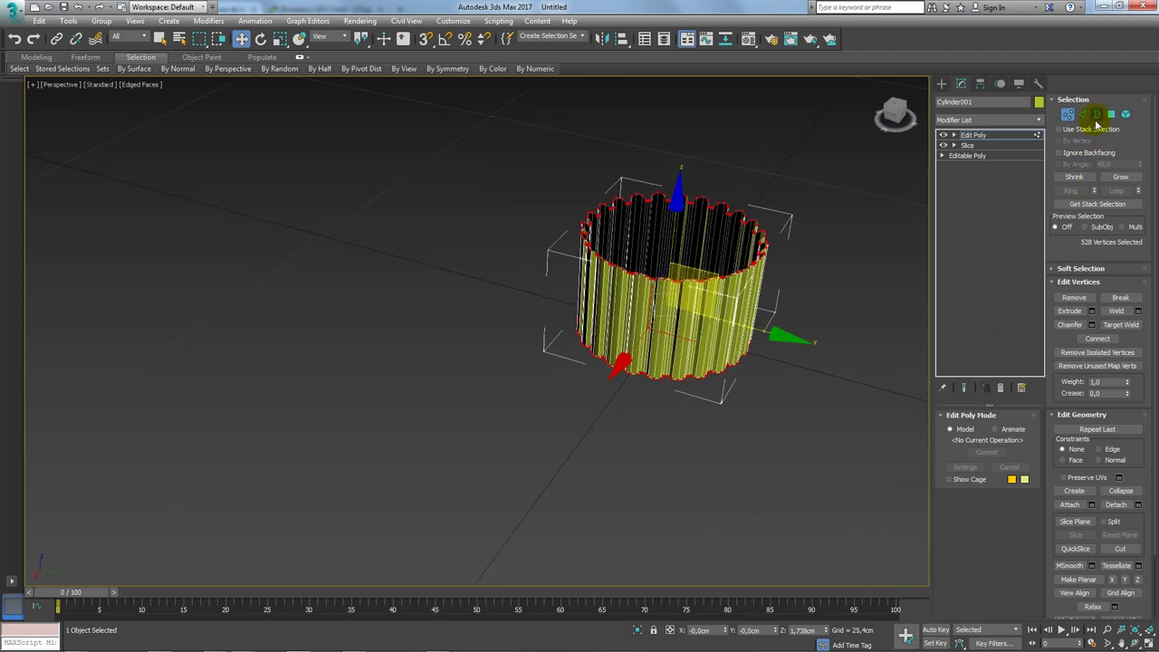
- Select the pot's open top rim border at Border sub-object level
{"action": "left_click", "coordinate": [1095, 118]}
{"action": "left_click", "coordinate": [770, 217]}
{"action": "scroll", "coordinate": [504, 429], "scroll_direction": "up", "scroll_amount": 5}
{"action": "mouse_move", "coordinate": [629, 323]}
{"action": "middle_mouse_down", "text": "alt"}
{"action": "mouse_move", "coordinate": [691, 338]}
{"action": "mouse_move", "coordinate": [517, 370]}
{"action": "mouse_move", "coordinate": [512, 445]}
{"action": "mouse_move", "coordinate": [506, 326]}
{"action": "mouse_move", "coordinate": [468, 326]}
{"action": "mouse_move", "coordinate": [505, 362]}
{"action": "middle_mouse_up", "text": "alt"}
- Show the pot in wireframe and compare it with the plastic pot reference photo
{"action": "key", "text": "F3"}
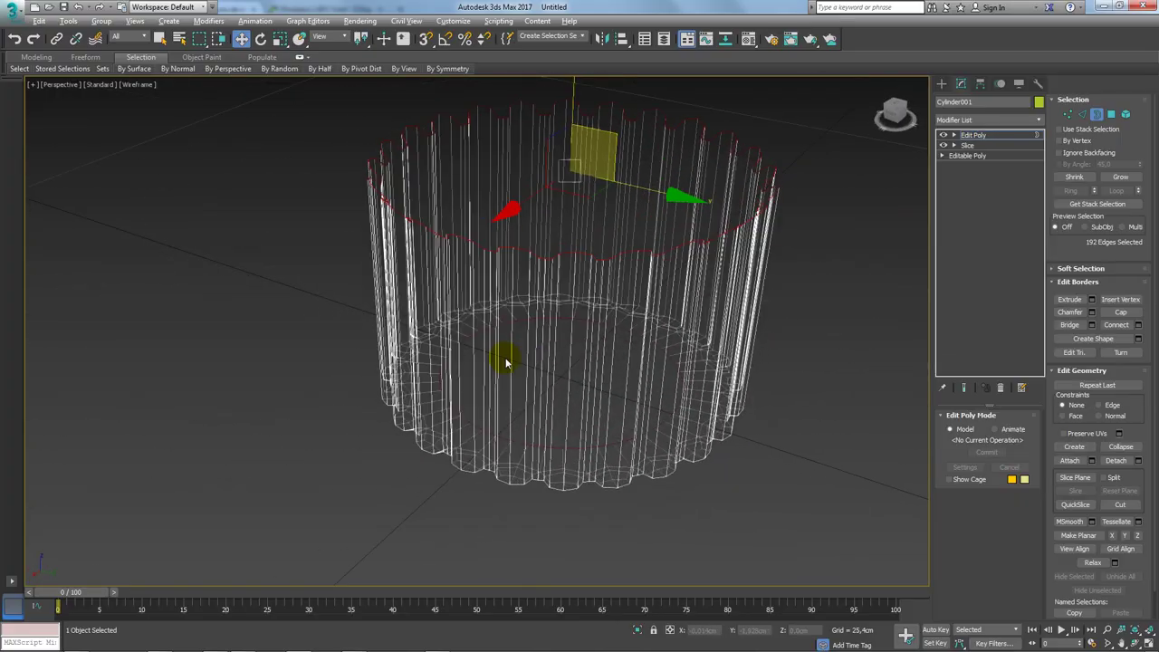
{"action": "key", "text": "alt+Tab"}
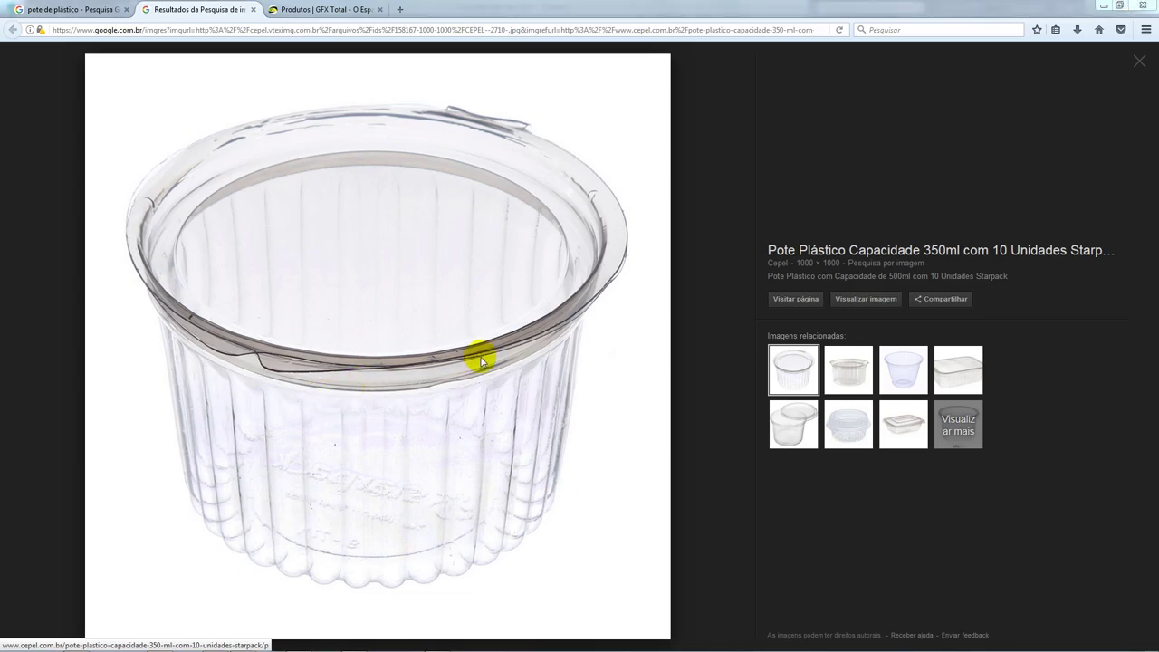
{"action": "key", "text": "alt+Tab"}
- Flatten the wavy top rim border to one height with Make Planar Z
{"action": "key", "text": "F3"}
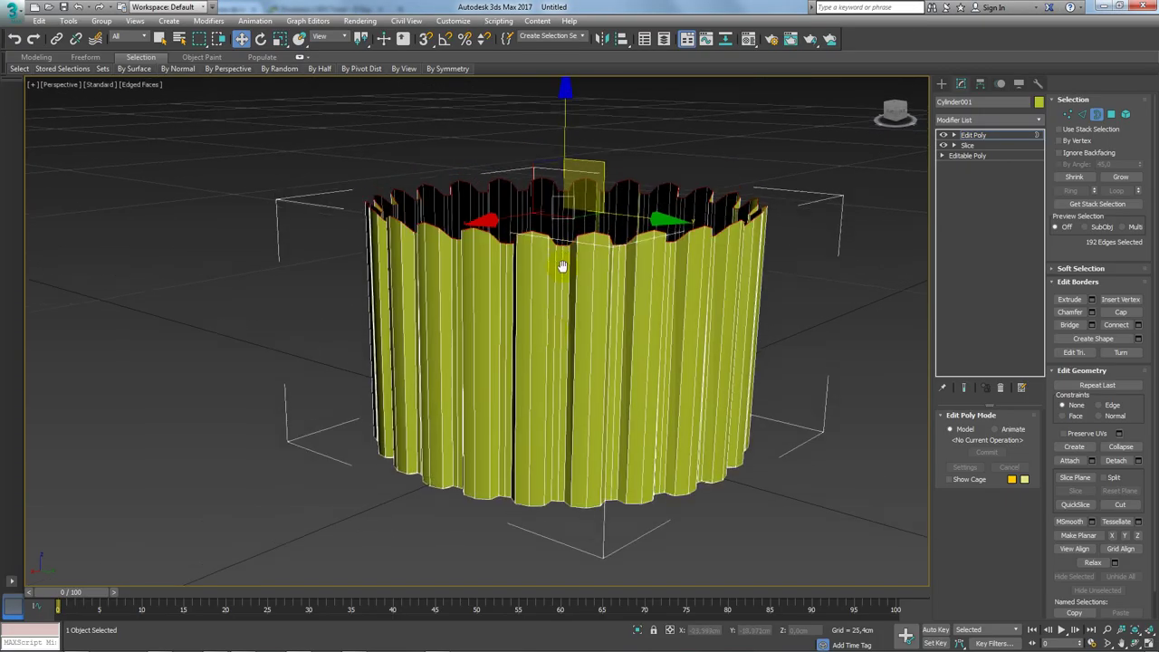
{"action": "mouse_move", "coordinate": [561, 266]}
{"action": "middle_mouse_down", "text": "alt"}
{"action": "mouse_move", "coordinate": [560, 197]}
{"action": "mouse_move", "coordinate": [633, 321]}
{"action": "middle_mouse_up", "text": "alt"}
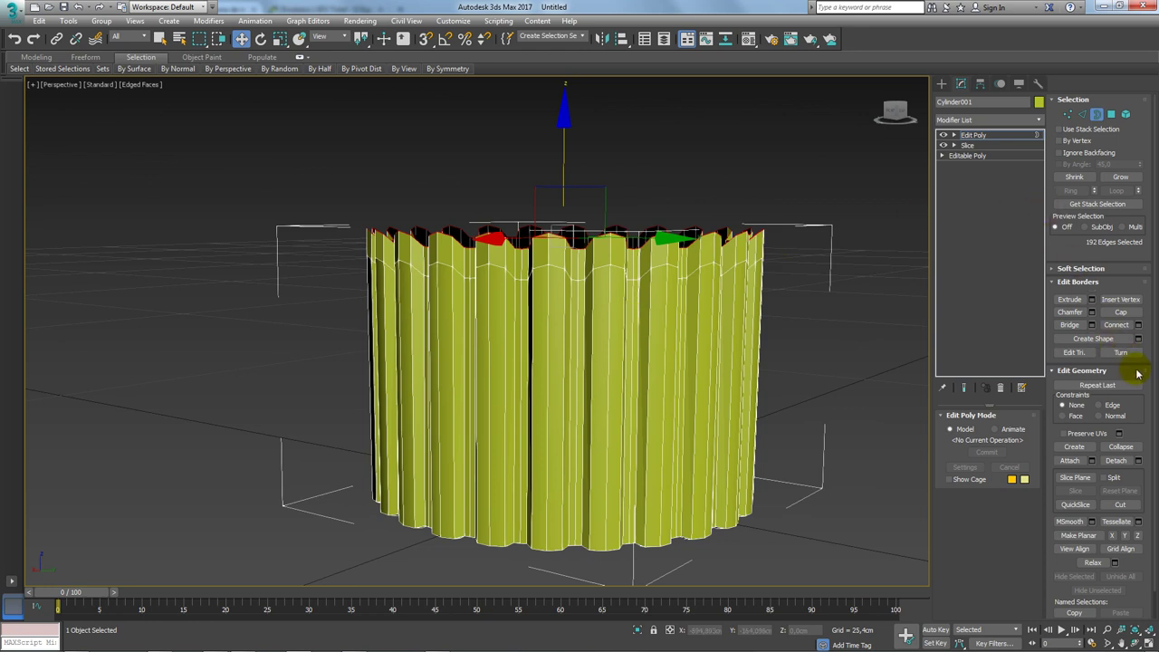
{"action": "scroll", "coordinate": [1132, 360], "scroll_direction": "down", "scroll_amount": 2}
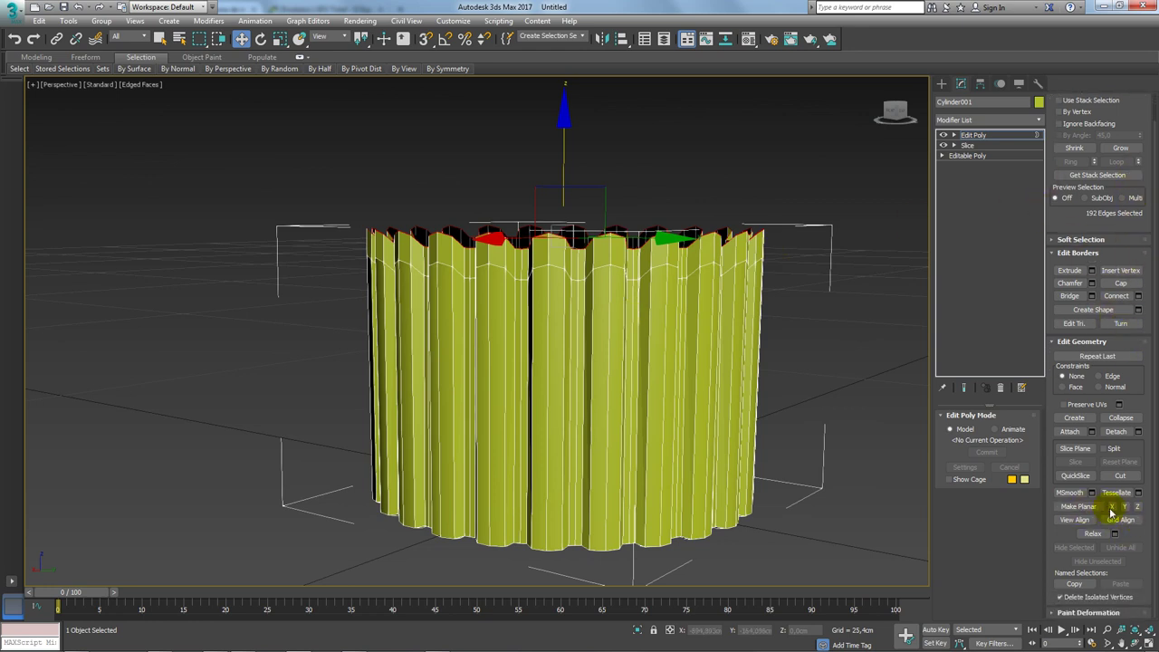
{"action": "left_click", "coordinate": [1138, 507]}
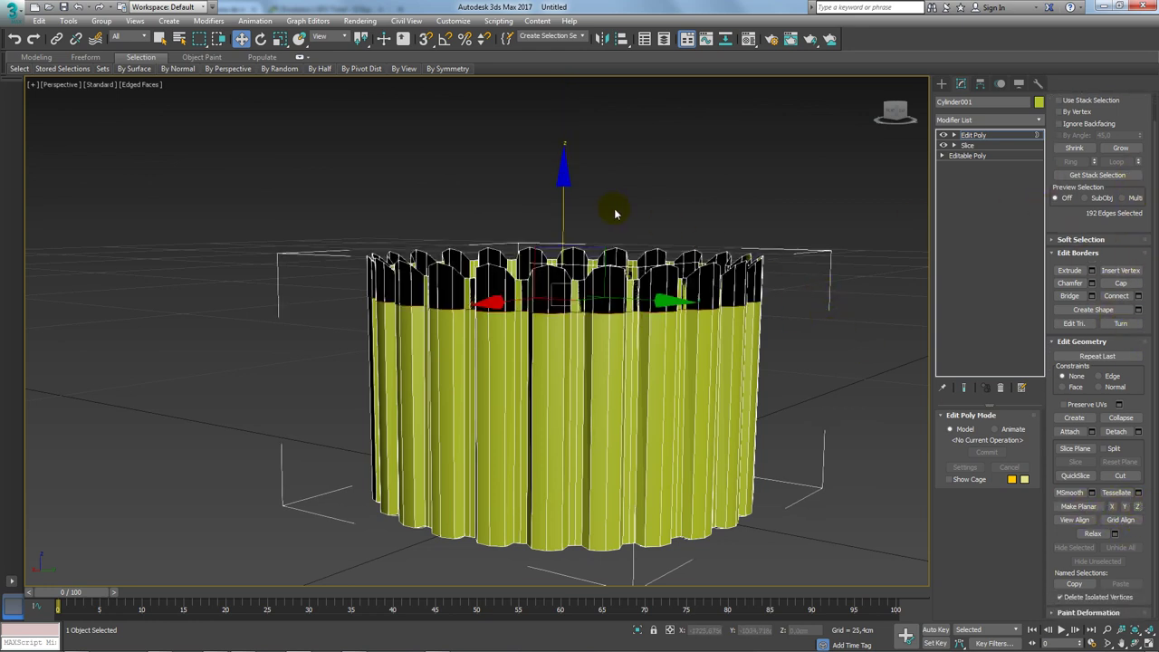
{"action": "left_click_drag", "start_coordinate": [562, 222], "coordinate": [562, 150]}
{"action": "mouse_move", "coordinate": [562, 150]}
{"action": "middle_mouse_down", "text": "alt"}
{"action": "mouse_move", "coordinate": [572, 285]}
{"action": "mouse_move", "coordinate": [603, 266]}
{"action": "mouse_move", "coordinate": [602, 308]}
{"action": "middle_mouse_up", "text": "alt"}
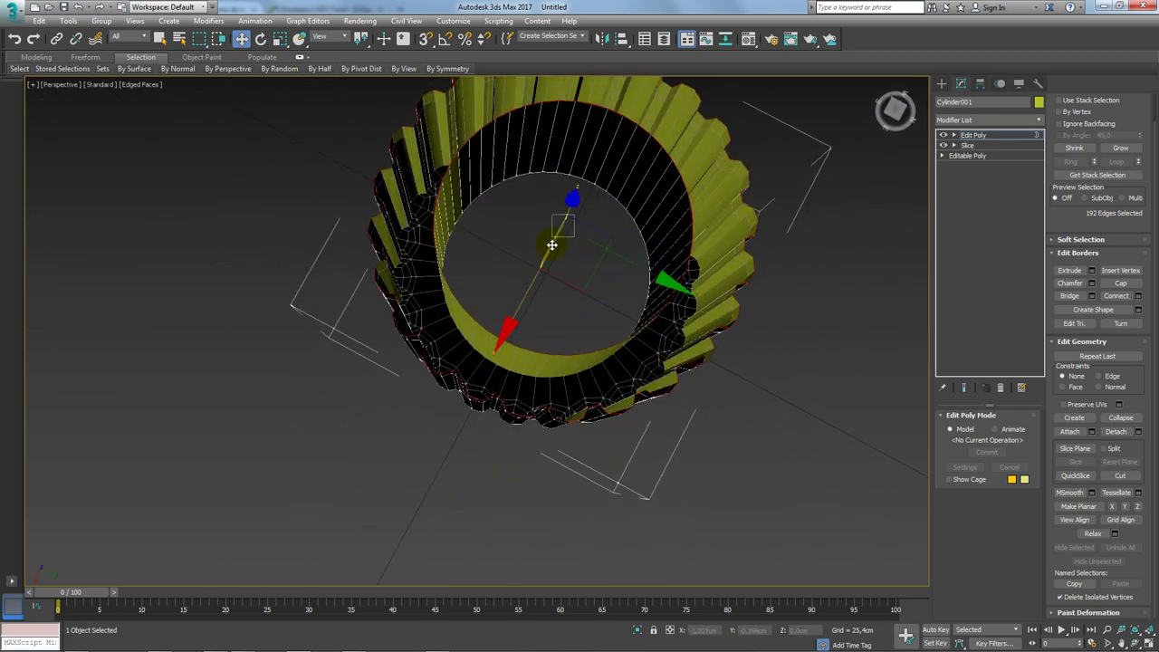
{"action": "left_click_drag", "start_coordinate": [552, 244], "coordinate": [546, 314]}
{"action": "mouse_move", "coordinate": [573, 331]}
{"action": "middle_mouse_down", "text": "alt"}
{"action": "mouse_move", "coordinate": [550, 331]}
{"action": "mouse_move", "coordinate": [570, 357]}
{"action": "mouse_move", "coordinate": [564, 332]}
{"action": "mouse_move", "coordinate": [463, 337]}
{"action": "mouse_move", "coordinate": [517, 271]}
{"action": "middle_mouse_up", "text": "alt"}
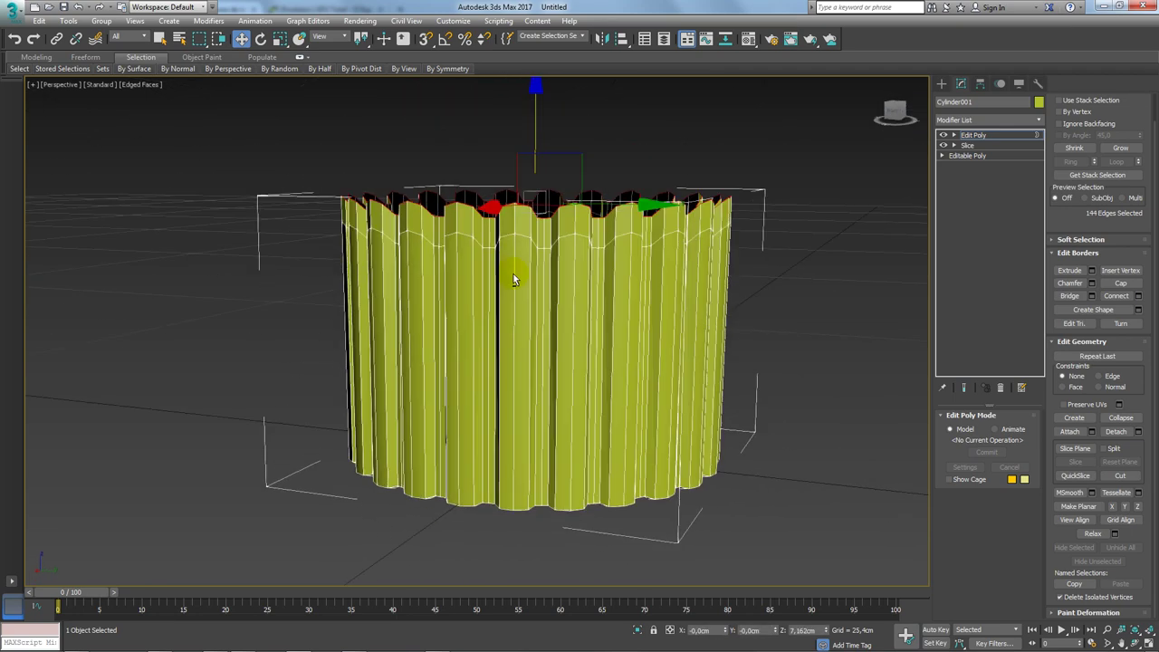
{"action": "left_click", "coordinate": [1137, 506]}
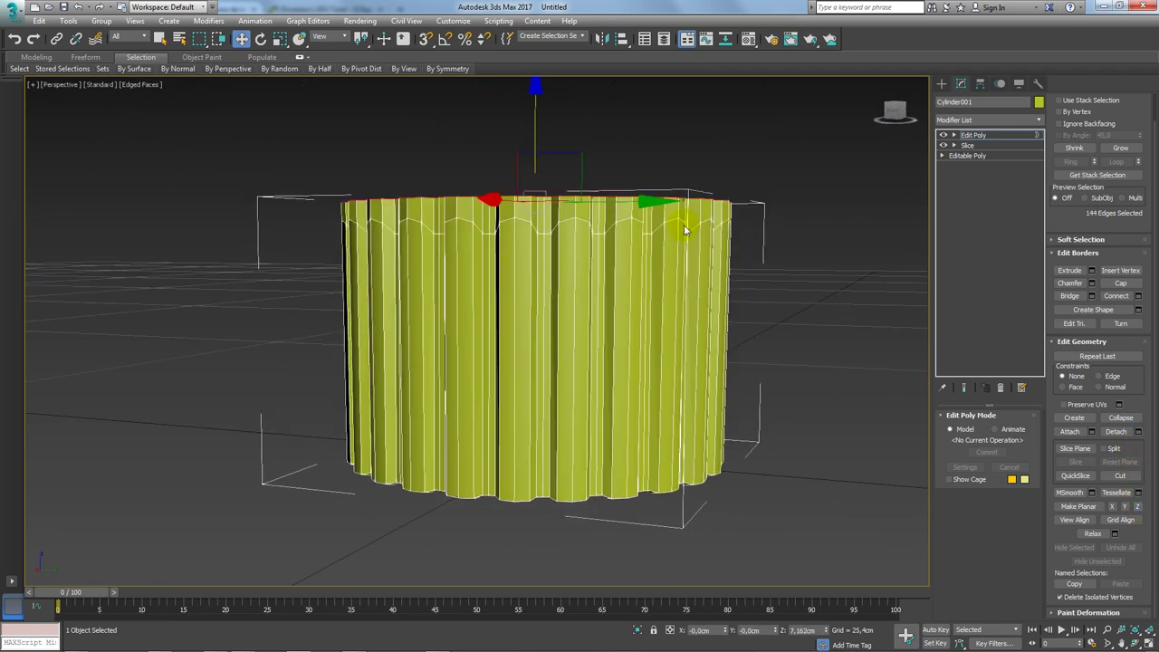
{"action": "middle_click_drag", "start_coordinate": [566, 226], "coordinate": [568, 264], "text": "alt"}
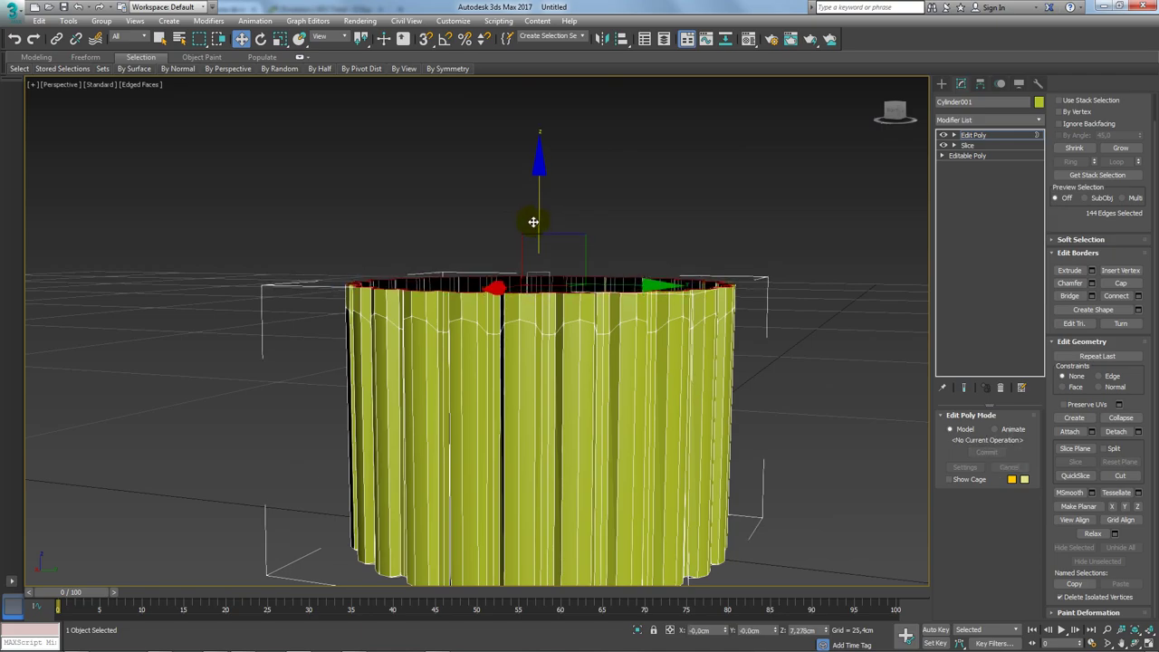
- Check the reference photo and lower the flattened rim slightly along Z
{"action": "key", "text": "alt+Tab"}
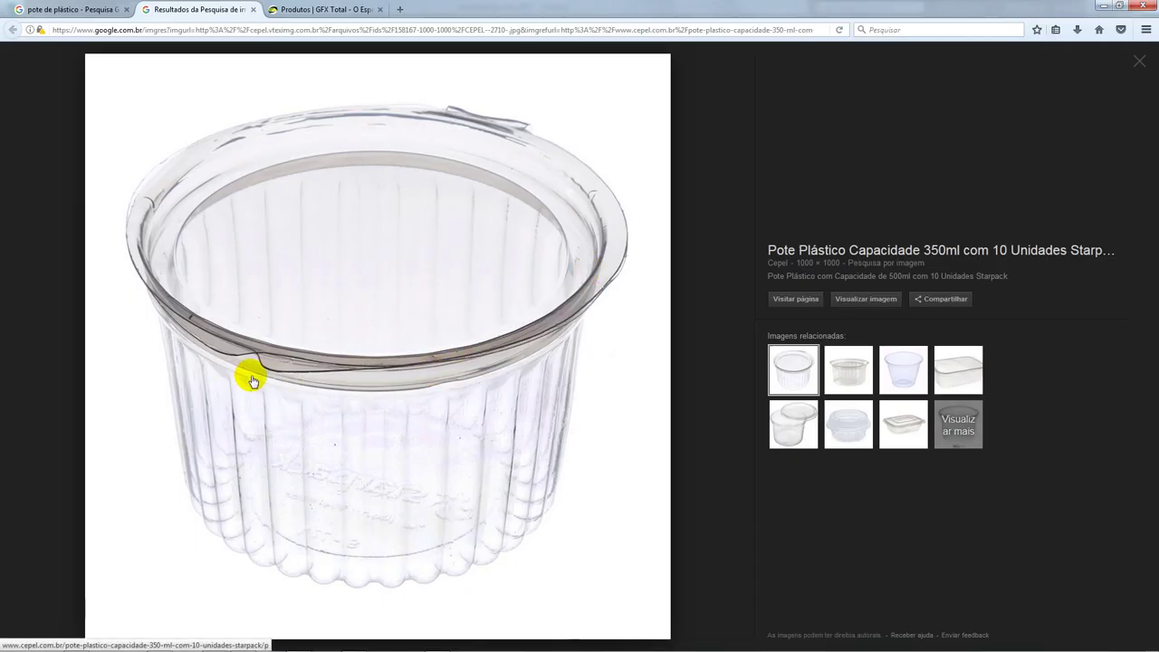
{"action": "key", "text": "alt+Tab"}
{"action": "scroll", "coordinate": [483, 329], "scroll_direction": "up", "scroll_amount": 3}
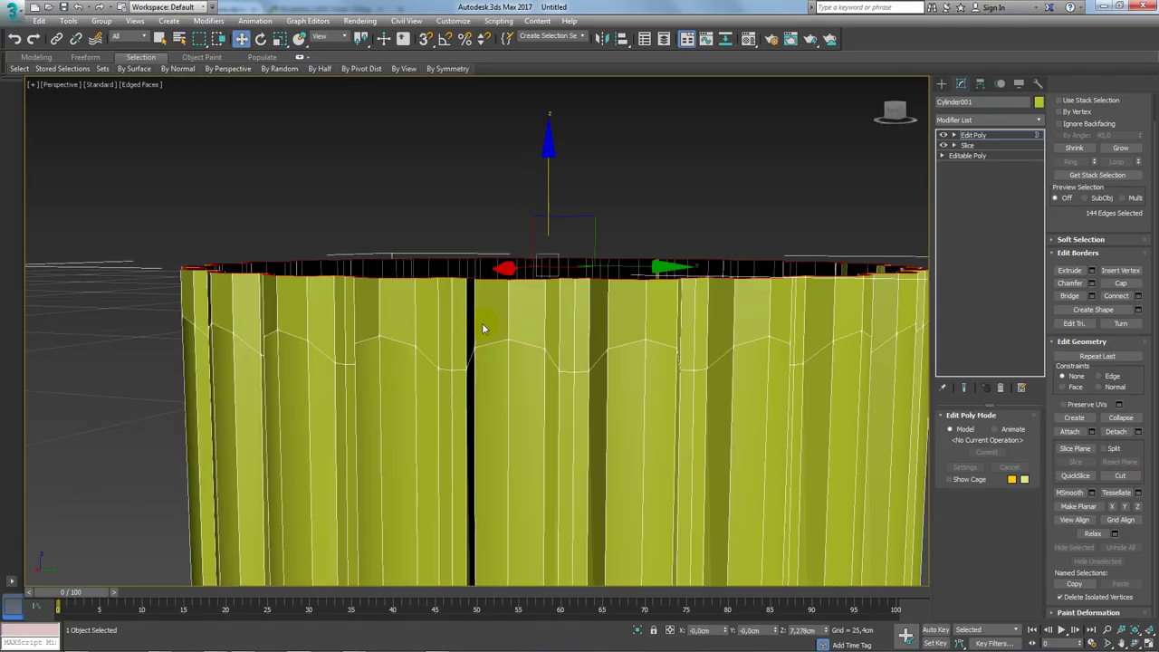
{"action": "left_click_drag", "start_coordinate": [557, 184], "coordinate": [548, 225]}
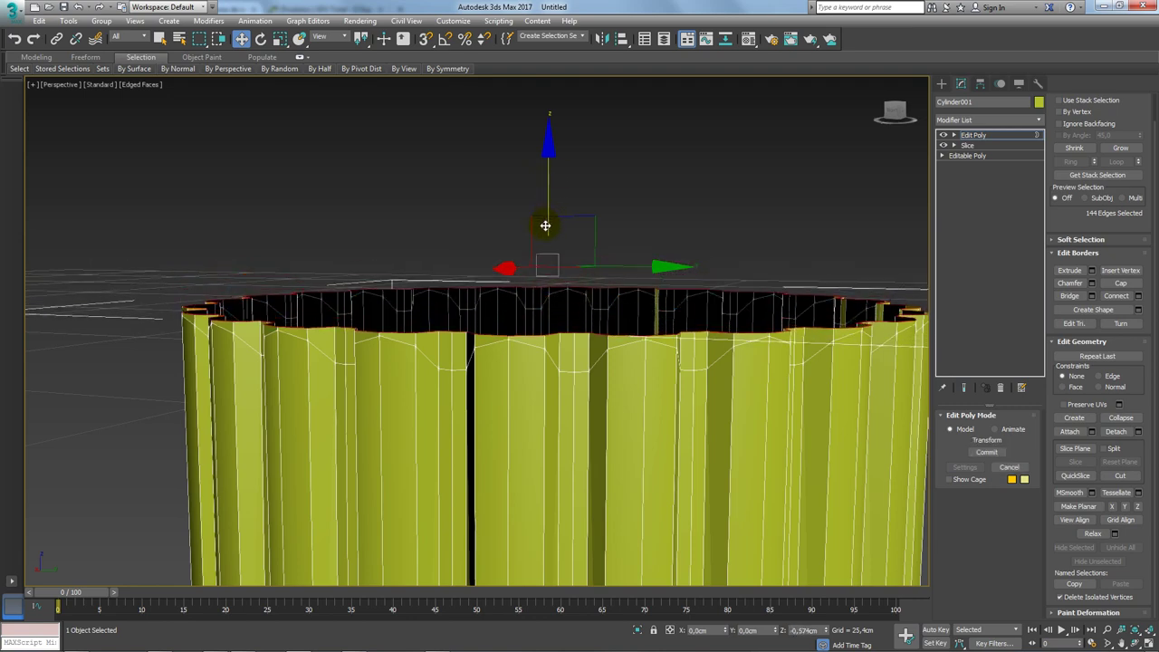
{"action": "mouse_move", "coordinate": [548, 224]}
{"action": "middle_mouse_down", "text": "alt"}
{"action": "mouse_move", "coordinate": [455, 331]}
{"action": "mouse_move", "coordinate": [461, 253]}
{"action": "mouse_move", "coordinate": [478, 306]}
{"action": "mouse_move", "coordinate": [495, 302]}
{"action": "middle_mouse_up", "text": "alt"}
- Add a Spherify modifier to Cylinder001
{"action": "left_click", "coordinate": [1041, 122]}
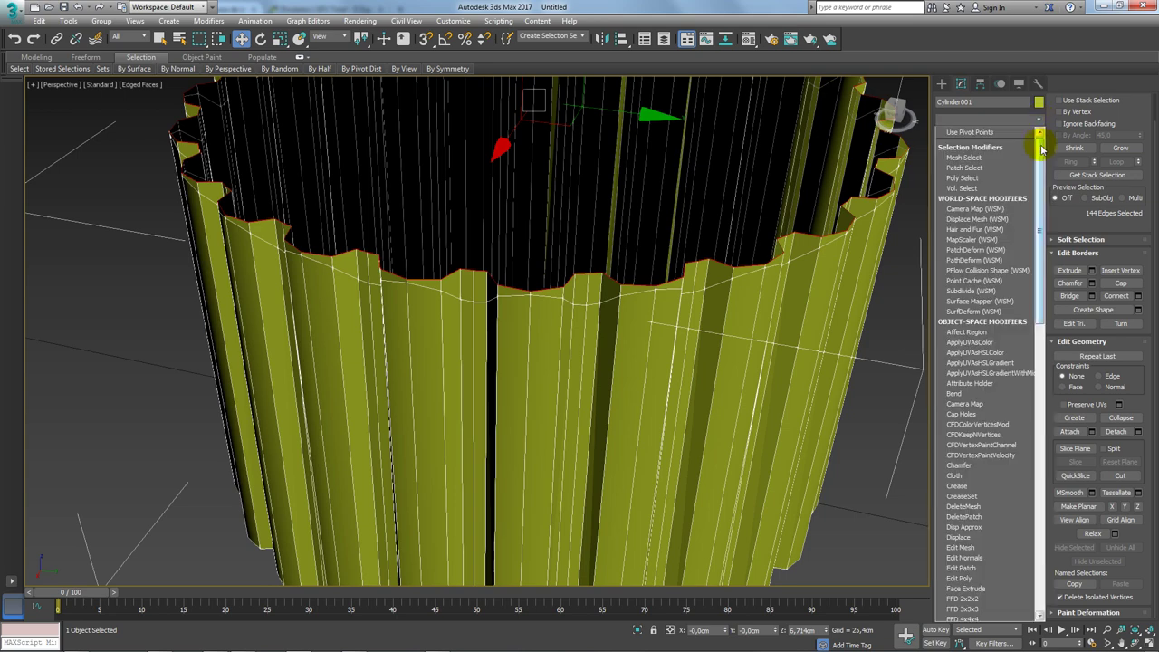
{"action": "left_click_drag", "start_coordinate": [1037, 142], "coordinate": [1066, 474]}
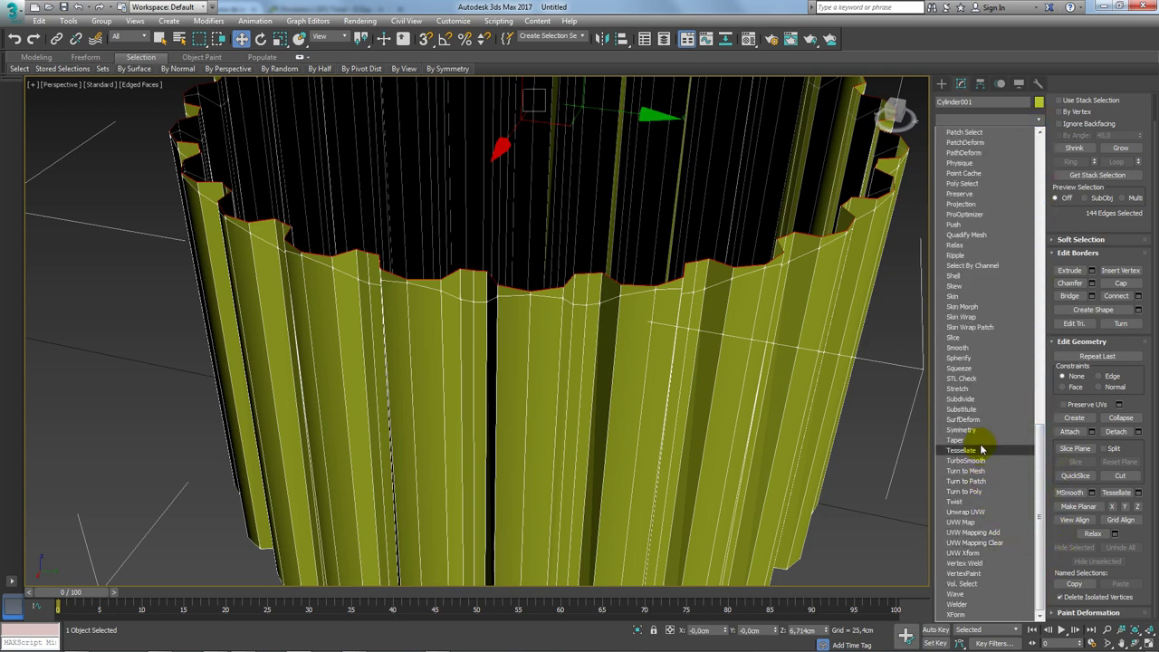
{"action": "left_click", "coordinate": [975, 357]}
{"action": "scroll", "coordinate": [678, 311], "scroll_direction": "down", "scroll_amount": 5}
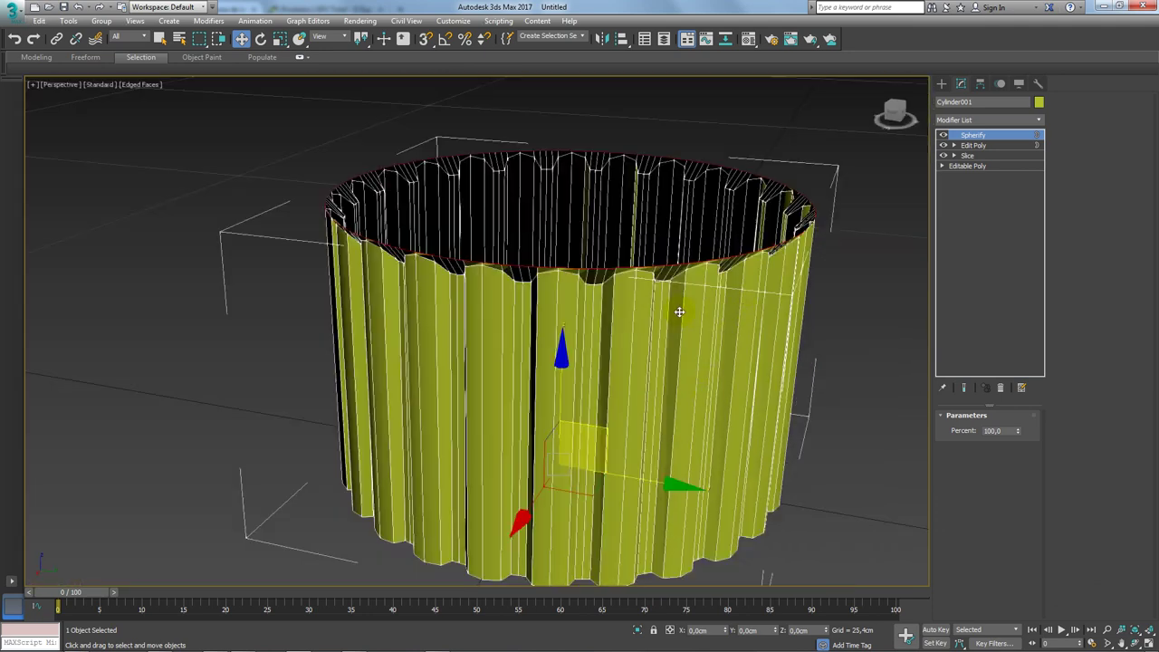
- Stack an Edit Poly modifier on top of Spherify
{"action": "left_click", "coordinate": [1031, 119]}
{"action": "left_click_drag", "start_coordinate": [1039, 136], "coordinate": [1039, 240]}
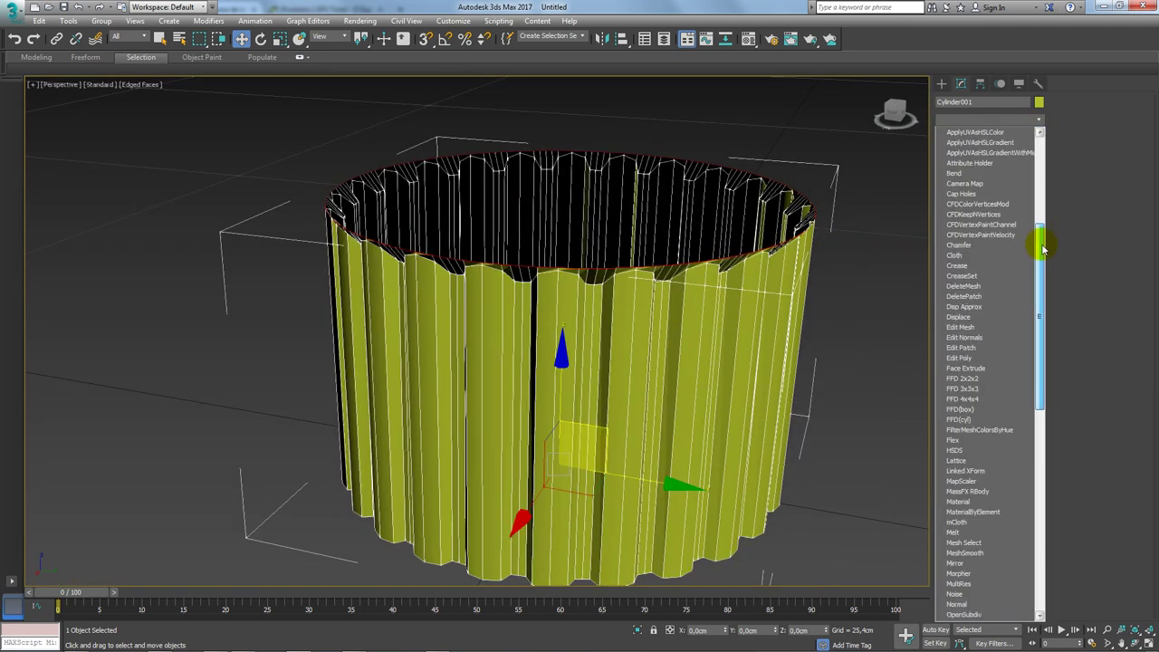
{"action": "left_click", "coordinate": [992, 358]}
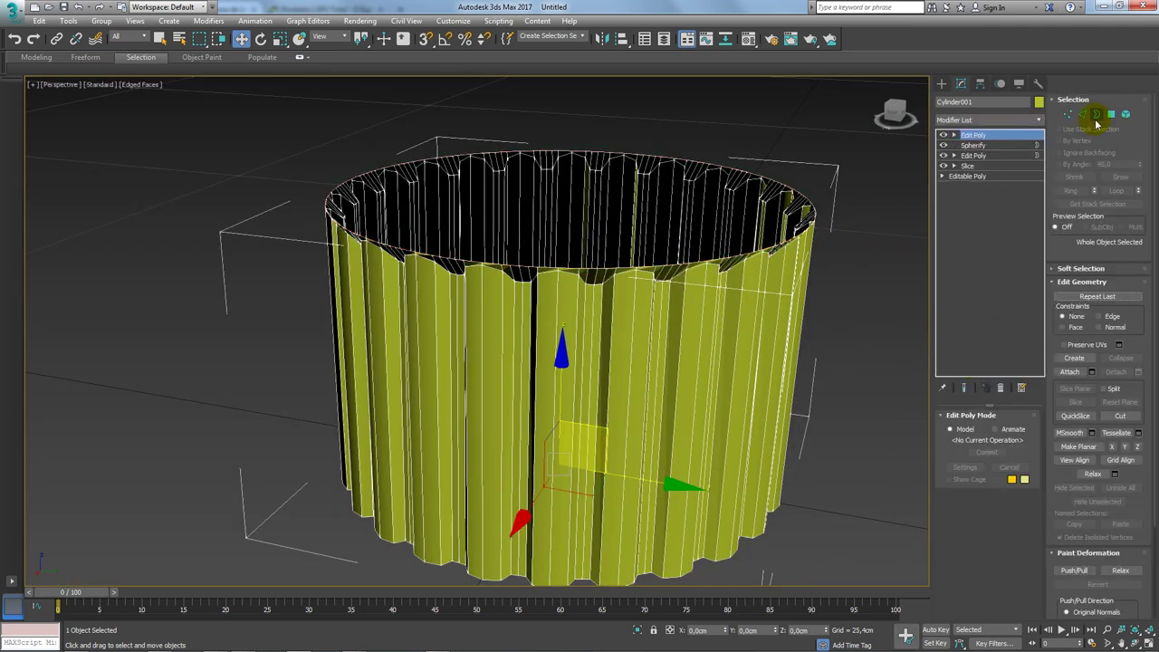
- Select the 144-edge top rim border and lower it to Z 6,797cm, checking the reference photo
{"action": "left_click", "coordinate": [1096, 116]}
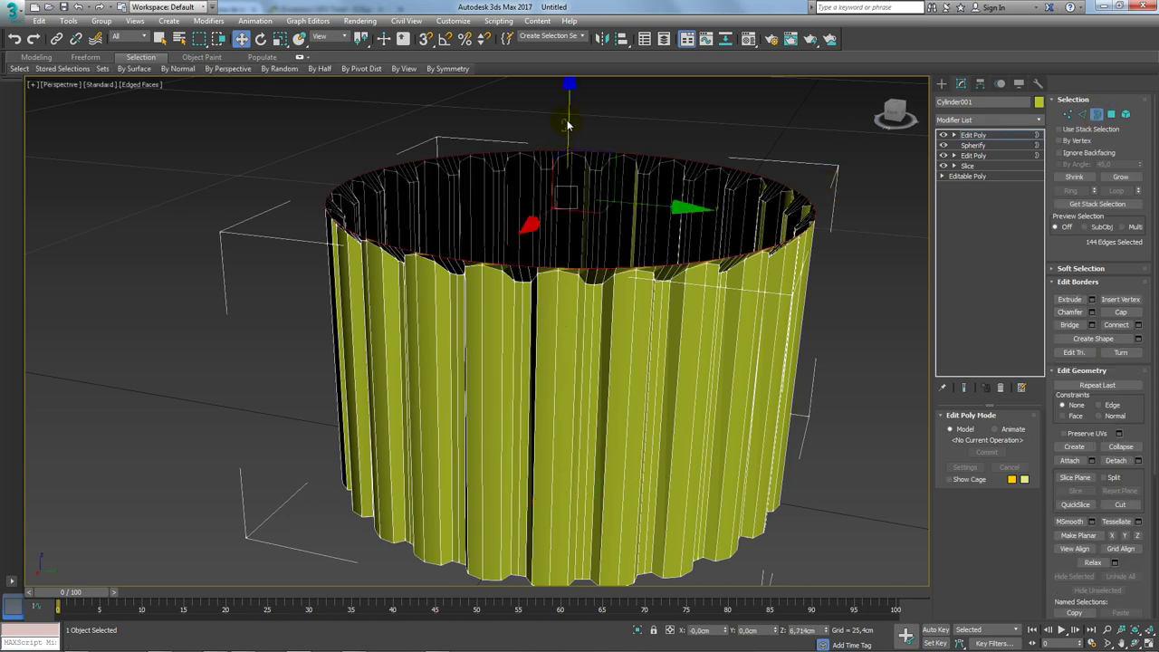
{"action": "middle_click_drag", "start_coordinate": [571, 120], "coordinate": [543, 161], "text": "alt"}
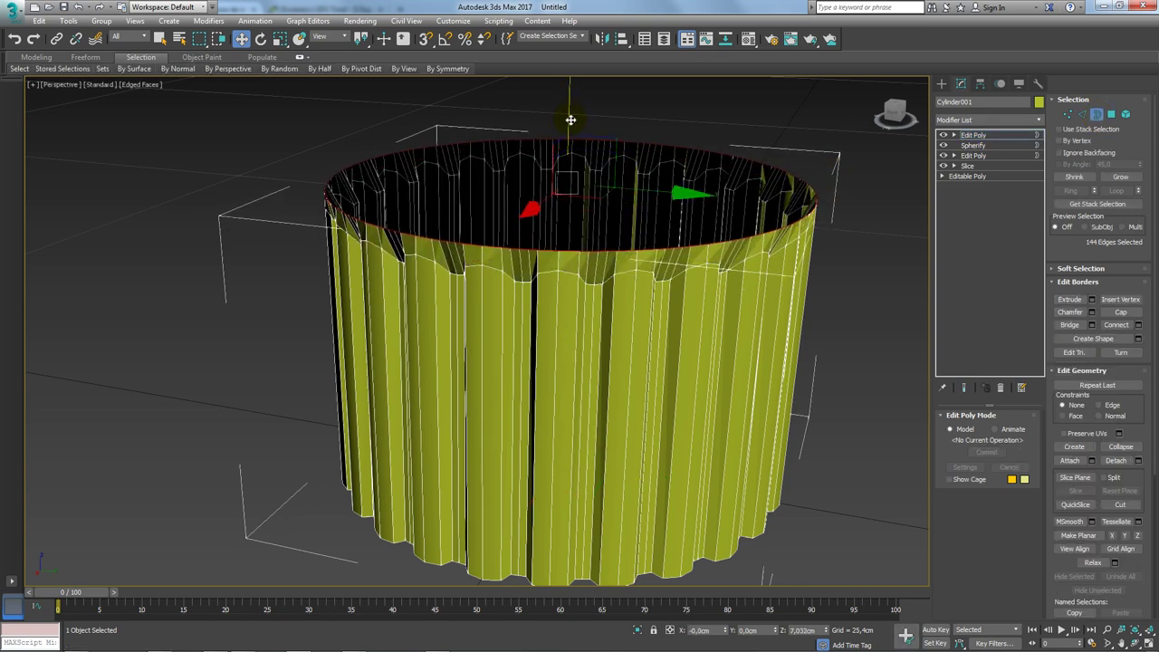
{"action": "left_click_drag", "start_coordinate": [544, 161], "coordinate": [600, 194]}
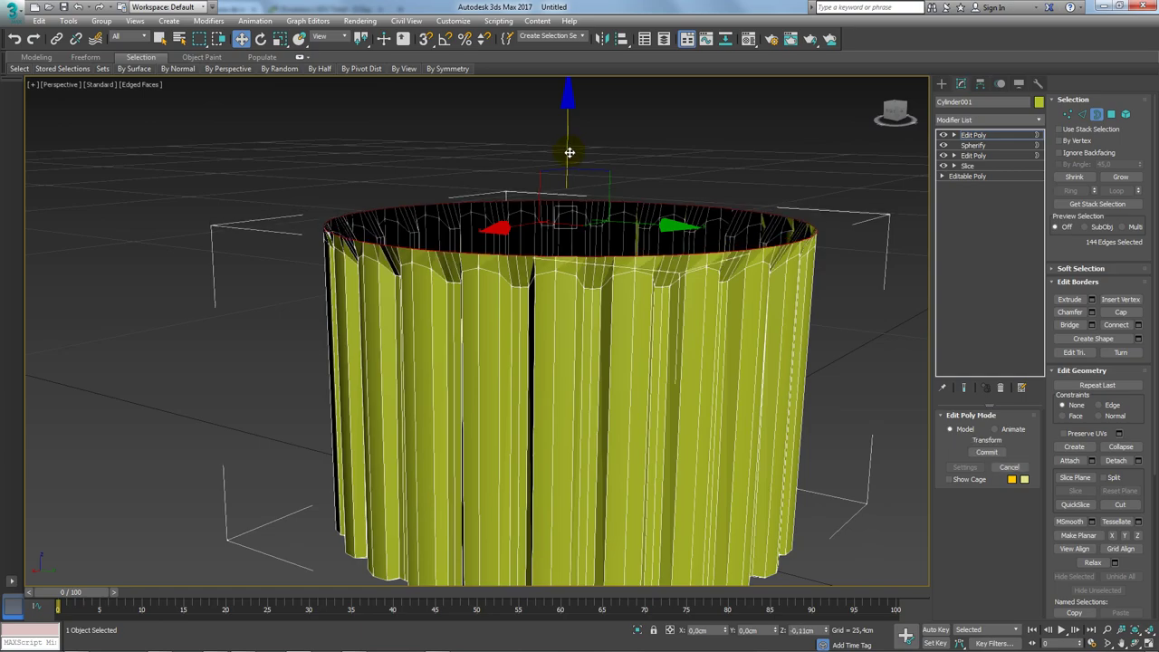
{"action": "middle_click_drag", "start_coordinate": [599, 193], "coordinate": [530, 191], "text": "alt"}
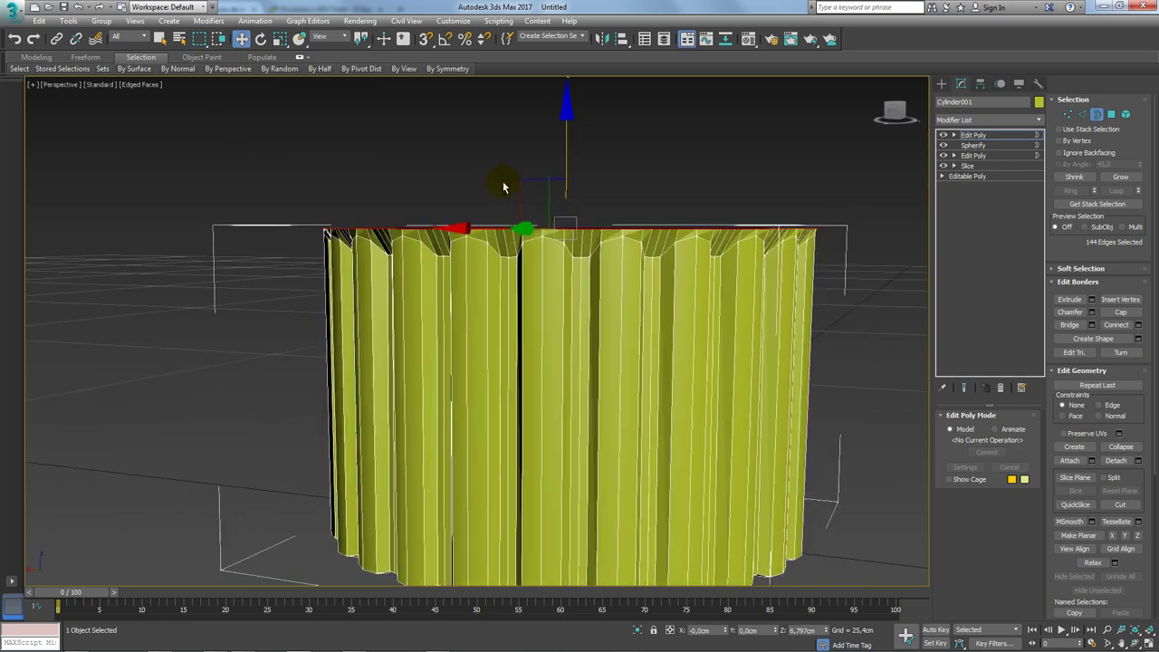
{"action": "key", "text": "alt+Tab"}
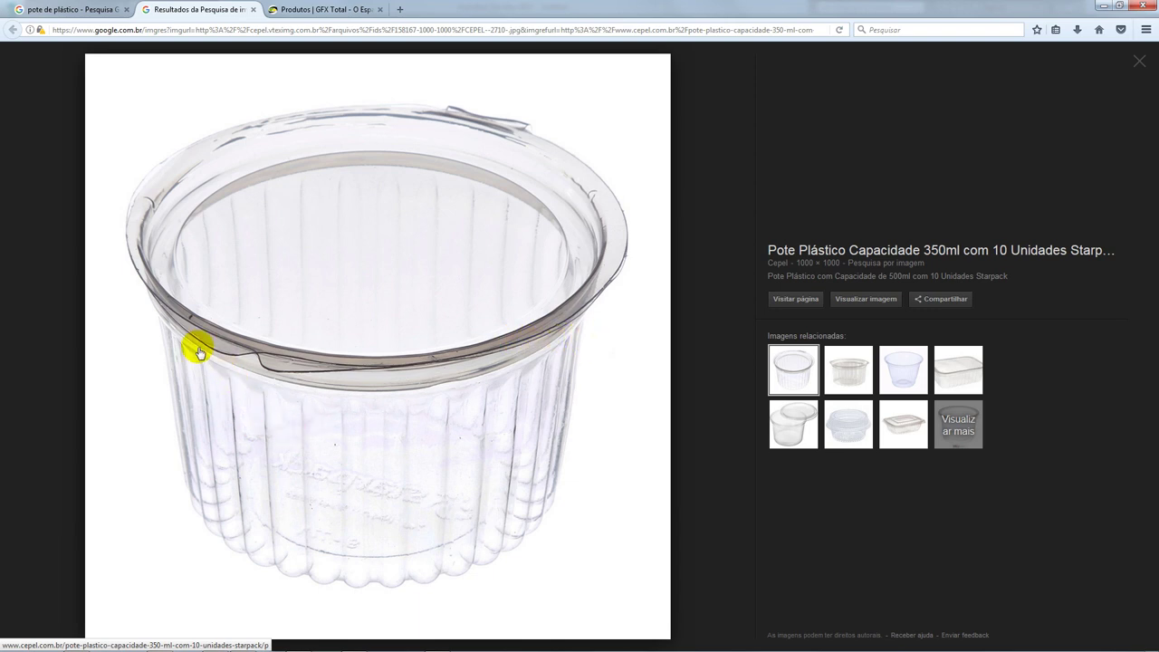
{"action": "key", "text": "alt+Tab"}
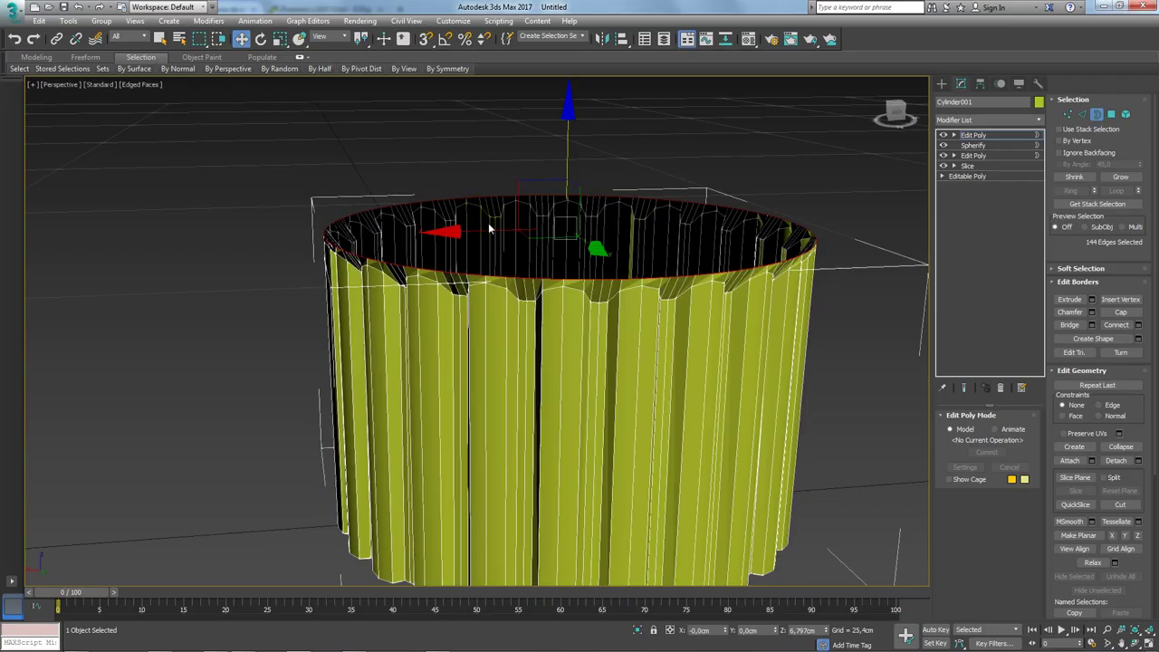
{"action": "middle_click_drag", "start_coordinate": [534, 267], "coordinate": [518, 244], "text": "alt"}
{"action": "key", "text": "alt+Tab"}
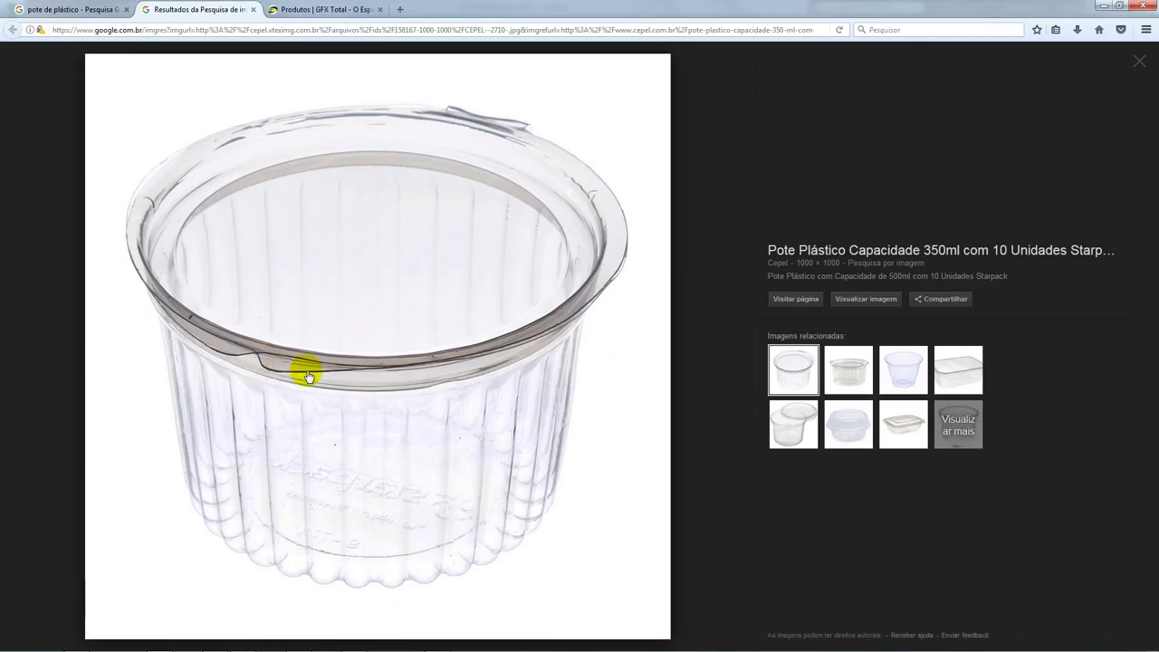
{"action": "key", "text": "alt+Tab"}
- Raise the top rim border and scale it outward in XY to about 108%
{"action": "middle_click_drag", "start_coordinate": [620, 238], "coordinate": [559, 267], "text": "alt"}
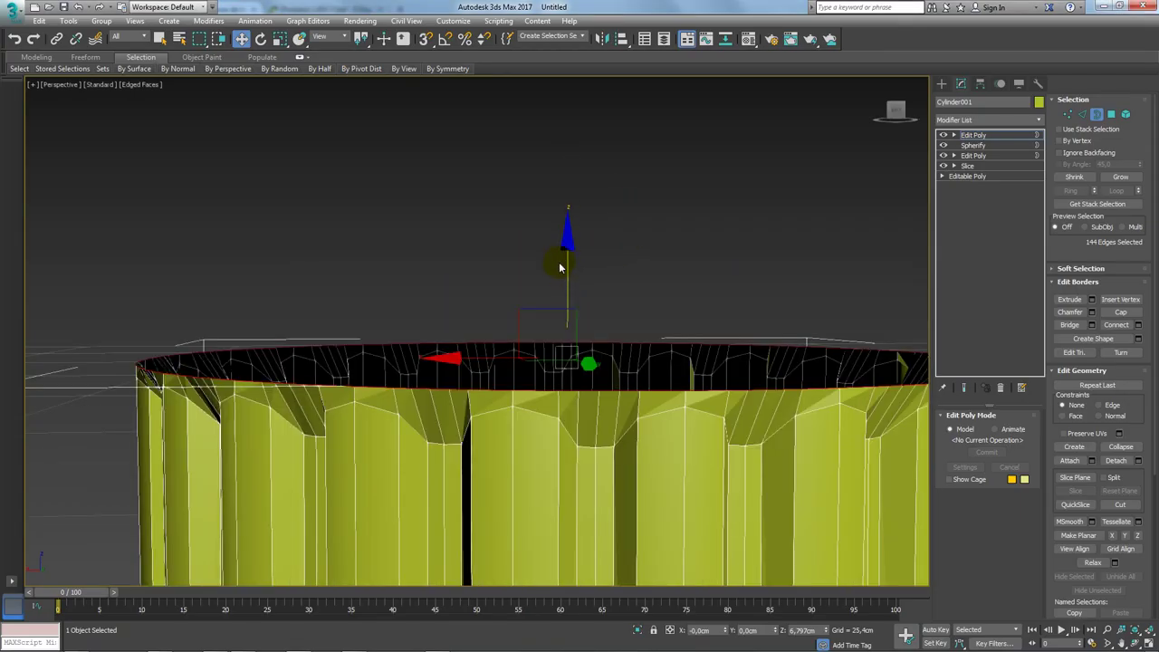
{"action": "left_click_drag", "start_coordinate": [568, 289], "coordinate": [573, 262]}
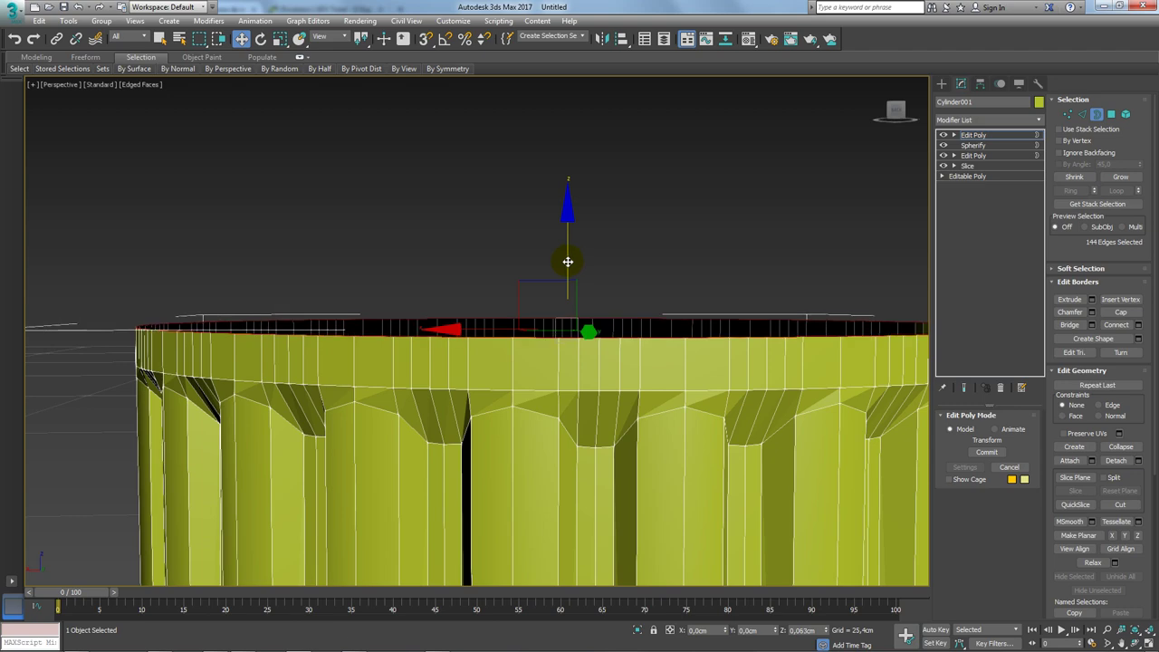
{"action": "key", "text": "e"}
{"action": "key", "text": "r"}
{"action": "middle_click_drag", "start_coordinate": [566, 300], "coordinate": [578, 260], "text": "alt"}
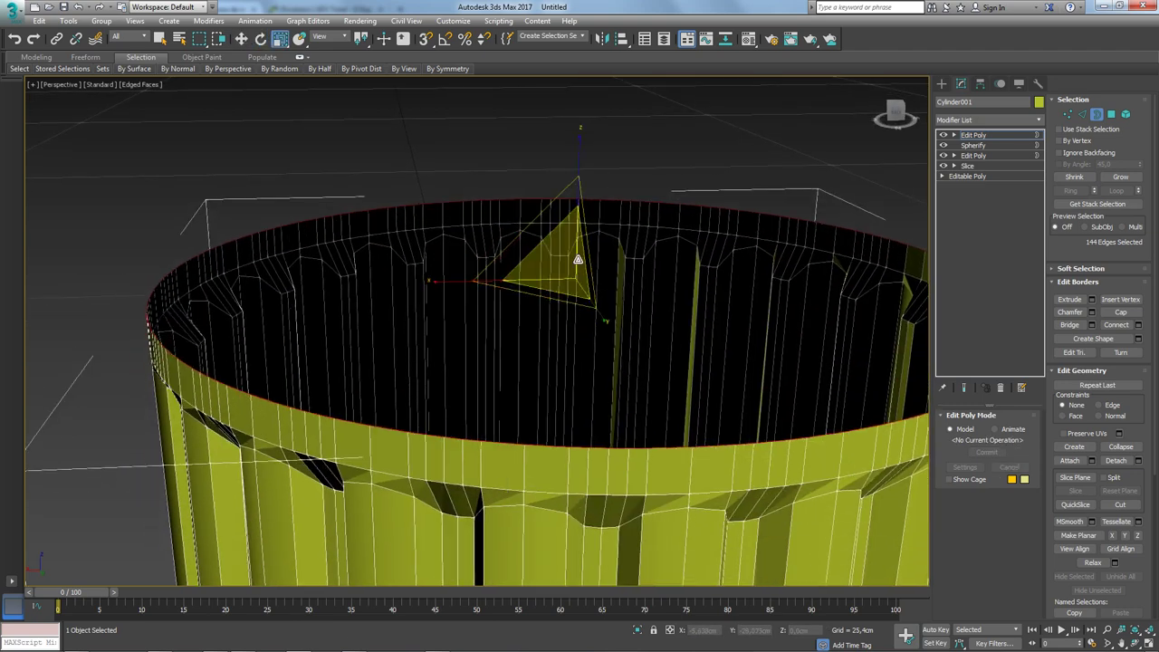
{"action": "left_click_drag", "start_coordinate": [535, 295], "coordinate": [536, 286]}
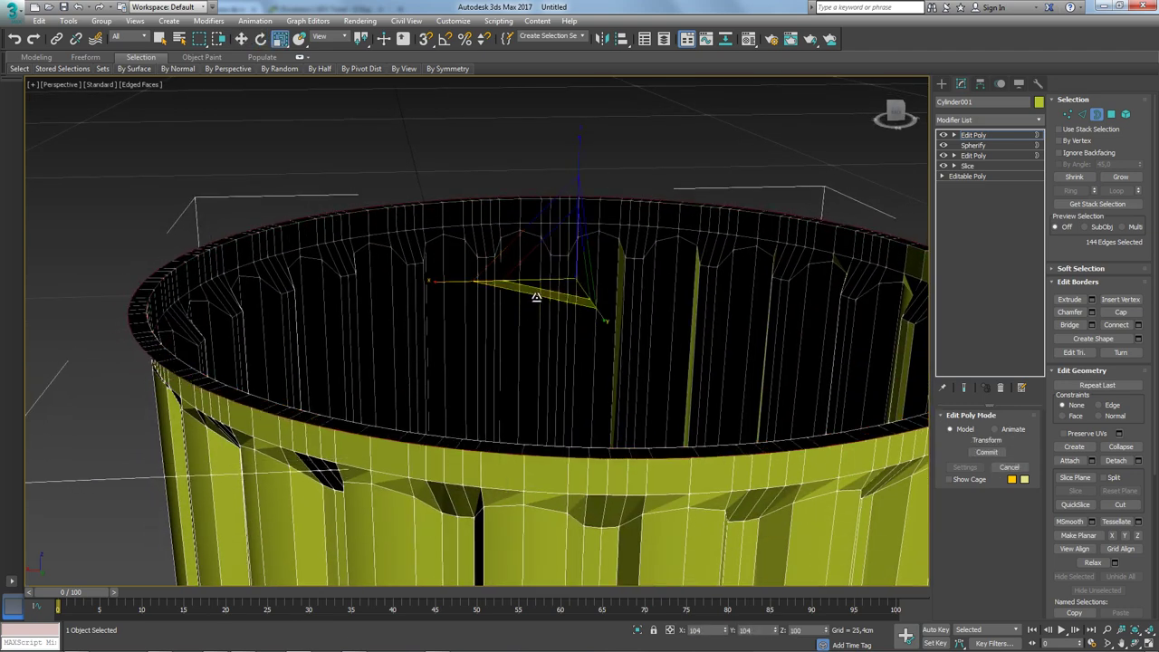
{"action": "key", "text": "w"}
{"action": "left_click_drag", "start_coordinate": [577, 220], "coordinate": [576, 184]}
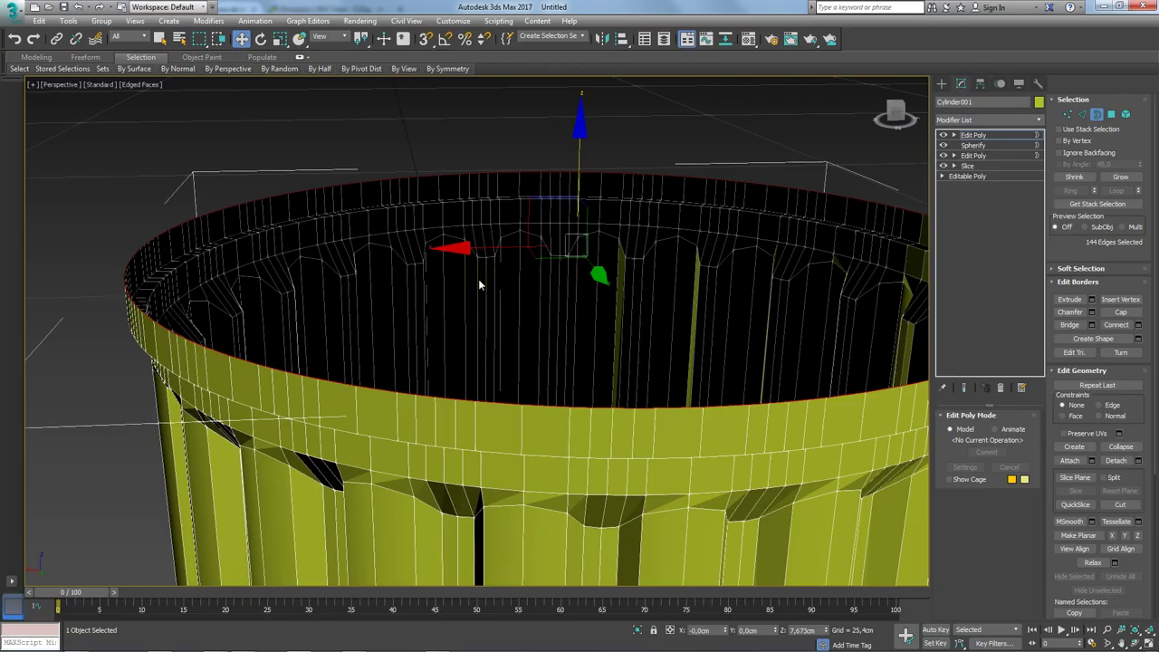
{"action": "key", "text": "r"}
{"action": "left_click_drag", "start_coordinate": [537, 263], "coordinate": [536, 262]}
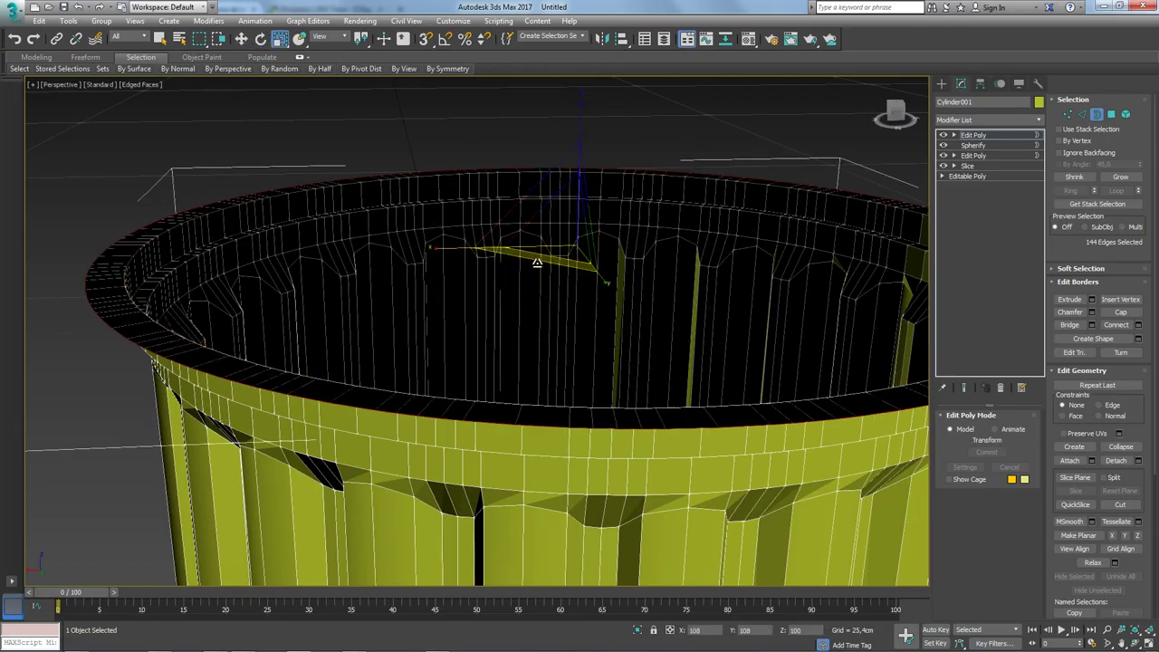
- Clear the edge selection and select the pot's bottom opening border loop
{"action": "key", "text": "z"}
{"action": "mouse_move", "coordinate": [536, 262]}
{"action": "middle_mouse_down", "text": "alt"}
{"action": "mouse_move", "coordinate": [601, 405]}
{"action": "mouse_move", "coordinate": [569, 325]}
{"action": "mouse_move", "coordinate": [543, 335]}
{"action": "middle_mouse_up", "text": "alt"}
{"action": "scroll", "coordinate": [489, 330], "scroll_direction": "up", "scroll_amount": 3}
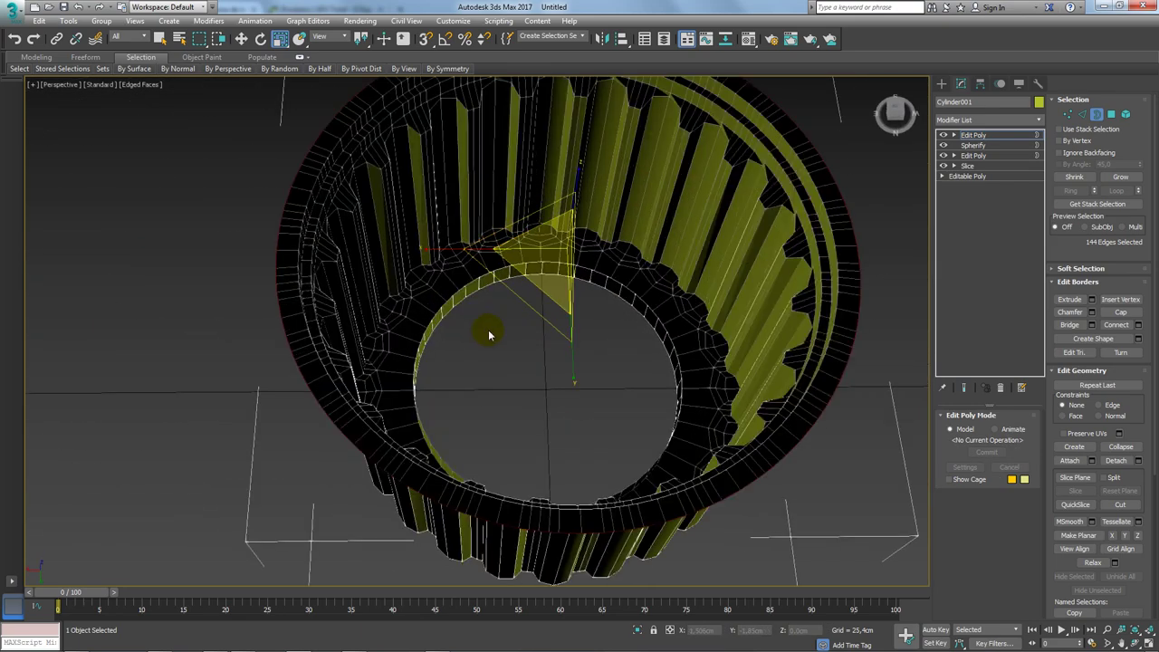
{"action": "mouse_move", "coordinate": [489, 330]}
{"action": "left_mouse_down"}
{"action": "mouse_move", "coordinate": [526, 297]}
{"action": "mouse_move", "coordinate": [517, 293]}
{"action": "left_mouse_up"}
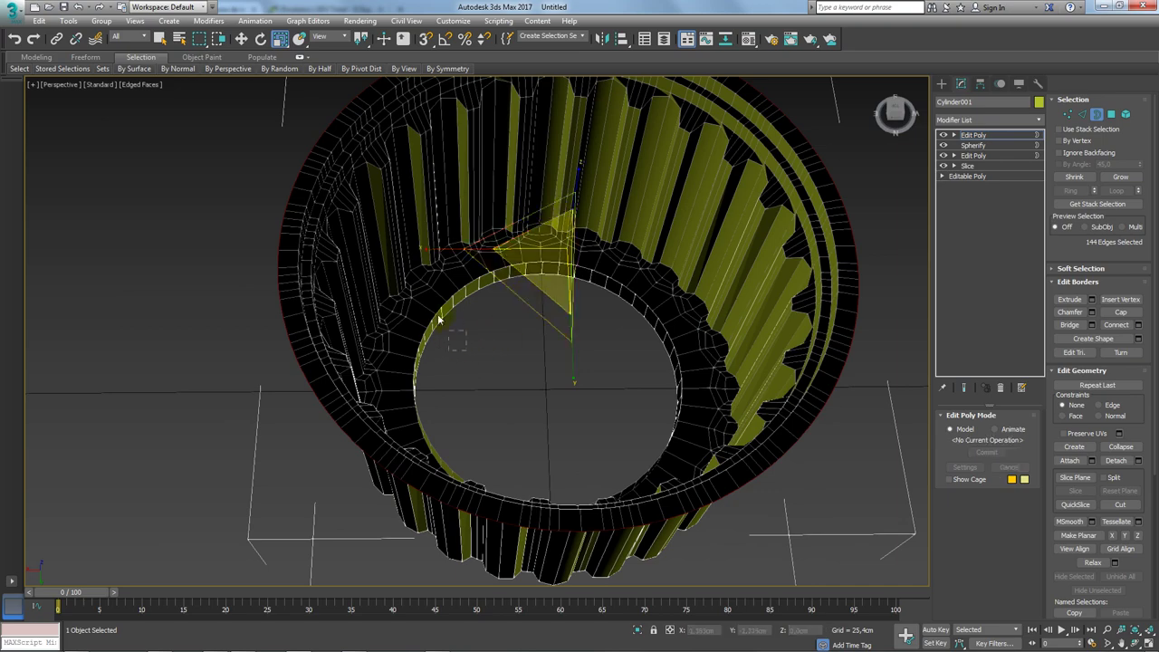
{"action": "left_click", "coordinate": [599, 380]}
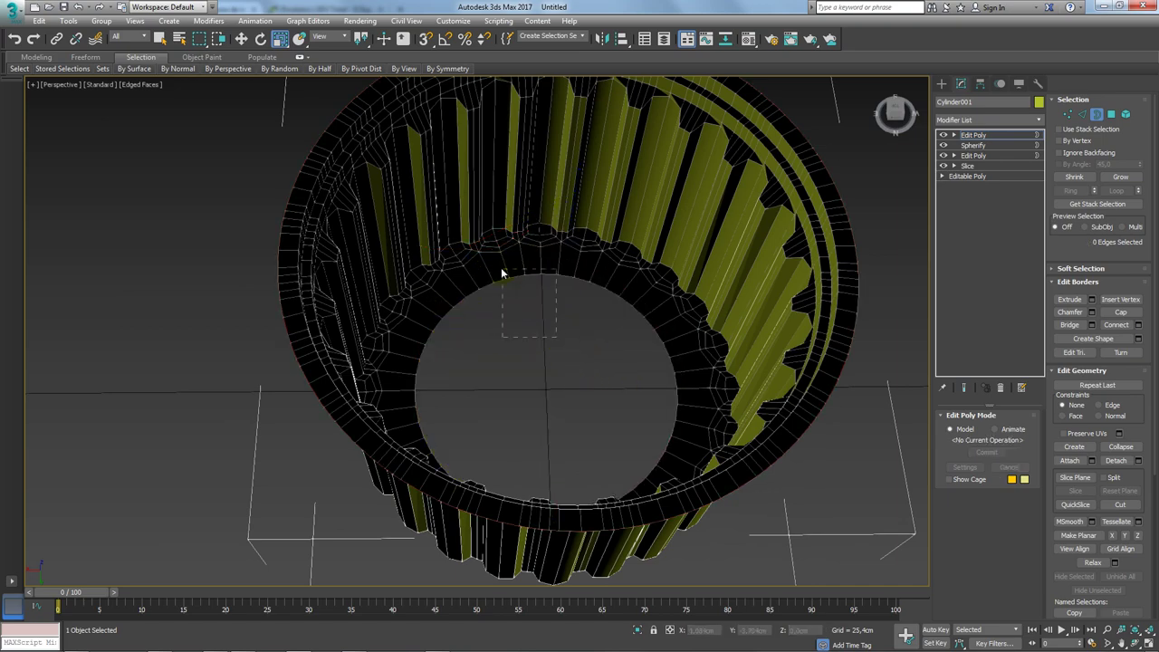
{"action": "left_click_drag", "start_coordinate": [556, 337], "coordinate": [501, 267]}
{"action": "middle_click_drag", "start_coordinate": [501, 267], "coordinate": [582, 334], "text": "alt"}
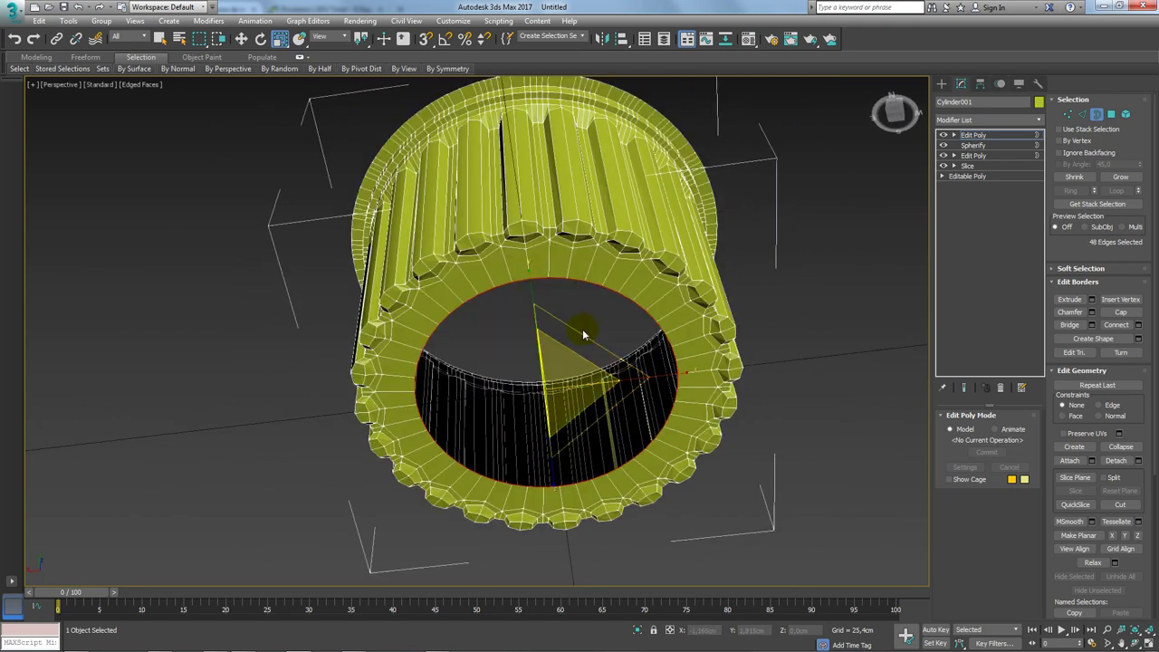
{"action": "left_click_drag", "start_coordinate": [582, 334], "coordinate": [591, 338]}
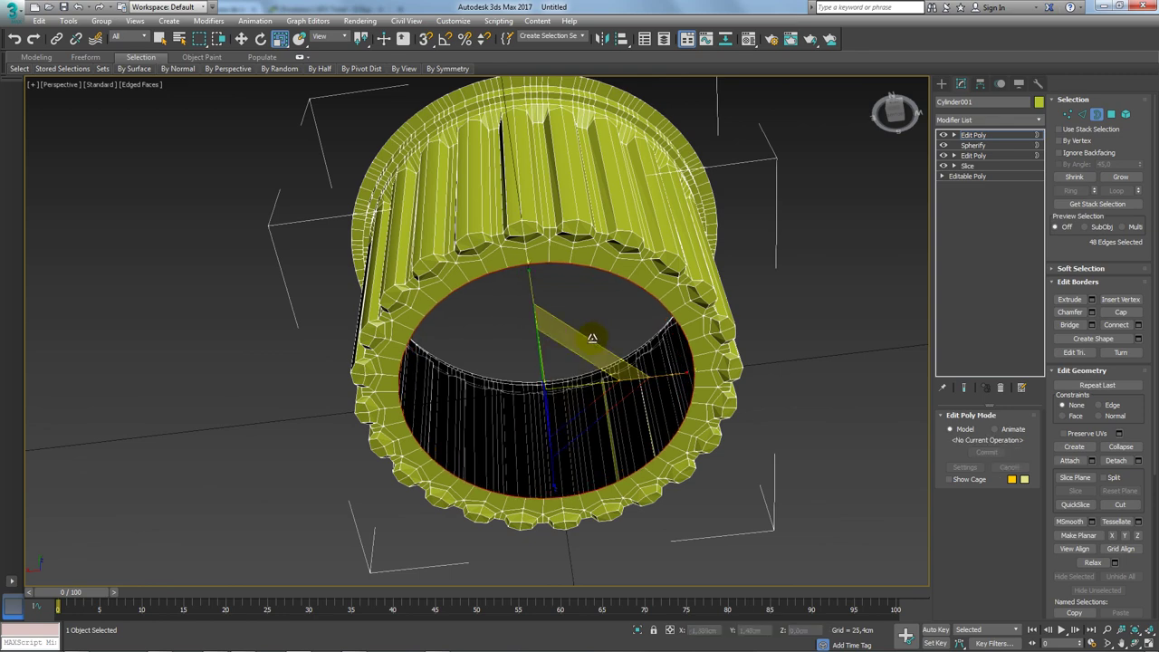
{"action": "middle_click_drag", "start_coordinate": [591, 338], "coordinate": [527, 339], "text": "alt"}
- Shift the bottom border and scale it down to a small hole
{"action": "key", "text": "w"}
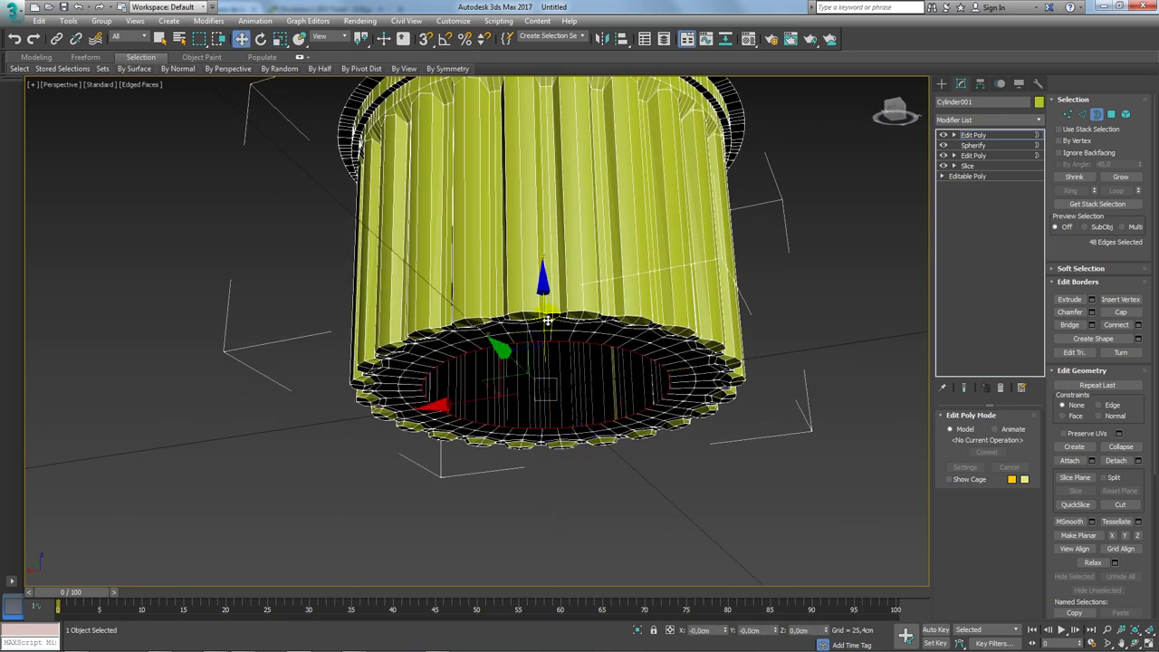
{"action": "left_click_drag", "start_coordinate": [548, 319], "coordinate": [548, 303]}
{"action": "middle_click_drag", "start_coordinate": [549, 303], "coordinate": [557, 325], "text": "alt"}
{"action": "key", "text": "e"}
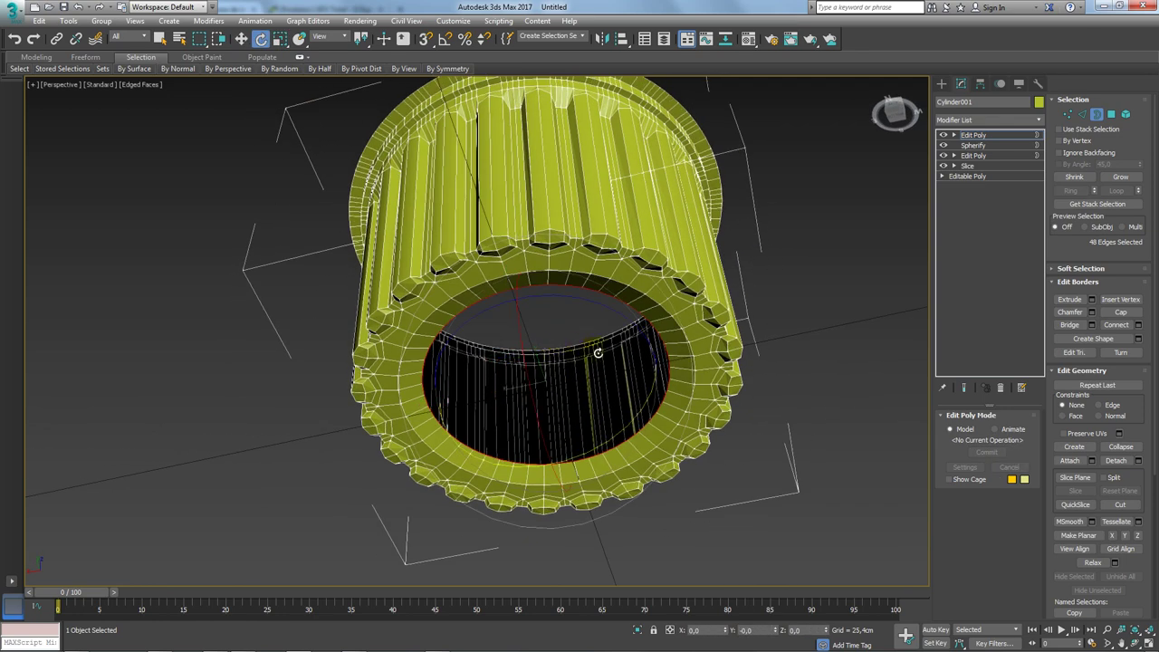
{"action": "key", "text": "r"}
{"action": "left_click_drag", "start_coordinate": [586, 338], "coordinate": [588, 362]}
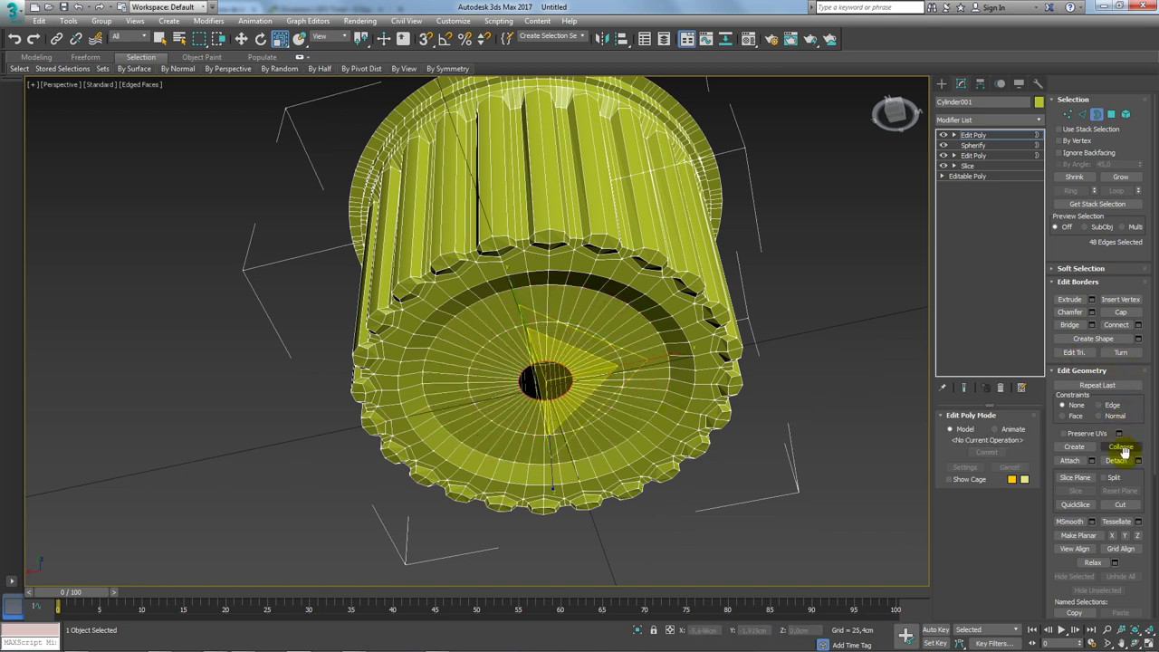
- Collapse the small bottom hole to a single point and exit border editing
{"action": "left_click_drag", "start_coordinate": [1140, 480], "coordinate": [1132, 317]}
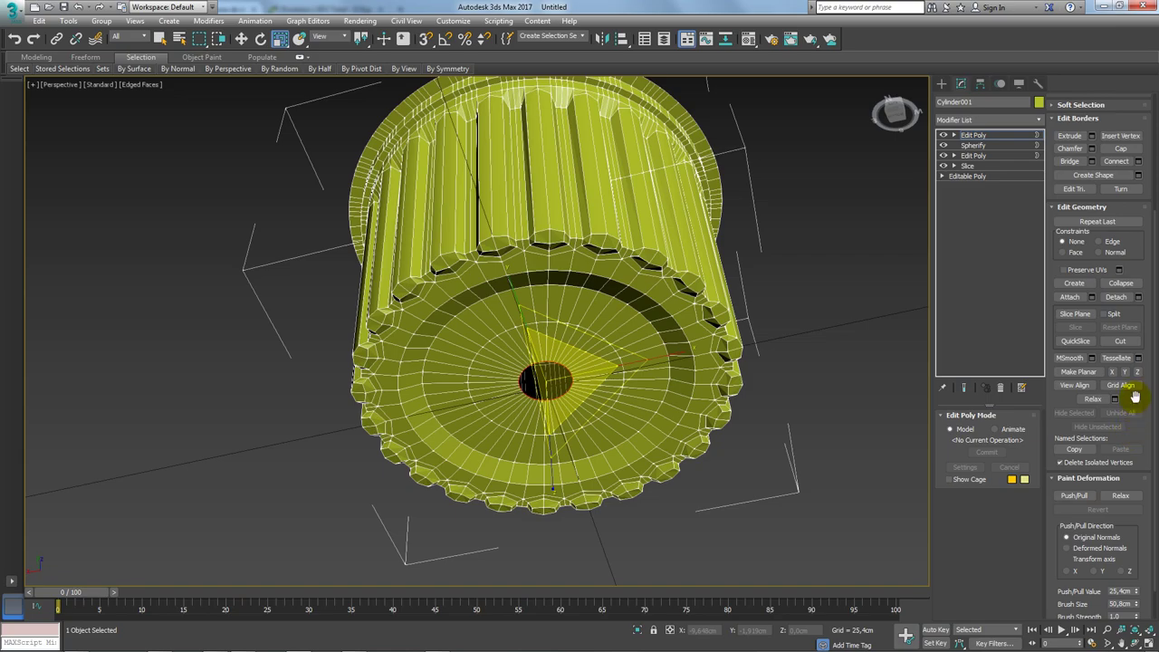
{"action": "left_click_drag", "start_coordinate": [1134, 395], "coordinate": [1131, 357]}
{"action": "left_click", "coordinate": [1121, 308]}
{"action": "middle_click_drag", "start_coordinate": [703, 338], "coordinate": [693, 471], "text": "alt"}
{"action": "left_click", "coordinate": [973, 134]}
{"action": "mouse_move", "coordinate": [843, 181]}
{"action": "middle_mouse_down", "text": "alt"}
{"action": "mouse_move", "coordinate": [739, 249]}
{"action": "mouse_move", "coordinate": [388, 267]}
{"action": "middle_mouse_up", "text": "alt"}
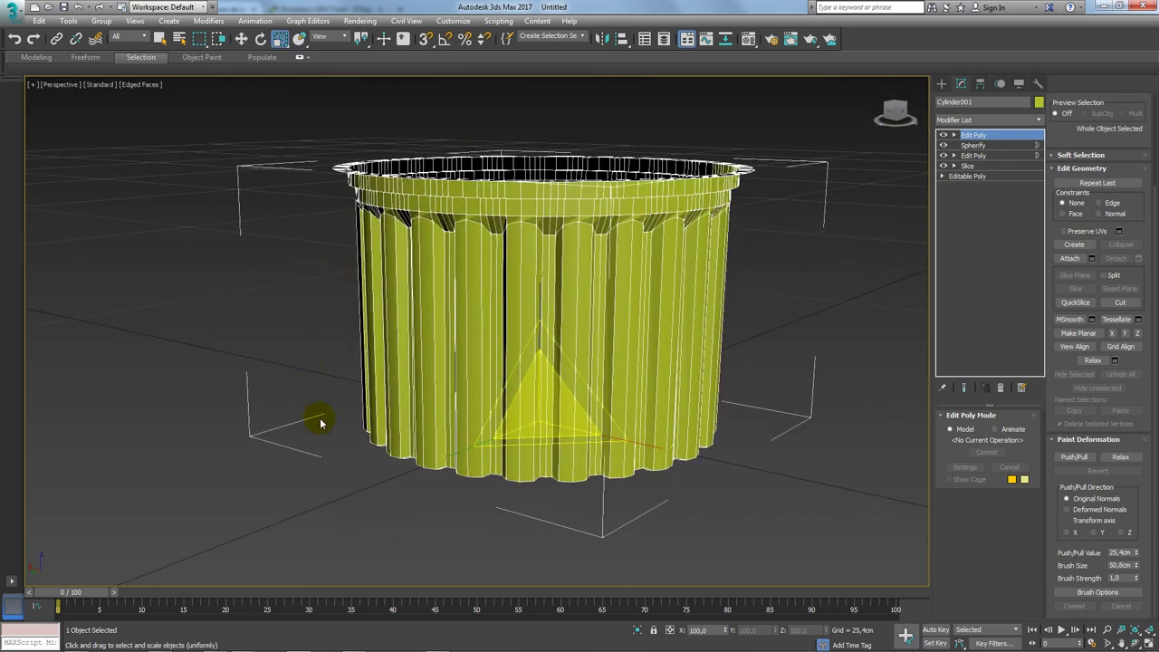
- Add an FFD 2x2x2 modifier to the pot
{"action": "middle_click_drag", "start_coordinate": [321, 422], "coordinate": [422, 357], "text": "alt"}
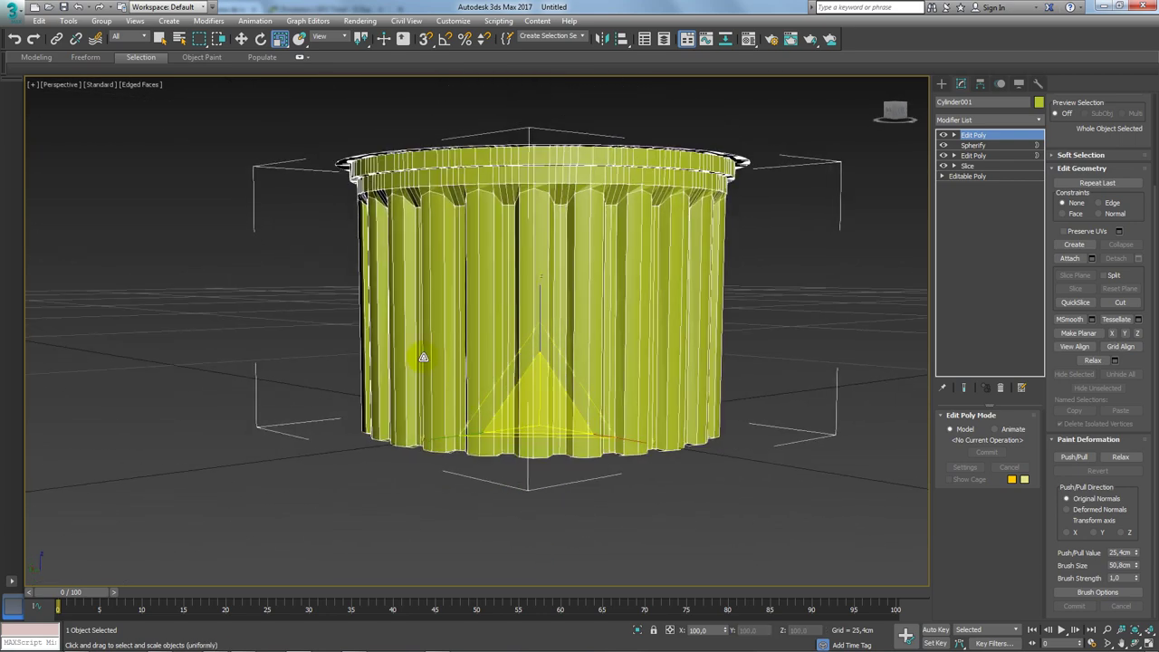
{"action": "middle_click_drag", "start_coordinate": [734, 181], "coordinate": [724, 245], "text": "alt"}
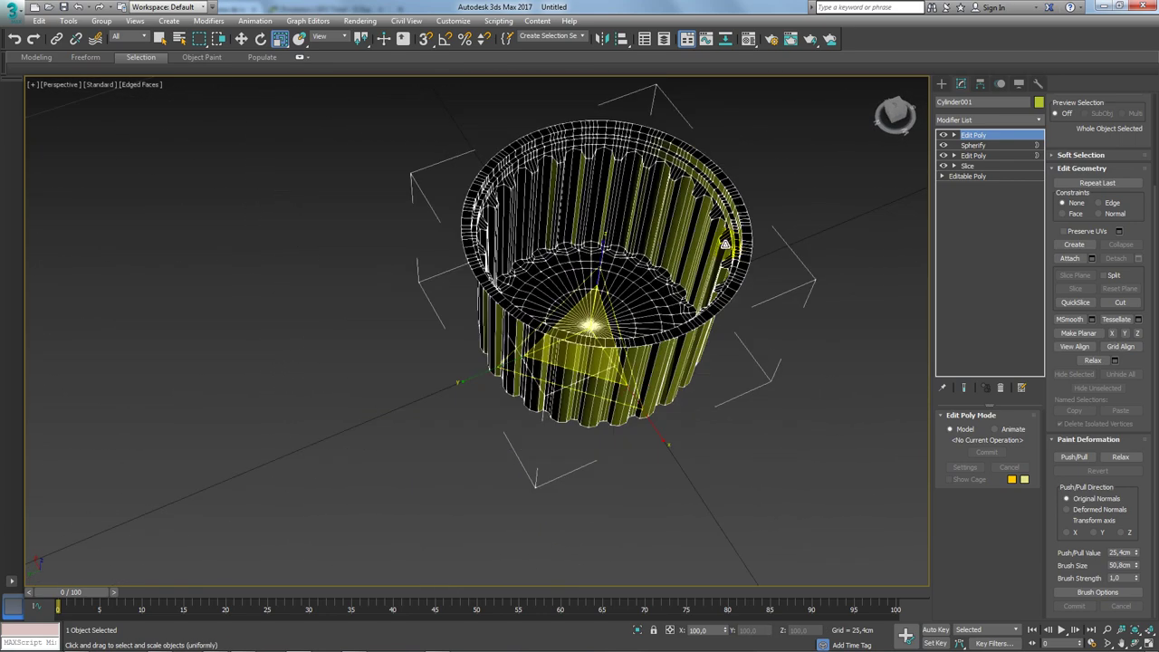
{"action": "left_click", "coordinate": [1038, 119]}
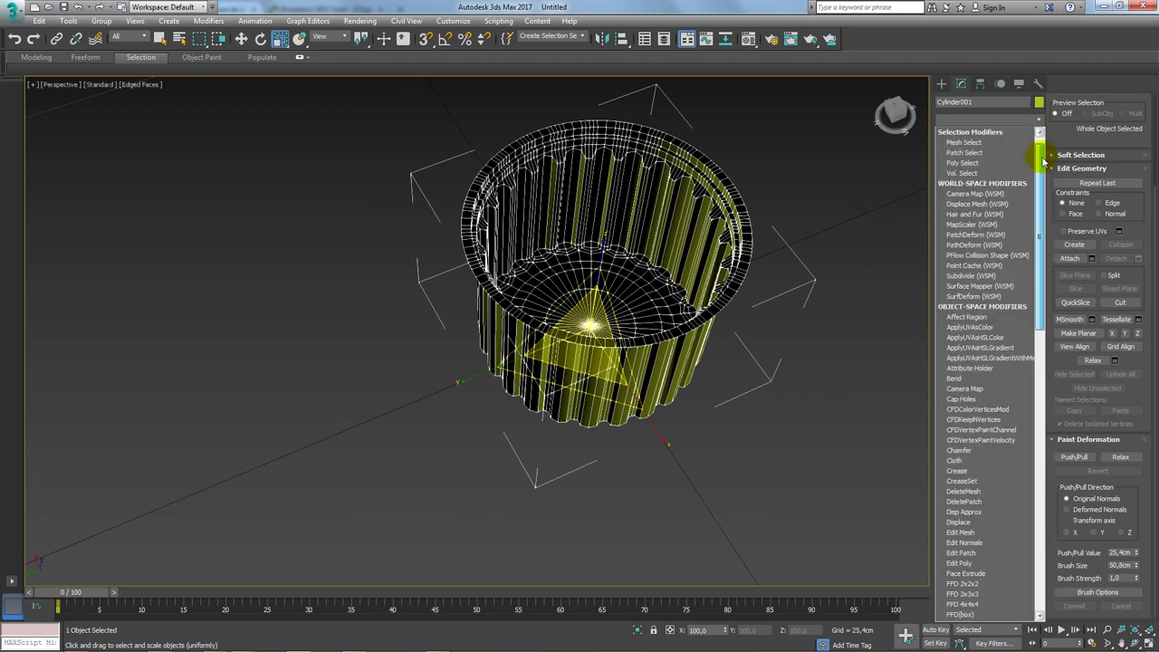
{"action": "scroll", "coordinate": [1041, 168], "scroll_direction": "down", "scroll_amount": 2}
{"action": "scroll", "coordinate": [987, 362], "scroll_direction": "down", "scroll_amount": 2}
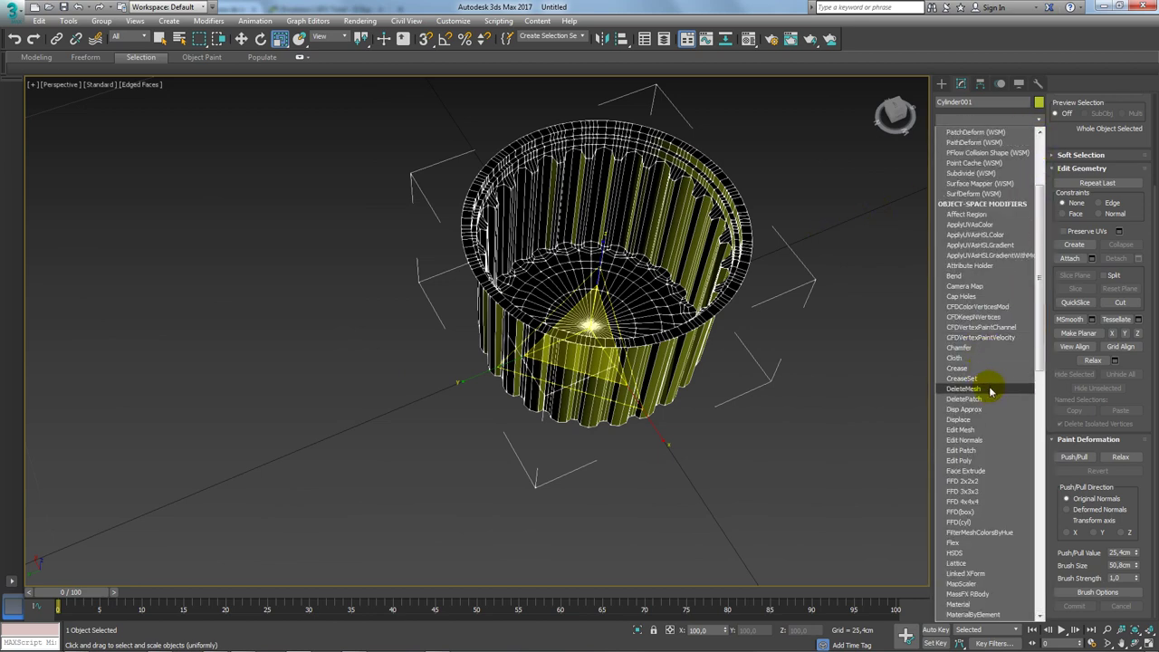
{"action": "left_click", "coordinate": [974, 481]}
- Scale the FFD's top control points outward so the cup flares at the top
{"action": "middle_click_drag", "start_coordinate": [860, 344], "coordinate": [776, 359], "text": "alt"}
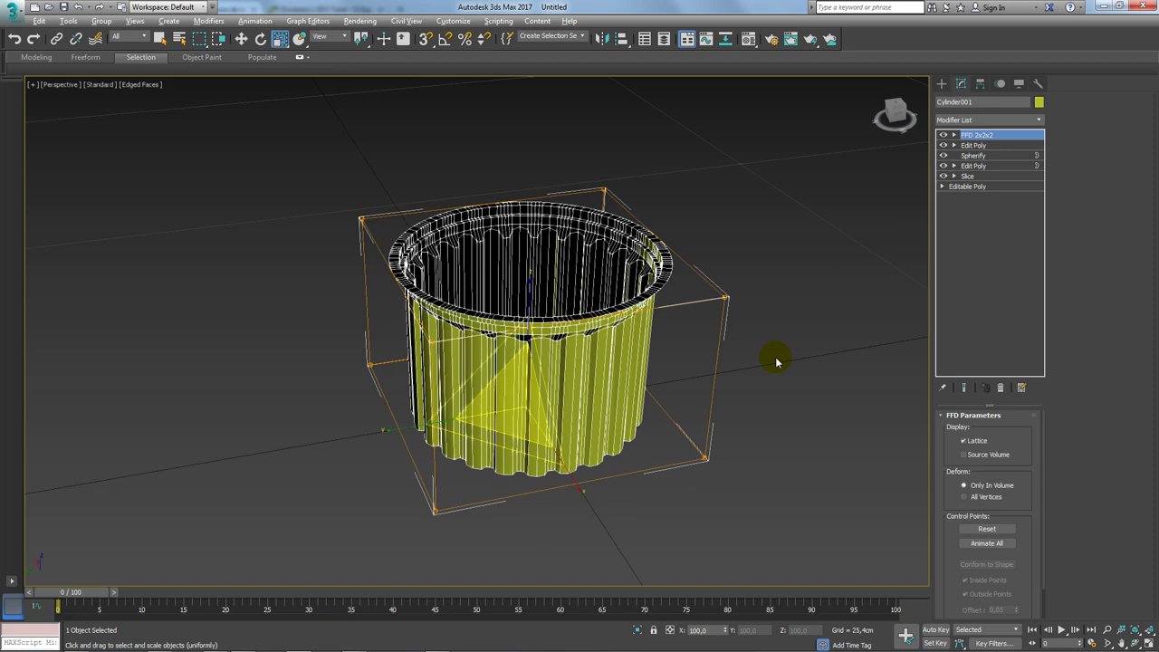
{"action": "left_click", "coordinate": [953, 134]}
{"action": "left_click", "coordinate": [986, 145]}
{"action": "middle_click_drag", "start_coordinate": [822, 225], "coordinate": [808, 192], "text": "alt"}
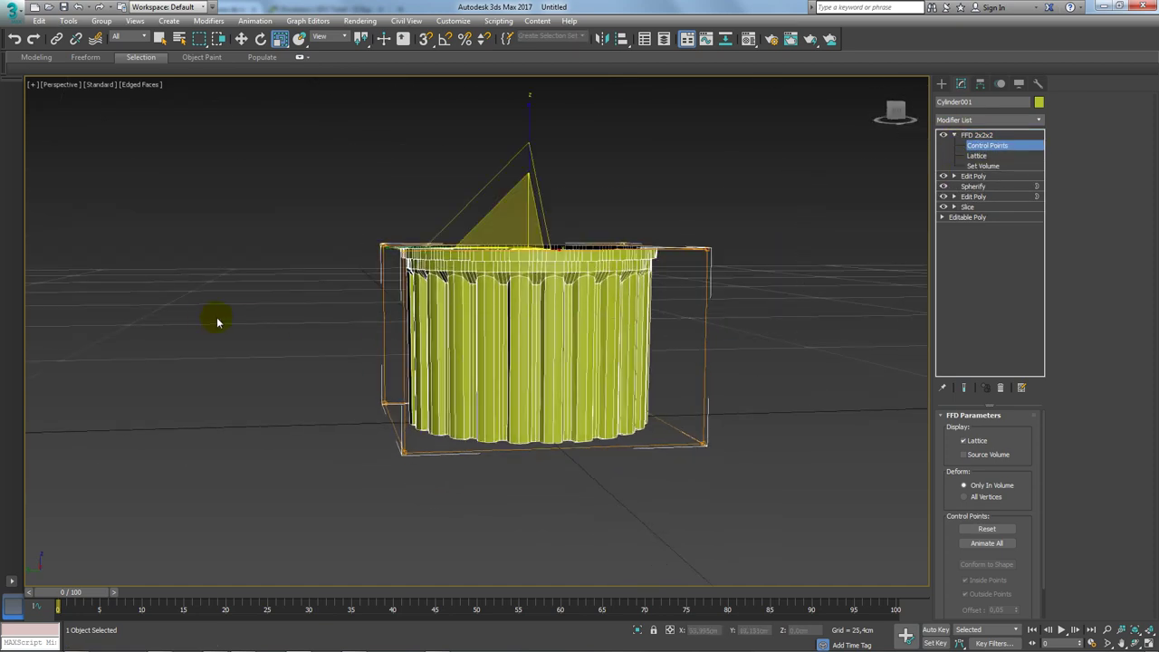
{"action": "left_click_drag", "start_coordinate": [514, 229], "coordinate": [515, 217]}
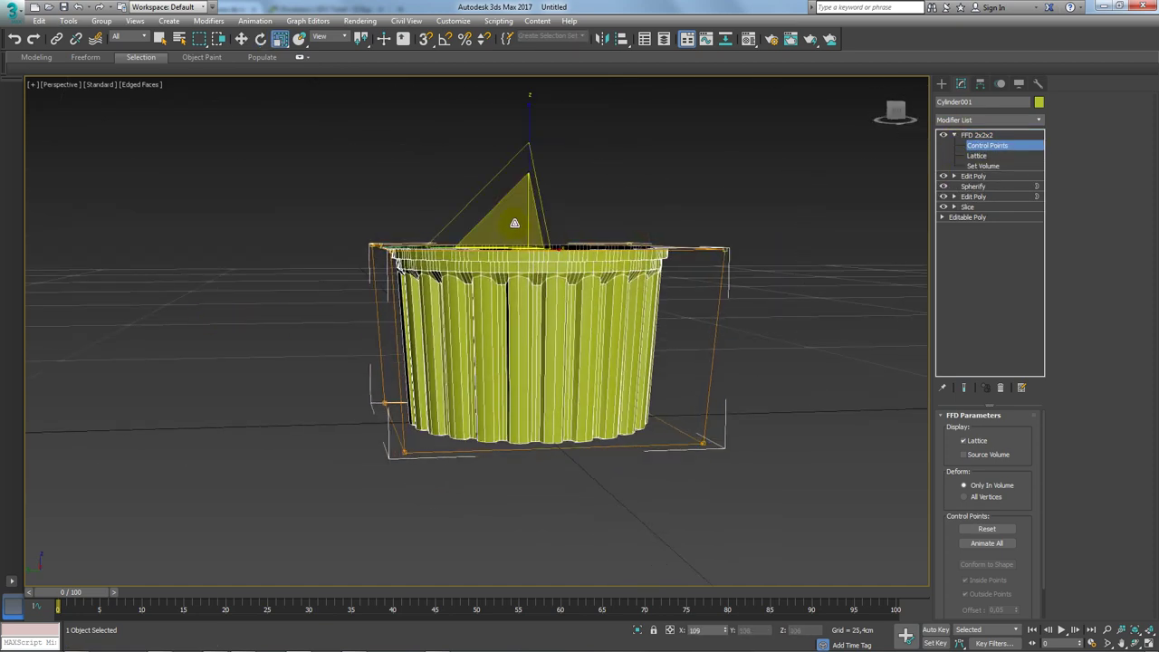
{"action": "mouse_move", "coordinate": [514, 217]}
{"action": "middle_mouse_down", "text": "alt"}
{"action": "mouse_move", "coordinate": [516, 305]}
{"action": "mouse_move", "coordinate": [525, 251]}
{"action": "mouse_move", "coordinate": [513, 237]}
{"action": "mouse_move", "coordinate": [520, 293]}
{"action": "mouse_move", "coordinate": [381, 380]}
{"action": "middle_mouse_up", "text": "alt"}
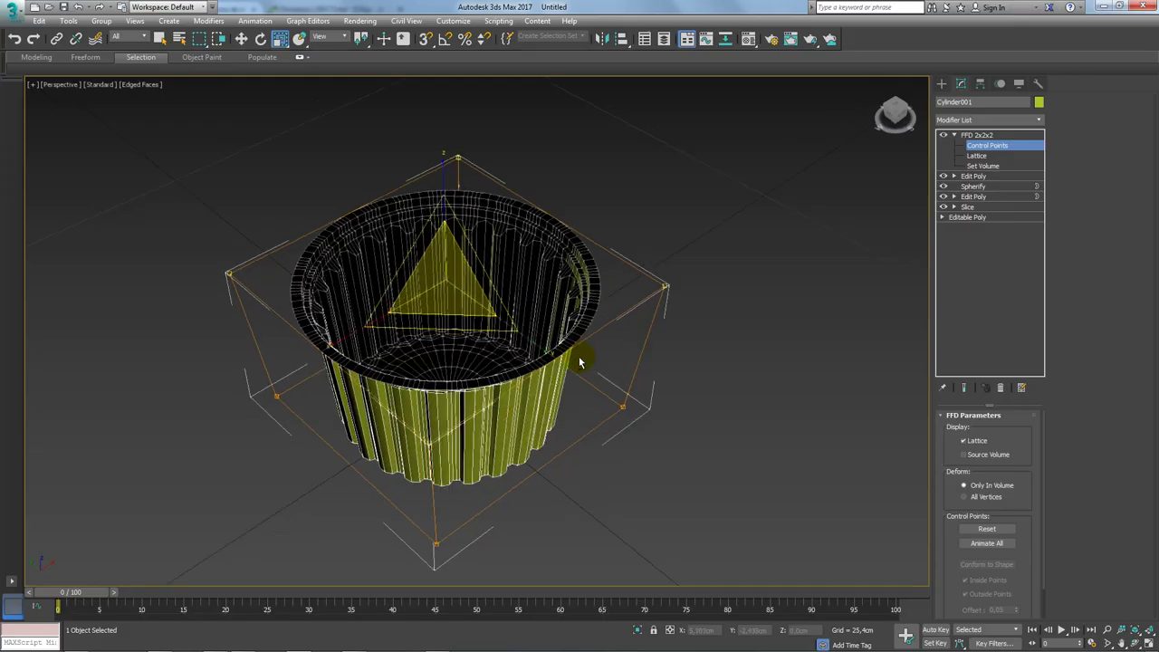
{"action": "mouse_move", "coordinate": [578, 355]}
{"action": "middle_mouse_down", "text": "alt"}
{"action": "mouse_move", "coordinate": [584, 326]}
{"action": "mouse_move", "coordinate": [510, 367]}
{"action": "middle_mouse_up", "text": "alt"}
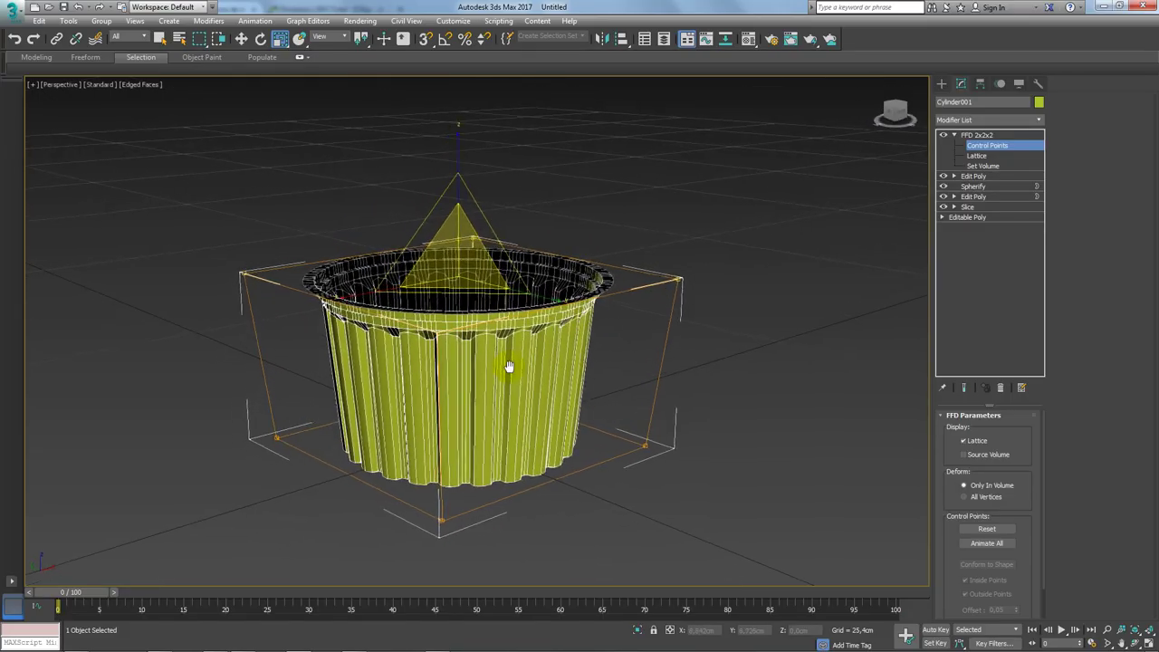
- Leave Control Points and add an Edit Poly modifier above the FFD
{"action": "scroll", "coordinate": [592, 302], "scroll_direction": "up", "scroll_amount": 3}
{"action": "scroll", "coordinate": [592, 302], "scroll_direction": "up", "scroll_amount": 3}
{"action": "scroll", "coordinate": [570, 308], "scroll_direction": "down", "scroll_amount": 1}
{"action": "middle_click_drag", "start_coordinate": [577, 322], "coordinate": [733, 219], "text": "alt"}
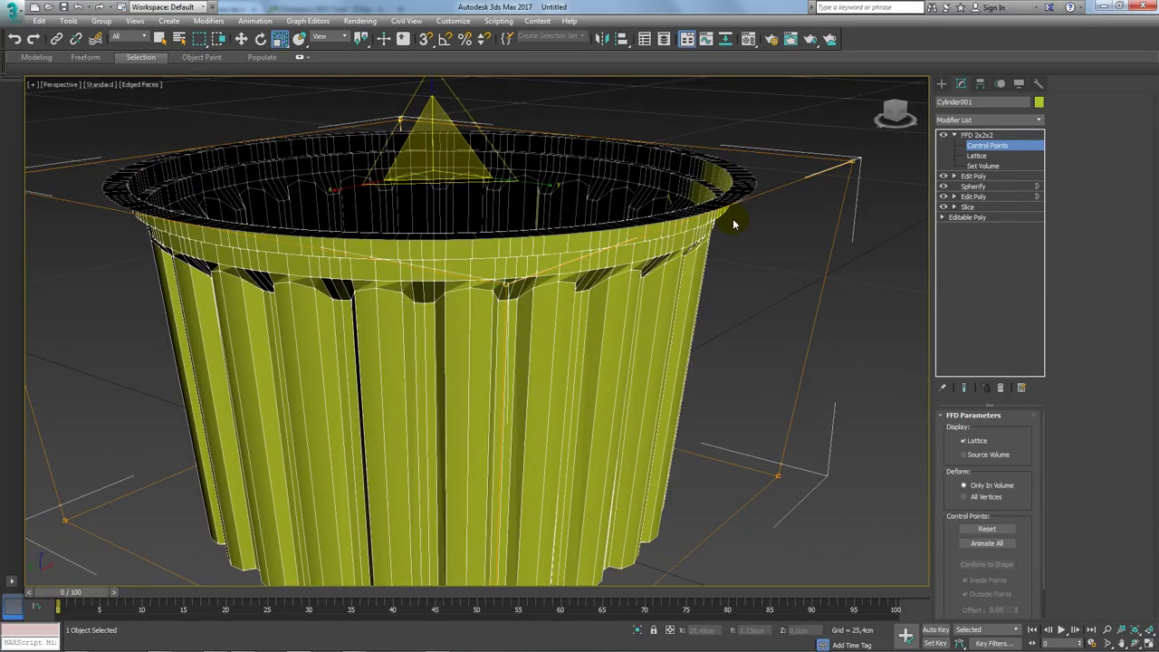
{"action": "left_click", "coordinate": [976, 134]}
{"action": "left_click", "coordinate": [1038, 119]}
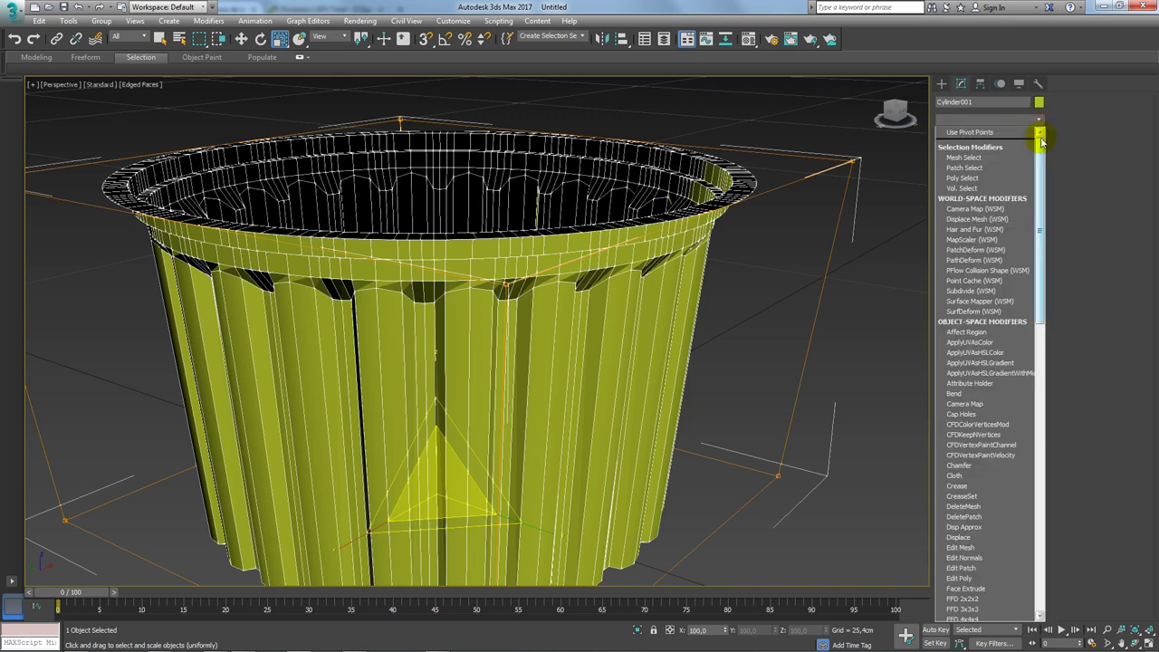
{"action": "scroll", "coordinate": [1030, 246], "scroll_direction": "down", "scroll_amount": 2}
{"action": "left_click", "coordinate": [982, 404]}
- Add TurboSmooth with Iterations set to 2 and Isoline Display enabled
{"action": "scroll", "coordinate": [706, 258], "scroll_direction": "down", "scroll_amount": 2}
{"action": "mouse_move", "coordinate": [814, 343]}
{"action": "middle_mouse_down", "text": "alt"}
{"action": "mouse_move", "coordinate": [706, 259]}
{"action": "mouse_move", "coordinate": [715, 288]}
{"action": "middle_mouse_up", "text": "alt"}
{"action": "left_click", "coordinate": [1040, 121]}
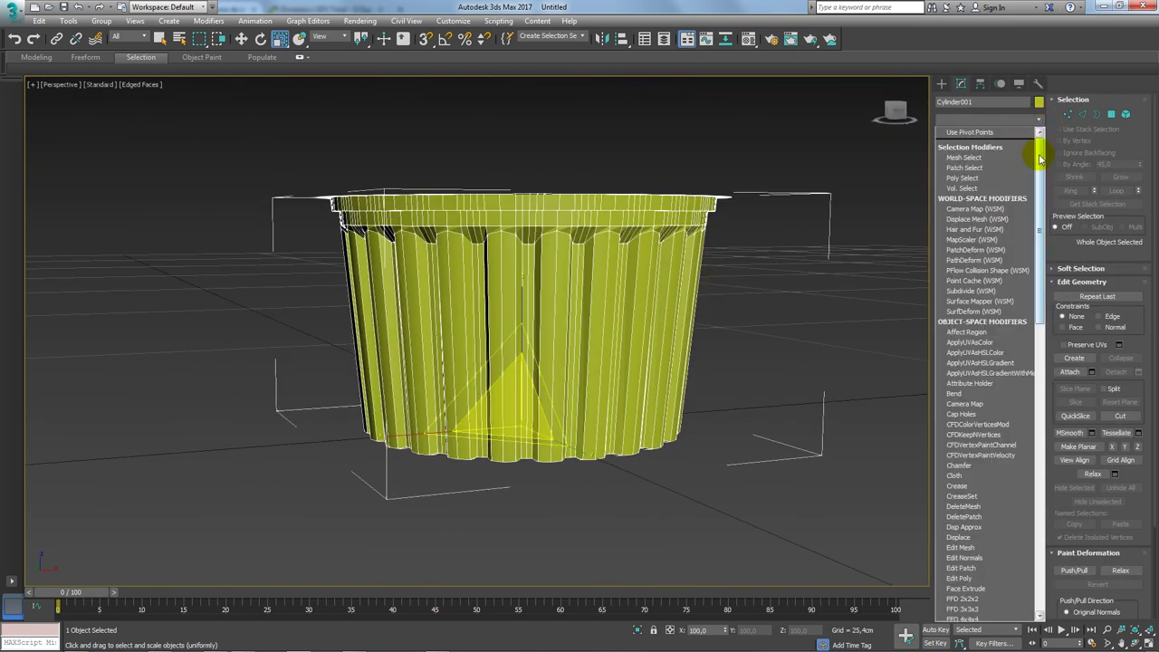
{"action": "left_click_drag", "start_coordinate": [1037, 149], "coordinate": [1037, 534]}
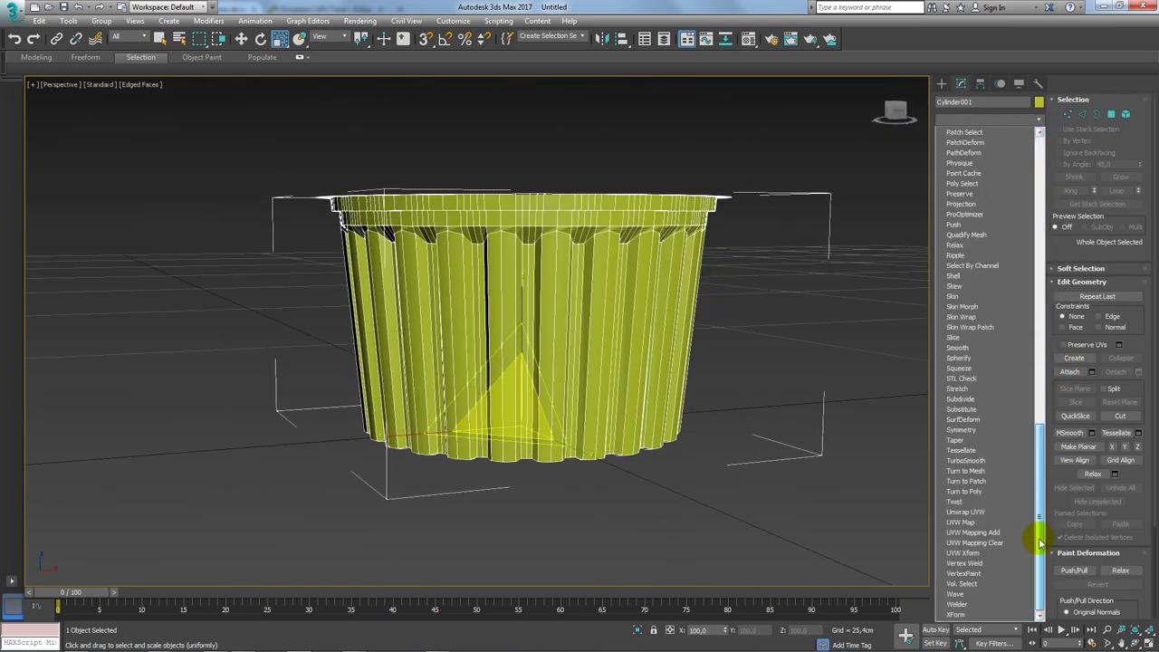
{"action": "left_click", "coordinate": [982, 461]}
{"action": "mouse_move", "coordinate": [769, 447]}
{"action": "middle_mouse_down", "text": "alt"}
{"action": "mouse_move", "coordinate": [662, 439]}
{"action": "mouse_move", "coordinate": [585, 491]}
{"action": "mouse_move", "coordinate": [624, 543]}
{"action": "middle_mouse_up", "text": "alt"}
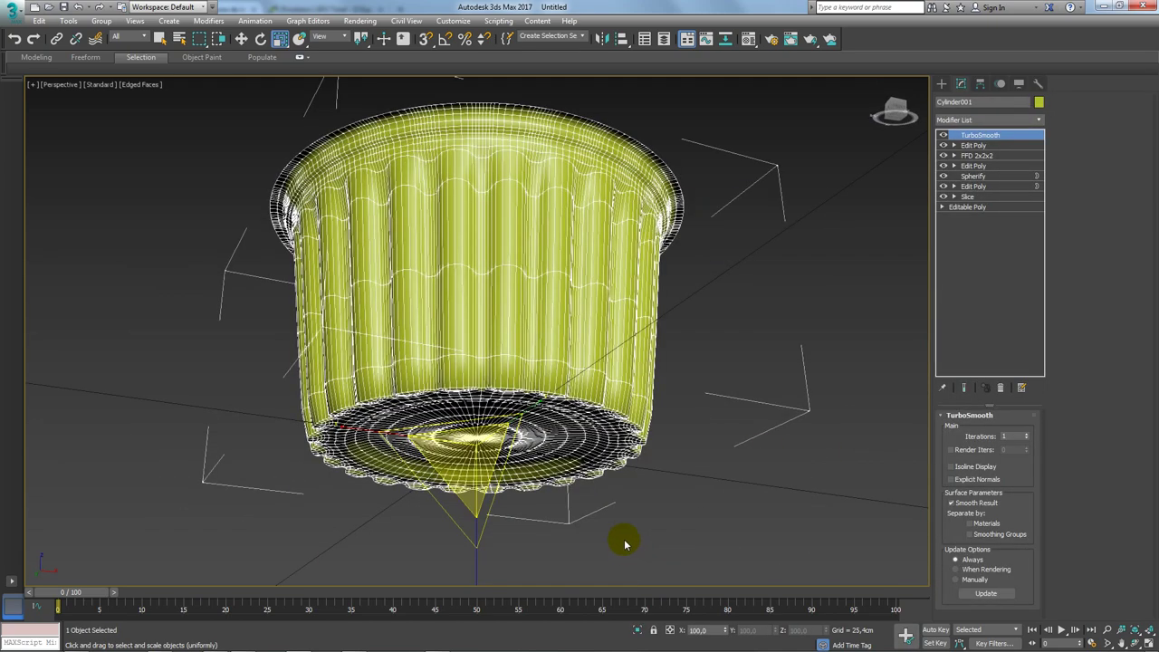
{"action": "scroll", "coordinate": [579, 292], "scroll_direction": "up", "scroll_amount": 5}
{"action": "scroll", "coordinate": [601, 267], "scroll_direction": "down", "scroll_amount": 2}
{"action": "scroll", "coordinate": [600, 266], "scroll_direction": "down", "scroll_amount": 2}
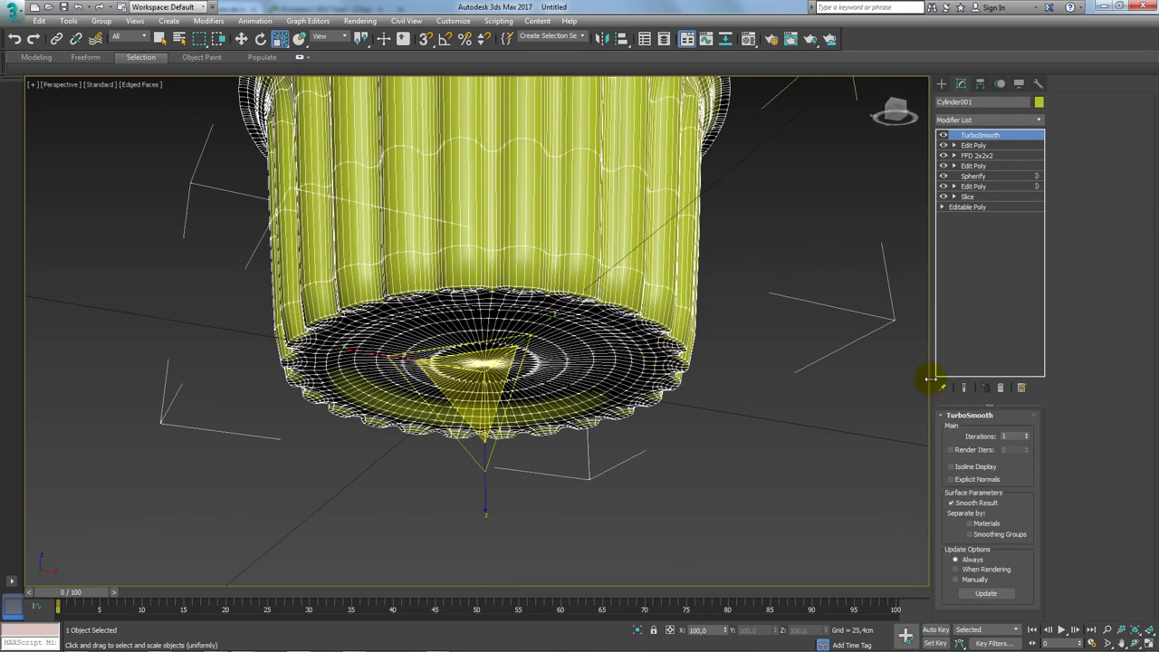
{"action": "left_click", "coordinate": [1026, 433]}
{"action": "left_click", "coordinate": [968, 470]}
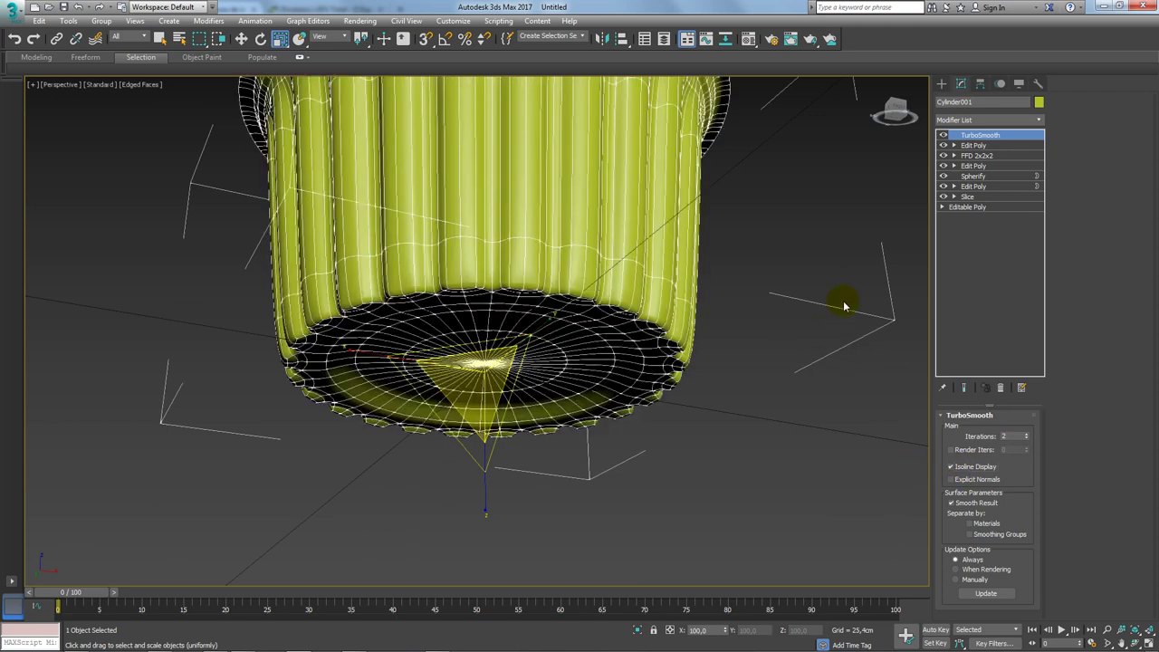
{"action": "mouse_move", "coordinate": [840, 302]}
{"action": "middle_mouse_down", "text": "alt"}
{"action": "mouse_move", "coordinate": [791, 253]}
{"action": "mouse_move", "coordinate": [521, 427]}
{"action": "mouse_move", "coordinate": [589, 440]}
{"action": "mouse_move", "coordinate": [600, 426]}
{"action": "middle_mouse_up", "text": "alt"}
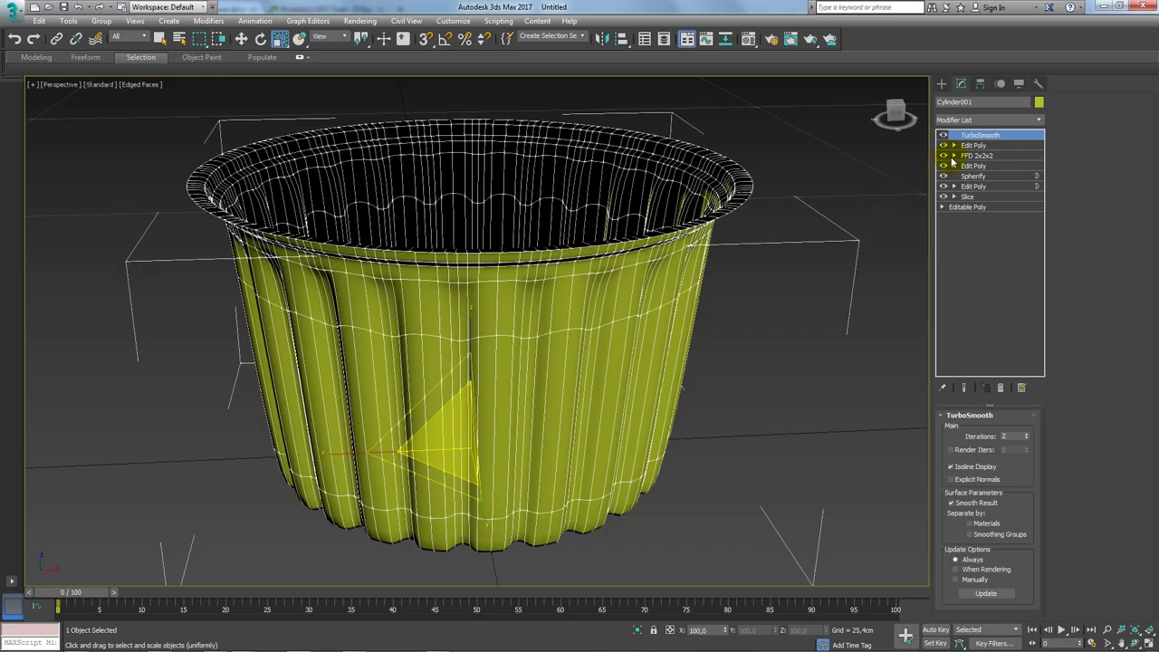
- Switch the top Edit Poly to Edge sub-object level
{"action": "left_click", "coordinate": [954, 146]}
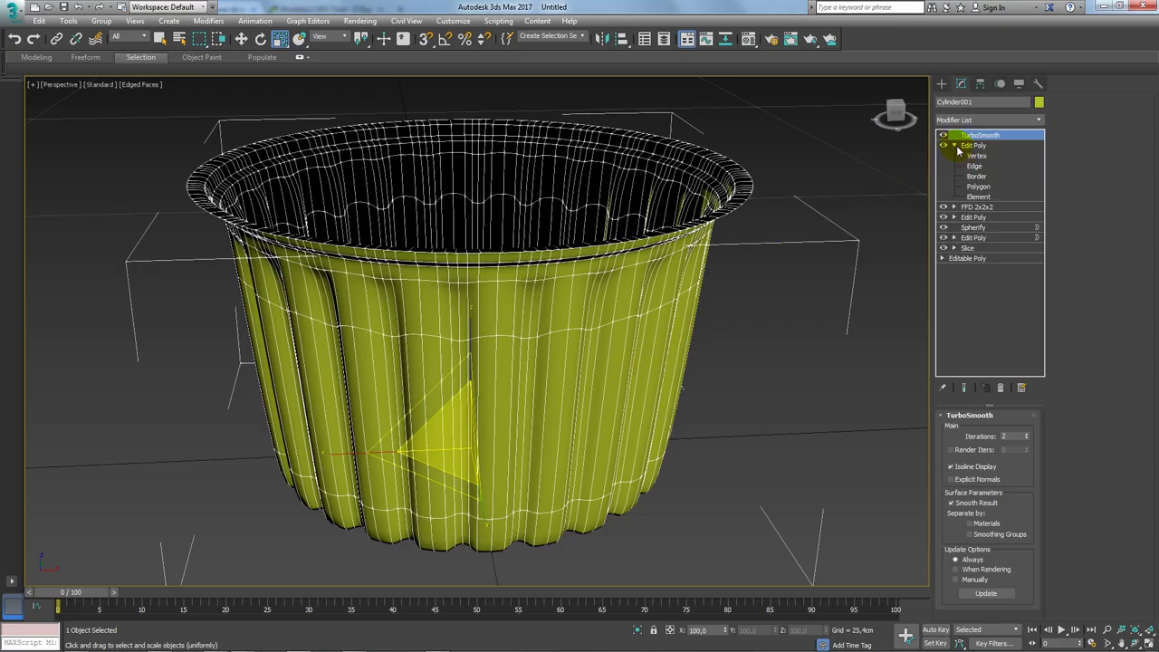
{"action": "left_click", "coordinate": [975, 166]}
{"action": "mouse_move", "coordinate": [909, 202]}
{"action": "middle_mouse_down", "text": "alt"}
{"action": "mouse_move", "coordinate": [711, 214]}
{"action": "mouse_move", "coordinate": [915, 181]}
{"action": "middle_mouse_up", "text": "alt"}
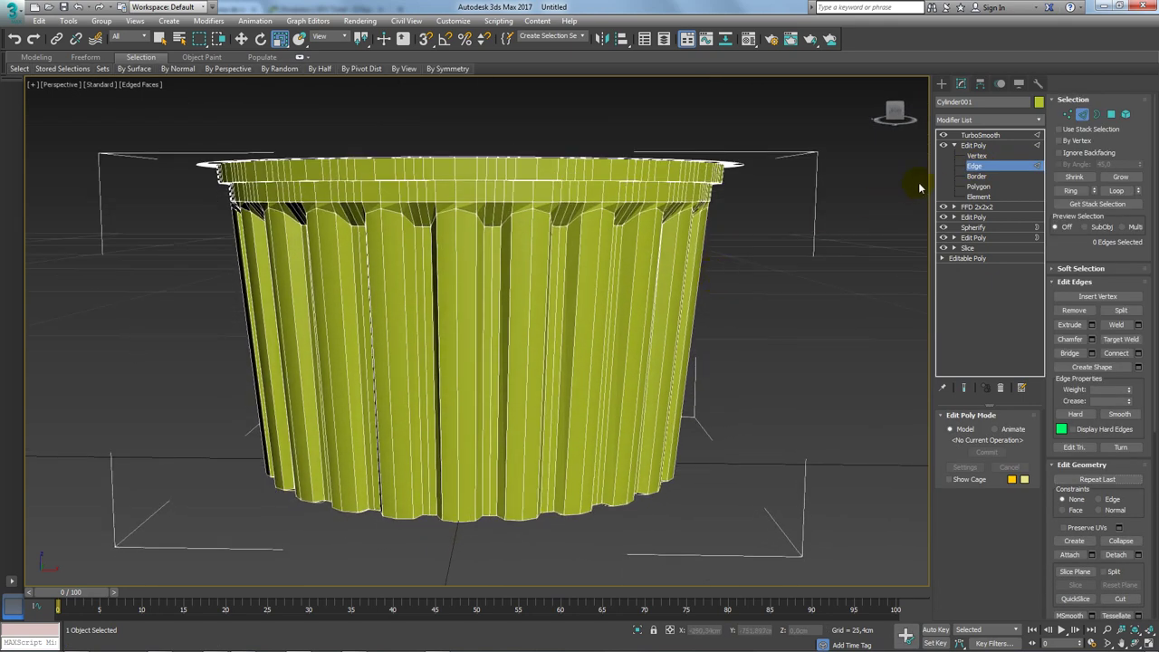
{"action": "scroll", "coordinate": [670, 267], "scroll_direction": "up", "scroll_amount": 3}
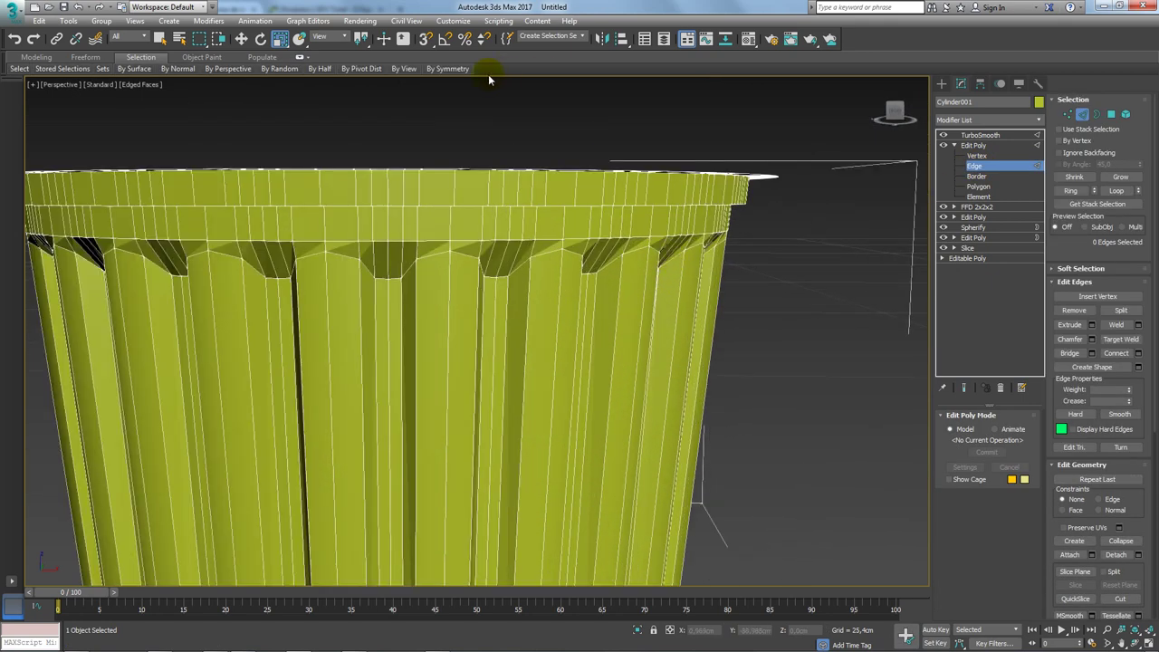
- Insert Swift Loop support loops along the rim and around the flute tops
{"action": "left_click", "coordinate": [299, 58]}
{"action": "left_click", "coordinate": [33, 58]}
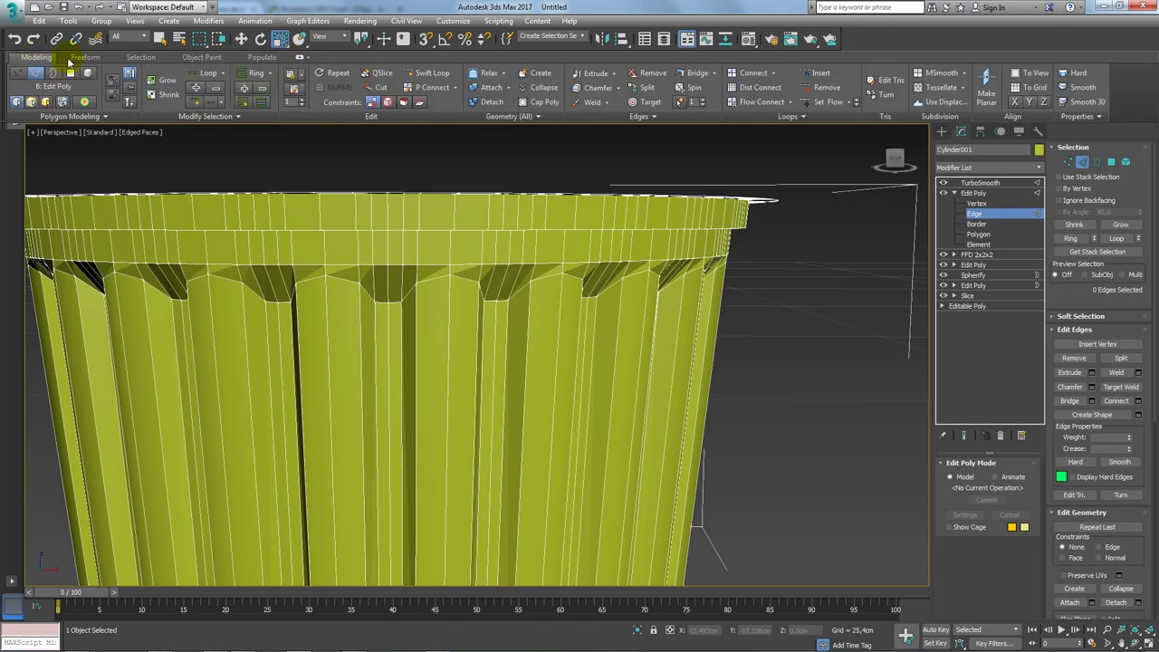
{"action": "left_click", "coordinate": [422, 74]}
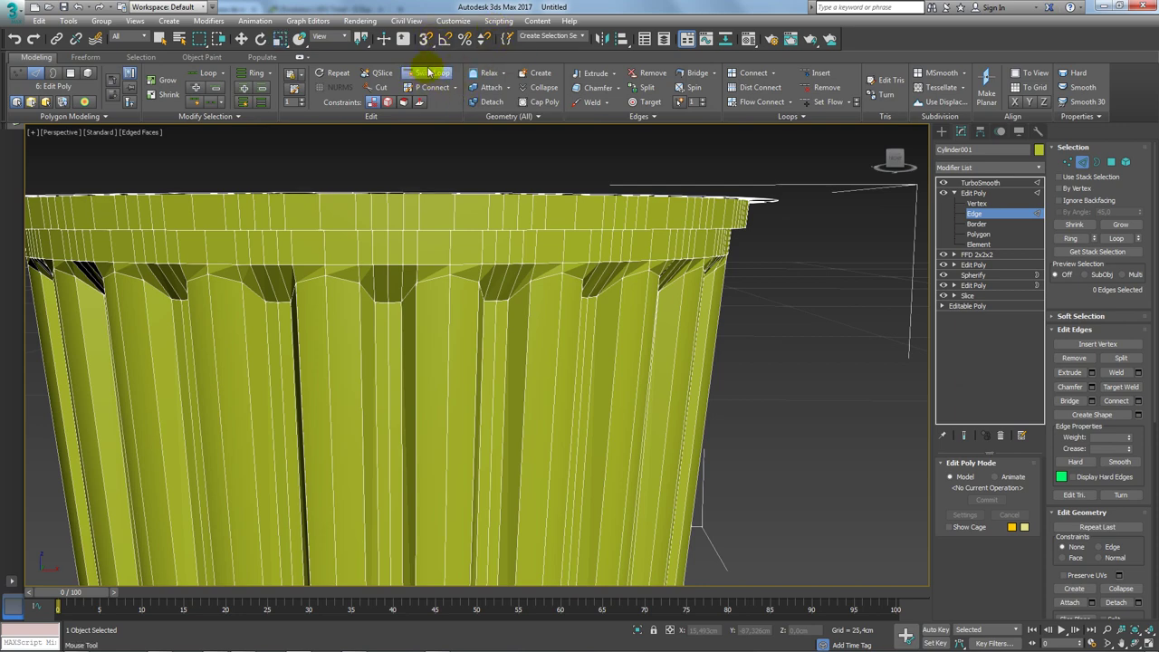
{"action": "scroll", "coordinate": [444, 201], "scroll_direction": "up", "scroll_amount": 3}
{"action": "scroll", "coordinate": [450, 196], "scroll_direction": "up", "scroll_amount": 1}
{"action": "scroll", "coordinate": [465, 233], "scroll_direction": "up", "scroll_amount": 4}
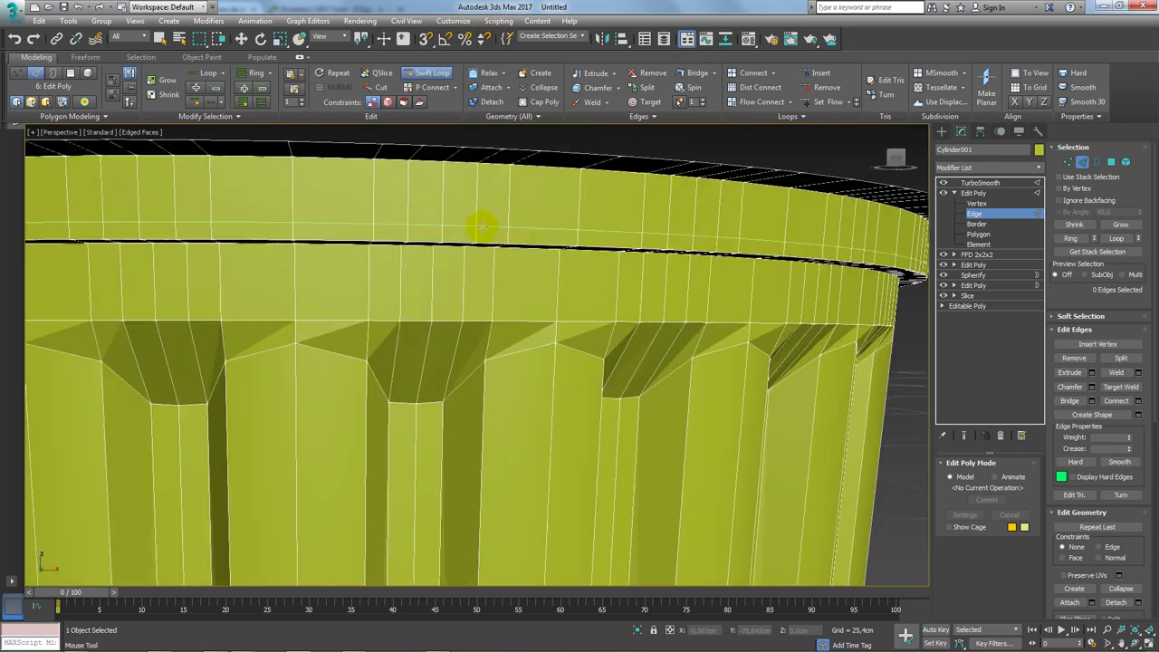
{"action": "left_click", "coordinate": [505, 239]}
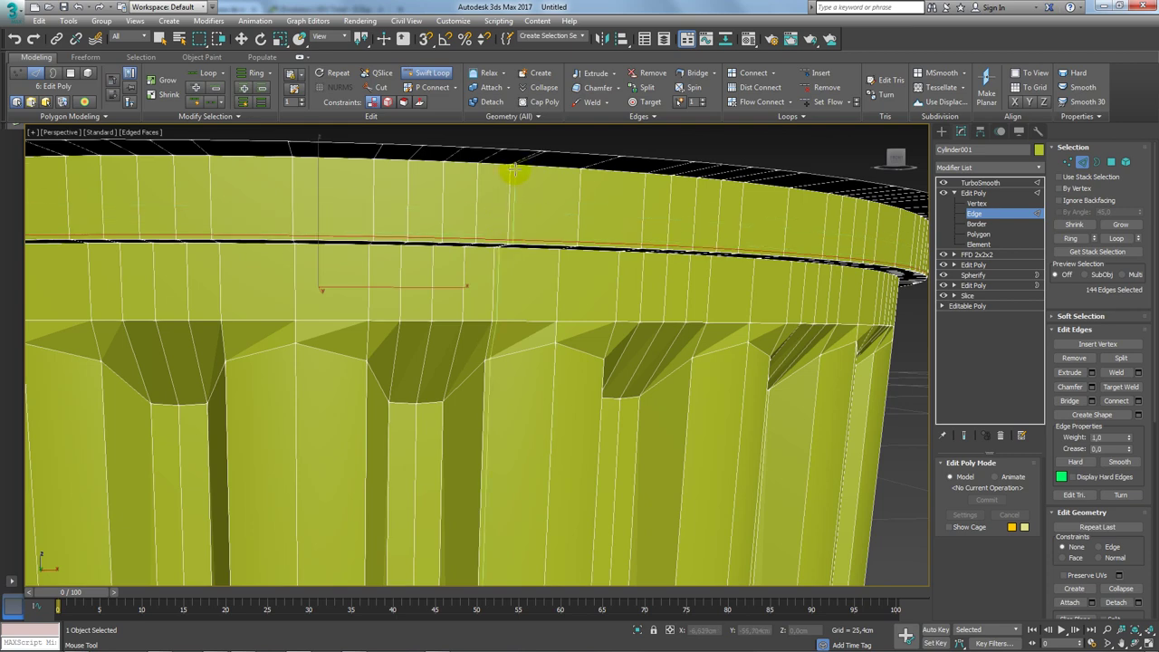
{"action": "left_click", "coordinate": [512, 169]}
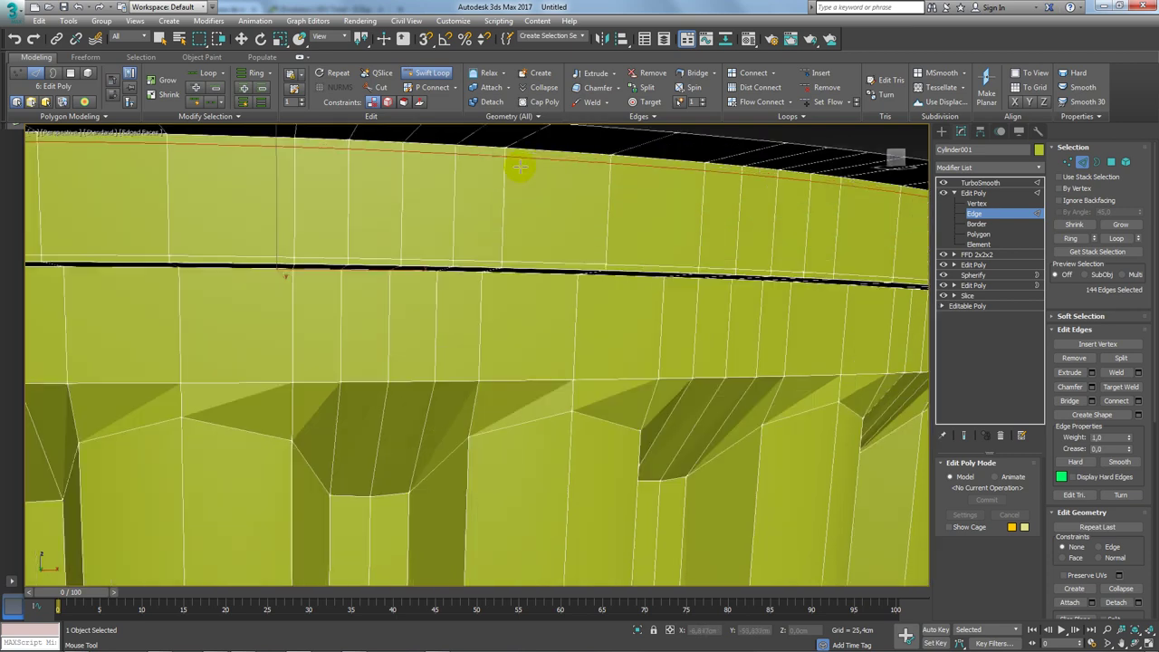
{"action": "middle_click_drag", "start_coordinate": [517, 163], "coordinate": [464, 278], "text": "alt"}
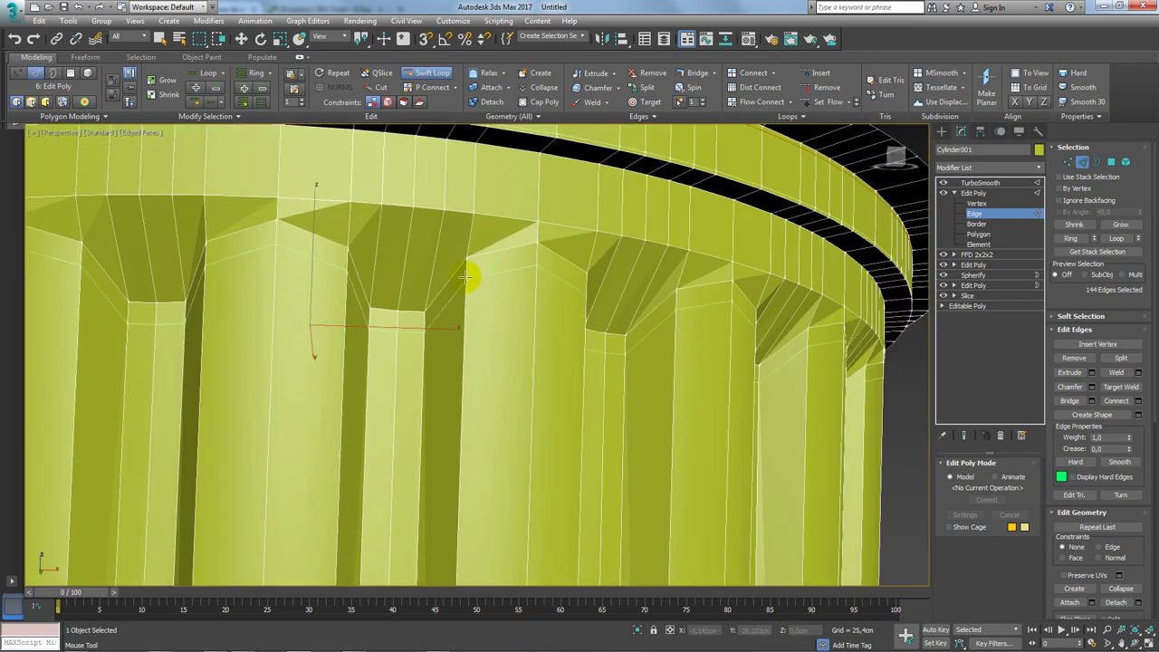
{"action": "left_click", "coordinate": [464, 262]}
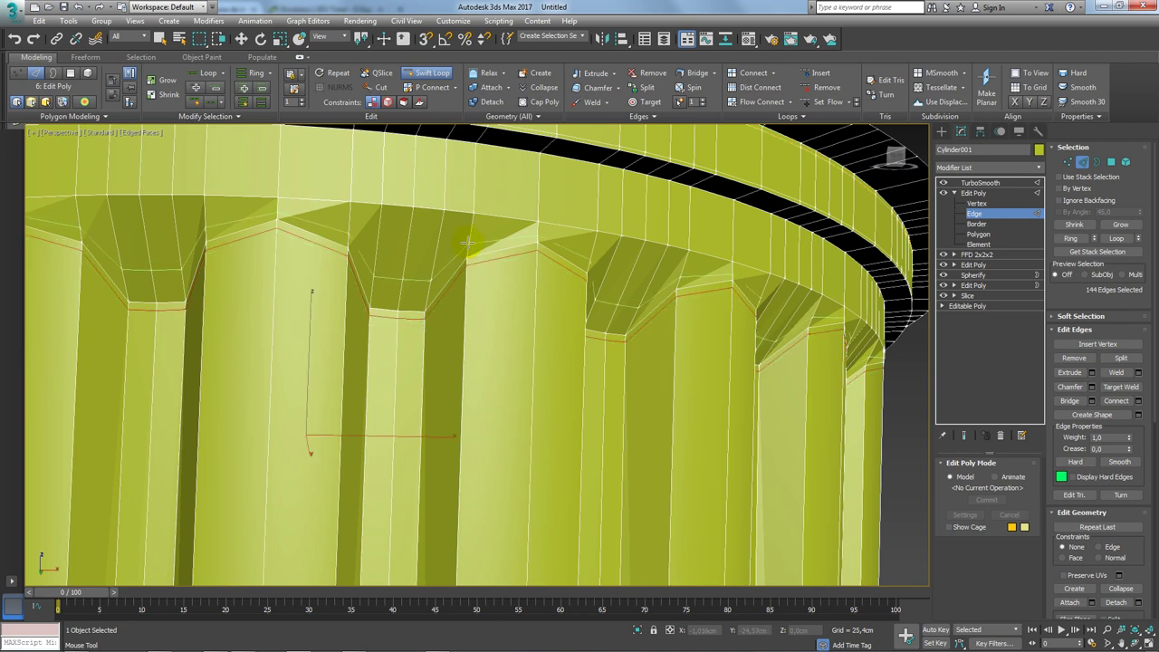
{"action": "left_click_drag", "start_coordinate": [468, 251], "coordinate": [471, 223]}
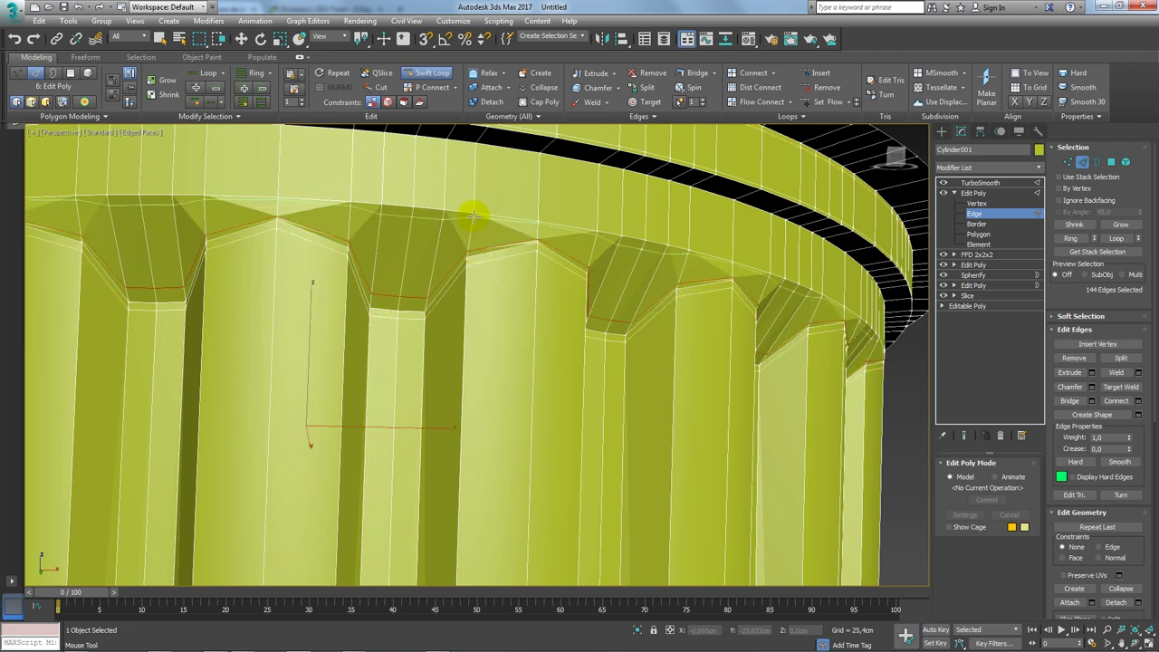
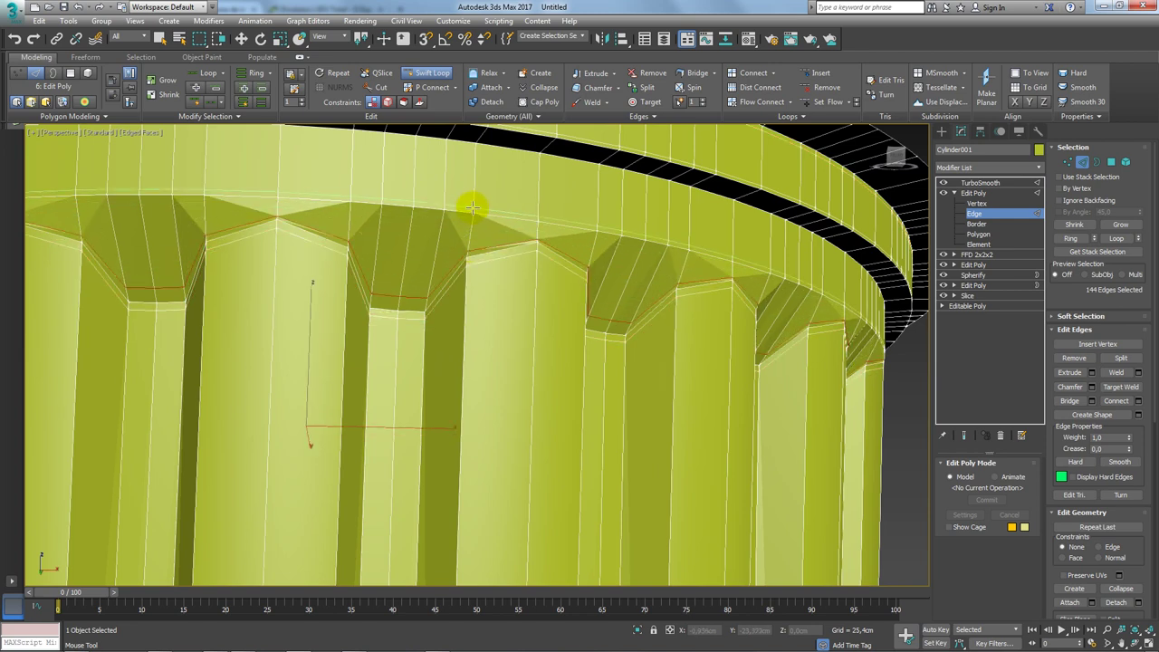
- Add a Swift Loop support edge loop along the top of the cup's rim
{"action": "left_click_drag", "start_coordinate": [474, 208], "coordinate": [480, 192]}
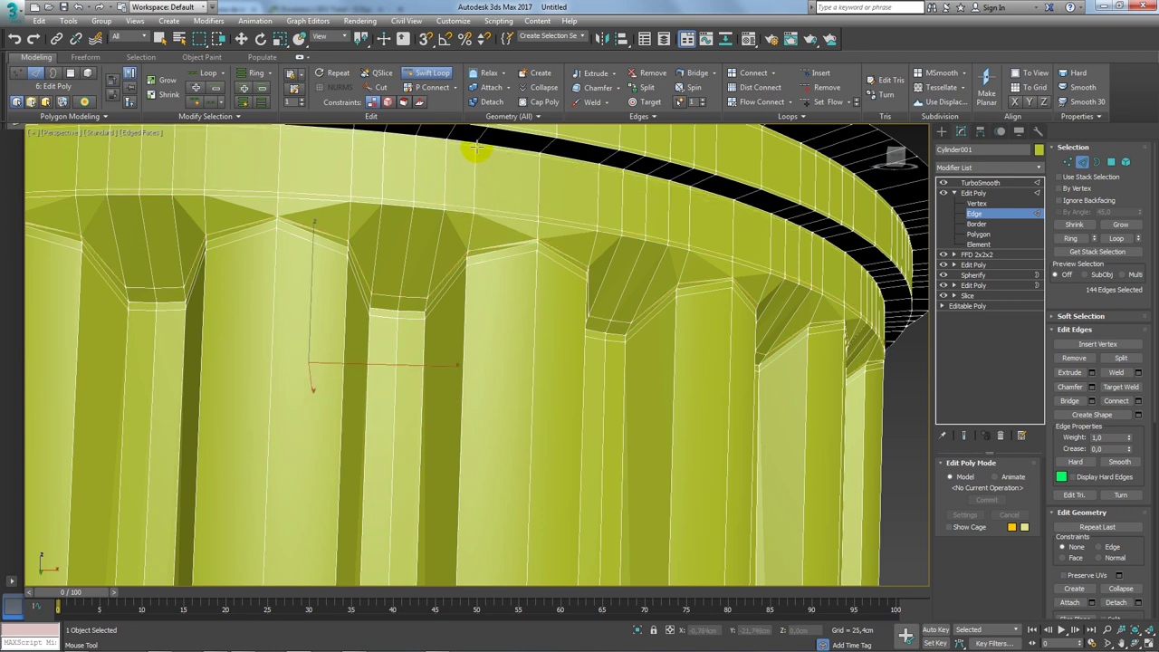
{"action": "left_click_drag", "start_coordinate": [474, 148], "coordinate": [485, 132]}
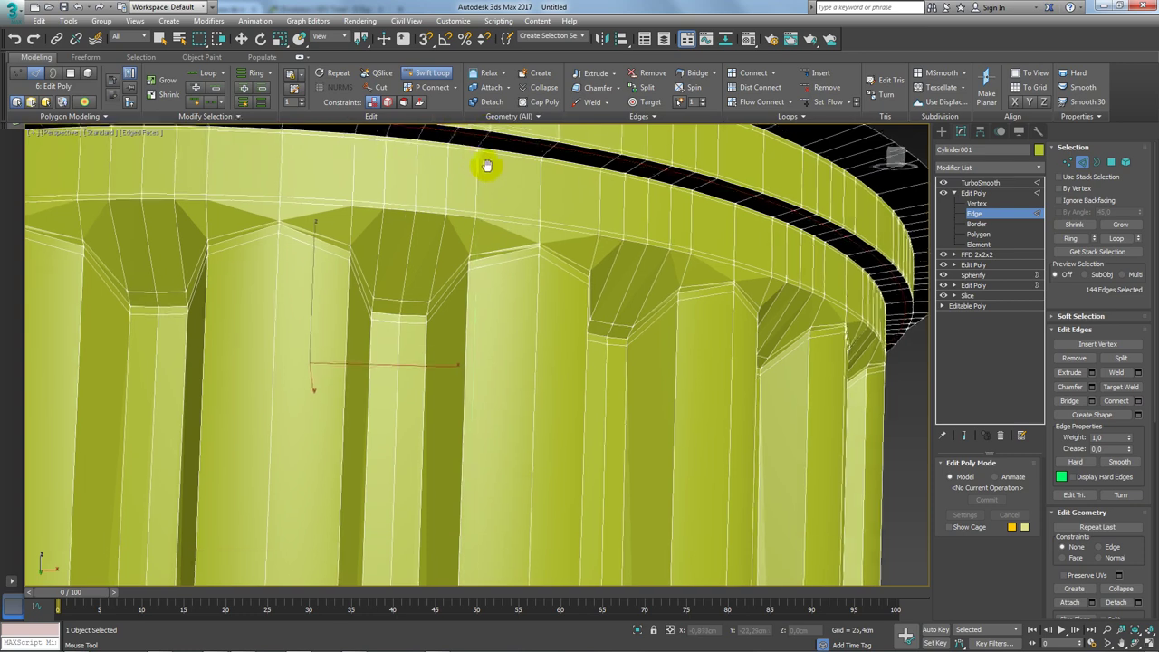
{"action": "scroll", "coordinate": [487, 163], "scroll_direction": "down", "scroll_amount": 6}
{"action": "middle_click_drag", "start_coordinate": [491, 241], "coordinate": [453, 357], "text": "alt"}
{"action": "scroll", "coordinate": [453, 357], "scroll_direction": "up", "scroll_amount": 5}
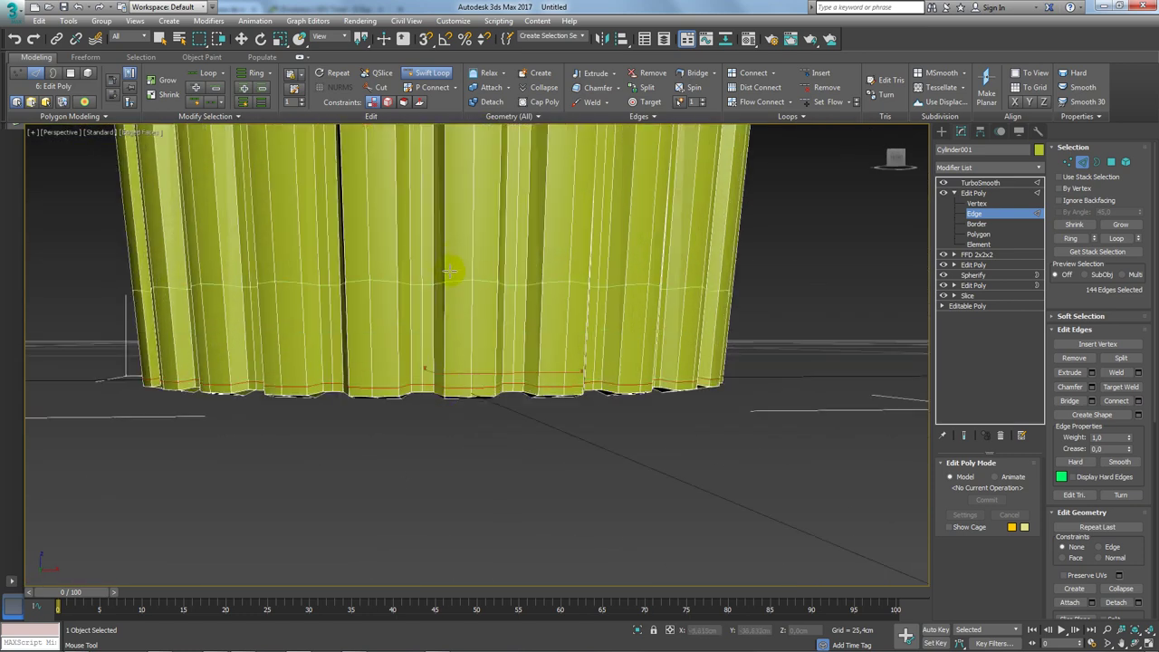
{"action": "mouse_move", "coordinate": [445, 239]}
{"action": "middle_mouse_down", "text": "alt"}
{"action": "mouse_move", "coordinate": [458, 293]}
{"action": "mouse_move", "coordinate": [439, 258]}
{"action": "middle_mouse_up", "text": "alt"}
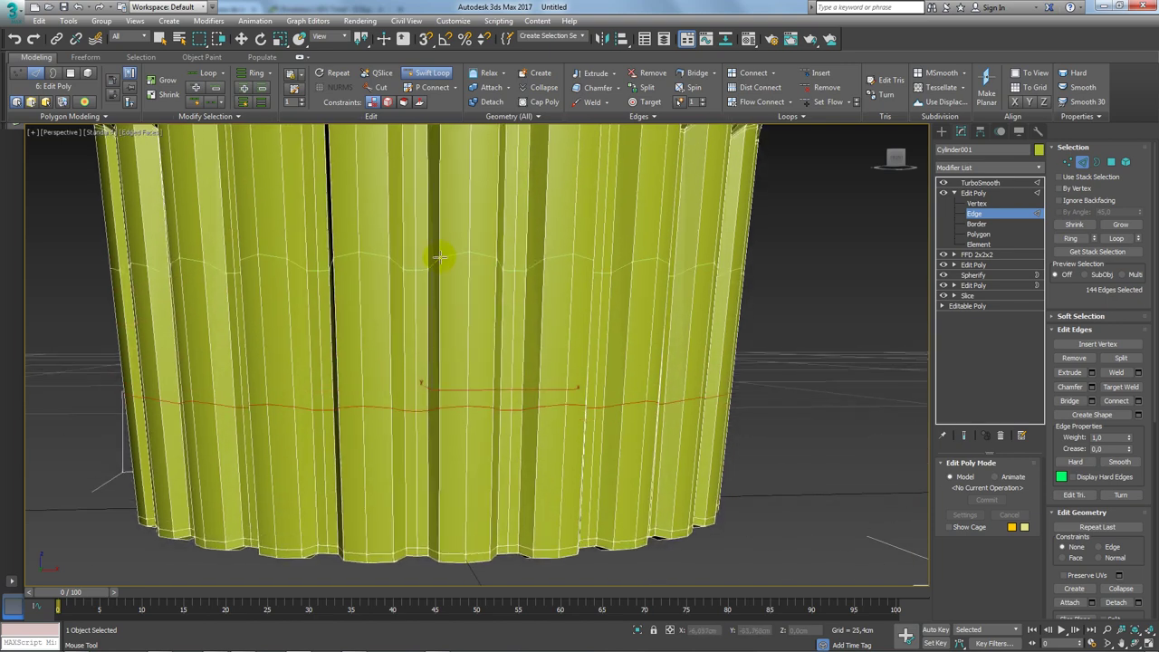
- Preview the TurboSmoothed cup without edged faces, looking down into it
{"action": "key", "text": "w"}
{"action": "scroll", "coordinate": [440, 233], "scroll_direction": "down", "scroll_amount": 5}
{"action": "scroll", "coordinate": [543, 297], "scroll_direction": "up", "scroll_amount": 2}
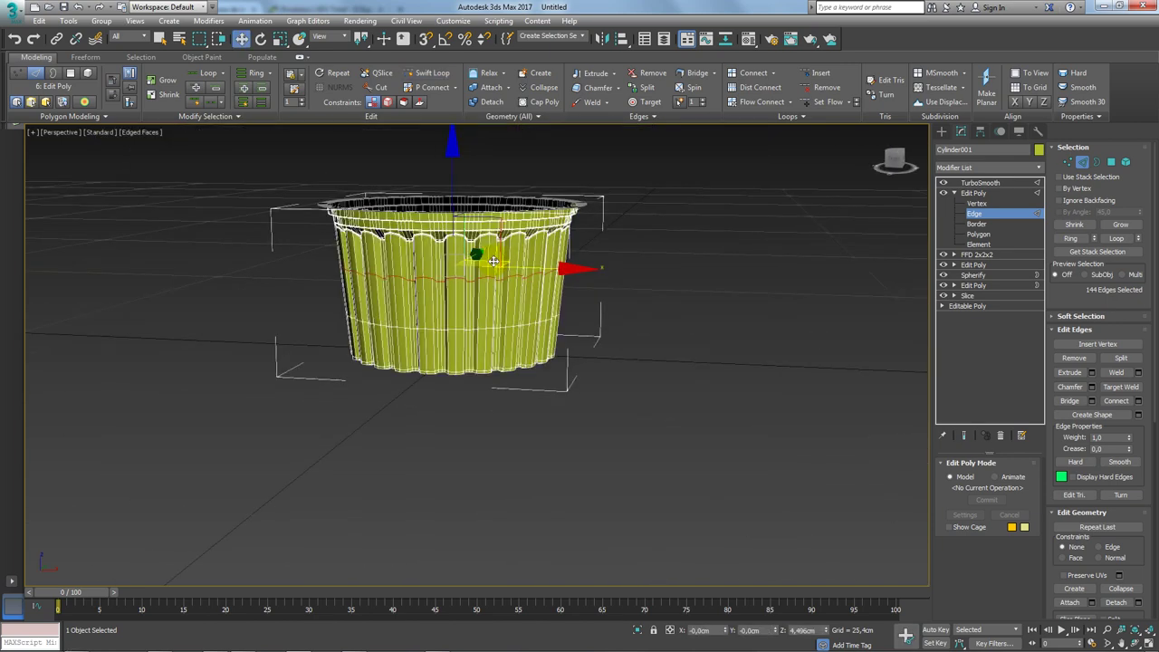
{"action": "left_click", "coordinate": [993, 184]}
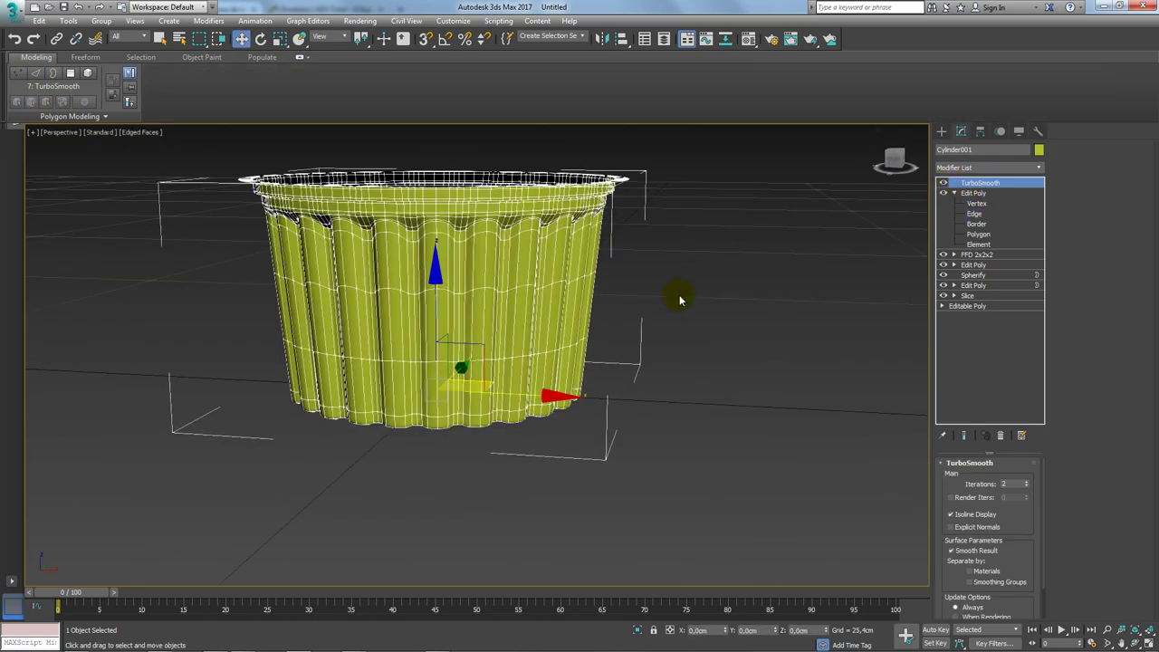
{"action": "left_click", "coordinate": [681, 299]}
{"action": "key", "text": "F4"}
{"action": "mouse_move", "coordinate": [639, 349]}
{"action": "middle_mouse_down", "text": "alt"}
{"action": "mouse_move", "coordinate": [594, 358]}
{"action": "mouse_move", "coordinate": [598, 346]}
{"action": "mouse_move", "coordinate": [516, 333]}
{"action": "mouse_move", "coordinate": [543, 253]}
{"action": "mouse_move", "coordinate": [567, 230]}
{"action": "mouse_move", "coordinate": [588, 249]}
{"action": "mouse_move", "coordinate": [571, 354]}
{"action": "mouse_move", "coordinate": [532, 257]}
{"action": "mouse_move", "coordinate": [543, 248]}
{"action": "mouse_move", "coordinate": [527, 354]}
{"action": "mouse_move", "coordinate": [543, 396]}
{"action": "middle_mouse_up", "text": "alt"}
- Reselect the cup and glance at the plastic pot reference photo
{"action": "left_click", "coordinate": [569, 393]}
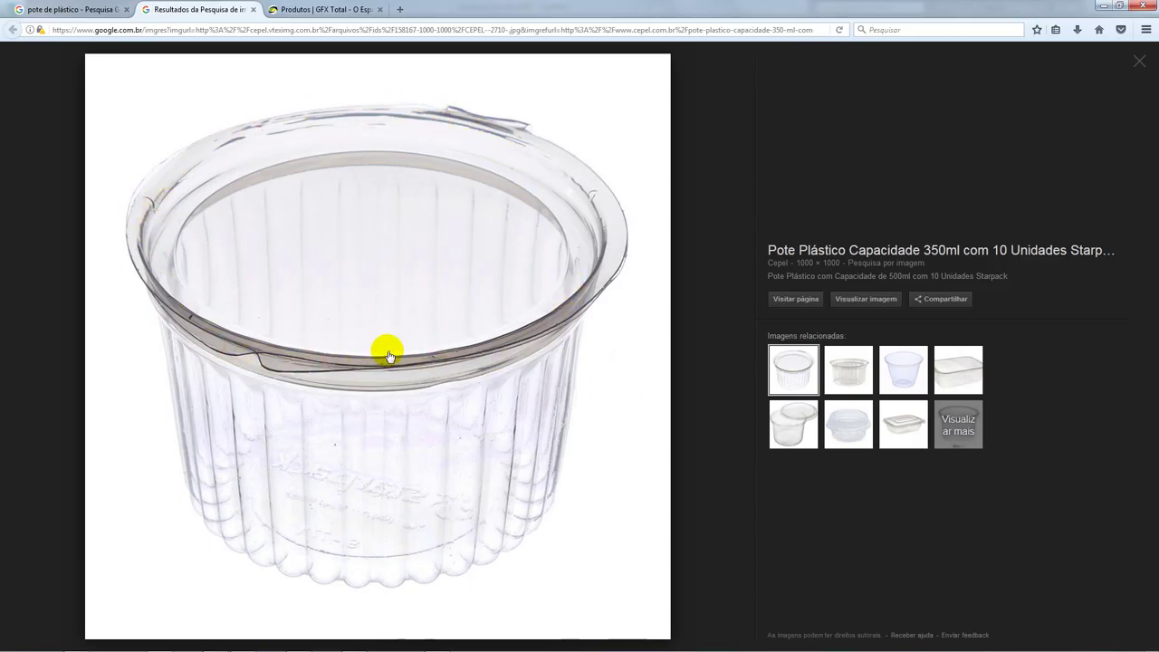
{"action": "key", "text": "alt+Tab"}
{"action": "key", "text": "alt+Tab"}
{"action": "key", "text": "alt+Tab"}
{"action": "mouse_move", "coordinate": [584, 282]}
{"action": "middle_mouse_down", "text": "alt"}
{"action": "mouse_move", "coordinate": [564, 235]}
{"action": "mouse_move", "coordinate": [610, 299]}
{"action": "mouse_move", "coordinate": [621, 277]}
{"action": "mouse_move", "coordinate": [694, 250]}
{"action": "middle_mouse_up", "text": "alt"}
- Show edged faces, go to Edit Poly Edge level and clear the rim edge selection
{"action": "scroll", "coordinate": [605, 308], "scroll_direction": "up", "scroll_amount": 5}
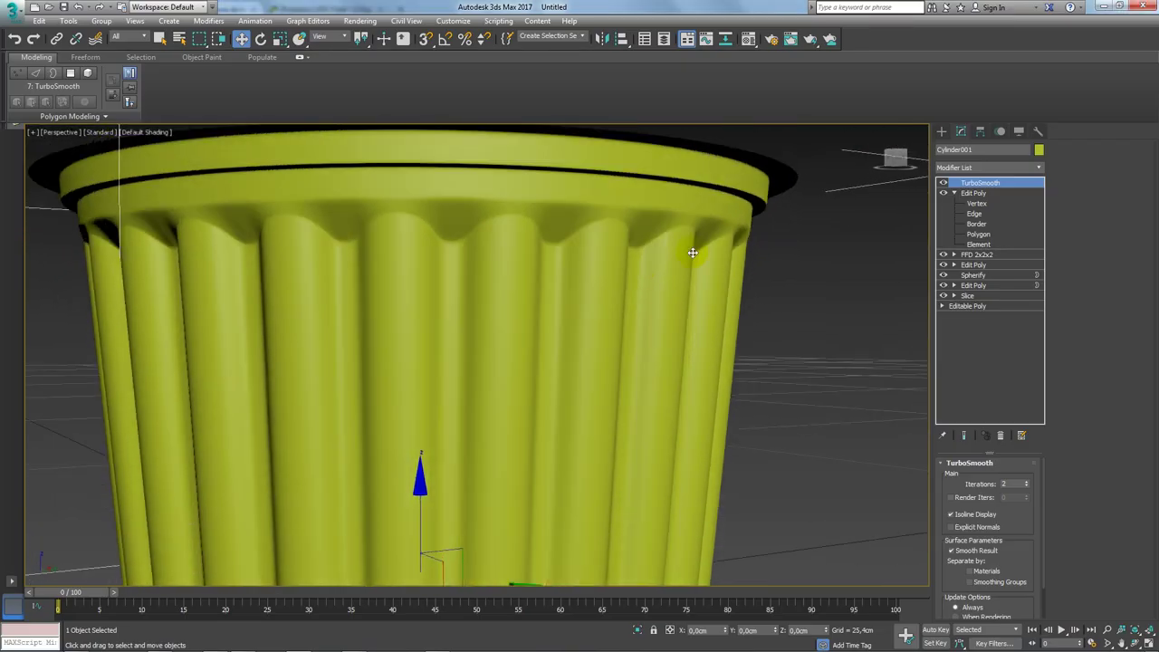
{"action": "scroll", "coordinate": [756, 266], "scroll_direction": "up", "scroll_amount": 5}
{"action": "key", "text": "F4"}
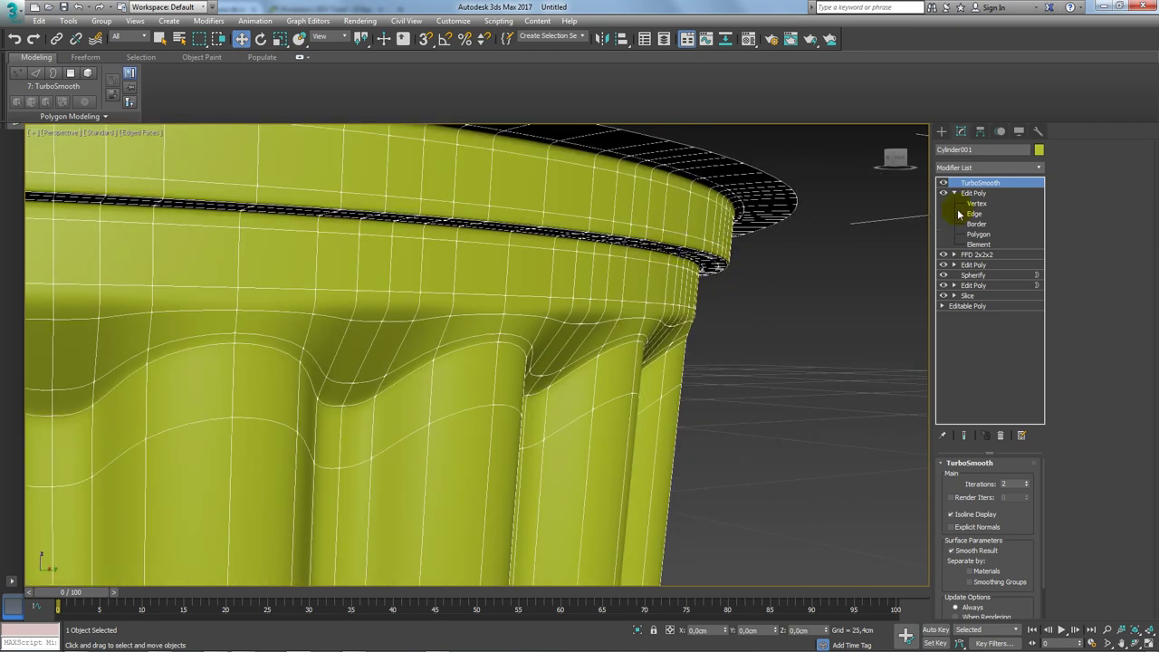
{"action": "left_click", "coordinate": [976, 213]}
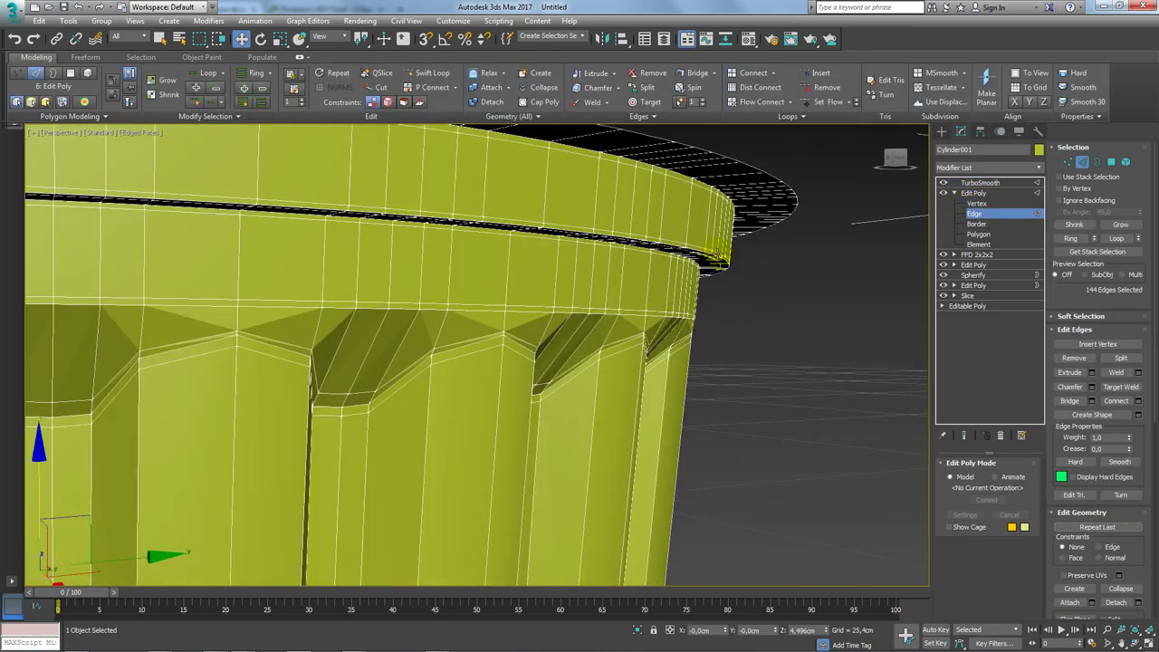
{"action": "scroll", "coordinate": [718, 258], "scroll_direction": "up", "scroll_amount": 2}
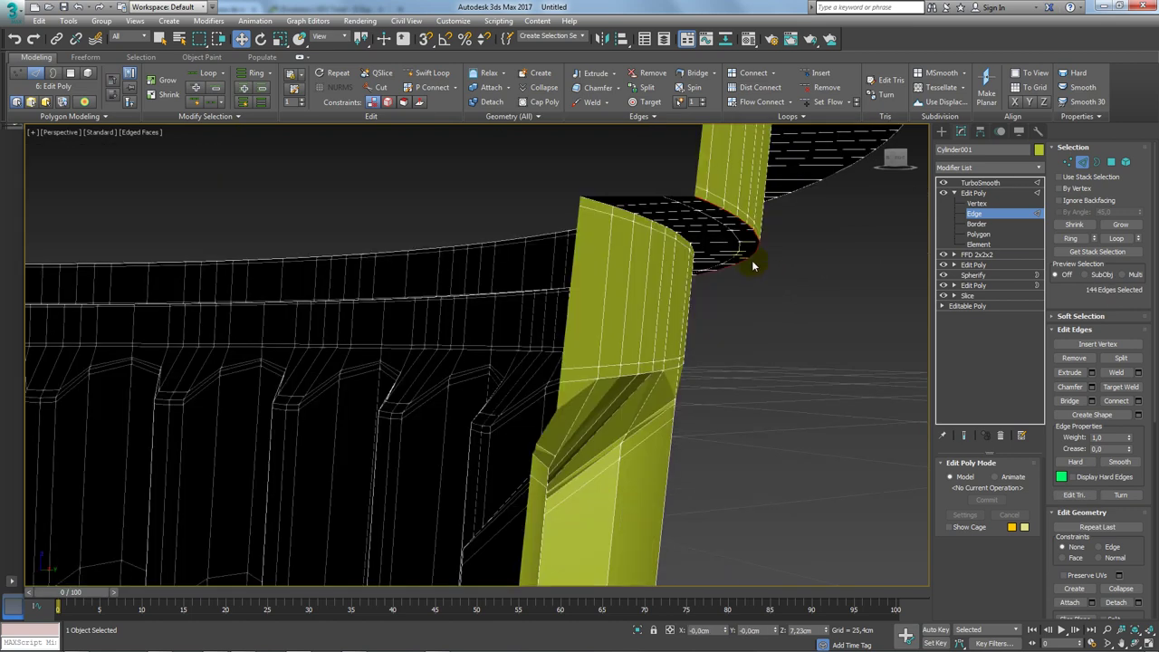
{"action": "left_click", "coordinate": [1074, 358]}
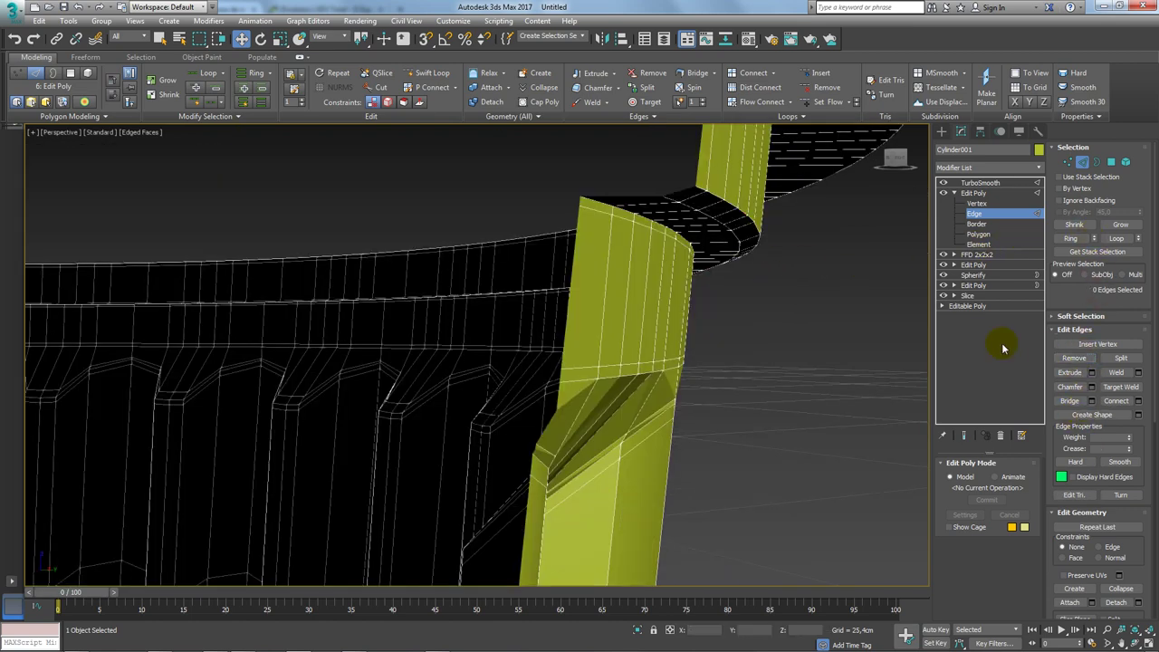
{"action": "middle_click_drag", "start_coordinate": [798, 285], "coordinate": [753, 363], "text": "alt"}
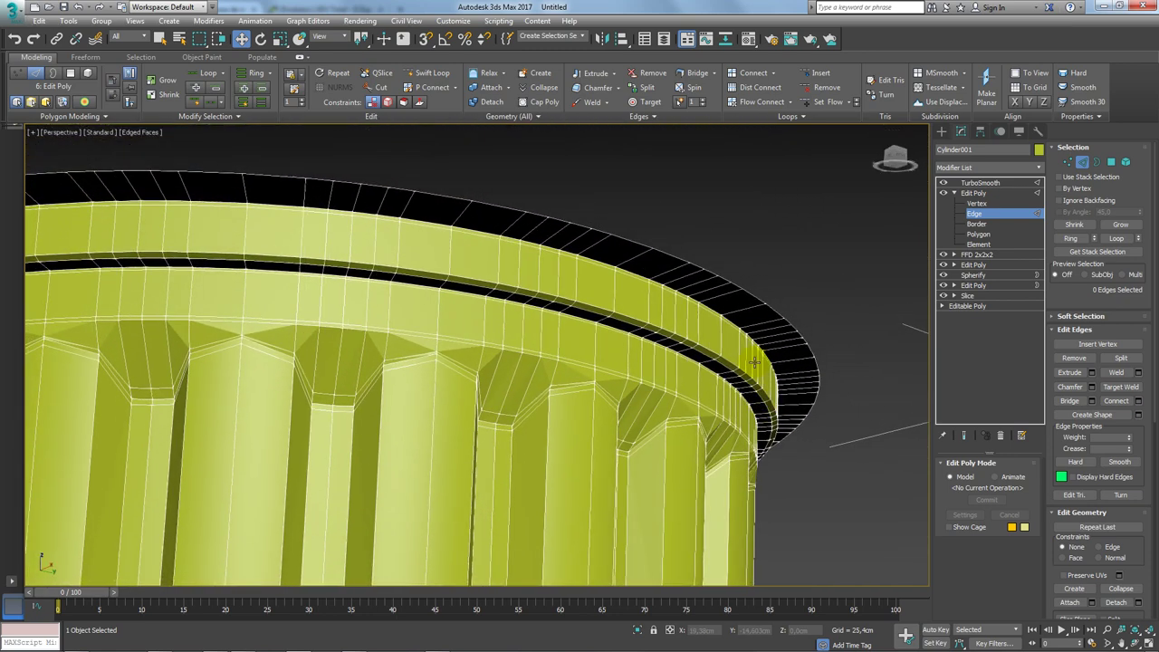
- Review the TurboSmoothed cup rim and interior from above
{"action": "left_click", "coordinate": [946, 185]}
{"action": "scroll", "coordinate": [668, 333], "scroll_direction": "down", "scroll_amount": 3}
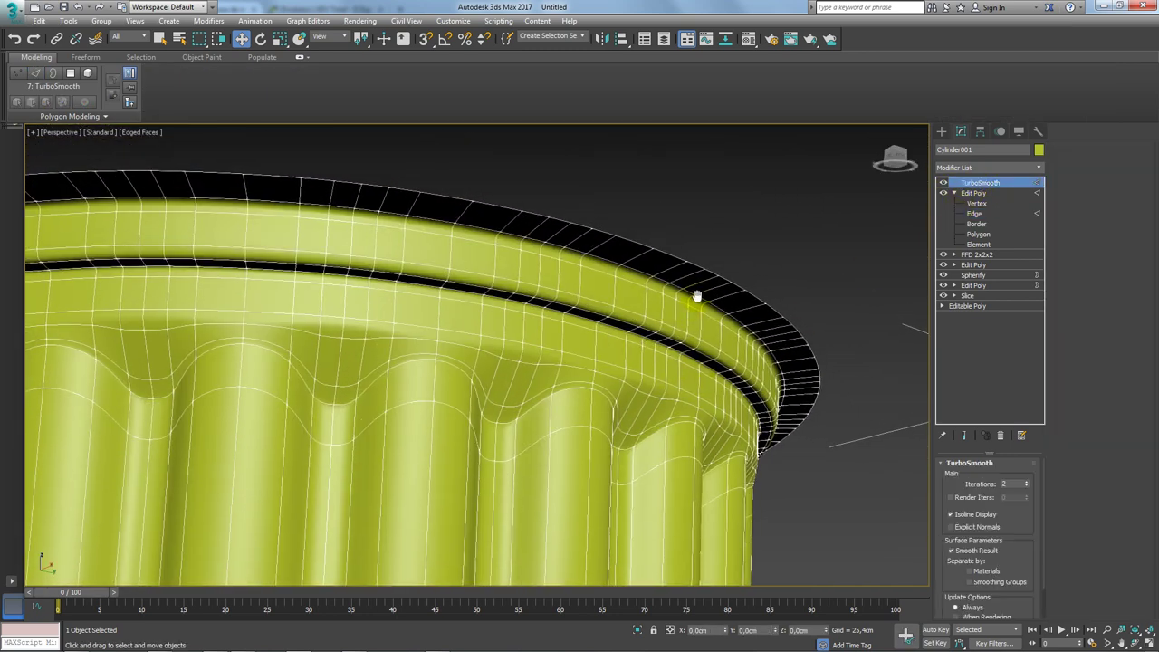
{"action": "mouse_move", "coordinate": [698, 299]}
{"action": "middle_mouse_down", "text": "alt"}
{"action": "mouse_move", "coordinate": [756, 309]}
{"action": "mouse_move", "coordinate": [766, 251]}
{"action": "middle_mouse_up", "text": "alt"}
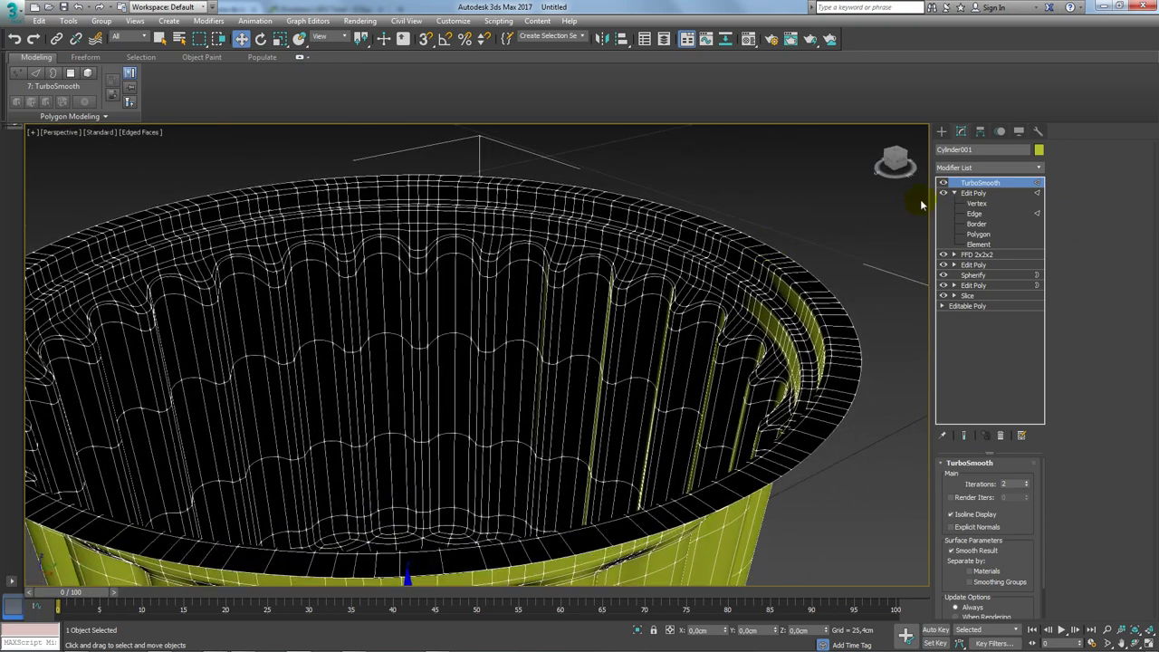
- Select the inner-rim edge ring and convert it to a polygon selection
{"action": "left_click", "coordinate": [977, 224]}
{"action": "left_click", "coordinate": [974, 213]}
{"action": "middle_click_drag", "start_coordinate": [769, 272], "coordinate": [762, 317], "text": "alt"}
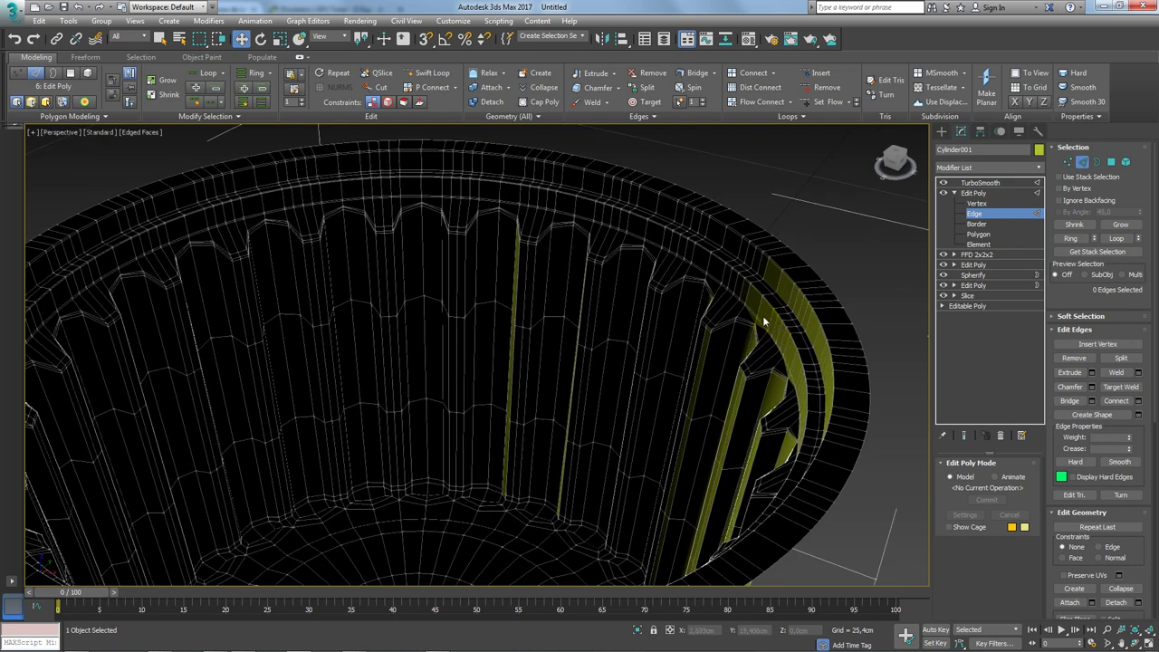
{"action": "left_click", "coordinate": [758, 308]}
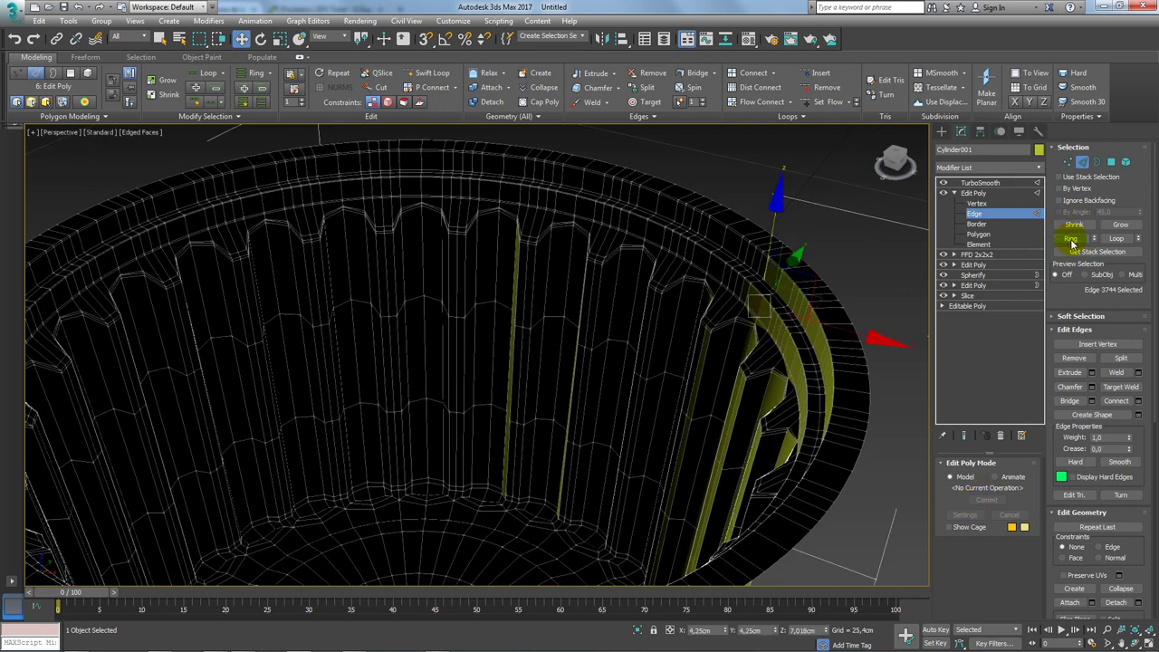
{"action": "left_click", "coordinate": [1071, 238]}
{"action": "middle_click_drag", "start_coordinate": [803, 341], "coordinate": [840, 318], "text": "alt"}
{"action": "scroll", "coordinate": [850, 316], "scroll_direction": "down", "scroll_amount": 3}
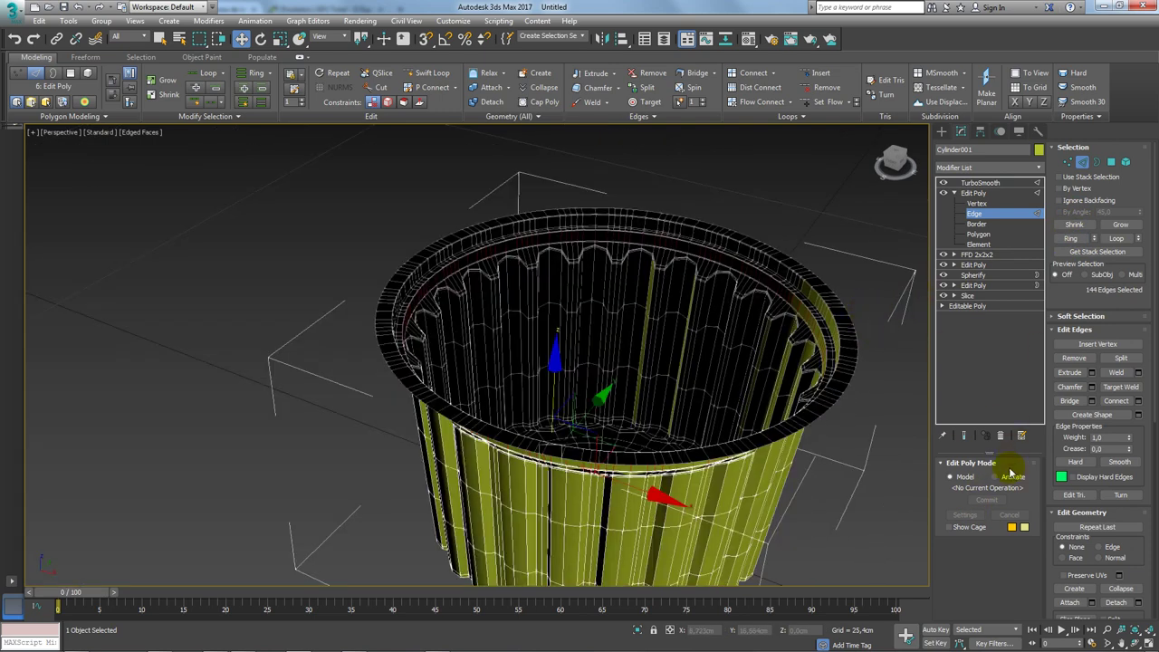
{"action": "left_click", "coordinate": [1111, 162], "text": "ctrl"}
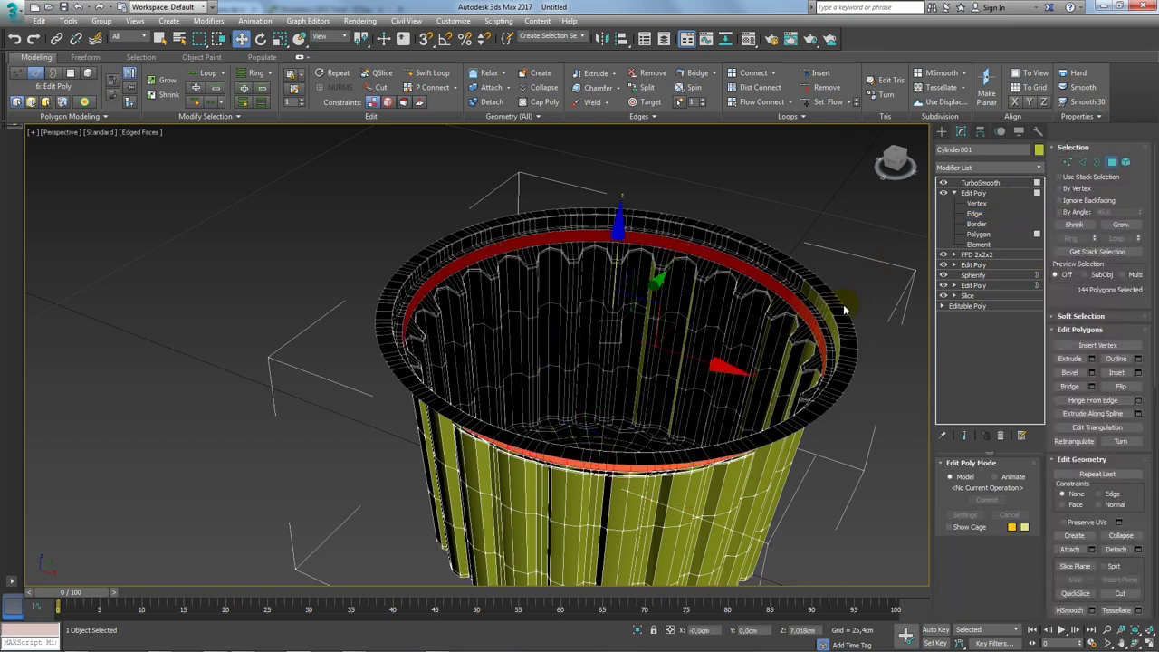
- Detach the rim polygons as a clone named tampa
{"action": "mouse_move", "coordinate": [634, 344]}
{"action": "middle_mouse_down", "text": "alt"}
{"action": "mouse_move", "coordinate": [634, 326]}
{"action": "mouse_move", "coordinate": [602, 330]}
{"action": "middle_mouse_up", "text": "alt"}
{"action": "scroll", "coordinate": [634, 344], "scroll_direction": "up", "scroll_amount": 4}
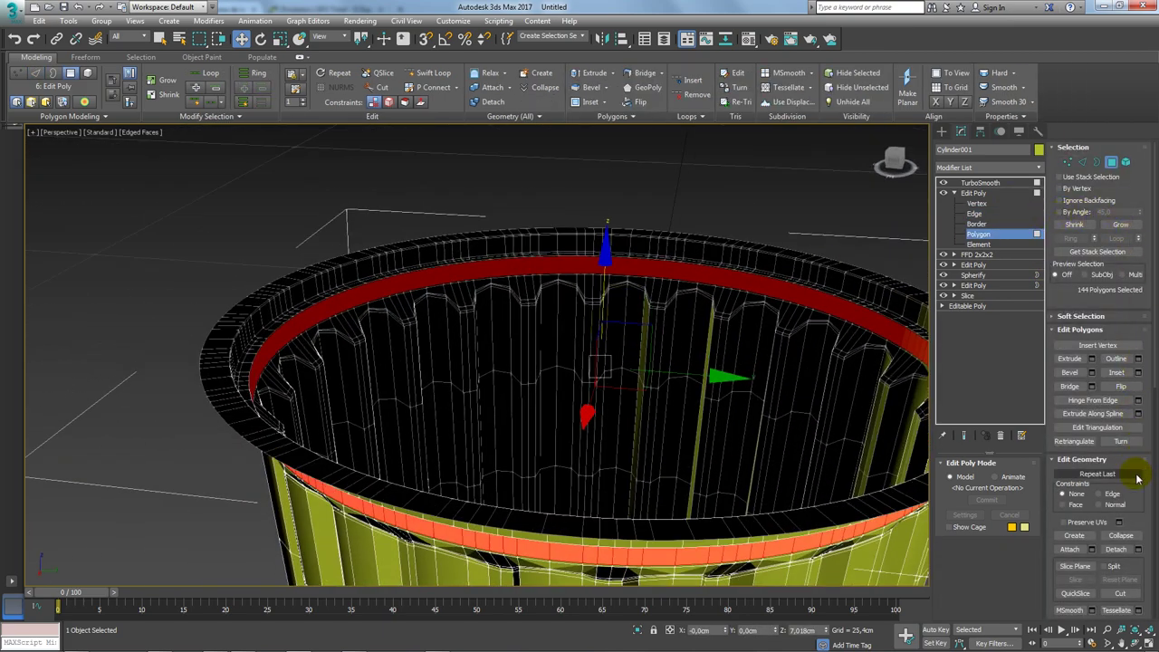
{"action": "left_click", "coordinate": [1136, 549]}
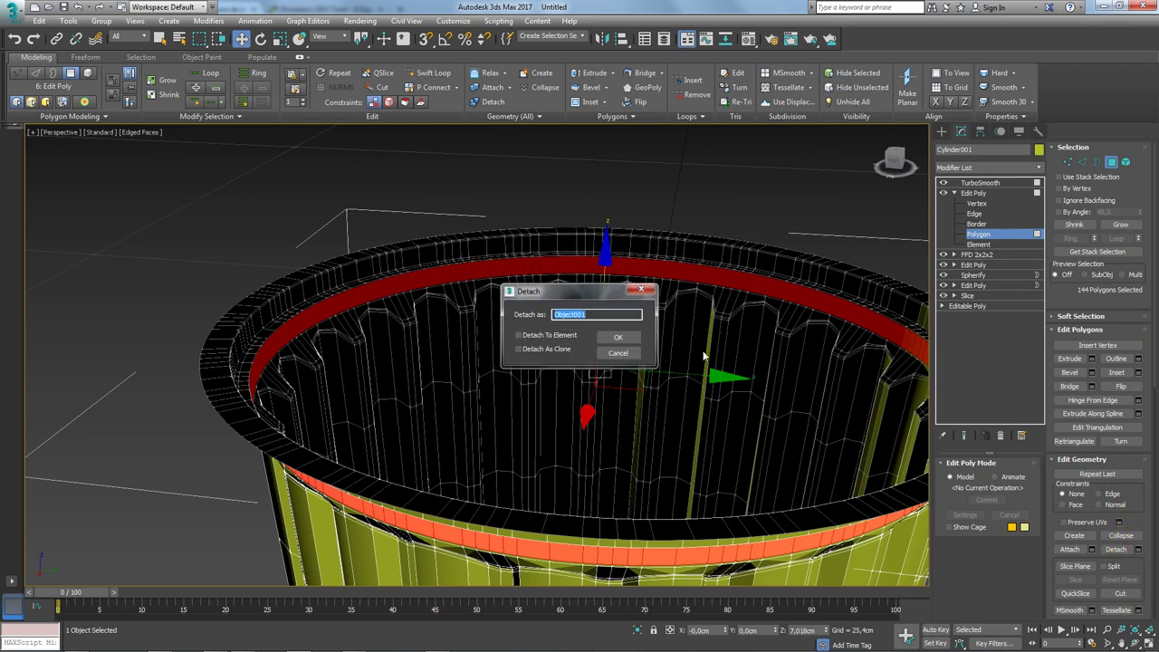
{"action": "left_click_drag", "start_coordinate": [555, 290], "coordinate": [539, 204]}
{"action": "left_click", "coordinate": [535, 263]}
{"action": "type", "text": "tampa"}
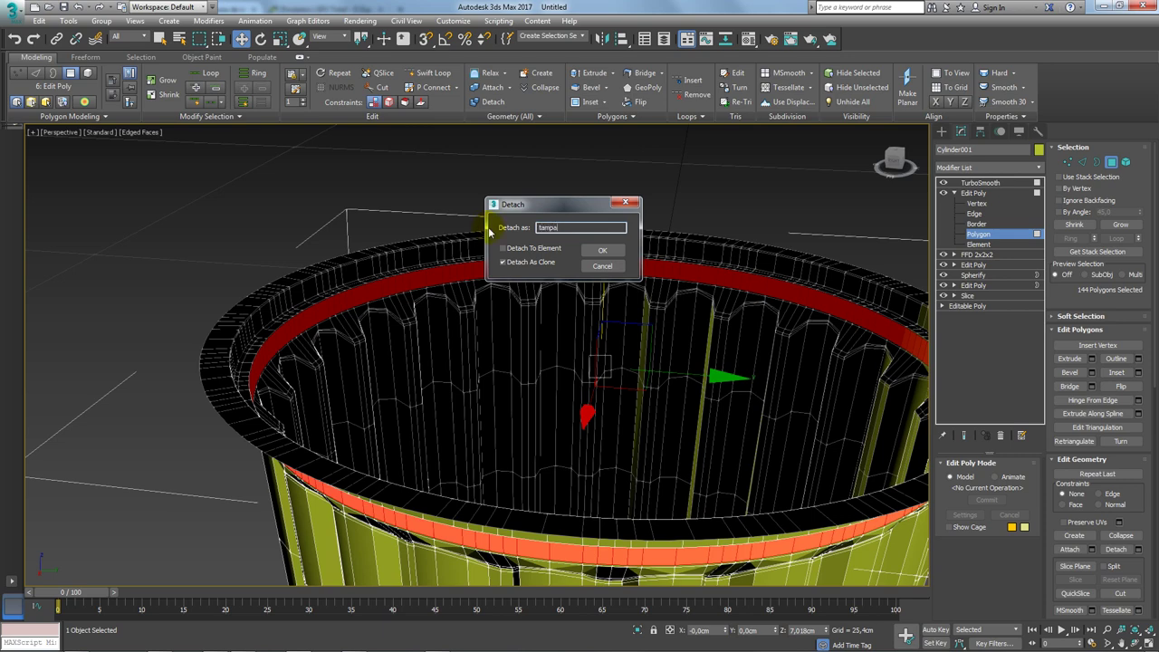
{"action": "key", "text": "Return"}
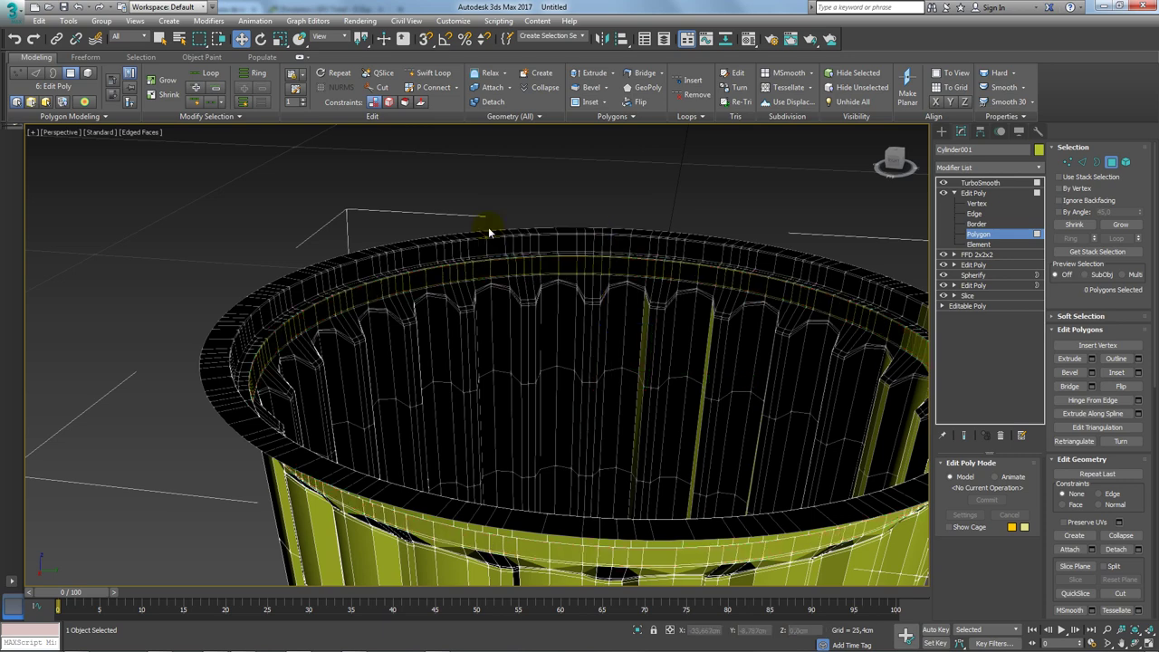
{"action": "left_click", "coordinate": [980, 183]}
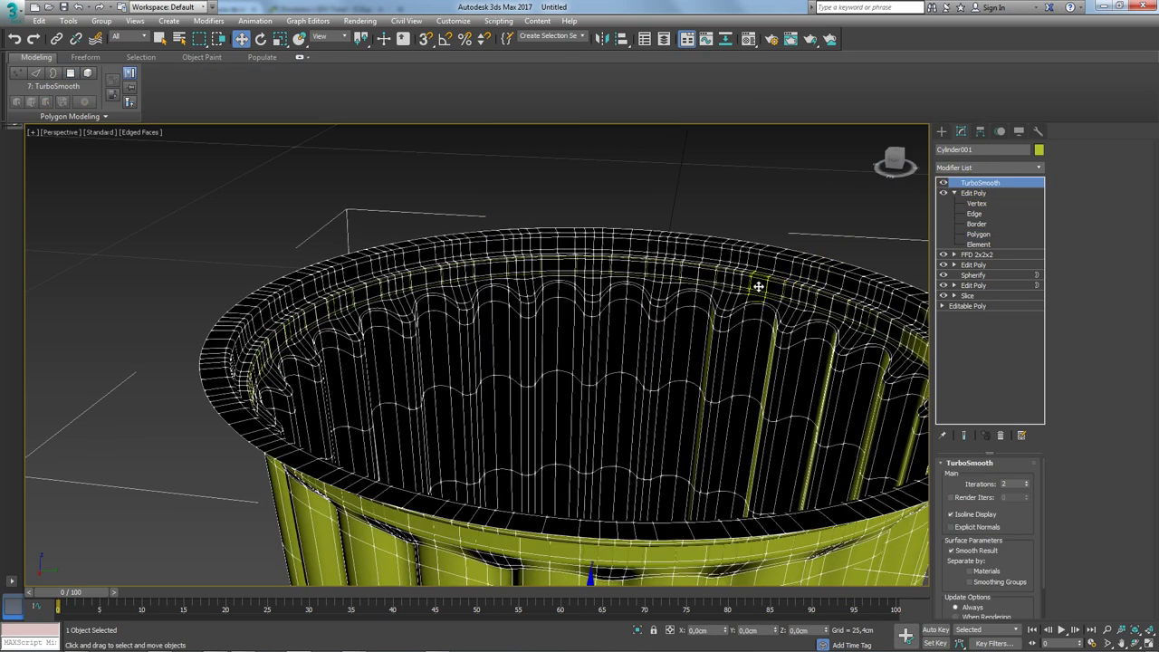
- Select the detached tampa object and switch to its Border sub-object level
{"action": "left_click", "coordinate": [737, 292]}
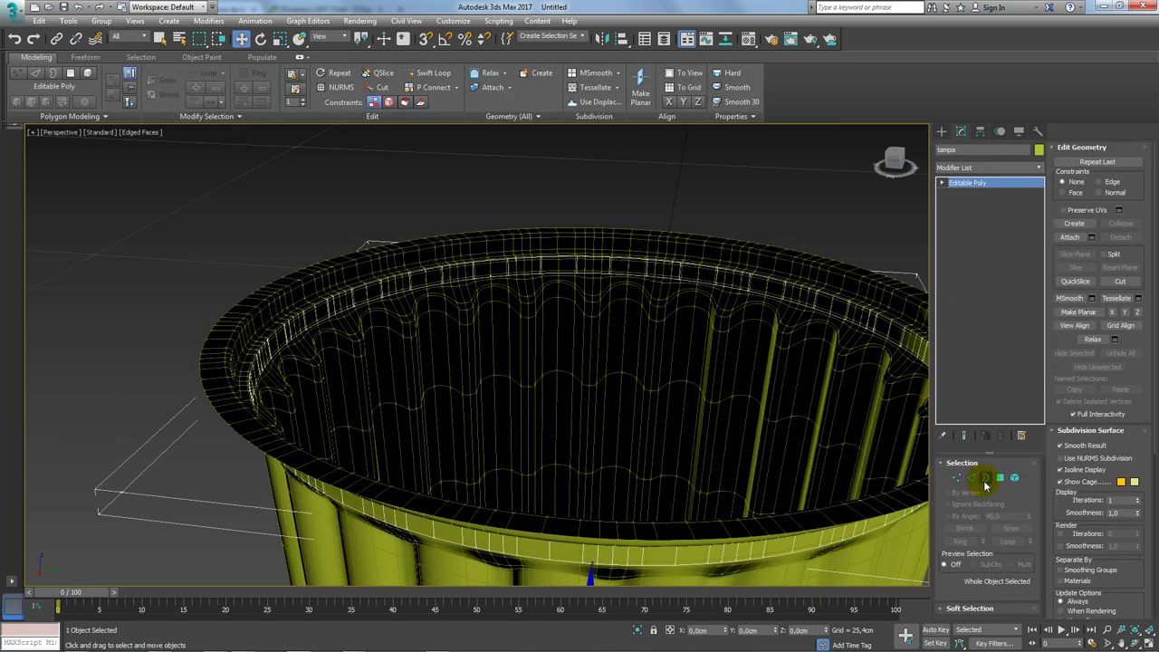
{"action": "left_click", "coordinate": [1014, 477]}
{"action": "mouse_move", "coordinate": [704, 326]}
{"action": "middle_mouse_down", "text": "alt"}
{"action": "mouse_move", "coordinate": [615, 383]}
{"action": "mouse_move", "coordinate": [551, 381]}
{"action": "mouse_move", "coordinate": [562, 404]}
{"action": "middle_mouse_up", "text": "alt"}
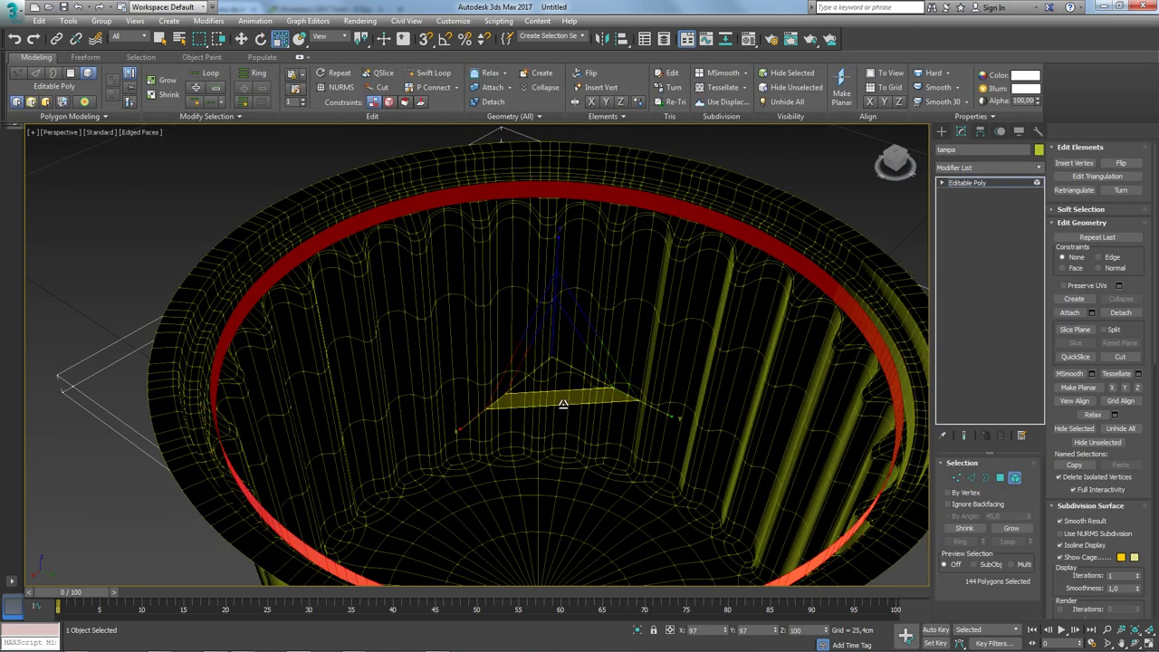
{"action": "mouse_move", "coordinate": [563, 403]}
{"action": "middle_mouse_down", "text": "alt"}
{"action": "mouse_move", "coordinate": [551, 385]}
{"action": "mouse_move", "coordinate": [764, 409]}
{"action": "middle_mouse_up", "text": "alt"}
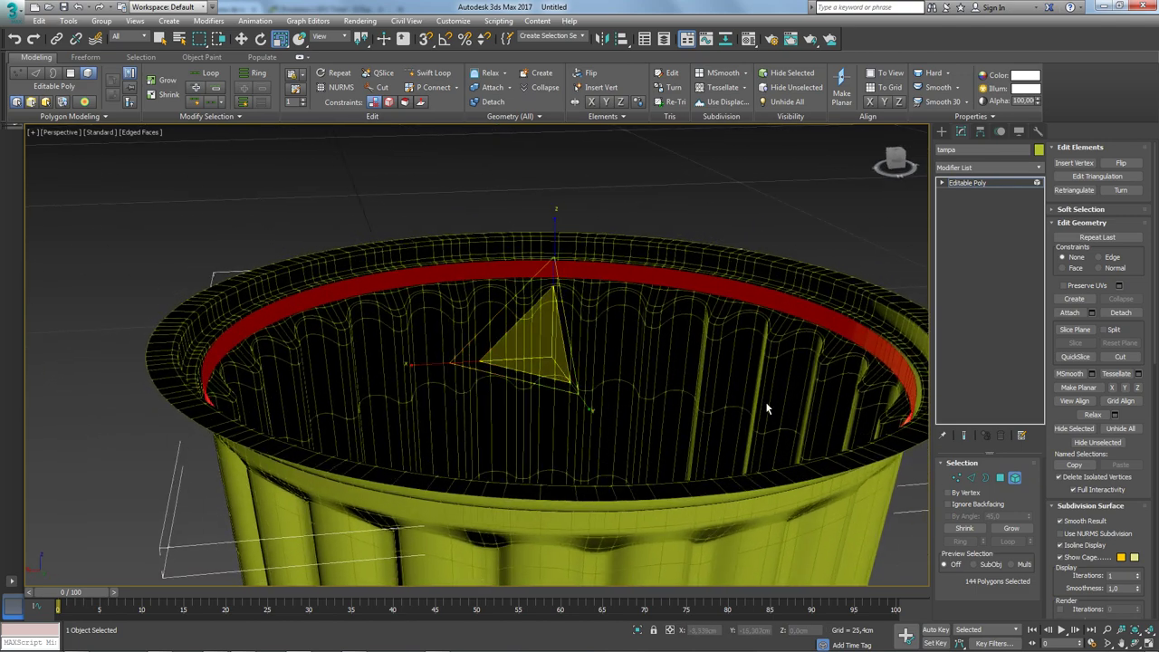
{"action": "left_click", "coordinate": [976, 479]}
{"action": "left_click", "coordinate": [987, 479]}
{"action": "mouse_move", "coordinate": [845, 259]}
{"action": "middle_mouse_down", "text": "alt"}
{"action": "mouse_move", "coordinate": [802, 298]}
{"action": "mouse_move", "coordinate": [657, 279]}
{"action": "middle_mouse_up", "text": "alt"}
{"action": "scroll", "coordinate": [576, 299], "scroll_direction": "up", "scroll_amount": 5}
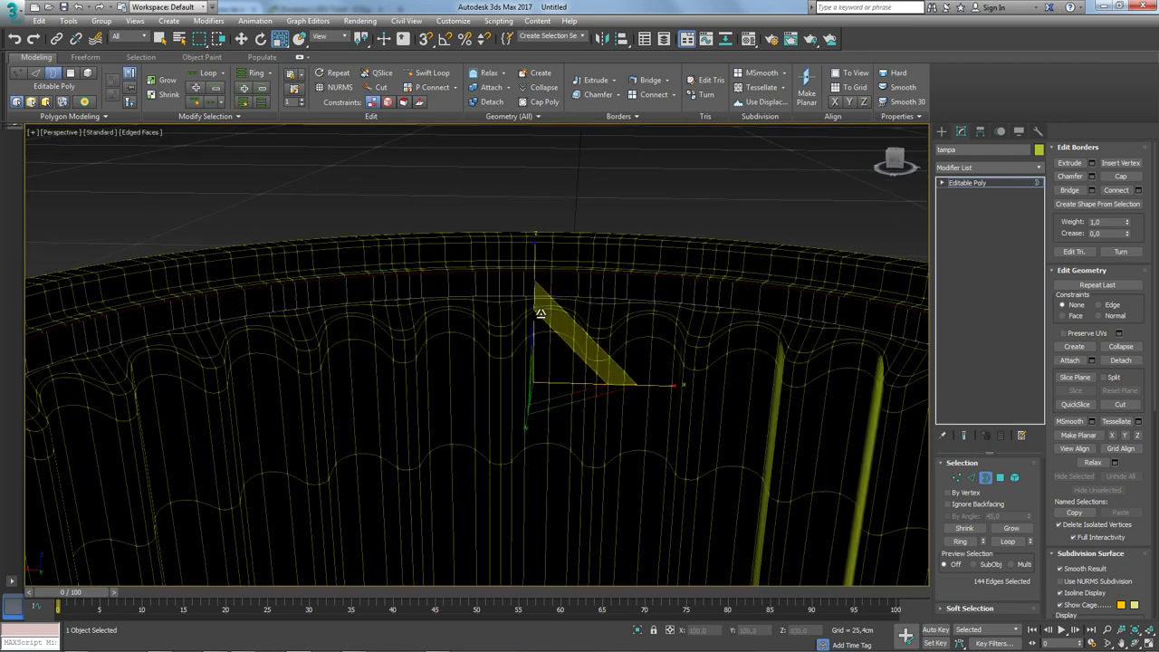
{"action": "key", "text": "w"}
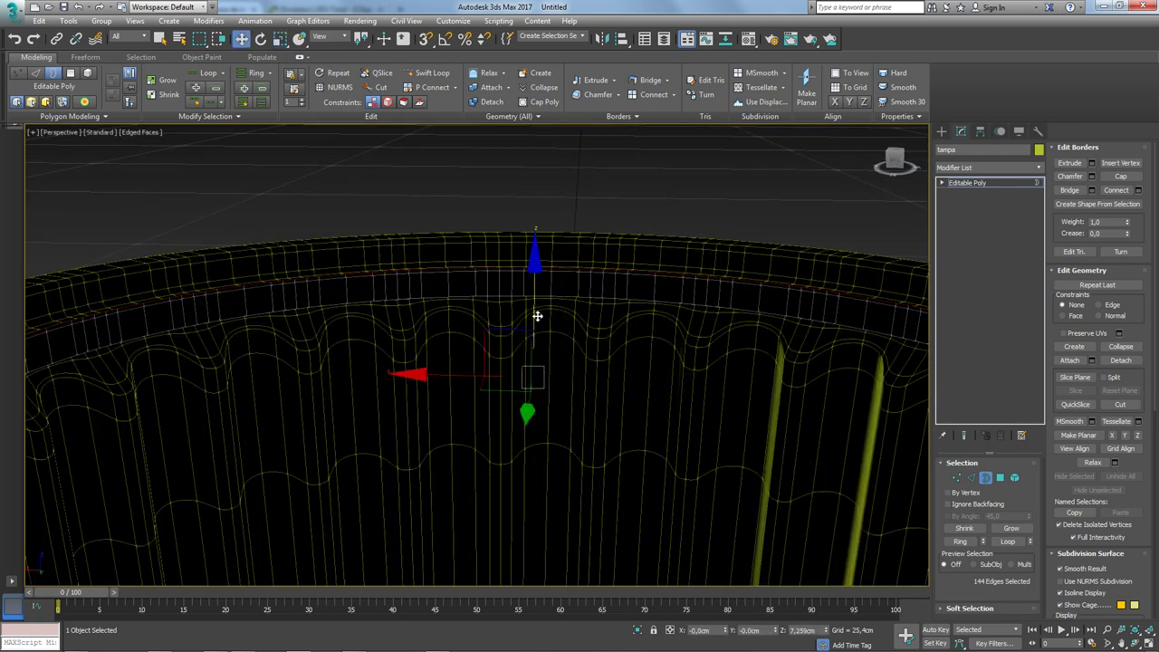
- Uniformly scale tampa's open border loop to sit tighter against the pot, then deselect
{"action": "middle_click_drag", "start_coordinate": [535, 293], "coordinate": [564, 332], "text": "alt"}
{"action": "scroll", "coordinate": [572, 302], "scroll_direction": "down", "scroll_amount": 4}
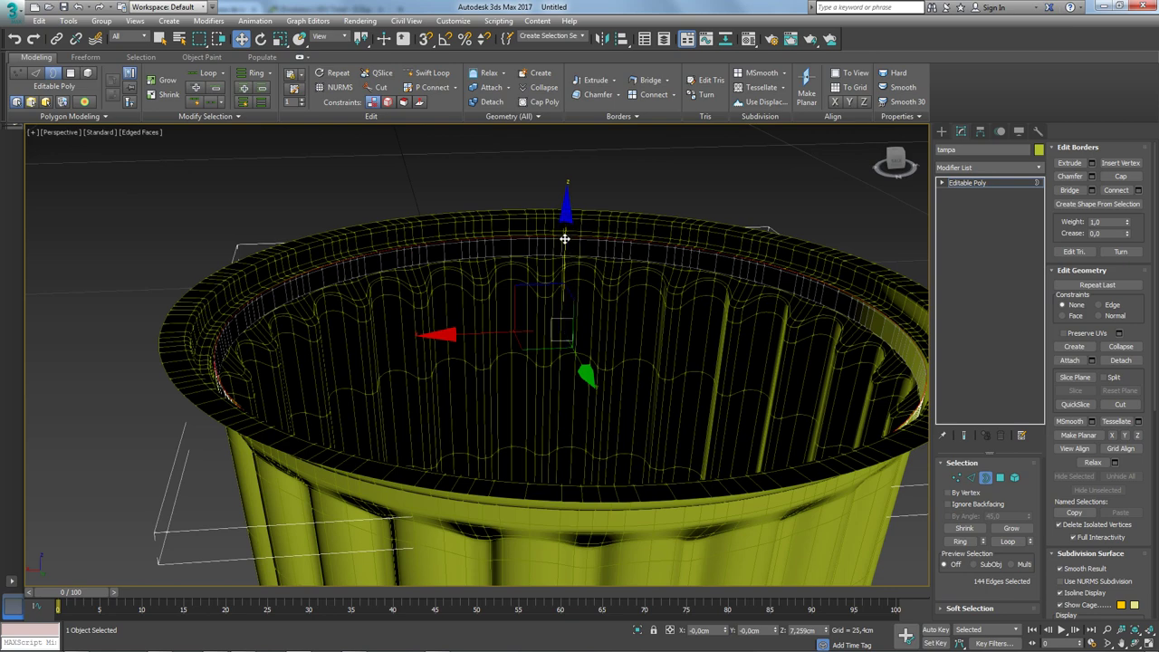
{"action": "key", "text": "r"}
{"action": "left_click_drag", "start_coordinate": [536, 352], "coordinate": [535, 353]}
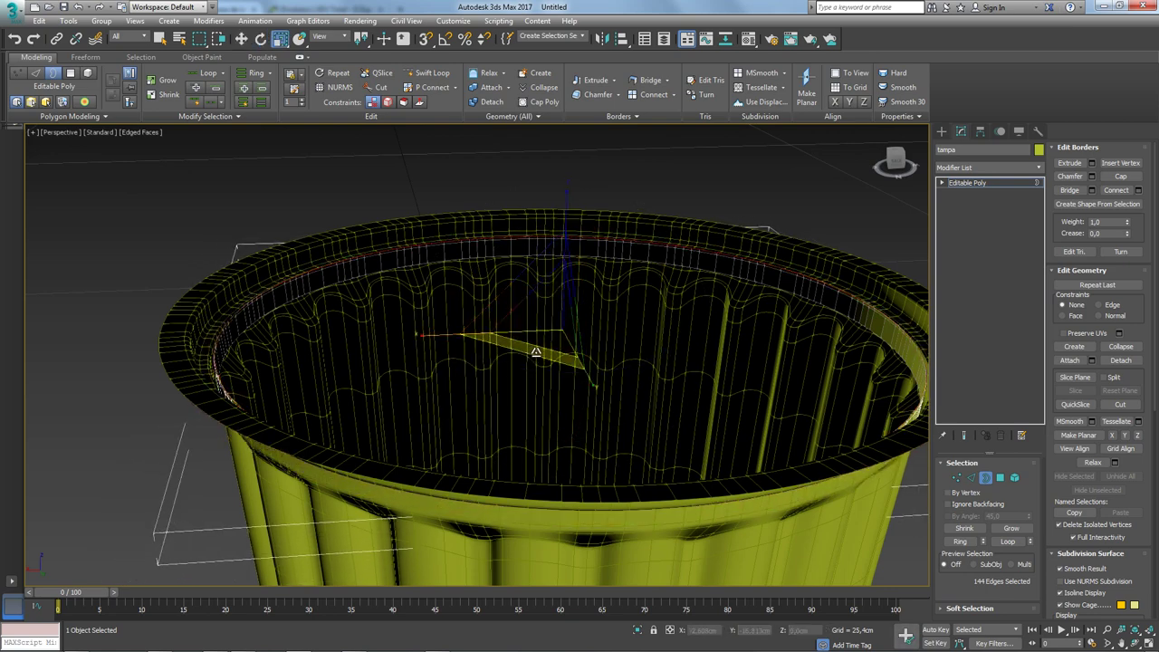
{"action": "left_click", "coordinate": [977, 186]}
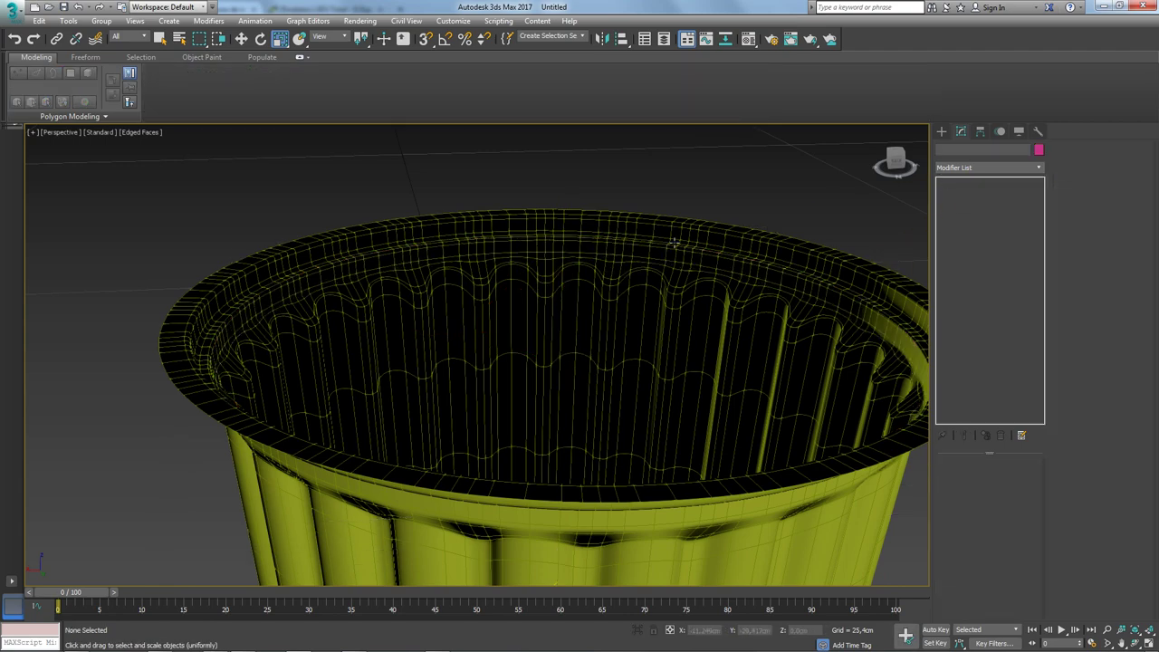
- Select the rim edge loops on Cylinder001 and convert them to polygons
{"action": "left_click", "coordinate": [921, 322]}
{"action": "left_click", "coordinate": [975, 214]}
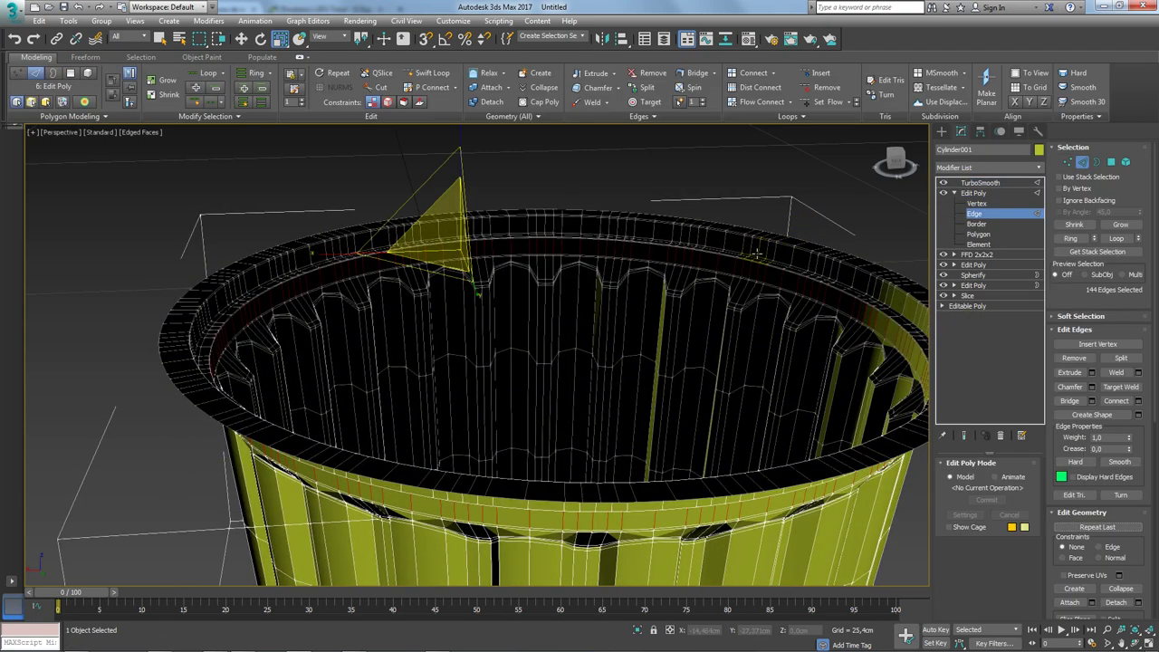
{"action": "scroll", "coordinate": [715, 282], "scroll_direction": "up", "scroll_amount": 5}
{"action": "scroll", "coordinate": [703, 284], "scroll_direction": "up", "scroll_amount": 4}
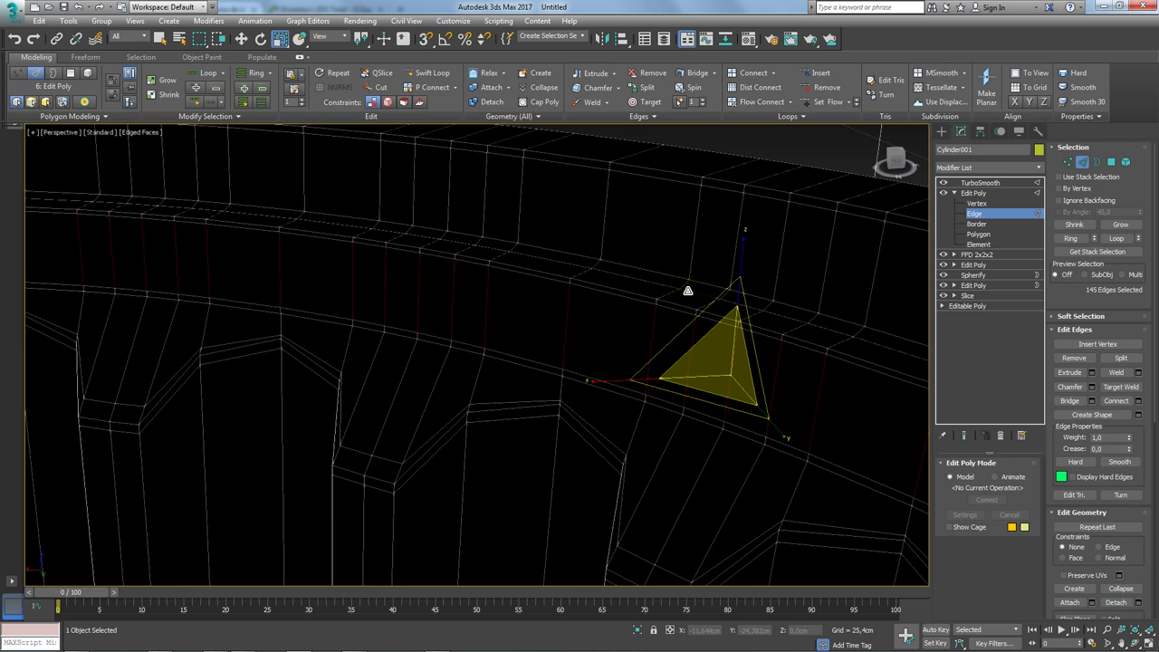
{"action": "double_click", "coordinate": [718, 188], "text": "ctrl"}
{"action": "double_click", "coordinate": [721, 183], "text": "ctrl"}
{"action": "left_click", "coordinate": [713, 283], "text": "ctrl"}
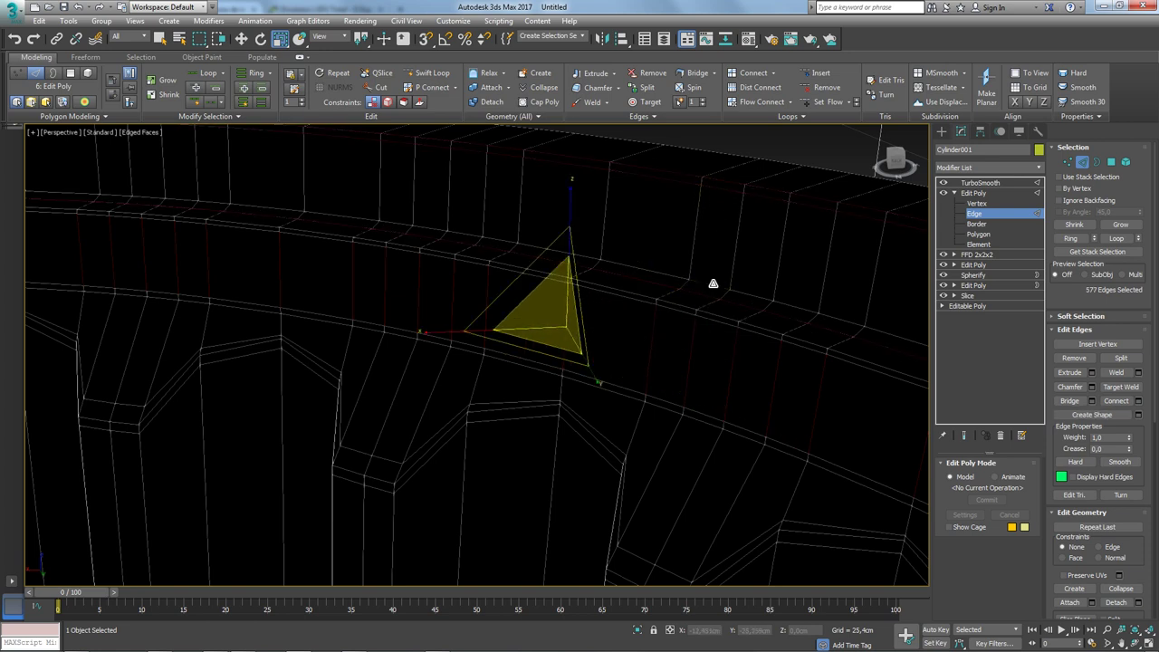
{"action": "double_click", "coordinate": [714, 284], "text": "ctrl"}
{"action": "double_click", "coordinate": [728, 320], "text": "ctrl"}
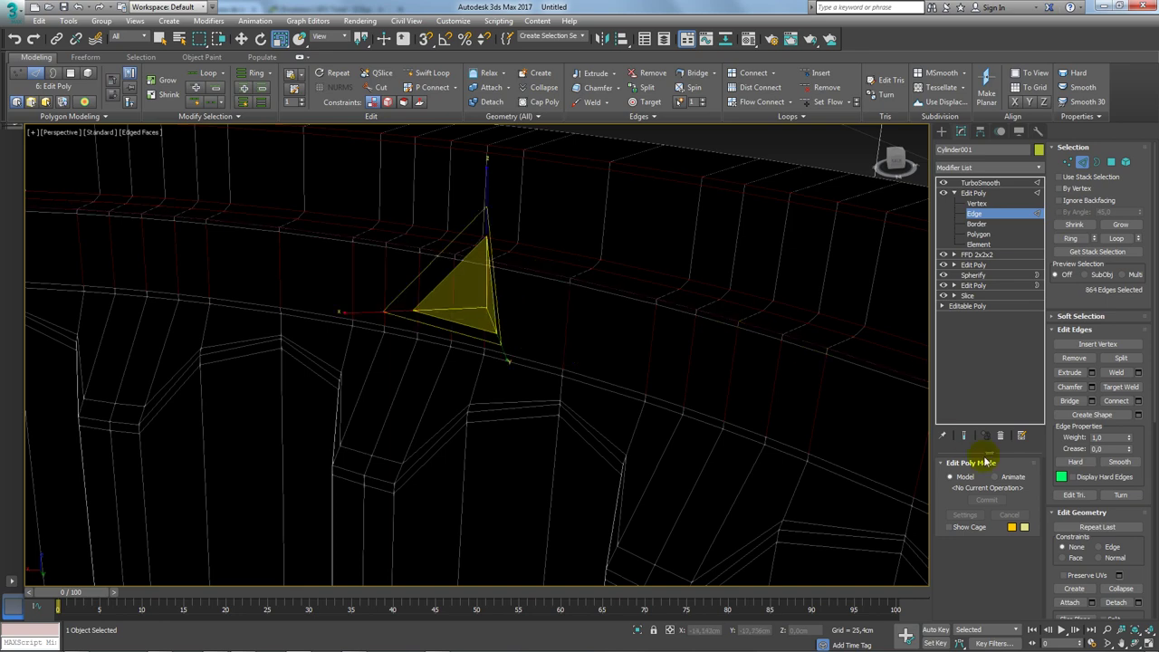
{"action": "left_click", "coordinate": [1110, 163], "text": "ctrl"}
- Detach the rim polygons as a cloned object named tampa
{"action": "scroll", "coordinate": [691, 271], "scroll_direction": "down", "scroll_amount": 3}
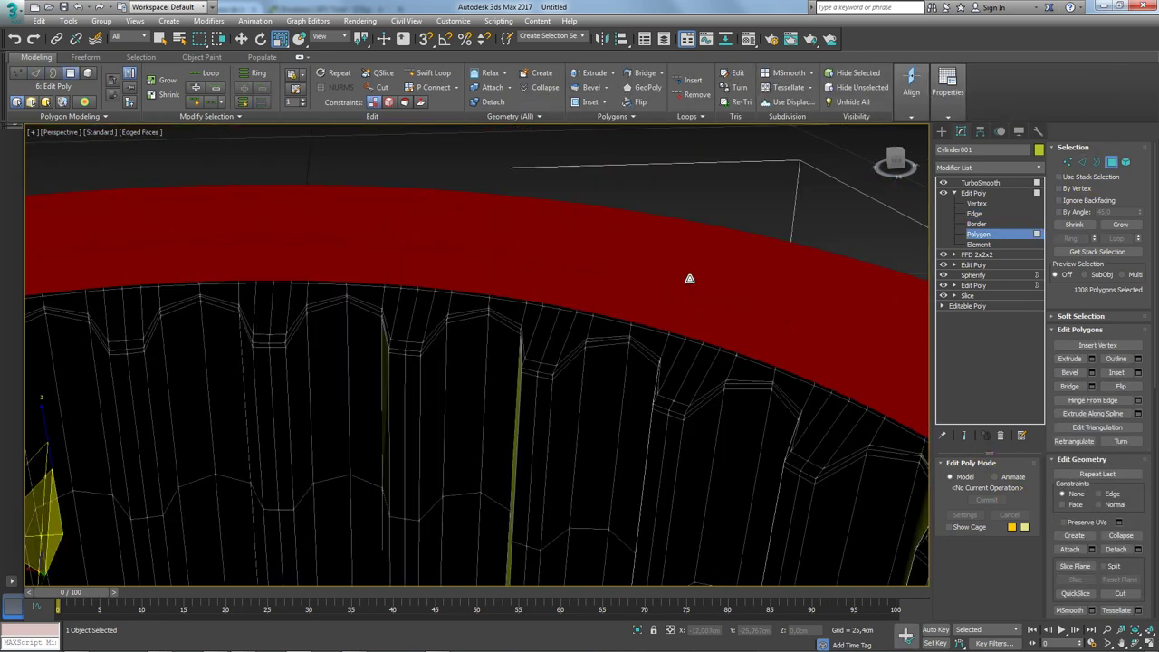
{"action": "scroll", "coordinate": [690, 271], "scroll_direction": "down", "scroll_amount": 5}
{"action": "scroll", "coordinate": [699, 308], "scroll_direction": "up", "scroll_amount": 3}
{"action": "scroll", "coordinate": [699, 308], "scroll_direction": "up", "scroll_amount": 2}
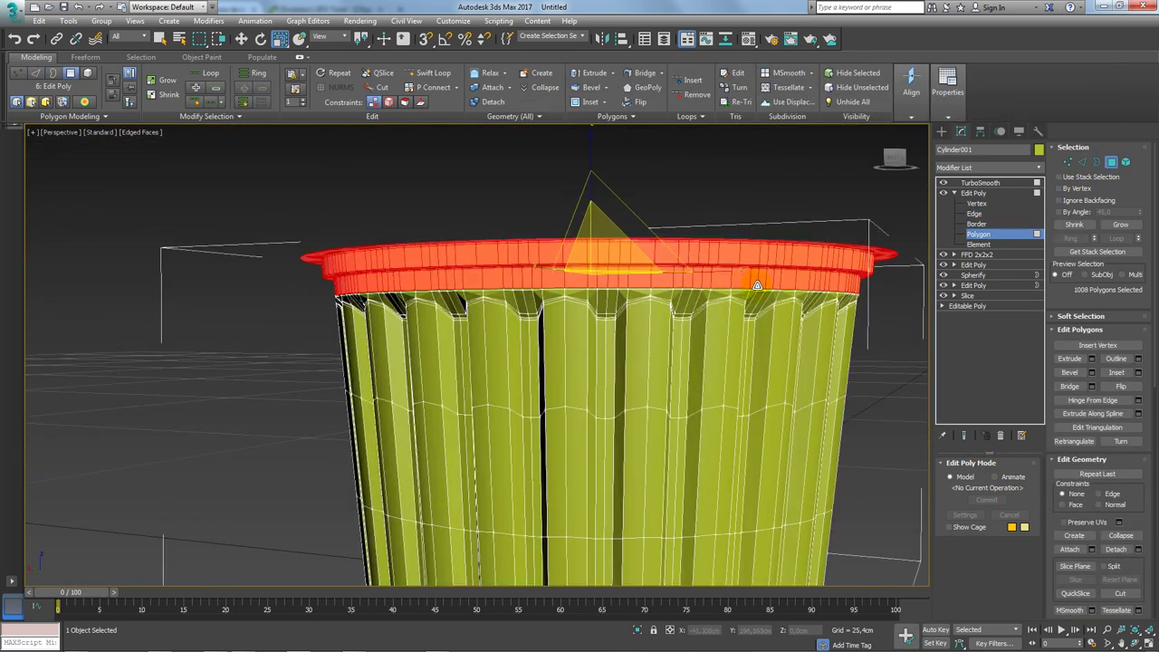
{"action": "middle_click_drag", "start_coordinate": [699, 308], "coordinate": [678, 365], "text": "alt"}
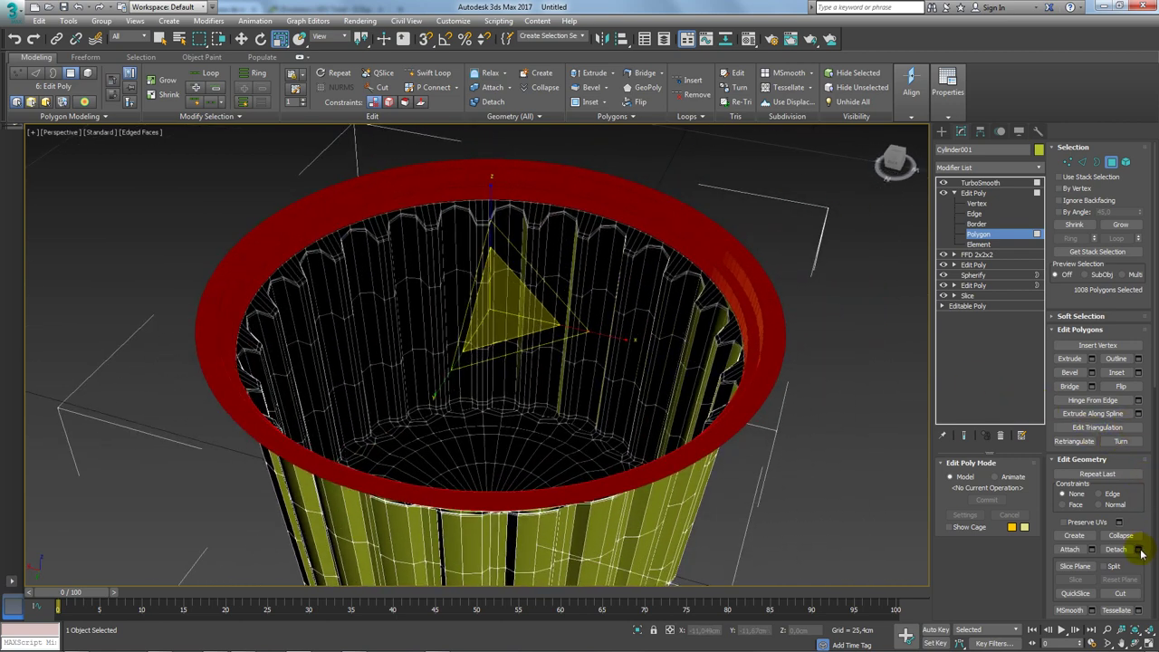
{"action": "left_click", "coordinate": [1138, 548]}
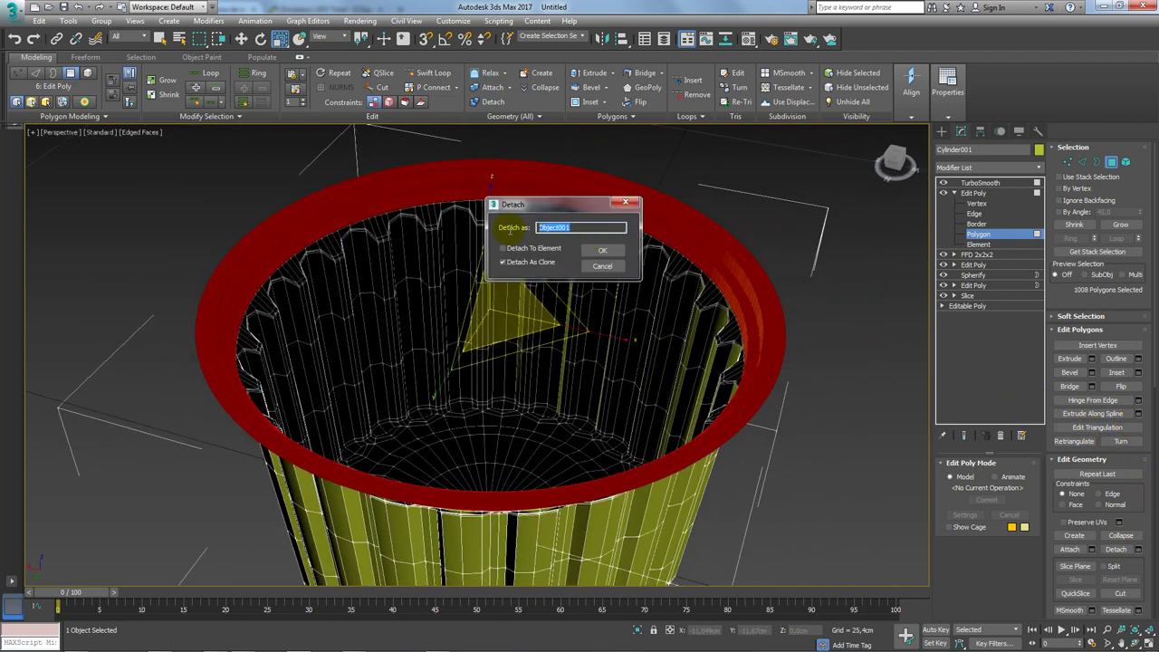
{"action": "key", "text": "Return"}
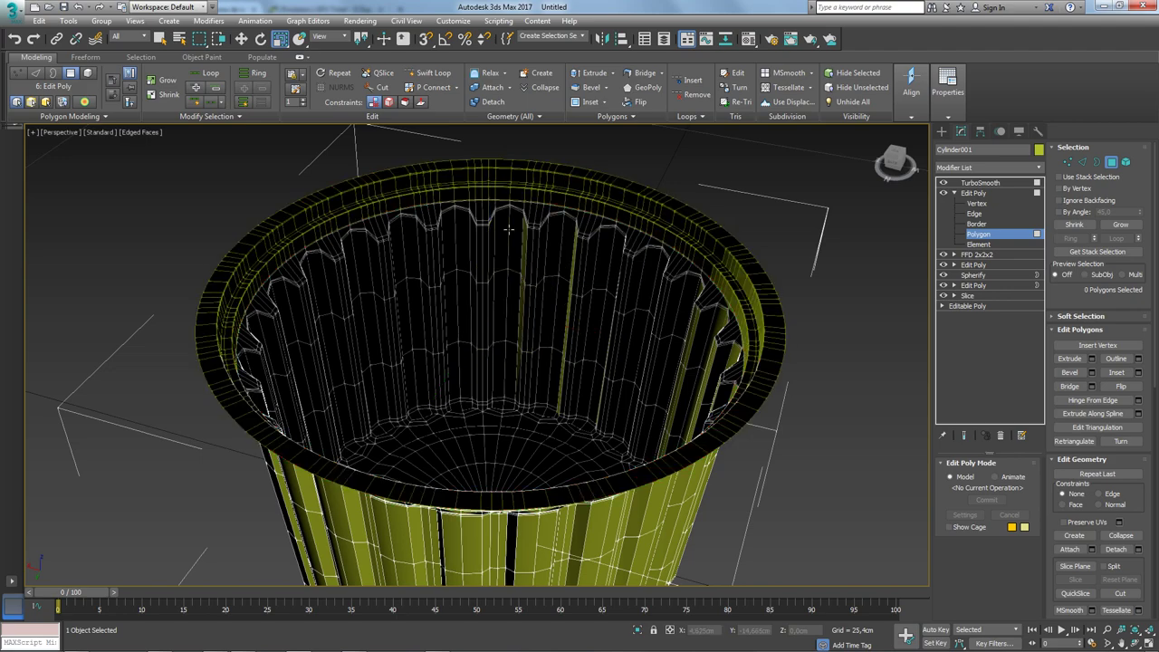
- Select the tampa ring and add a Push modifier via the action search
{"action": "left_click", "coordinate": [968, 184]}
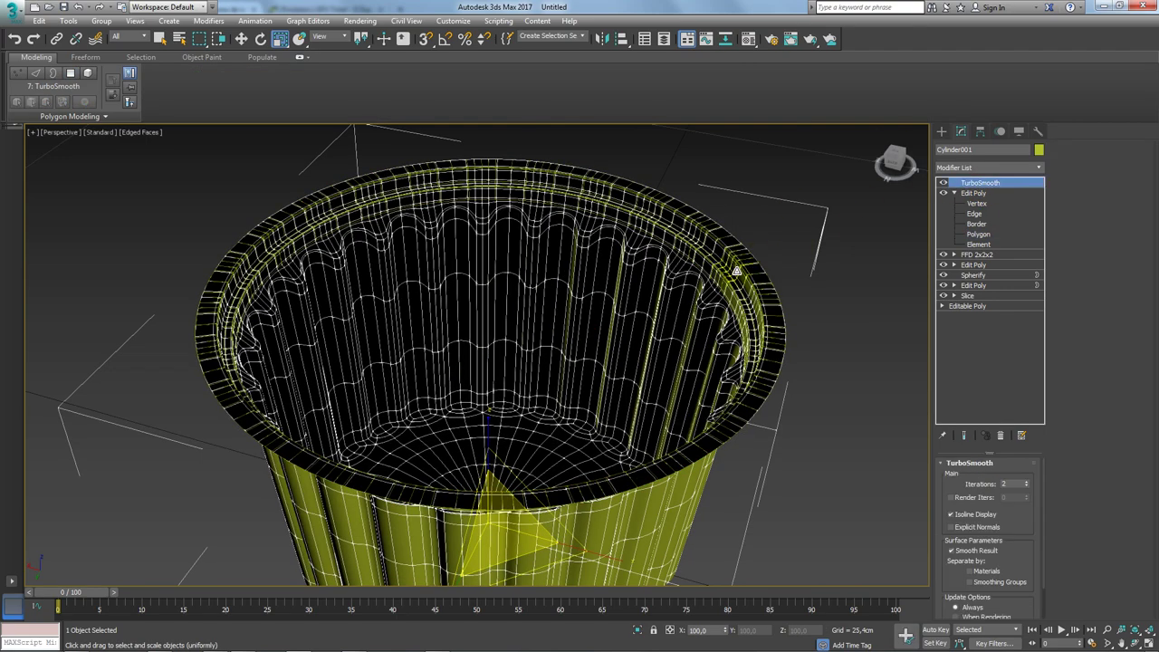
{"action": "left_click", "coordinate": [757, 264]}
{"action": "middle_click_drag", "start_coordinate": [638, 308], "coordinate": [653, 282], "text": "alt"}
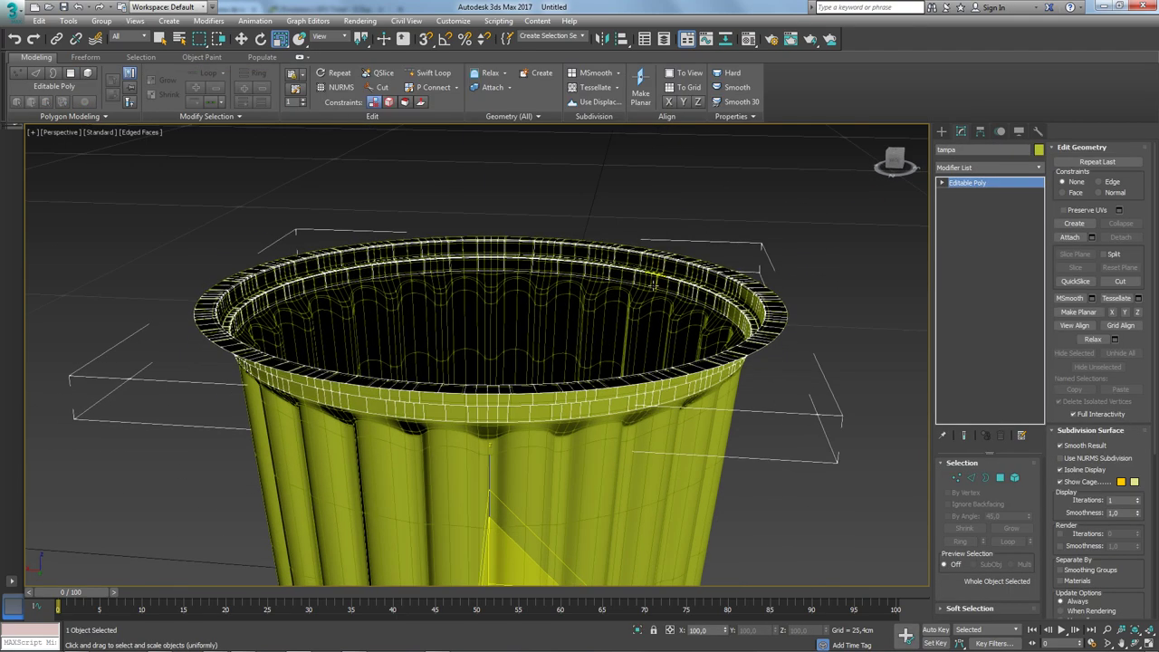
{"action": "left_click", "coordinate": [1041, 170]}
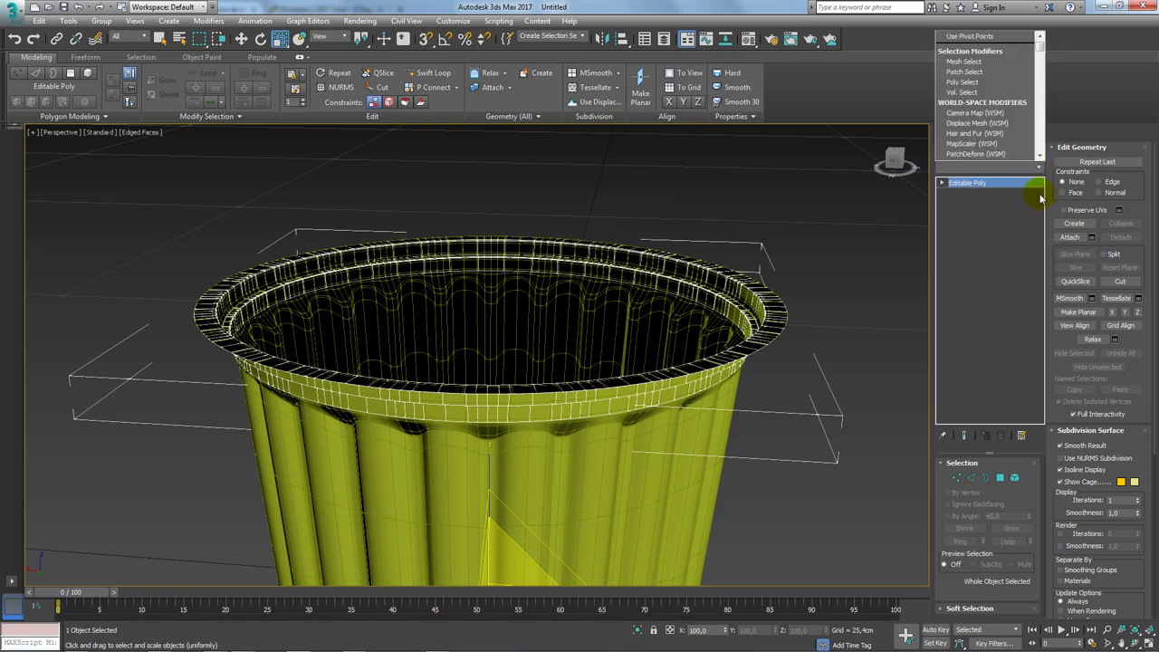
{"action": "mouse_move", "coordinate": [723, 278]}
{"action": "middle_mouse_down"}
{"action": "mouse_move", "coordinate": [726, 265]}
{"action": "mouse_move", "coordinate": [717, 283]}
{"action": "middle_mouse_up"}
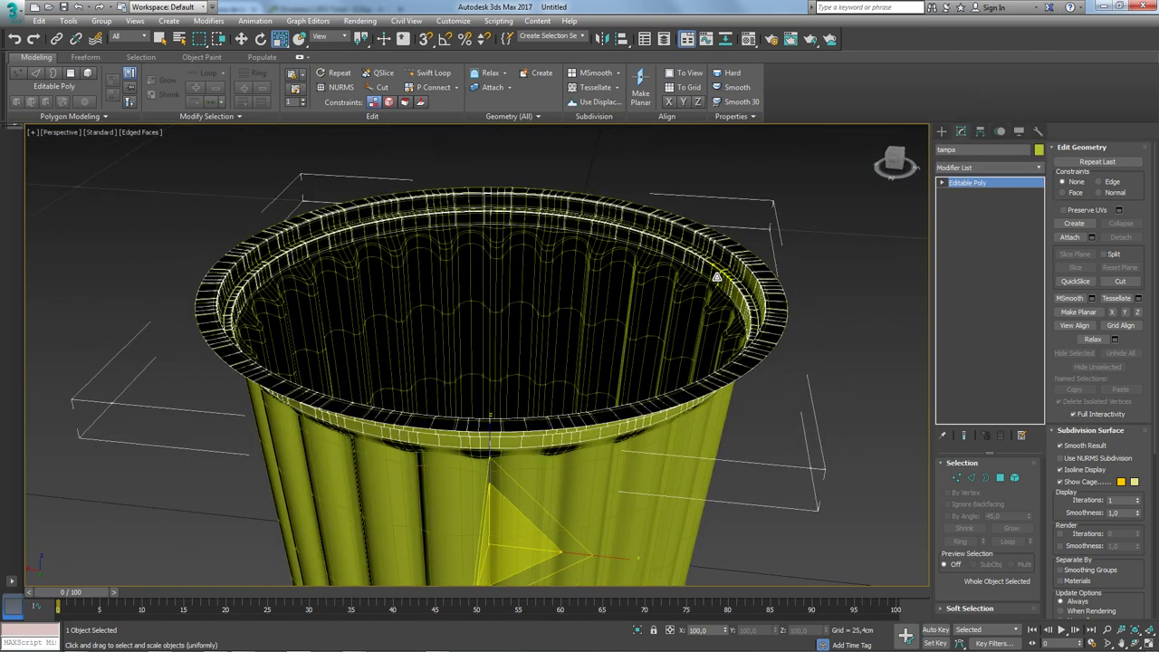
{"action": "key", "text": "x"}
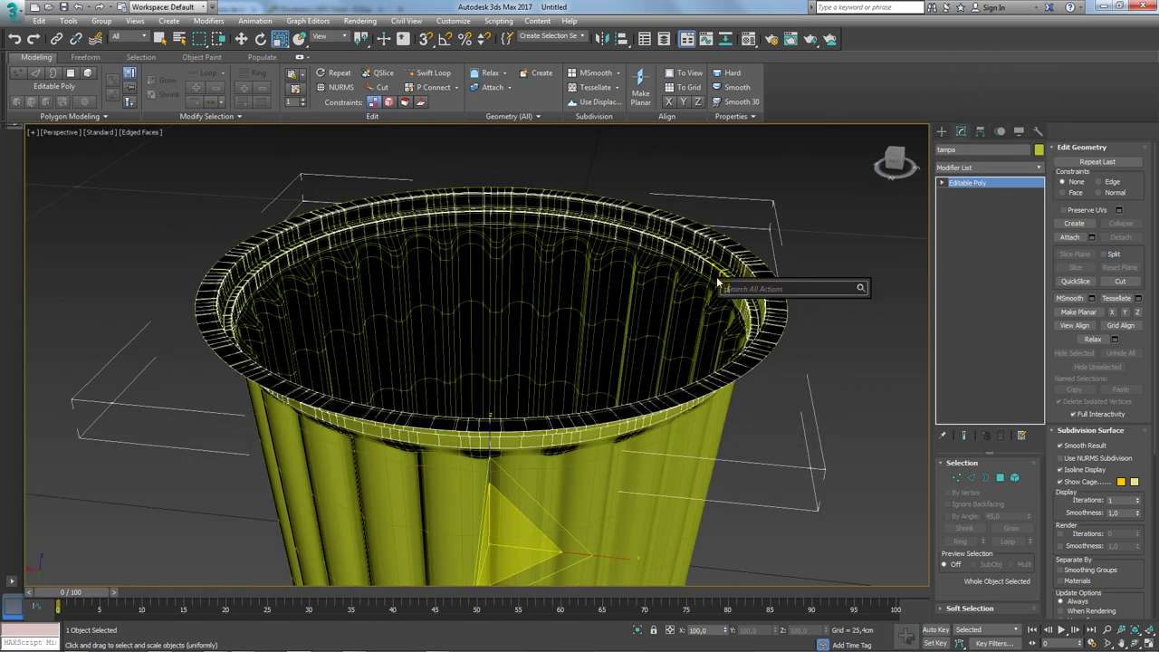
{"action": "type", "text": "push"}
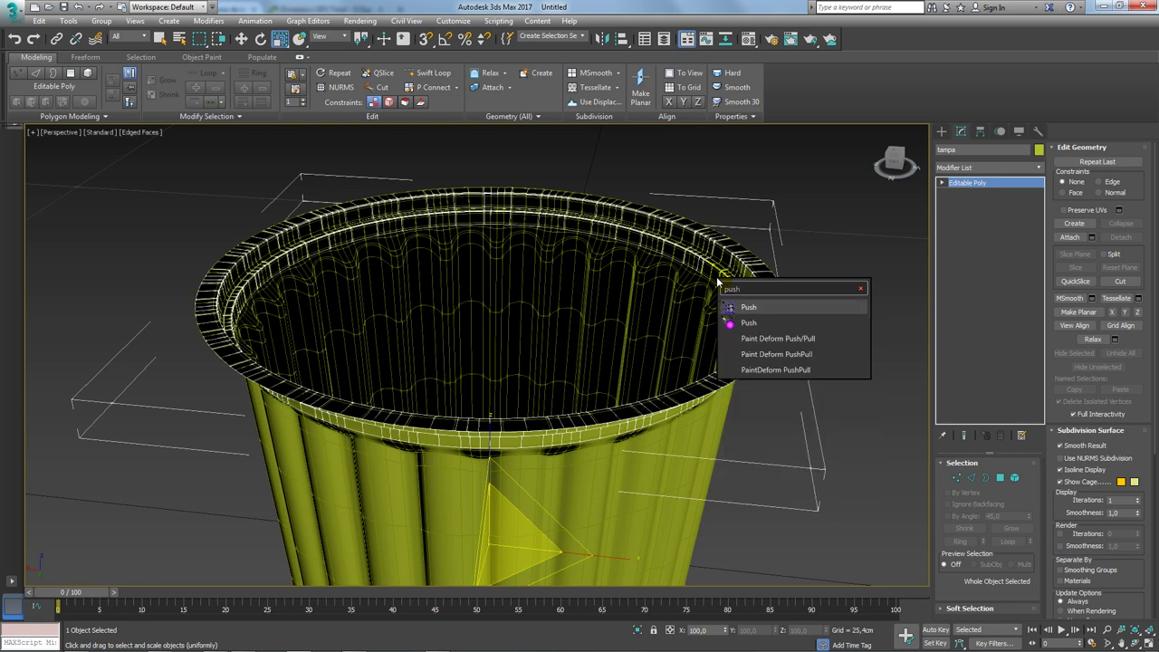
{"action": "key", "text": "Return"}
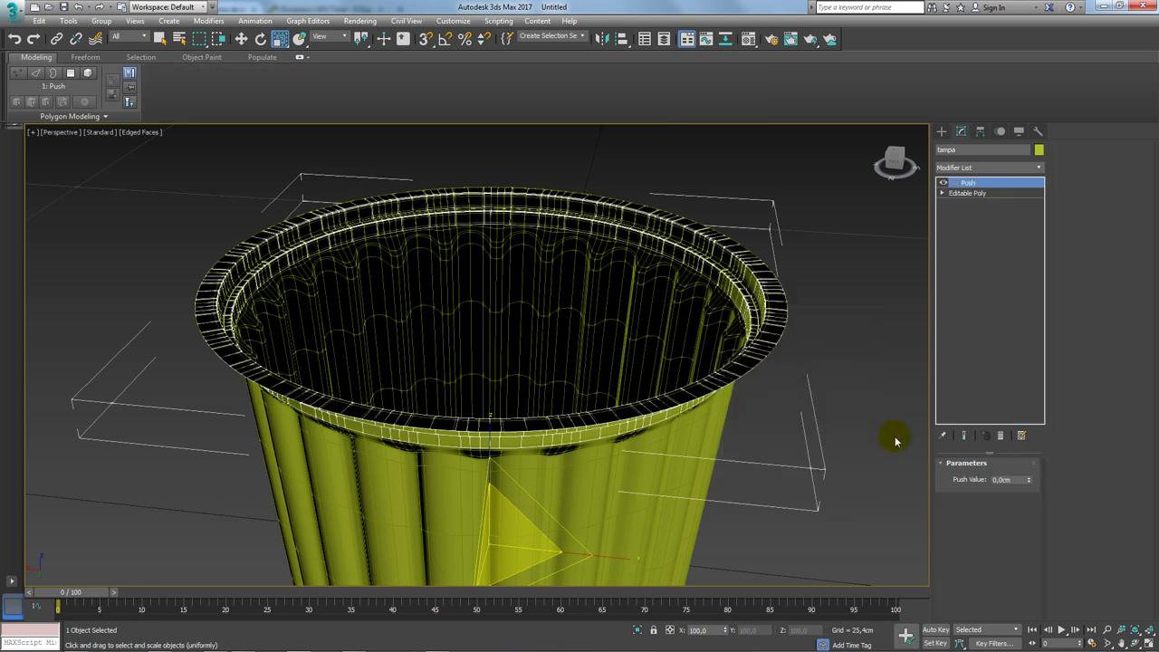
- Set the Push value to -0,051cm to pull the ring inward
{"action": "left_click_drag", "start_coordinate": [1029, 481], "coordinate": [1029, 489]}
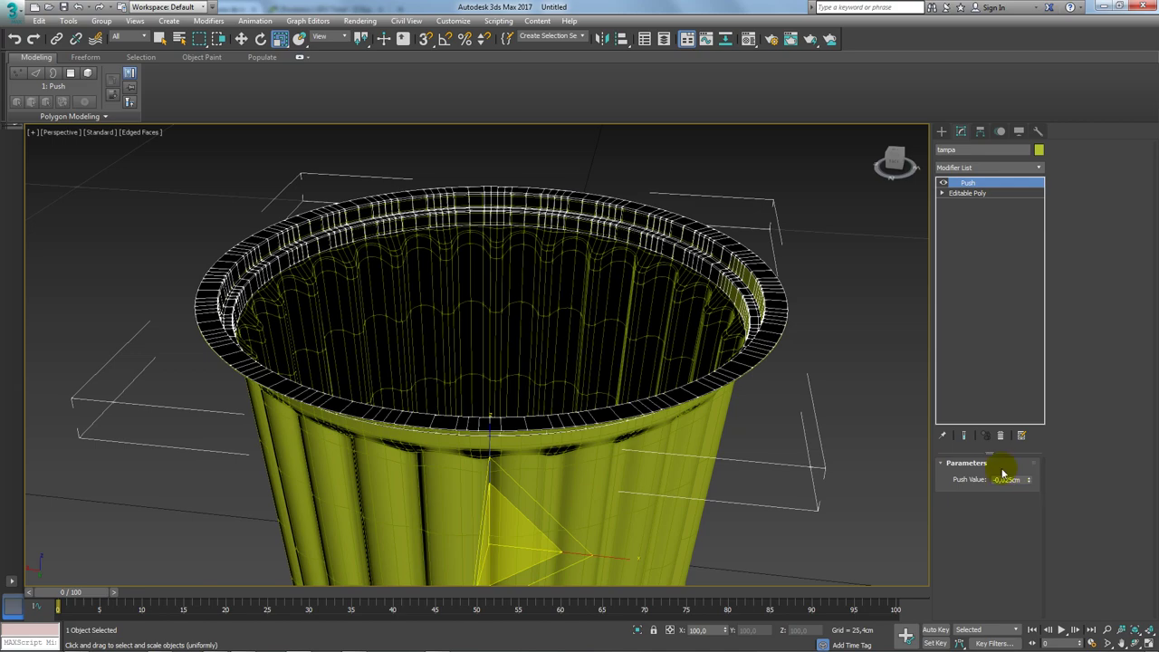
{"action": "mouse_move", "coordinate": [797, 390]}
{"action": "middle_mouse_down", "text": "alt"}
{"action": "mouse_move", "coordinate": [770, 349]}
{"action": "mouse_move", "coordinate": [759, 353]}
{"action": "middle_mouse_up", "text": "alt"}
{"action": "scroll", "coordinate": [761, 361], "scroll_direction": "up", "scroll_amount": 4}
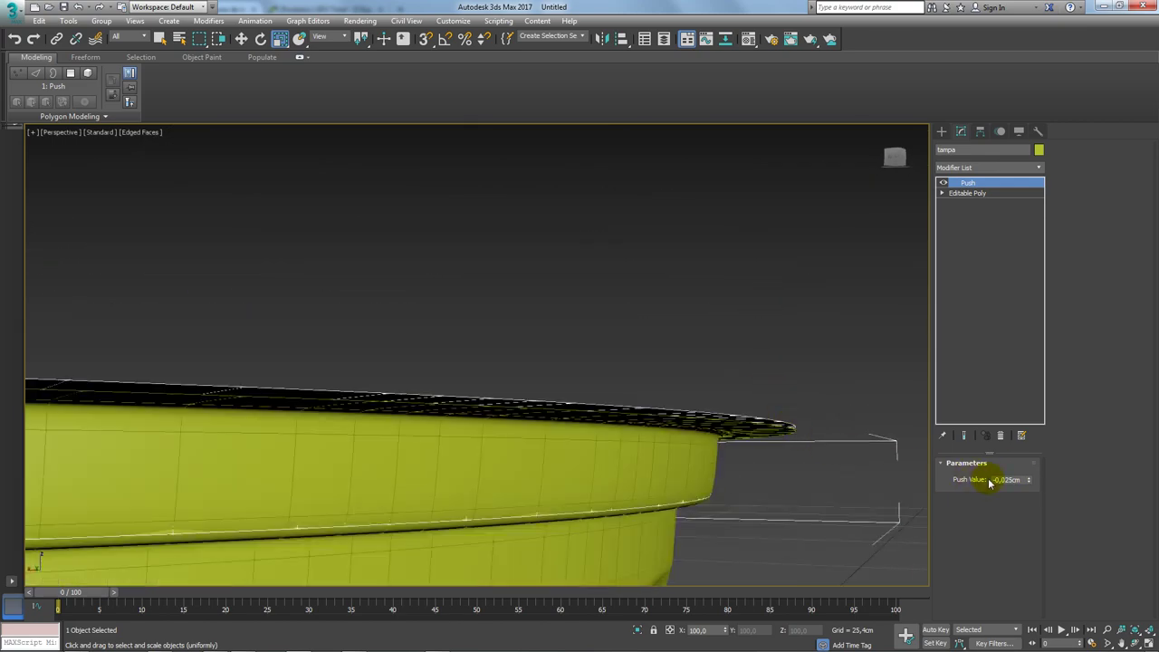
{"action": "left_click_drag", "start_coordinate": [1029, 486], "coordinate": [1017, 479]}
{"action": "mouse_move", "coordinate": [1017, 479]}
{"action": "middle_mouse_down", "text": "alt"}
{"action": "mouse_move", "coordinate": [801, 442]}
{"action": "mouse_move", "coordinate": [812, 440]}
{"action": "middle_mouse_up", "text": "alt"}
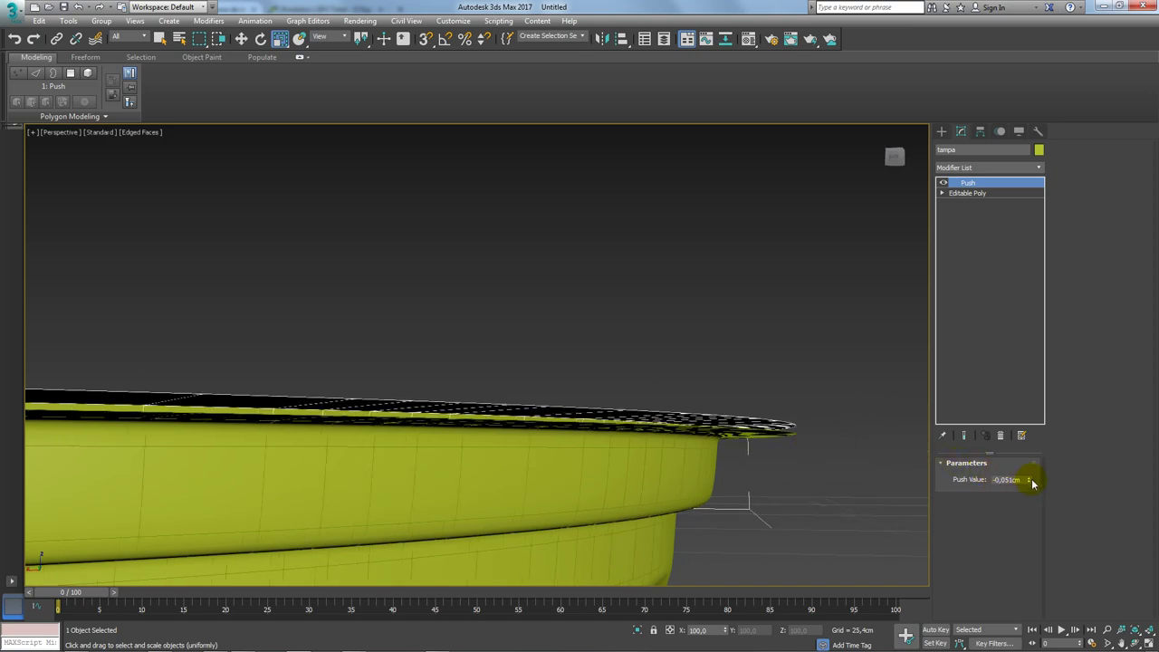
{"action": "left_click_drag", "start_coordinate": [1032, 484], "coordinate": [1027, 480]}
{"action": "mouse_move", "coordinate": [800, 397]}
{"action": "middle_mouse_down", "text": "alt"}
{"action": "mouse_move", "coordinate": [763, 393]}
{"action": "mouse_move", "coordinate": [790, 414]}
{"action": "mouse_move", "coordinate": [773, 402]}
{"action": "middle_mouse_up", "text": "alt"}
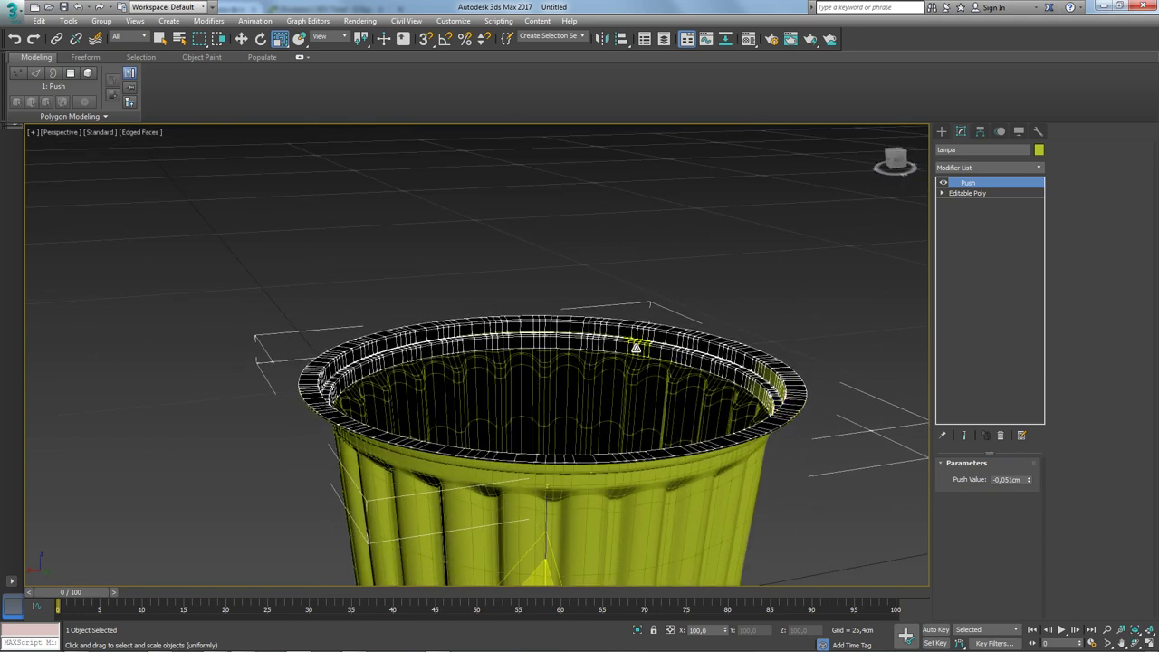
- Isolate tampa, convert it to Editable Poly, and check the pot reference photo
{"action": "left_click", "coordinate": [634, 628]}
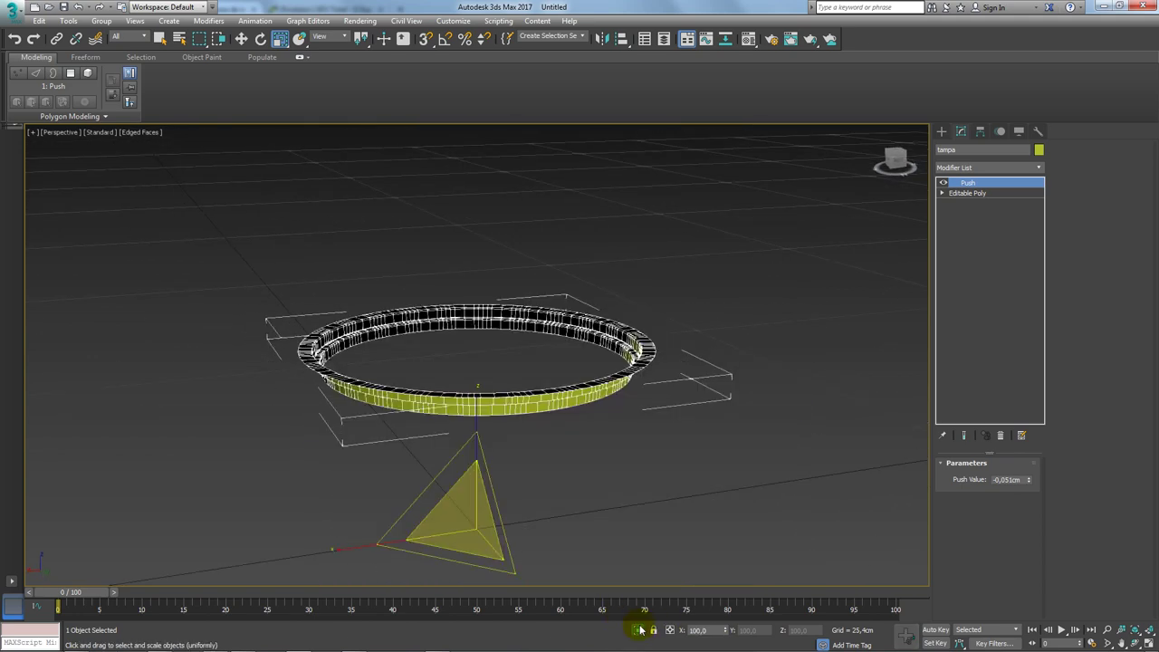
{"action": "middle_click_drag", "start_coordinate": [555, 356], "coordinate": [516, 326], "text": "alt"}
{"action": "scroll", "coordinate": [543, 324], "scroll_direction": "up", "scroll_amount": 2}
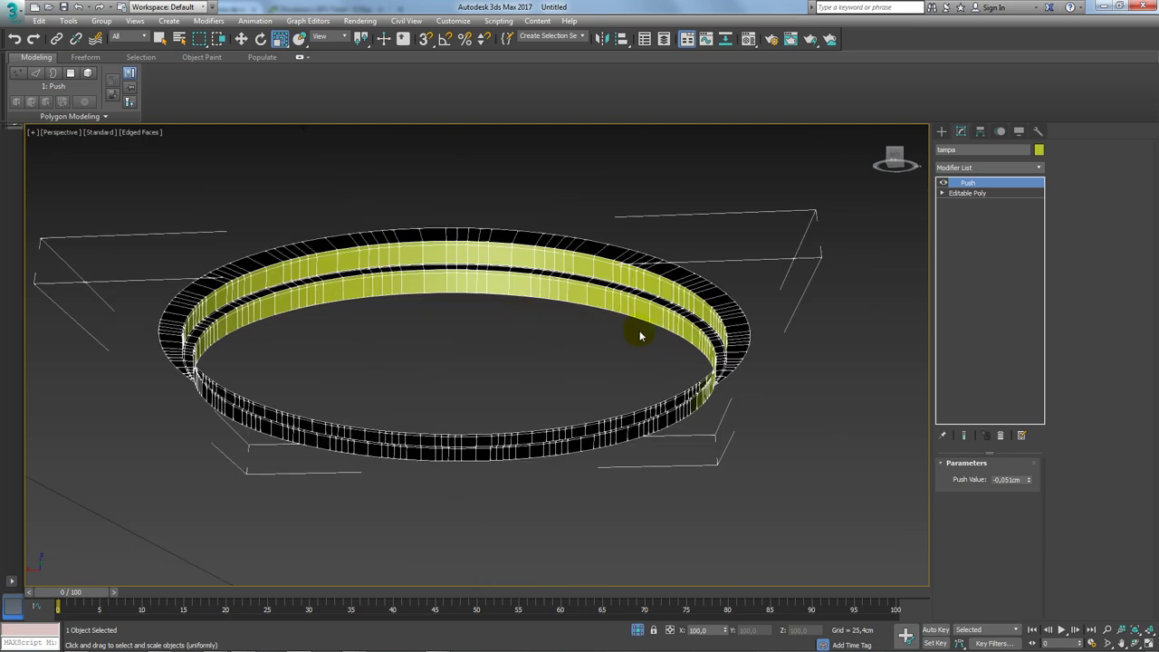
{"action": "scroll", "coordinate": [652, 342], "scroll_direction": "up", "scroll_amount": 2}
{"action": "scroll", "coordinate": [702, 367], "scroll_direction": "up", "scroll_amount": 2}
{"action": "right_click", "coordinate": [722, 262]}
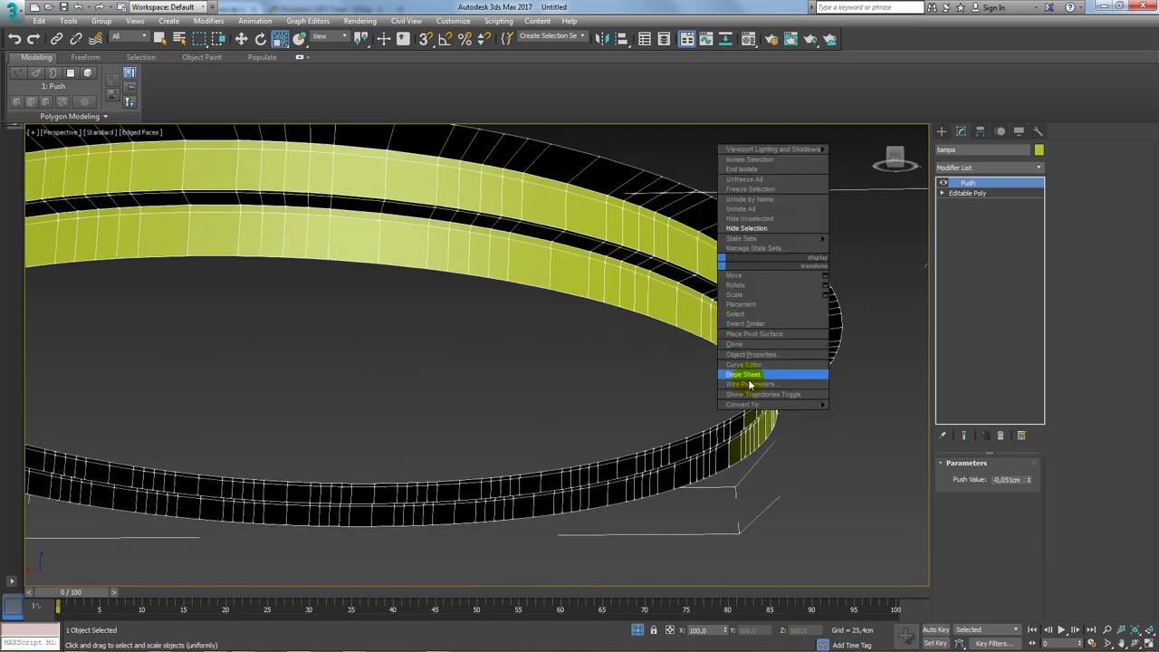
{"action": "left_click", "coordinate": [869, 412]}
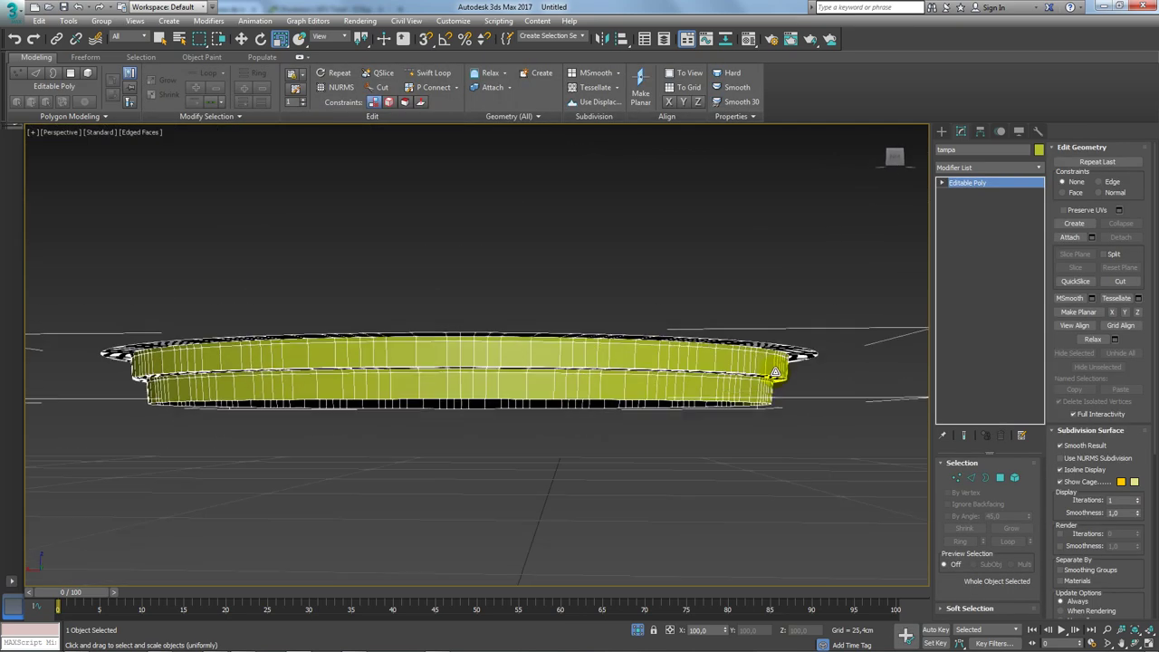
{"action": "key", "text": "alt+Tab"}
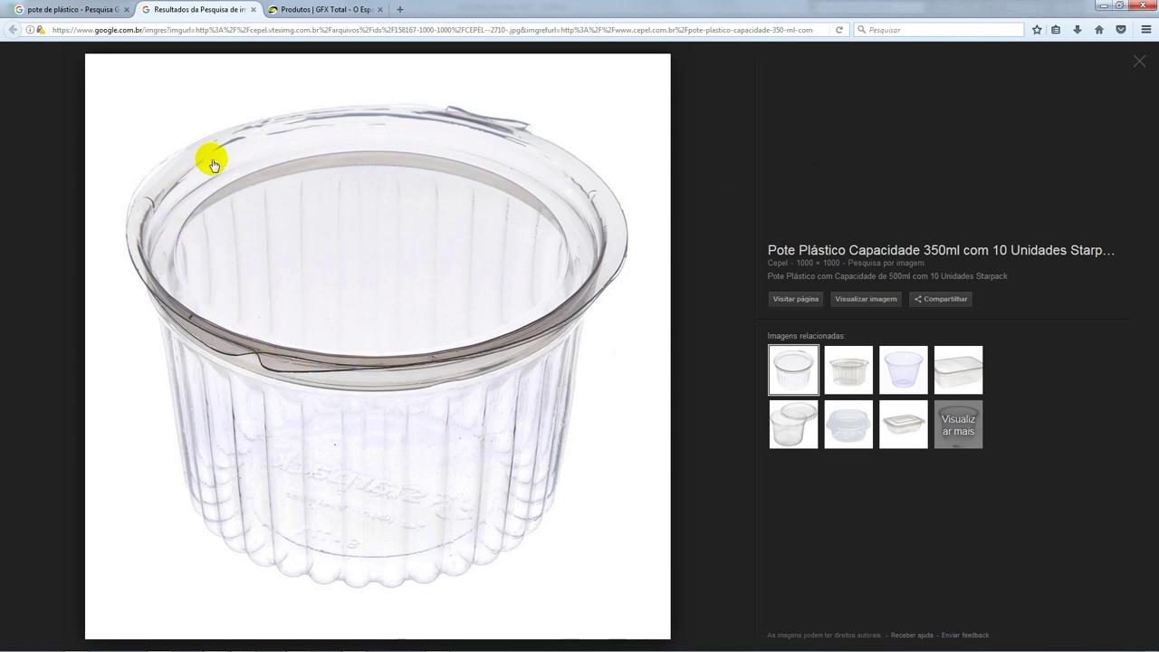
{"action": "key", "text": "alt+Tab"}
- In Edge mode, select an edge loop around the tampa ring
{"action": "middle_click_drag", "start_coordinate": [784, 324], "coordinate": [770, 358], "text": "alt"}
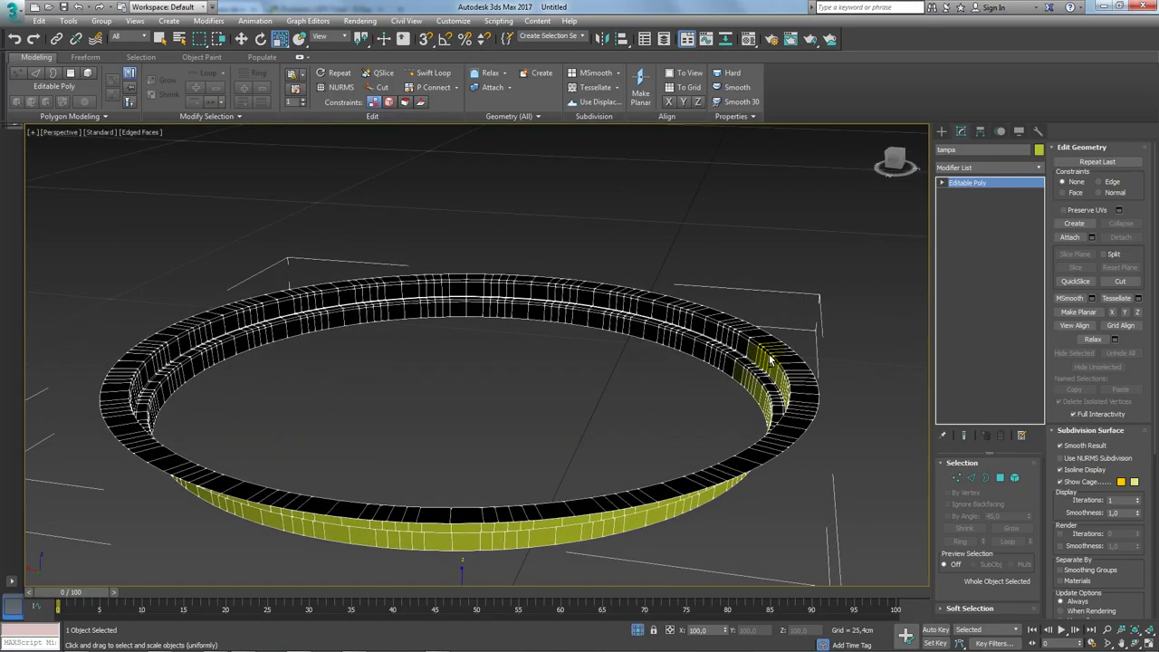
{"action": "left_click", "coordinate": [970, 477]}
{"action": "left_click", "coordinate": [752, 384]}
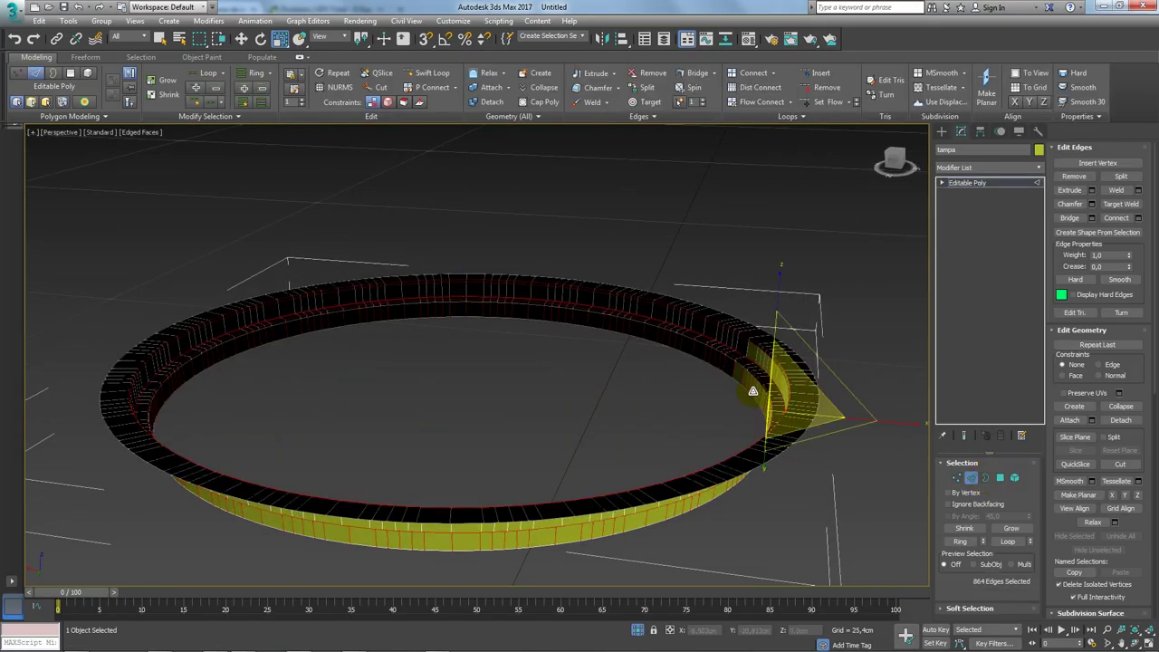
{"action": "middle_click_drag", "start_coordinate": [733, 410], "coordinate": [735, 397], "text": "alt"}
{"action": "double_click", "coordinate": [733, 382]}
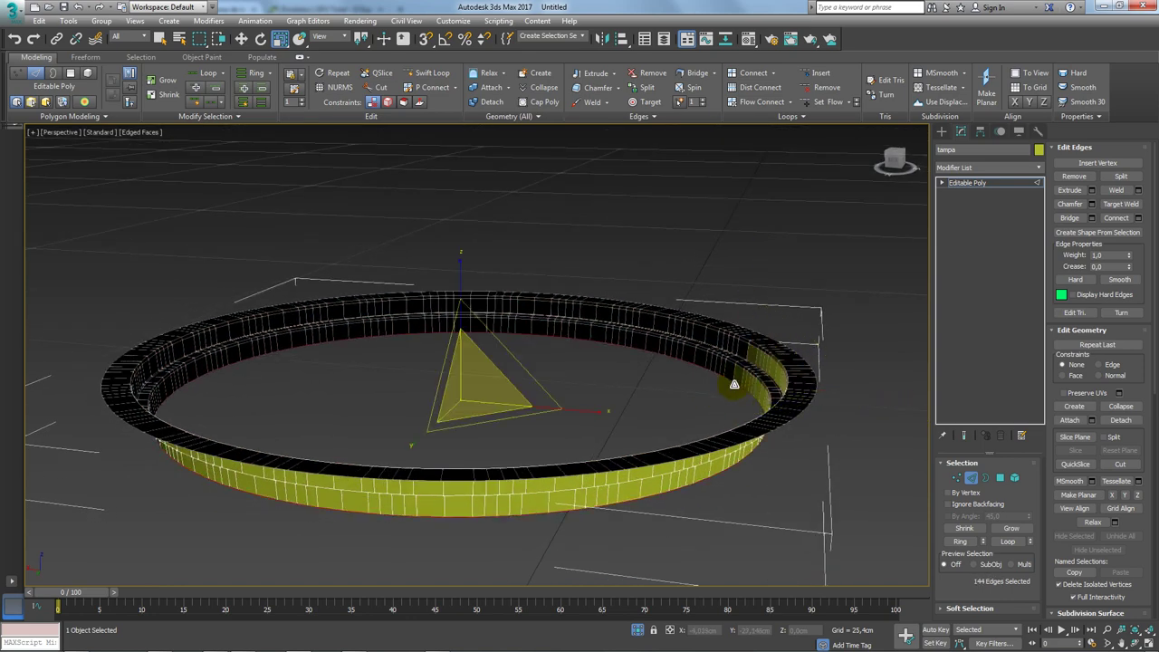
{"action": "key", "text": "w"}
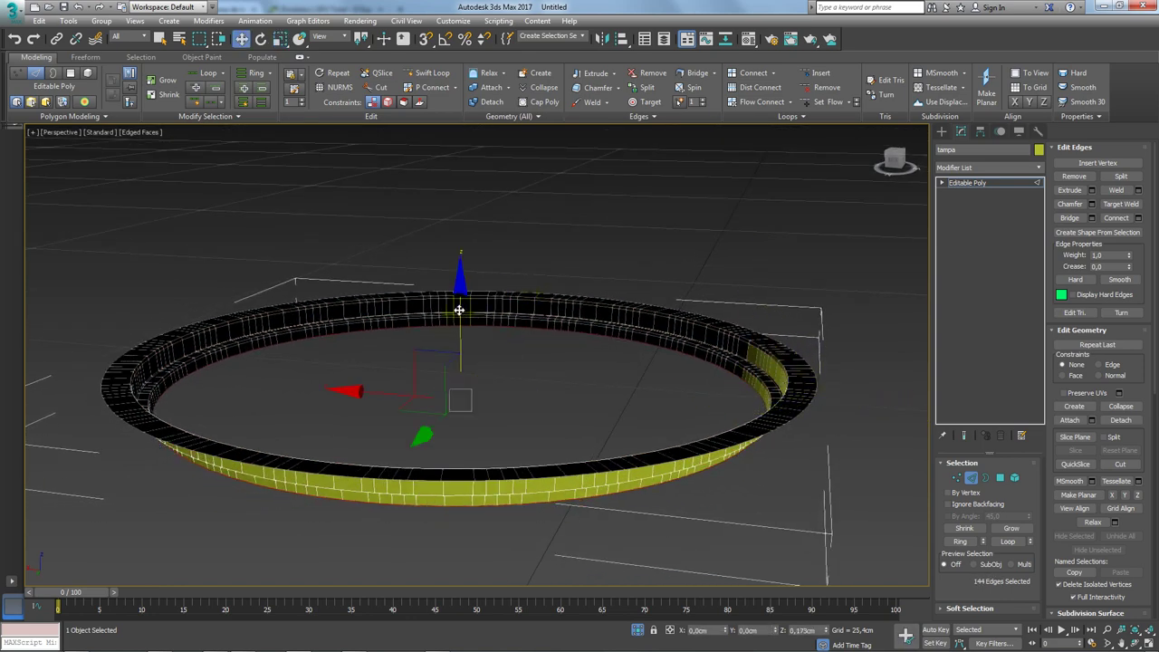
{"action": "mouse_move", "coordinate": [469, 316]}
{"action": "middle_mouse_down", "text": "alt"}
{"action": "mouse_move", "coordinate": [477, 354]}
{"action": "mouse_move", "coordinate": [440, 362]}
{"action": "mouse_move", "coordinate": [440, 383]}
{"action": "mouse_move", "coordinate": [444, 237]}
{"action": "mouse_move", "coordinate": [468, 380]}
{"action": "middle_mouse_up", "text": "alt"}
{"action": "scroll", "coordinate": [464, 362], "scroll_direction": "up", "scroll_amount": 3}
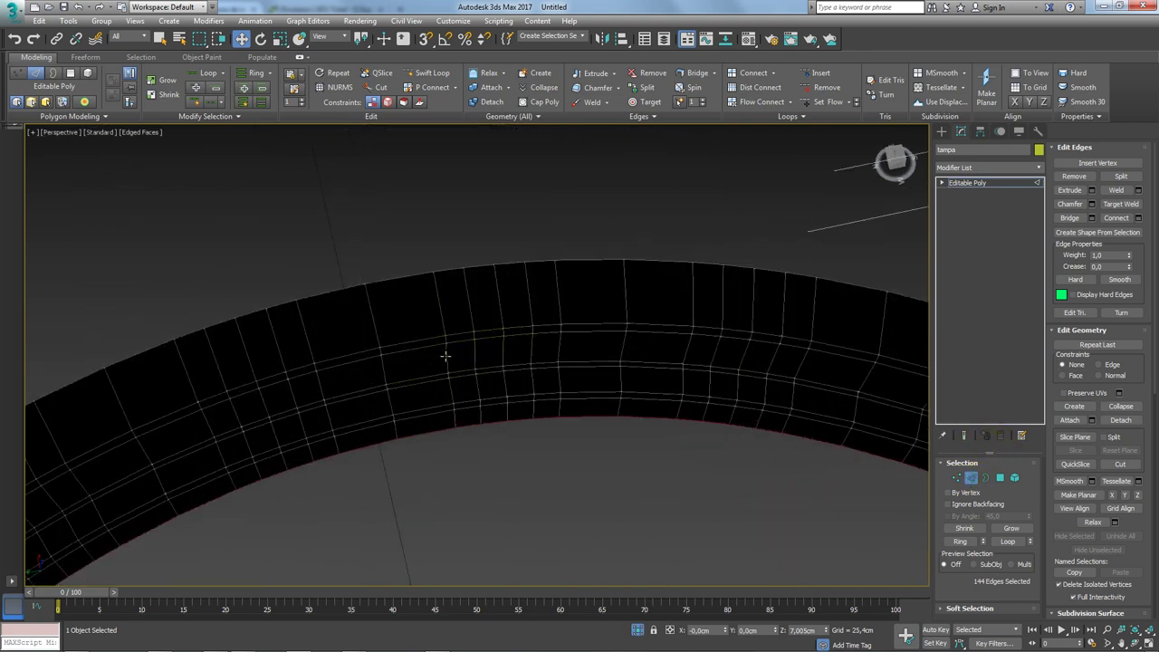
- Select all radial edges across the ring's top using Loop and Select Similar
{"action": "left_click_drag", "start_coordinate": [493, 358], "coordinate": [518, 353]}
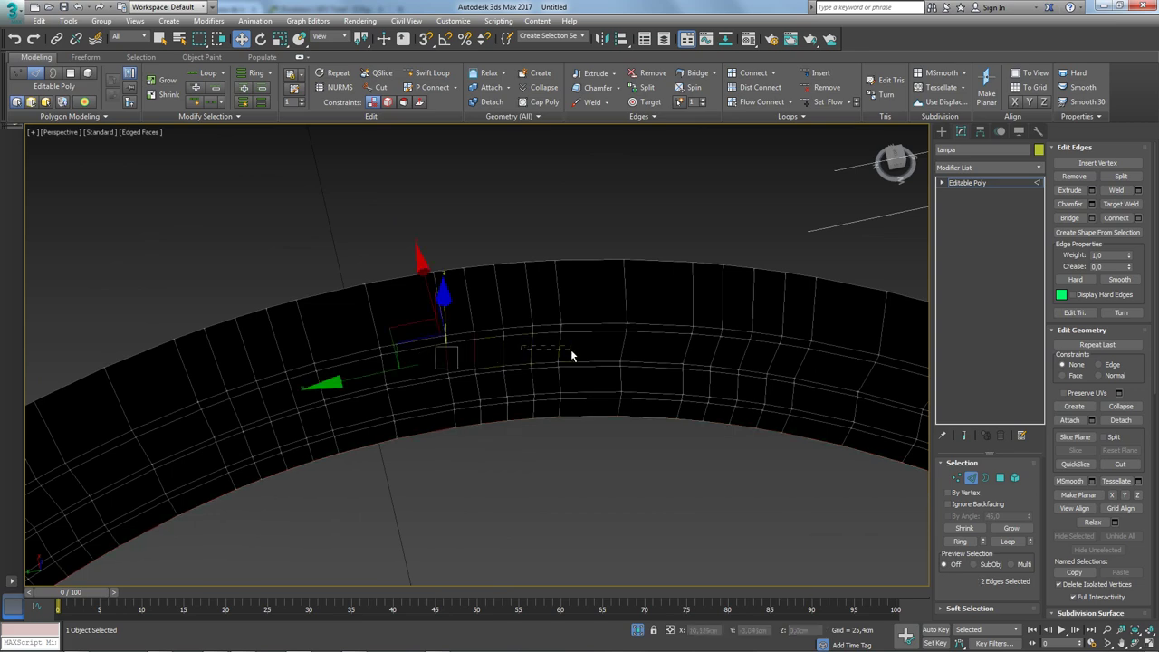
{"action": "left_click", "coordinate": [1008, 541]}
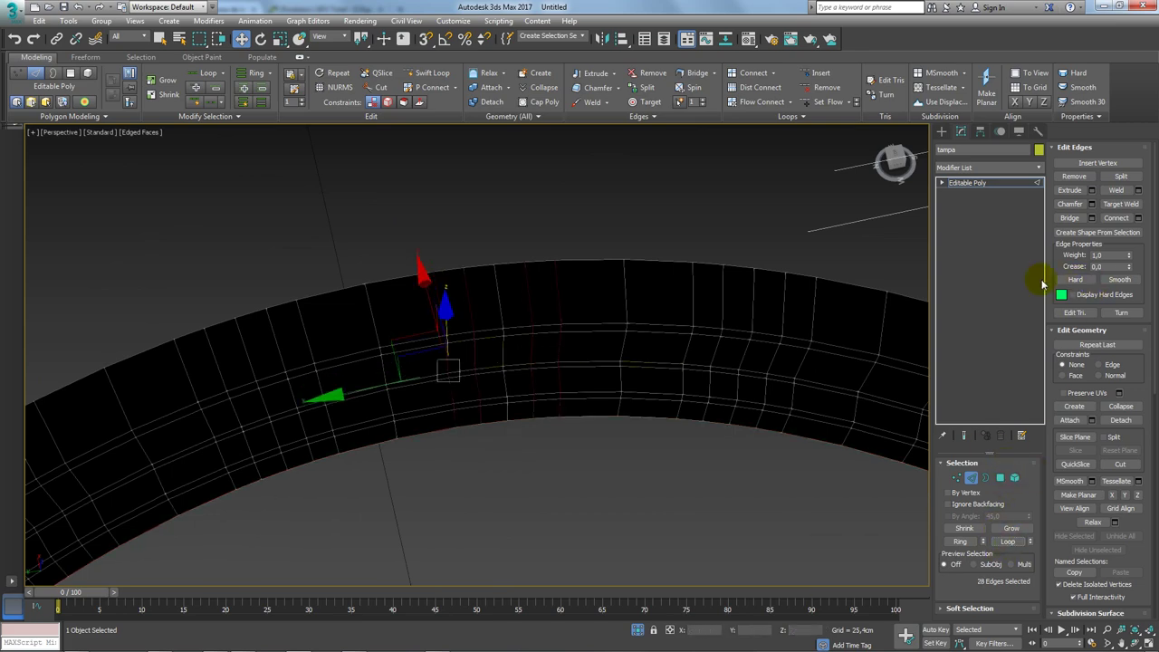
{"action": "scroll", "coordinate": [646, 331], "scroll_direction": "down", "scroll_amount": 3}
{"action": "middle_click_drag", "start_coordinate": [550, 384], "coordinate": [509, 331], "text": "alt"}
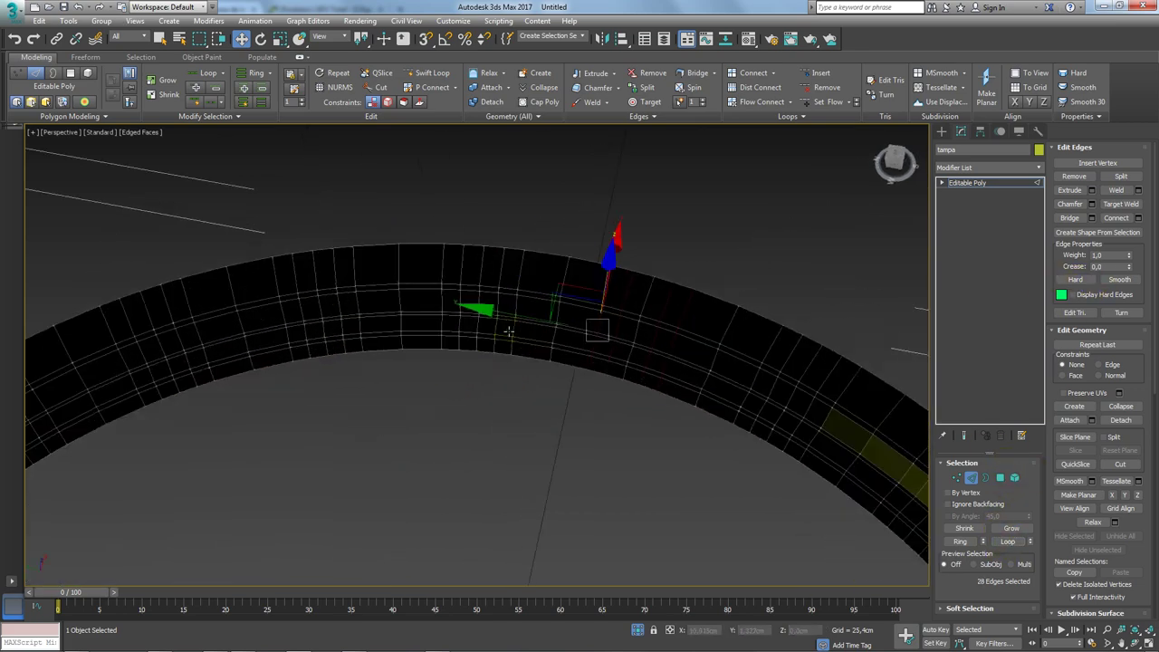
{"action": "left_click", "coordinate": [214, 116]}
{"action": "left_click", "coordinate": [165, 145]}
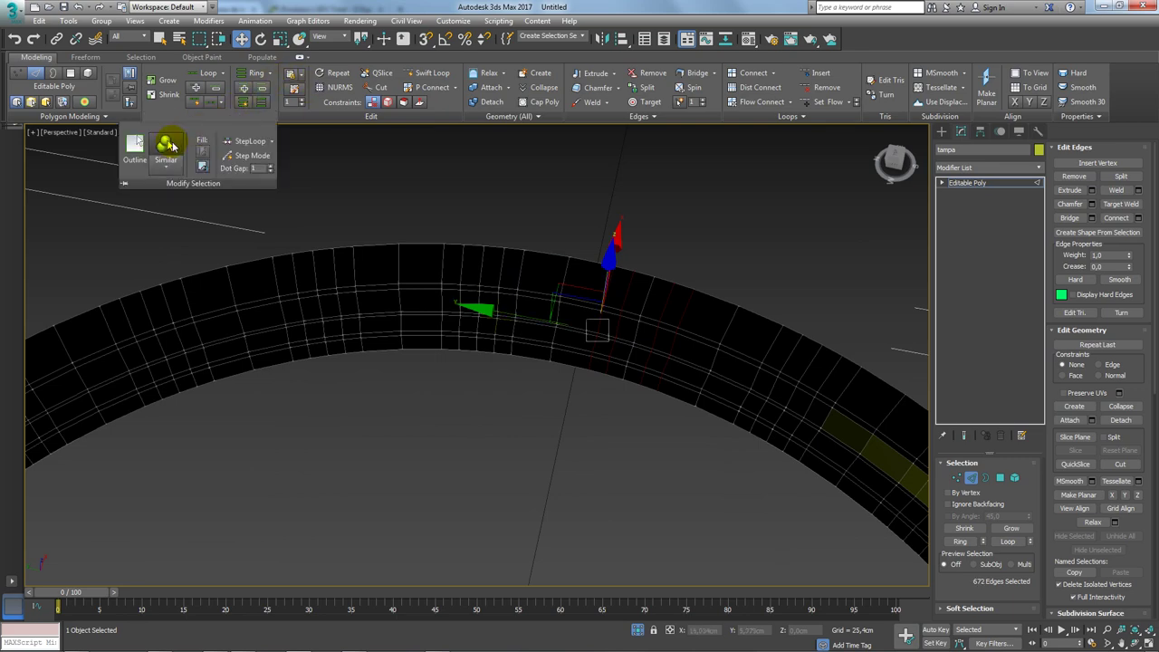
{"action": "middle_click_drag", "start_coordinate": [466, 272], "coordinate": [507, 250], "text": "alt"}
{"action": "scroll", "coordinate": [507, 251], "scroll_direction": "down", "scroll_amount": 3}
{"action": "mouse_move", "coordinate": [564, 389]}
{"action": "middle_mouse_down", "text": "alt"}
{"action": "mouse_move", "coordinate": [553, 263]}
{"action": "mouse_move", "coordinate": [478, 256]}
{"action": "middle_mouse_up", "text": "alt"}
{"action": "scroll", "coordinate": [478, 256], "scroll_direction": "up", "scroll_amount": 4}
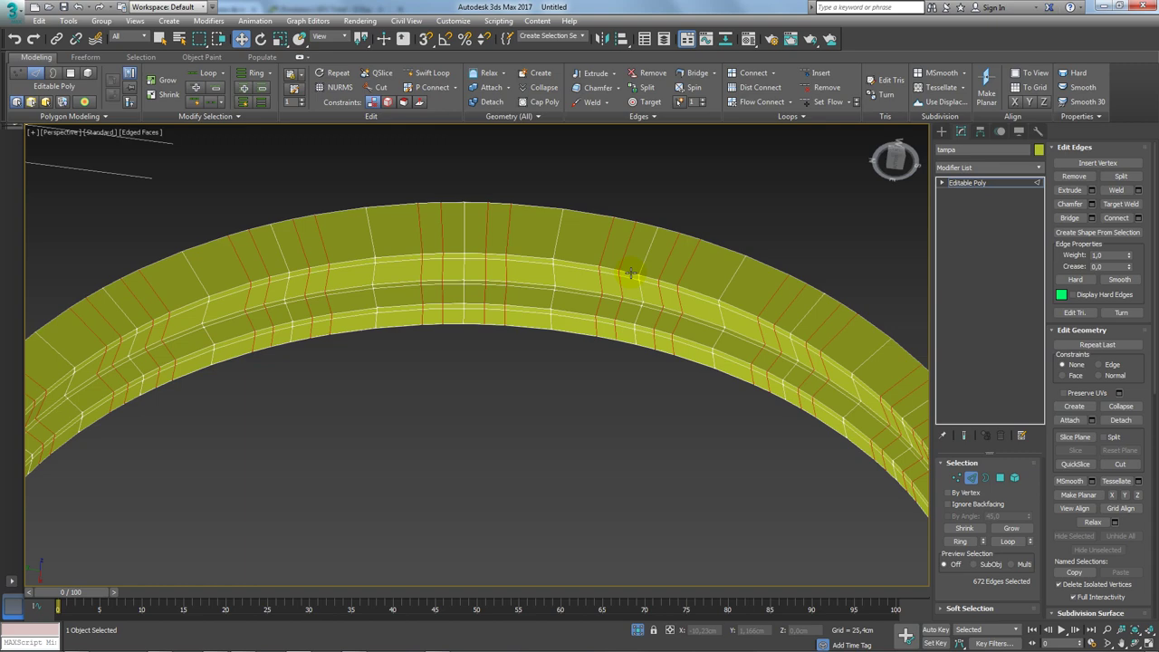
- Remove the 672 radial edges and return to the Editable Poly top level
{"action": "left_click", "coordinate": [1074, 177]}
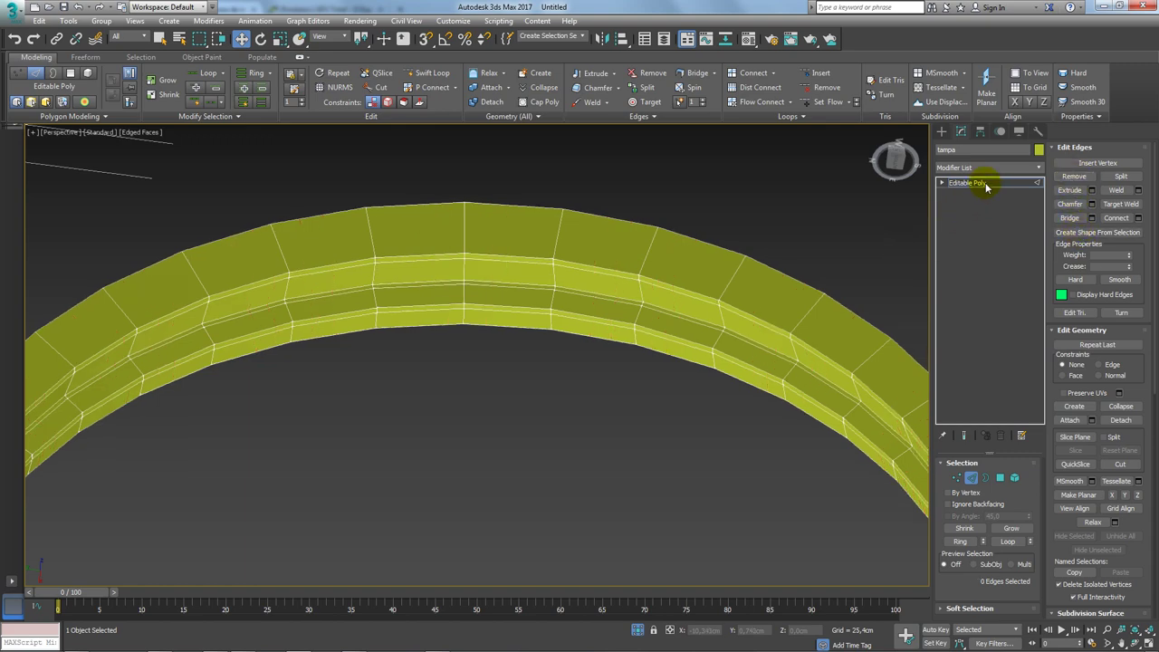
{"action": "left_click", "coordinate": [987, 185]}
{"action": "scroll", "coordinate": [587, 282], "scroll_direction": "down", "scroll_amount": 5}
{"action": "mouse_move", "coordinate": [654, 341]}
{"action": "middle_mouse_down", "text": "alt"}
{"action": "mouse_move", "coordinate": [657, 489]}
{"action": "mouse_move", "coordinate": [644, 305]}
{"action": "middle_mouse_up", "text": "alt"}
- Select the inner border and Shift-scale it inward repeatedly into concentric floor loops
{"action": "left_click", "coordinate": [985, 476]}
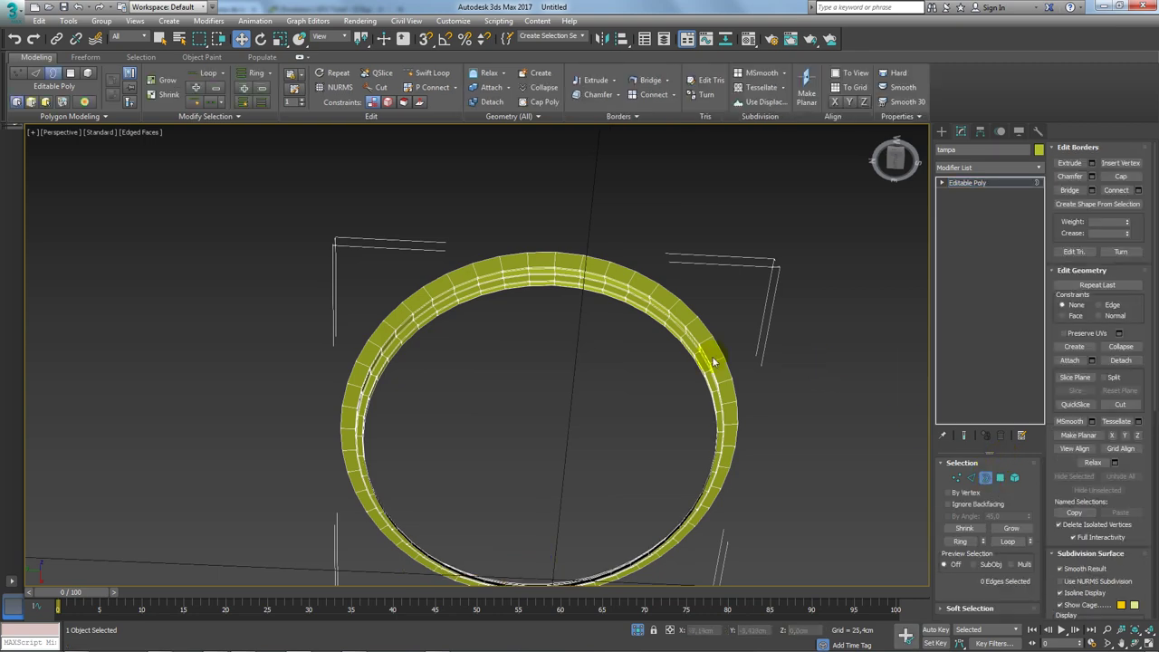
{"action": "left_click", "coordinate": [690, 359]}
{"action": "mouse_move", "coordinate": [689, 359]}
{"action": "middle_mouse_down", "text": "alt"}
{"action": "mouse_move", "coordinate": [726, 335]}
{"action": "mouse_move", "coordinate": [766, 440]}
{"action": "mouse_move", "coordinate": [758, 473]}
{"action": "mouse_move", "coordinate": [619, 419]}
{"action": "middle_mouse_up", "text": "alt"}
{"action": "key", "text": "r"}
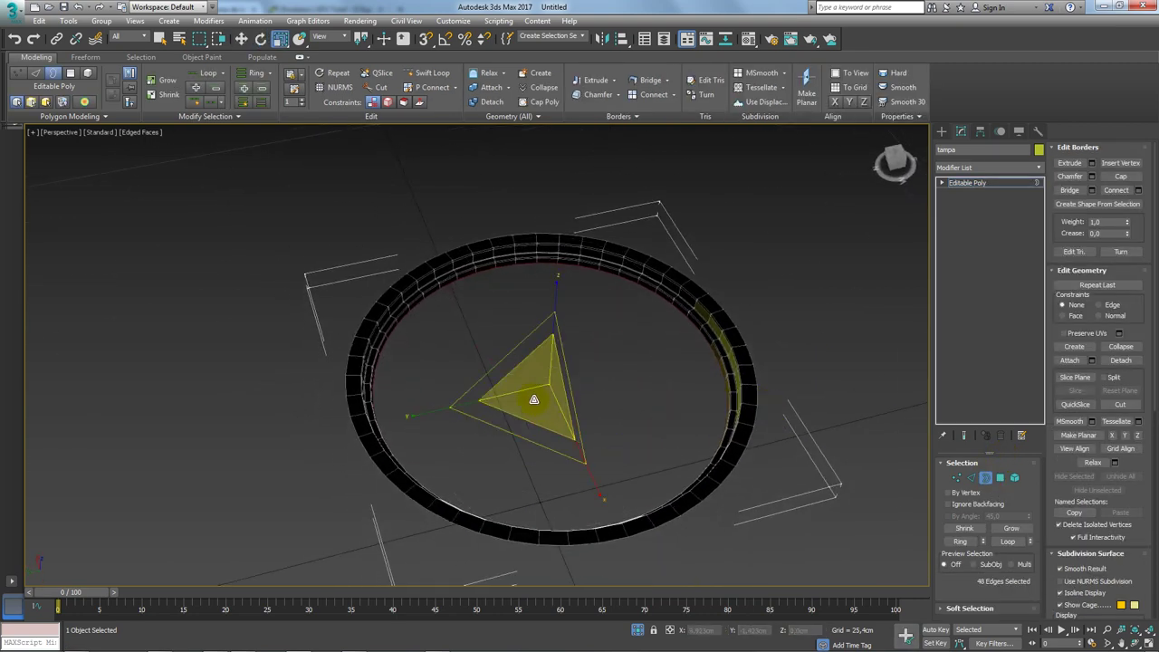
{"action": "mouse_move", "coordinate": [533, 399]}
{"action": "left_mouse_down"}
{"action": "mouse_move", "coordinate": [553, 440]}
{"action": "mouse_move", "coordinate": [1149, 258]}
{"action": "left_mouse_up"}
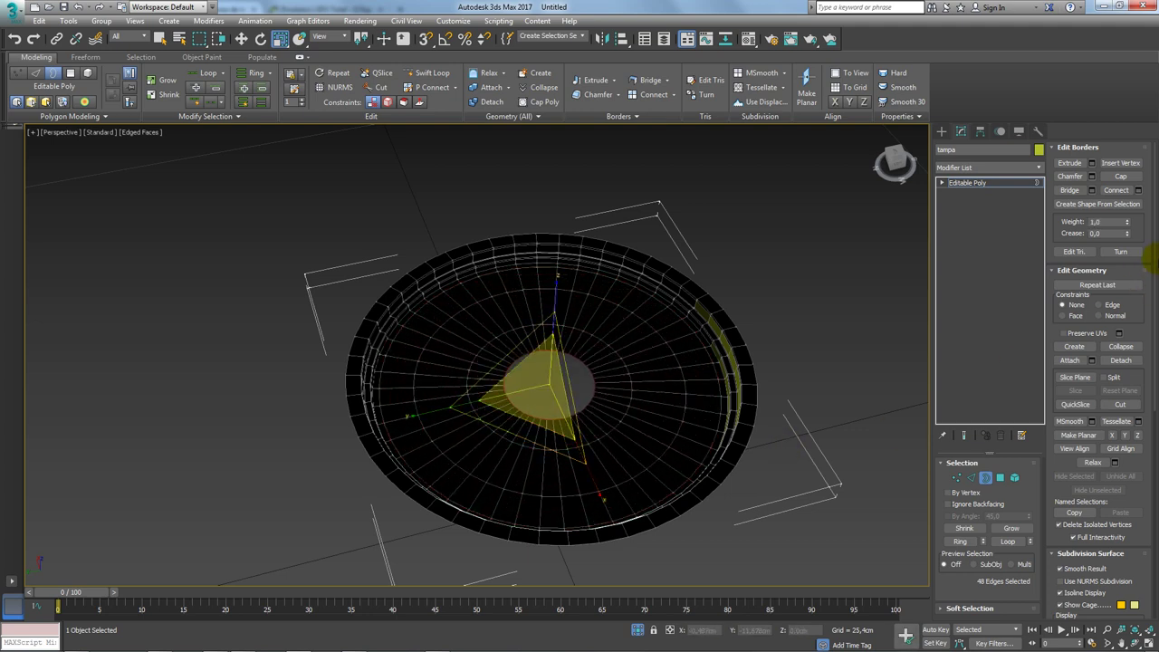
{"action": "left_click", "coordinate": [1121, 176]}
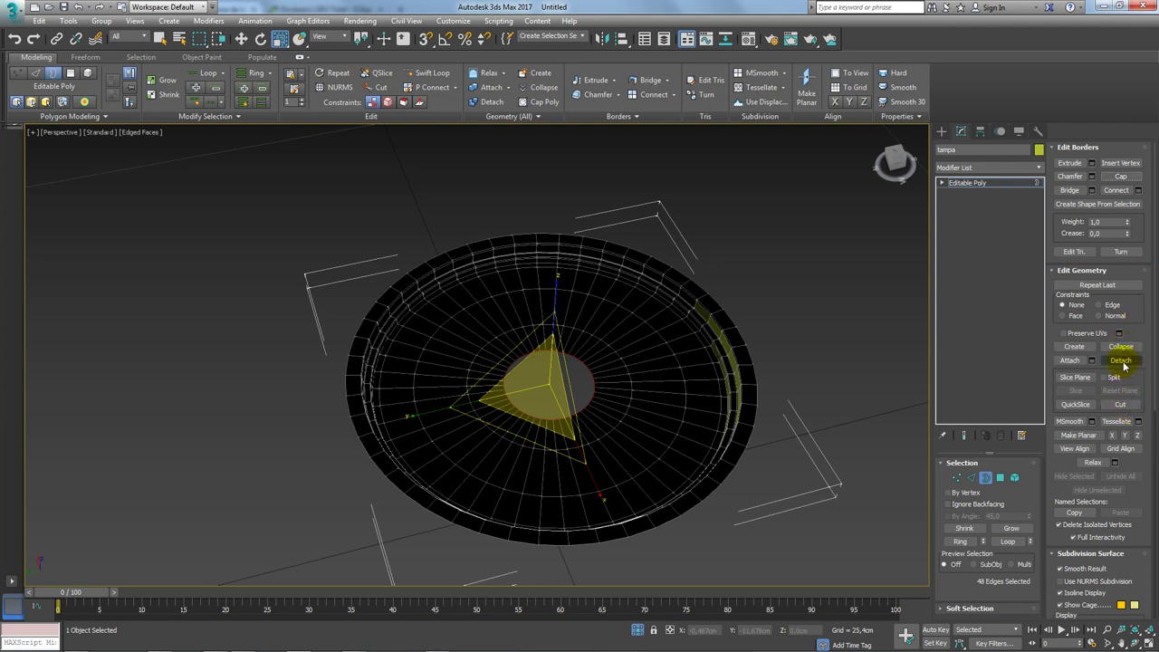
{"action": "left_click_drag", "start_coordinate": [1142, 319], "coordinate": [1144, 265]}
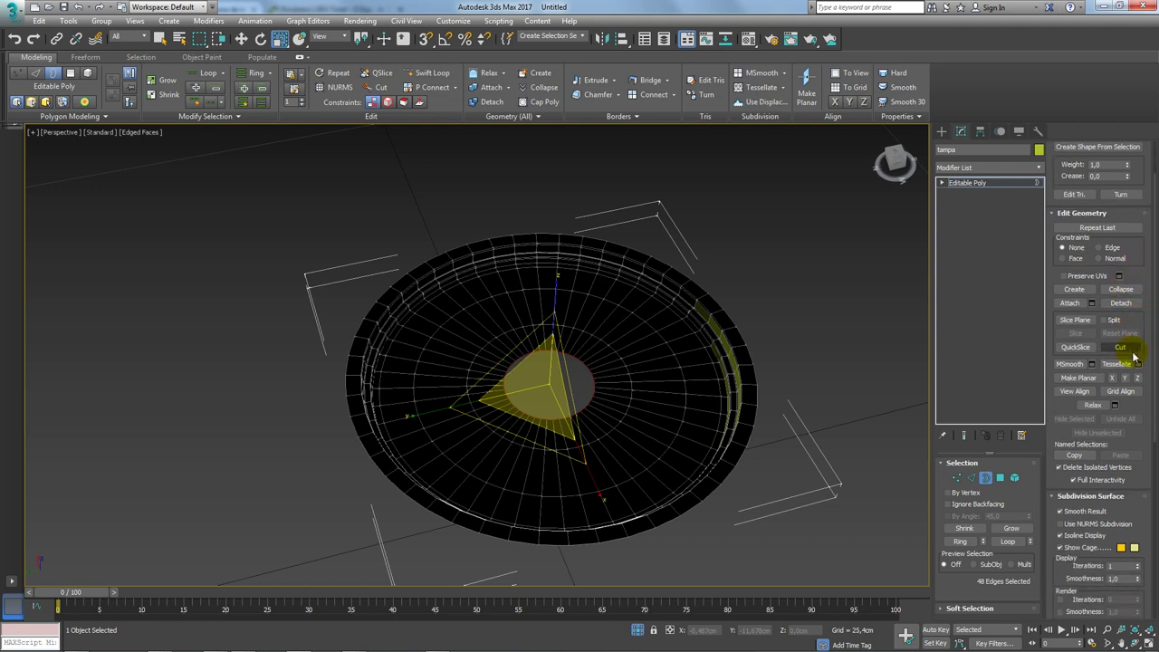
{"action": "left_click_drag", "start_coordinate": [1149, 438], "coordinate": [1144, 341]}
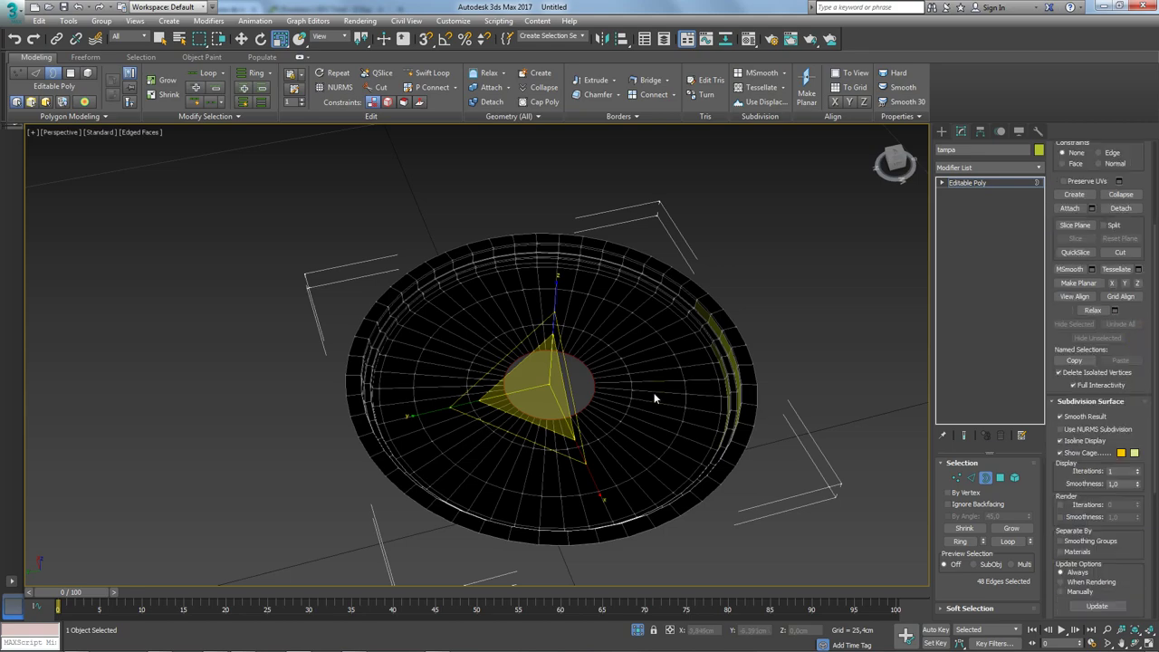
- Collapse the last 48-edge inner border to a single centre point
{"action": "mouse_move", "coordinate": [654, 398]}
{"action": "middle_mouse_down", "text": "alt"}
{"action": "mouse_move", "coordinate": [685, 469]}
{"action": "mouse_move", "coordinate": [674, 306]}
{"action": "mouse_move", "coordinate": [668, 331]}
{"action": "mouse_move", "coordinate": [687, 420]}
{"action": "mouse_move", "coordinate": [675, 288]}
{"action": "mouse_move", "coordinate": [592, 272]}
{"action": "middle_mouse_up", "text": "alt"}
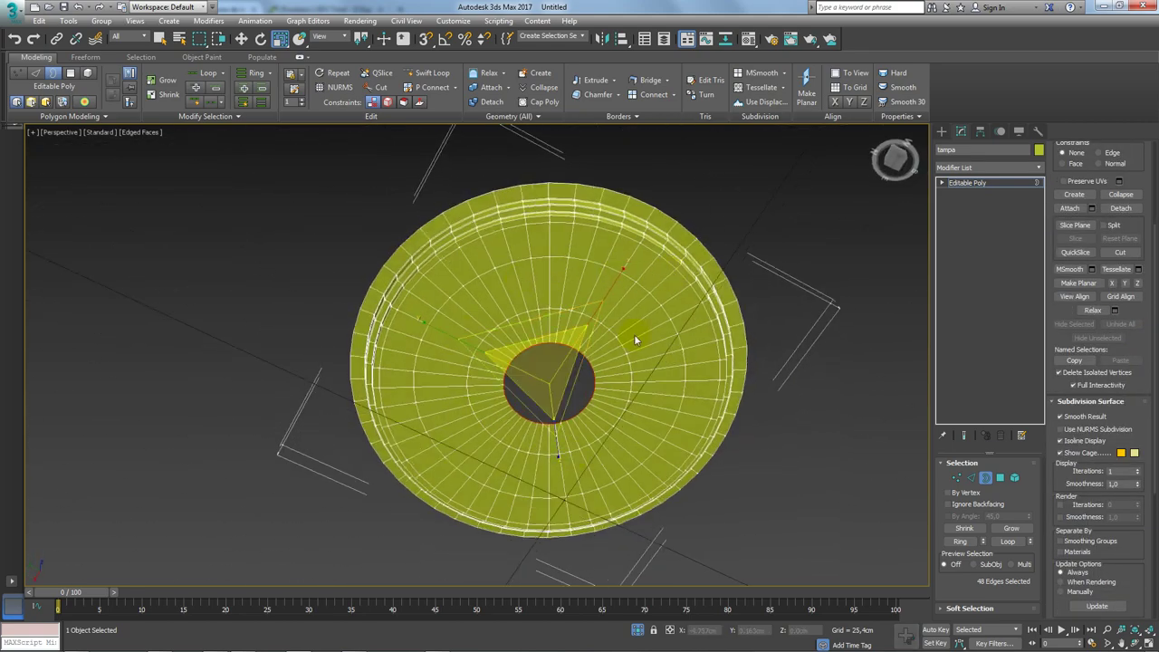
{"action": "mouse_move", "coordinate": [504, 307]}
{"action": "middle_mouse_down", "text": "alt"}
{"action": "mouse_move", "coordinate": [697, 299]}
{"action": "mouse_move", "coordinate": [684, 284]}
{"action": "mouse_move", "coordinate": [665, 459]}
{"action": "mouse_move", "coordinate": [740, 425]}
{"action": "mouse_move", "coordinate": [726, 296]}
{"action": "middle_mouse_up", "text": "alt"}
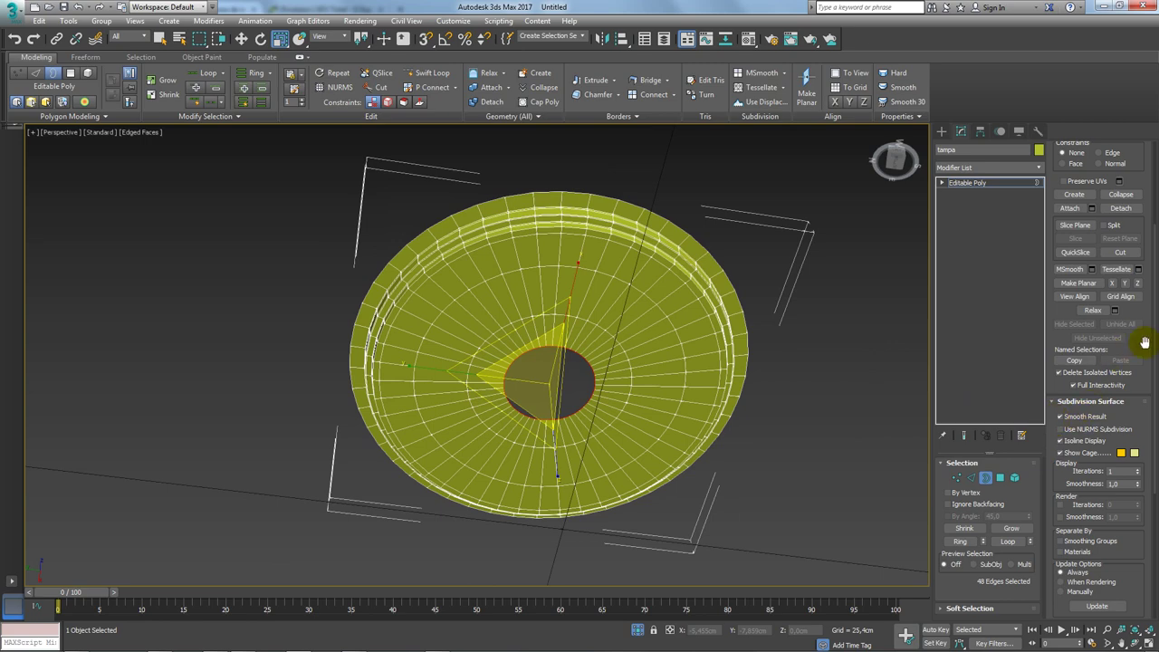
{"action": "scroll", "coordinate": [1136, 330], "scroll_direction": "up", "scroll_amount": 2}
{"action": "scroll", "coordinate": [1131, 307], "scroll_direction": "up", "scroll_amount": 2}
{"action": "left_click", "coordinate": [1123, 286]}
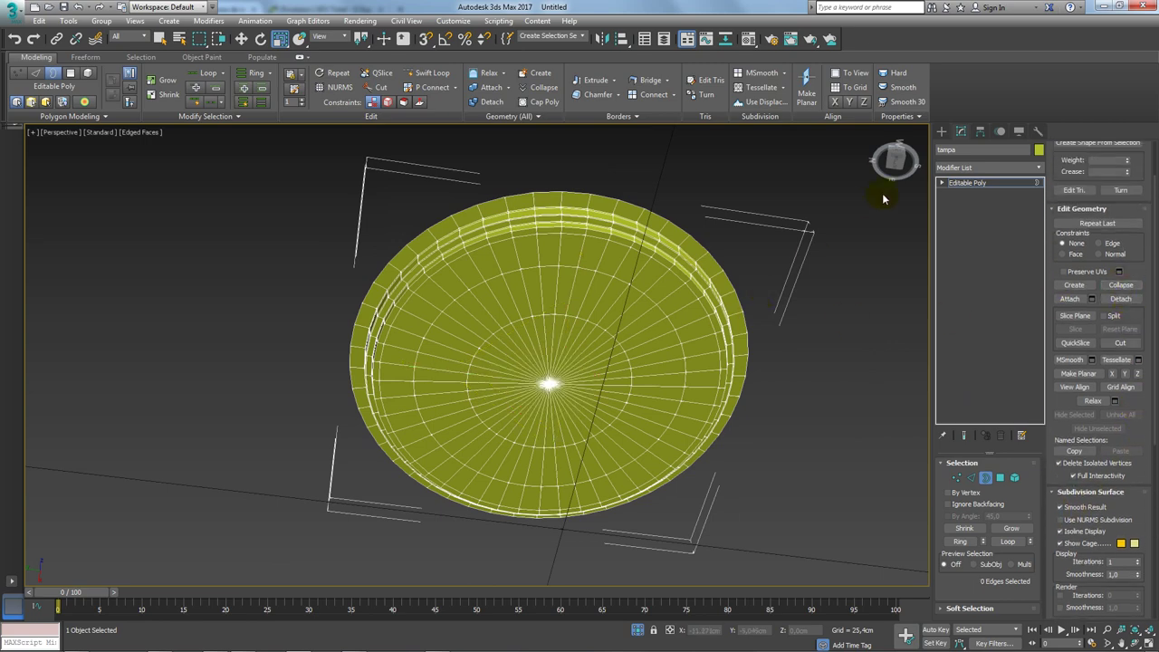
- Add a Shell modifier to the tampa lid from the Modifier List
{"action": "left_click", "coordinate": [966, 182]}
{"action": "middle_click_drag", "start_coordinate": [706, 299], "coordinate": [705, 399], "text": "alt"}
{"action": "scroll", "coordinate": [705, 399], "scroll_direction": "up", "scroll_amount": 5}
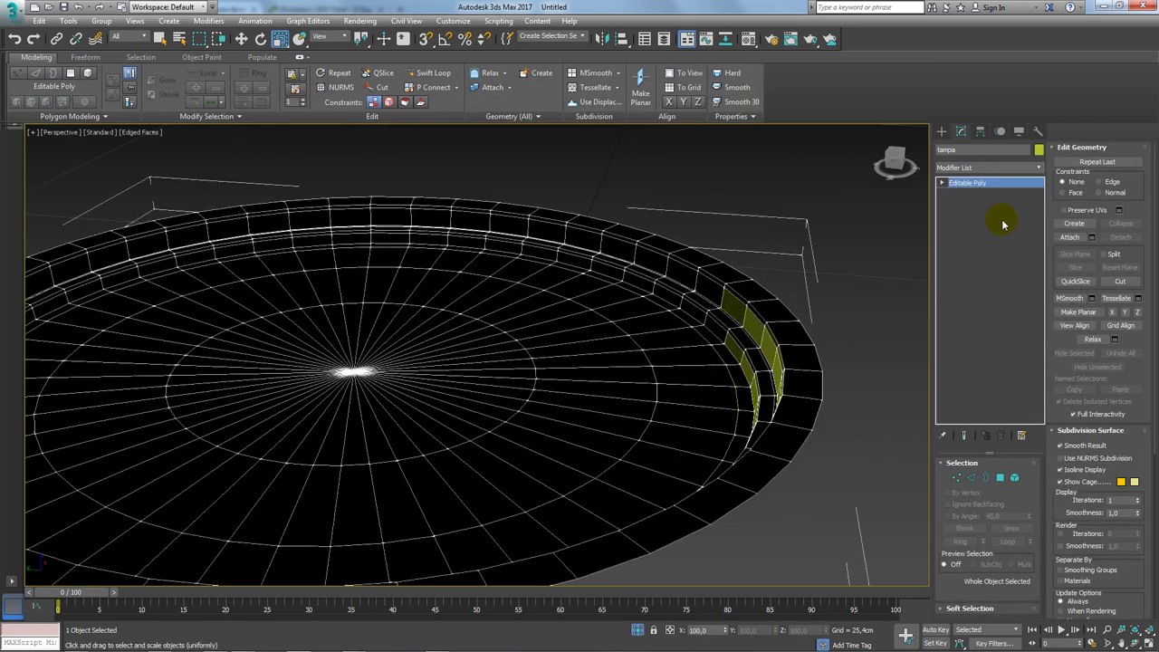
{"action": "left_click", "coordinate": [1039, 167]}
{"action": "left_click_drag", "start_coordinate": [1039, 190], "coordinate": [1027, 534]}
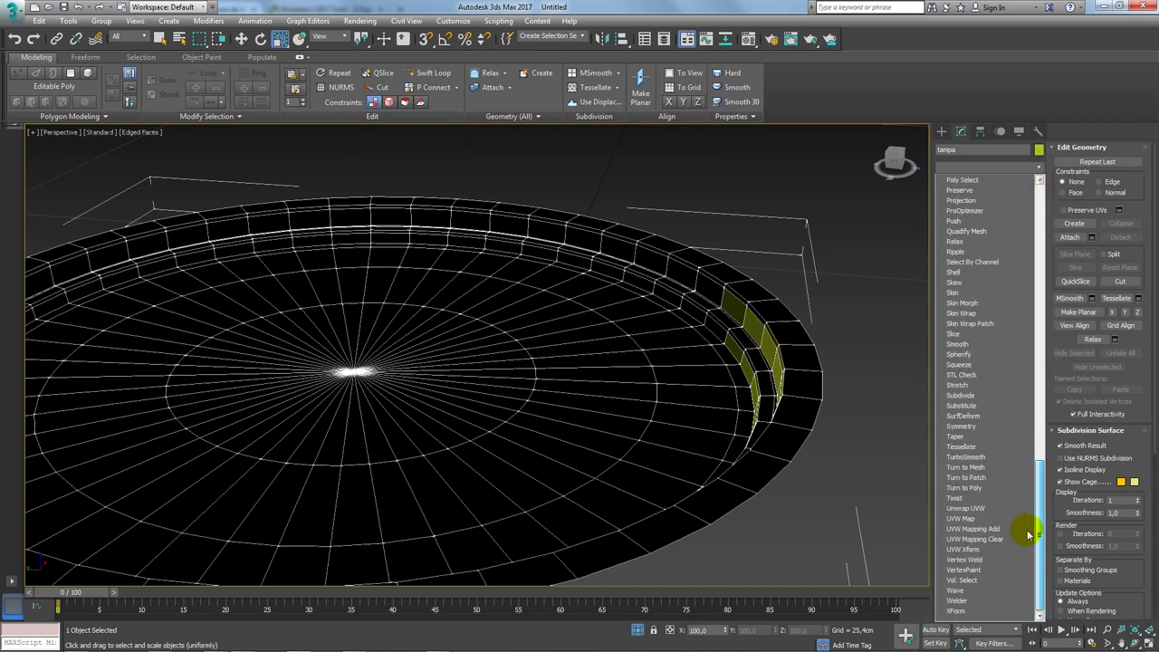
{"action": "left_click", "coordinate": [962, 270]}
{"action": "middle_click_drag", "start_coordinate": [859, 372], "coordinate": [799, 362], "text": "alt"}
{"action": "scroll", "coordinate": [799, 363], "scroll_direction": "down", "scroll_amount": 4}
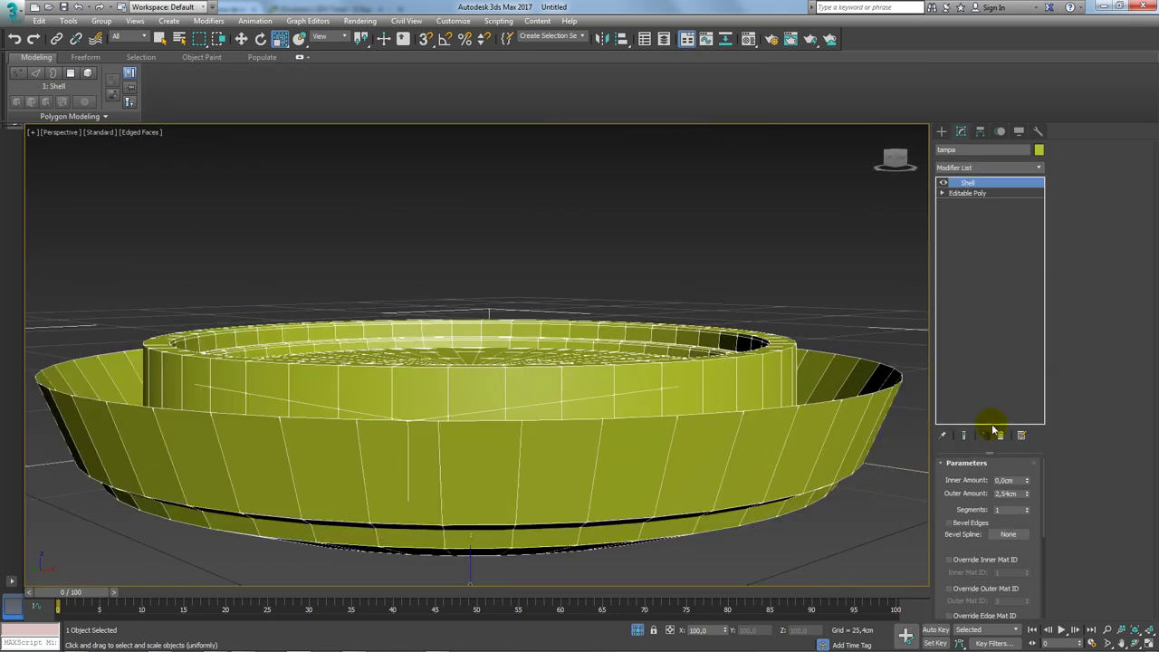
- Set the Shell's Outer Amount to 0cm and Inner Amount to 0.025cm
{"action": "right_click", "coordinate": [1025, 494]}
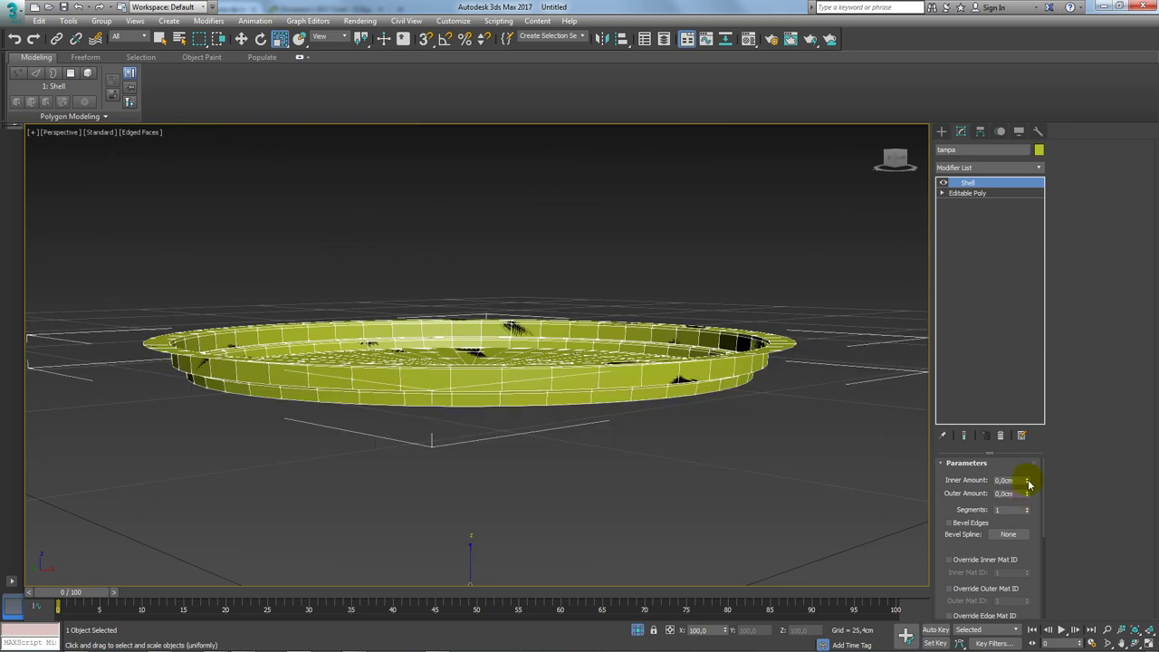
{"action": "left_click_drag", "start_coordinate": [1027, 484], "coordinate": [1028, 480]}
{"action": "scroll", "coordinate": [736, 331], "scroll_direction": "up", "scroll_amount": 2}
{"action": "scroll", "coordinate": [786, 374], "scroll_direction": "up", "scroll_amount": 2}
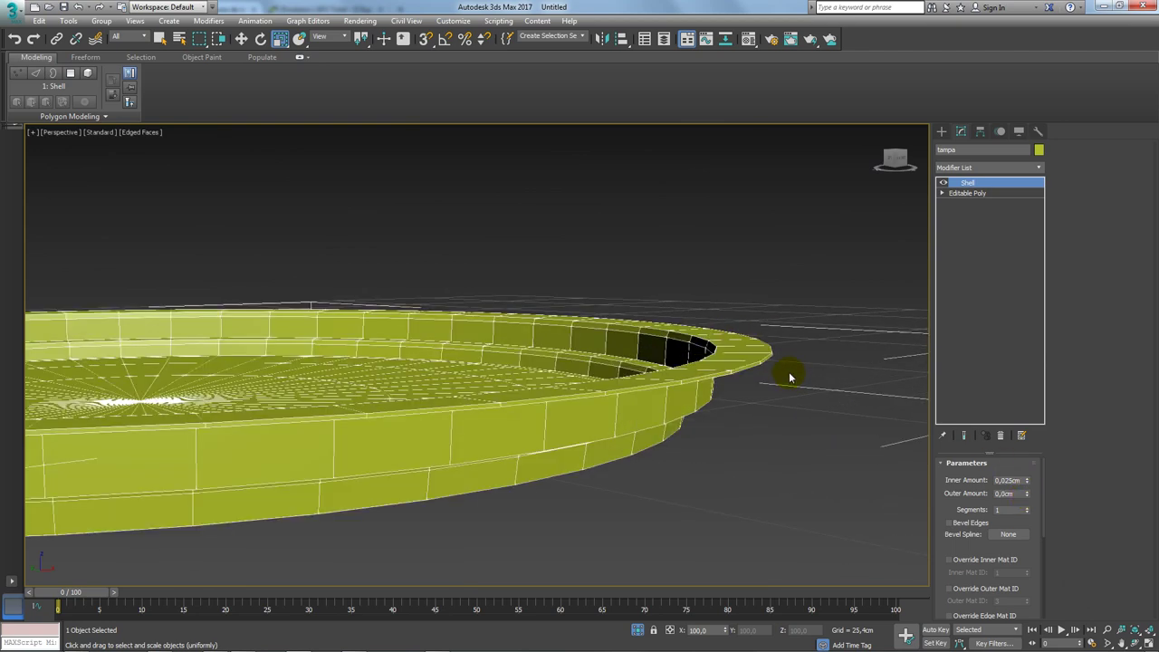
{"action": "scroll", "coordinate": [766, 367], "scroll_direction": "up", "scroll_amount": 3}
{"action": "scroll", "coordinate": [746, 371], "scroll_direction": "up", "scroll_amount": 2}
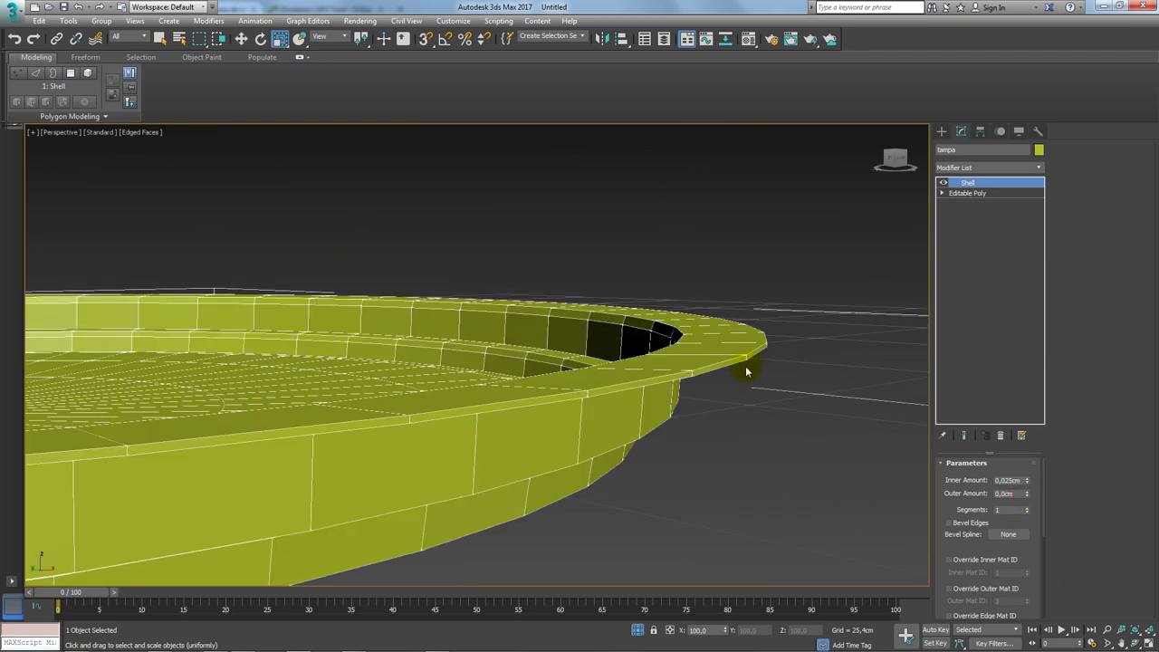
{"action": "left_click", "coordinate": [1028, 481]}
{"action": "left_click", "coordinate": [1028, 484]}
{"action": "scroll", "coordinate": [819, 377], "scroll_direction": "down", "scroll_amount": 3}
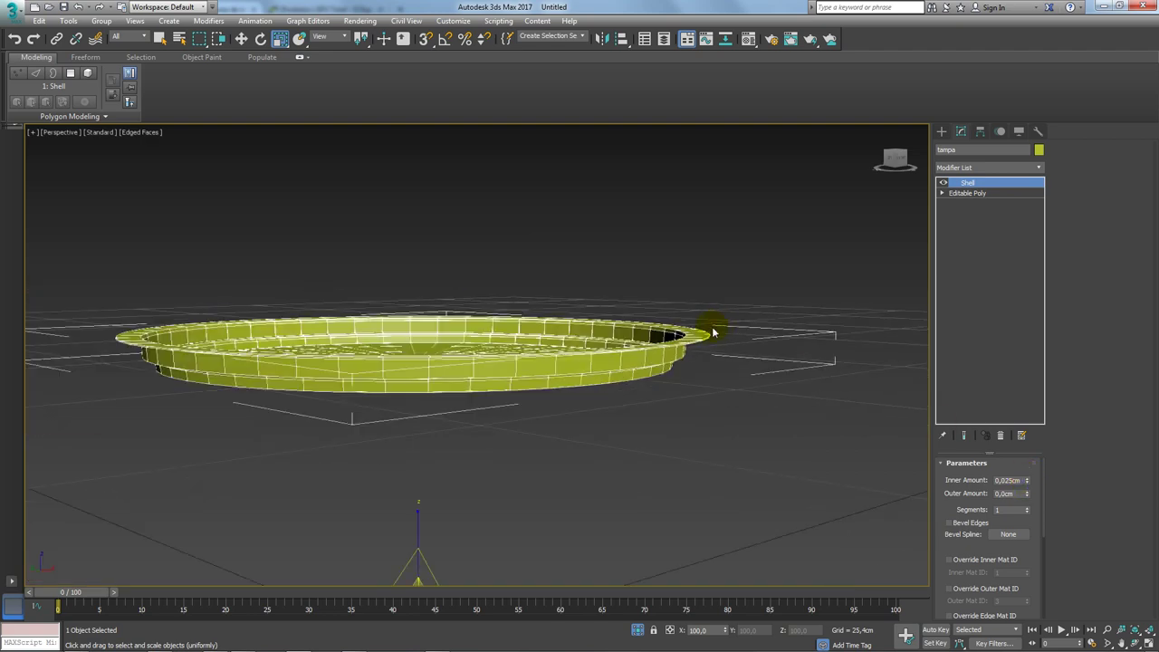
{"action": "scroll", "coordinate": [804, 293], "scroll_direction": "down", "scroll_amount": 2}
- Copy the lid's Shell modifier
{"action": "right_click", "coordinate": [970, 185]}
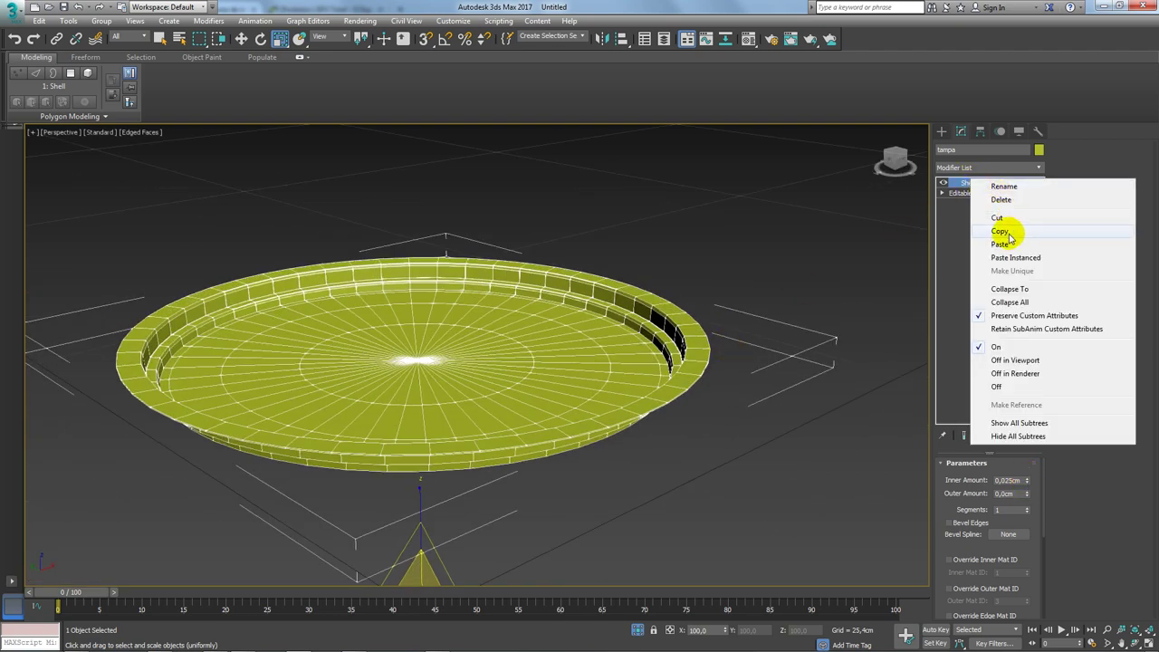
{"action": "left_click", "coordinate": [1008, 227]}
{"action": "scroll", "coordinate": [704, 277], "scroll_direction": "down", "scroll_amount": 3}
{"action": "scroll", "coordinate": [647, 538], "scroll_direction": "down", "scroll_amount": 2}
{"action": "scroll", "coordinate": [642, 583], "scroll_direction": "up", "scroll_amount": 4}
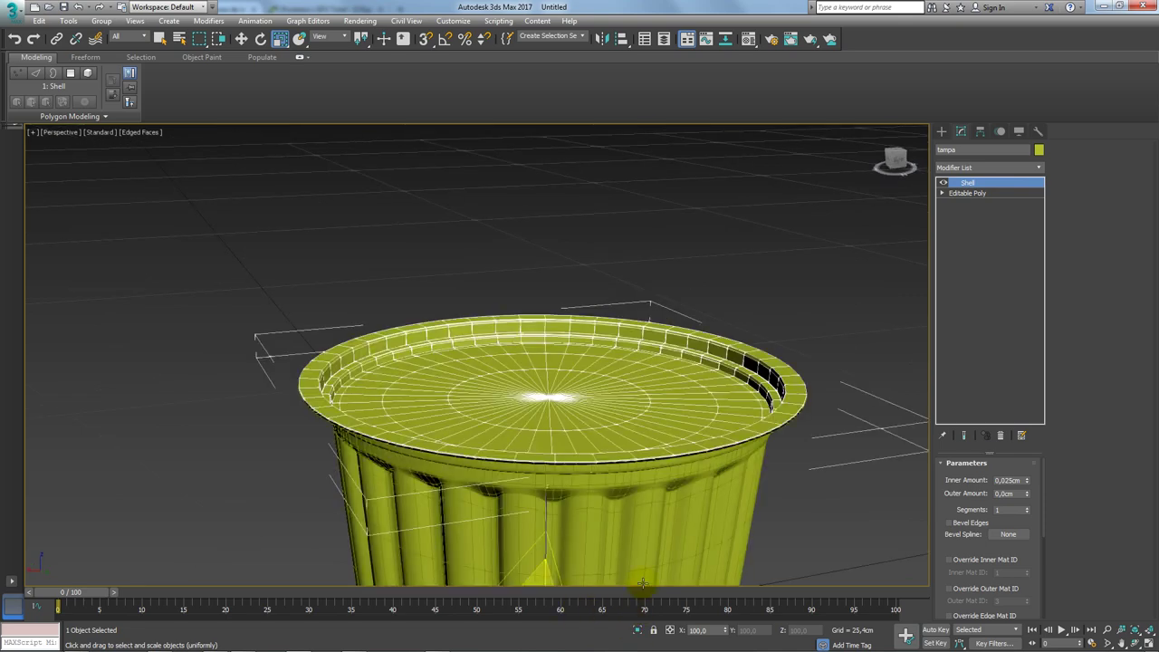
- Paste the Shell onto the cup's Edit Poly level, with its TurboSmooth temporarily off
{"action": "left_click", "coordinate": [704, 477]}
{"action": "left_click", "coordinate": [944, 186]}
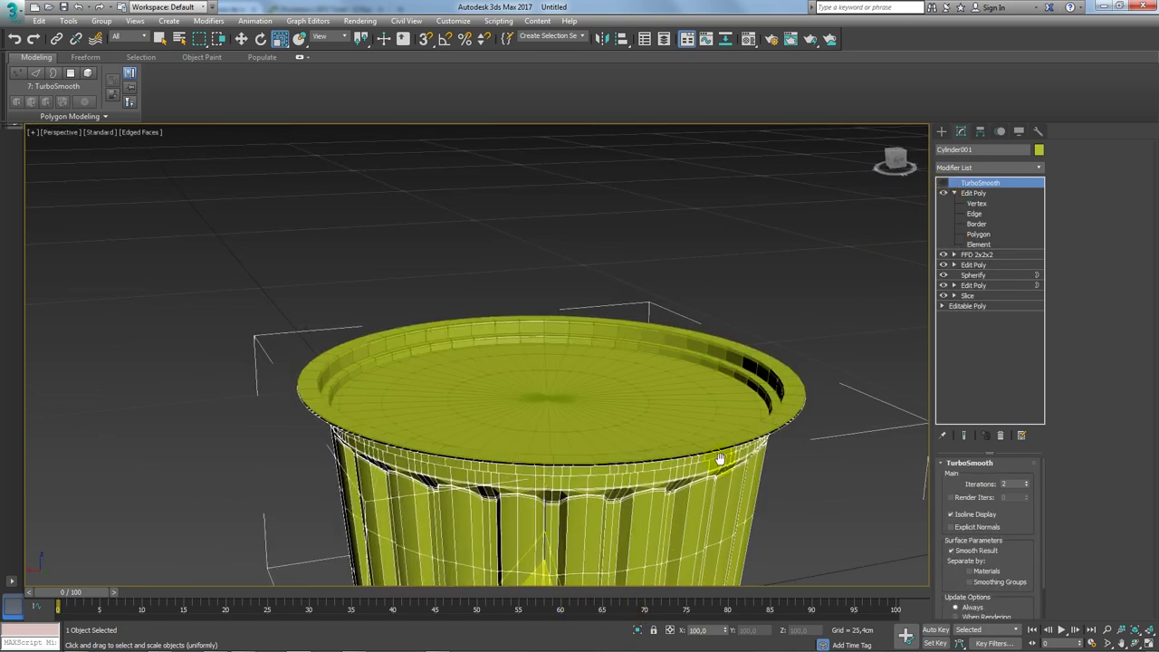
{"action": "middle_click_drag", "start_coordinate": [652, 371], "coordinate": [848, 269], "text": "alt"}
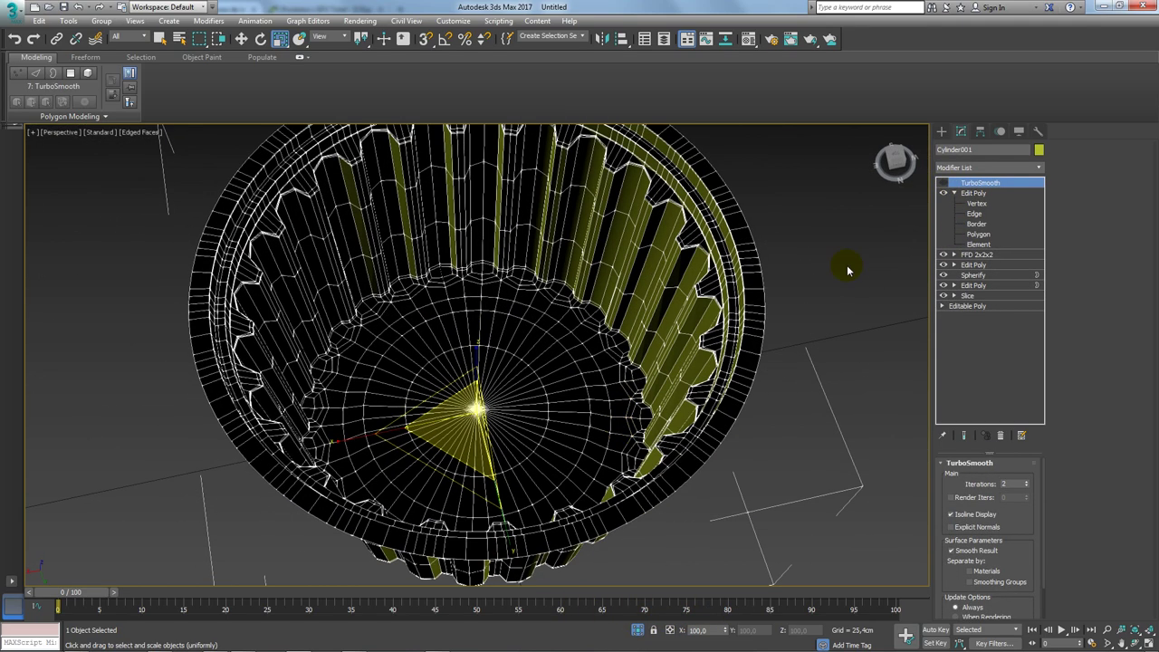
{"action": "left_click", "coordinate": [975, 195]}
{"action": "right_click", "coordinate": [977, 197]}
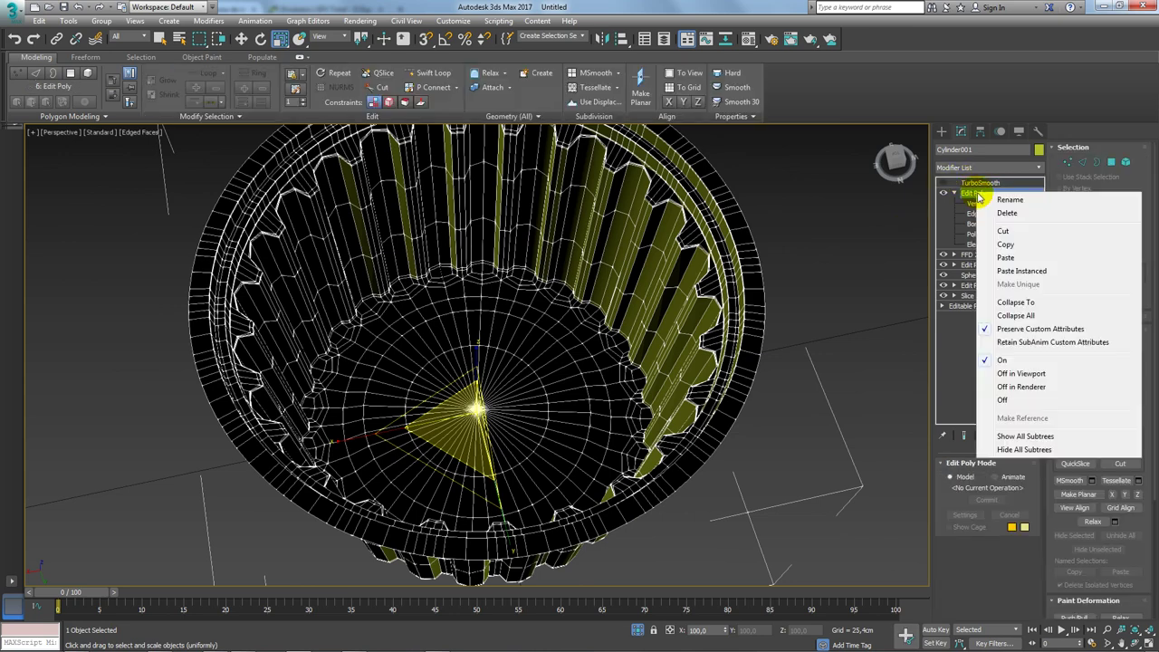
{"action": "left_click", "coordinate": [1005, 257]}
- Orbit around the cup to inspect its new shell thickness
{"action": "mouse_move", "coordinate": [835, 311]}
{"action": "middle_mouse_down", "text": "alt"}
{"action": "mouse_move", "coordinate": [727, 305]}
{"action": "mouse_move", "coordinate": [786, 308]}
{"action": "middle_mouse_up", "text": "alt"}
{"action": "scroll", "coordinate": [667, 246], "scroll_direction": "up", "scroll_amount": 3}
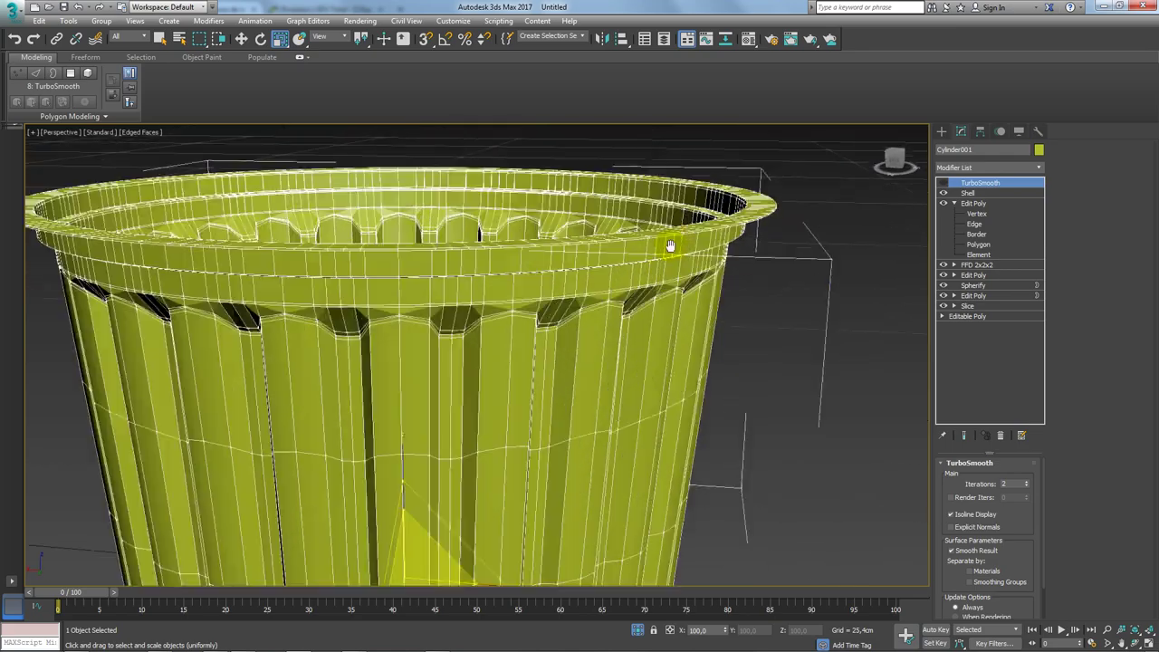
{"action": "scroll", "coordinate": [667, 245], "scroll_direction": "up", "scroll_amount": 2}
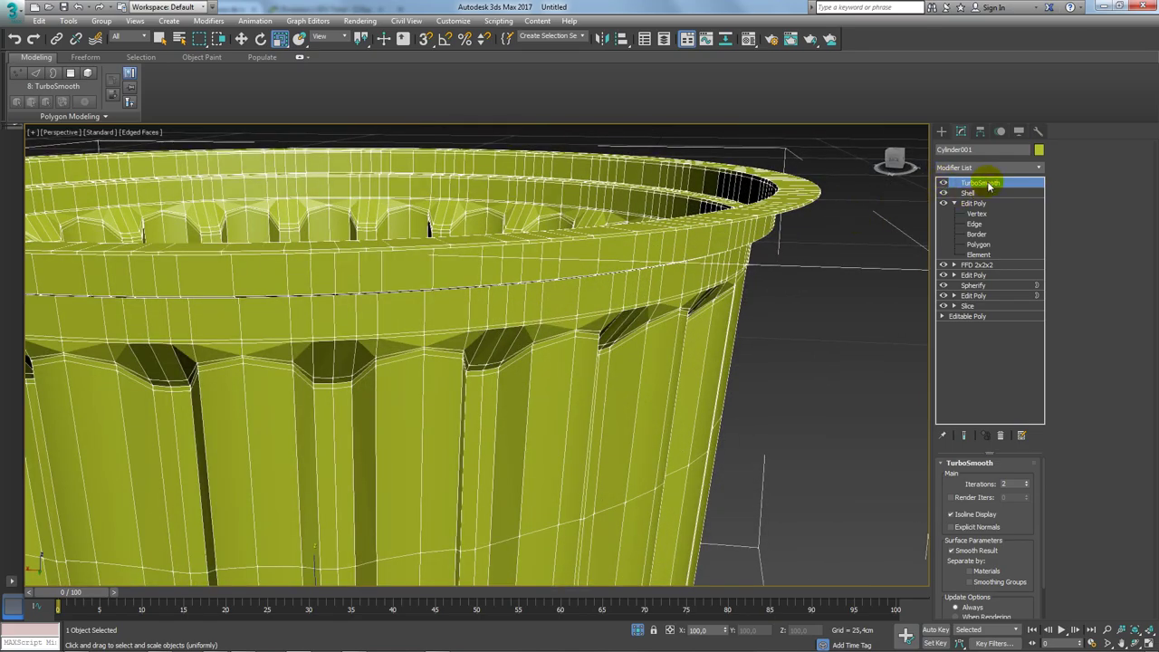
{"action": "mouse_move", "coordinate": [881, 240]}
{"action": "middle_mouse_down", "text": "alt"}
{"action": "mouse_move", "coordinate": [817, 271]}
{"action": "mouse_move", "coordinate": [833, 316]}
{"action": "mouse_move", "coordinate": [813, 277]}
{"action": "mouse_move", "coordinate": [812, 336]}
{"action": "mouse_move", "coordinate": [694, 334]}
{"action": "middle_mouse_up", "text": "alt"}
{"action": "scroll", "coordinate": [814, 278], "scroll_direction": "down", "scroll_amount": 5}
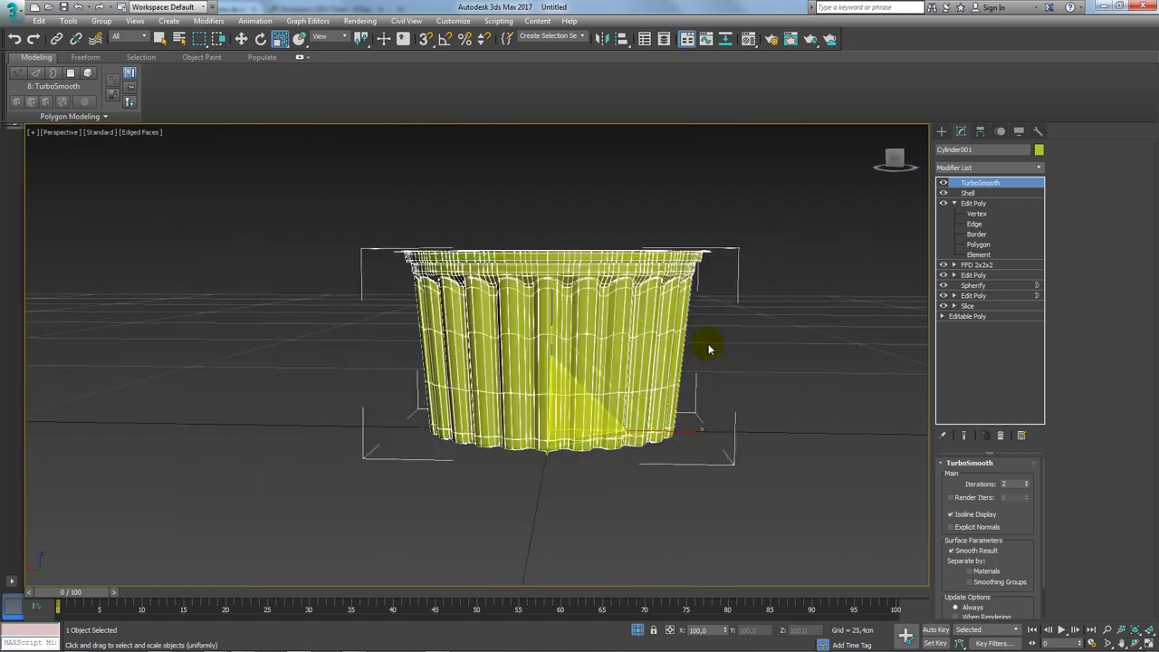
{"action": "right_click", "coordinate": [709, 348]}
{"action": "left_click", "coordinate": [752, 295]}
{"action": "mouse_move", "coordinate": [752, 290]}
{"action": "middle_mouse_down", "text": "alt"}
{"action": "mouse_move", "coordinate": [678, 326]}
{"action": "mouse_move", "coordinate": [709, 340]}
{"action": "mouse_move", "coordinate": [606, 277]}
{"action": "mouse_move", "coordinate": [608, 295]}
{"action": "mouse_move", "coordinate": [636, 269]}
{"action": "mouse_move", "coordinate": [680, 259]}
{"action": "mouse_move", "coordinate": [642, 318]}
{"action": "mouse_move", "coordinate": [564, 335]}
{"action": "middle_mouse_up", "text": "alt"}
- Try lowering the cup away from the lid, undo the move, and reselect the cup
{"action": "left_click", "coordinate": [607, 278]}
{"action": "scroll", "coordinate": [646, 276], "scroll_direction": "up", "scroll_amount": 2}
{"action": "left_click", "coordinate": [608, 295]}
{"action": "key", "text": "w"}
{"action": "left_click_drag", "start_coordinate": [499, 389], "coordinate": [499, 579]}
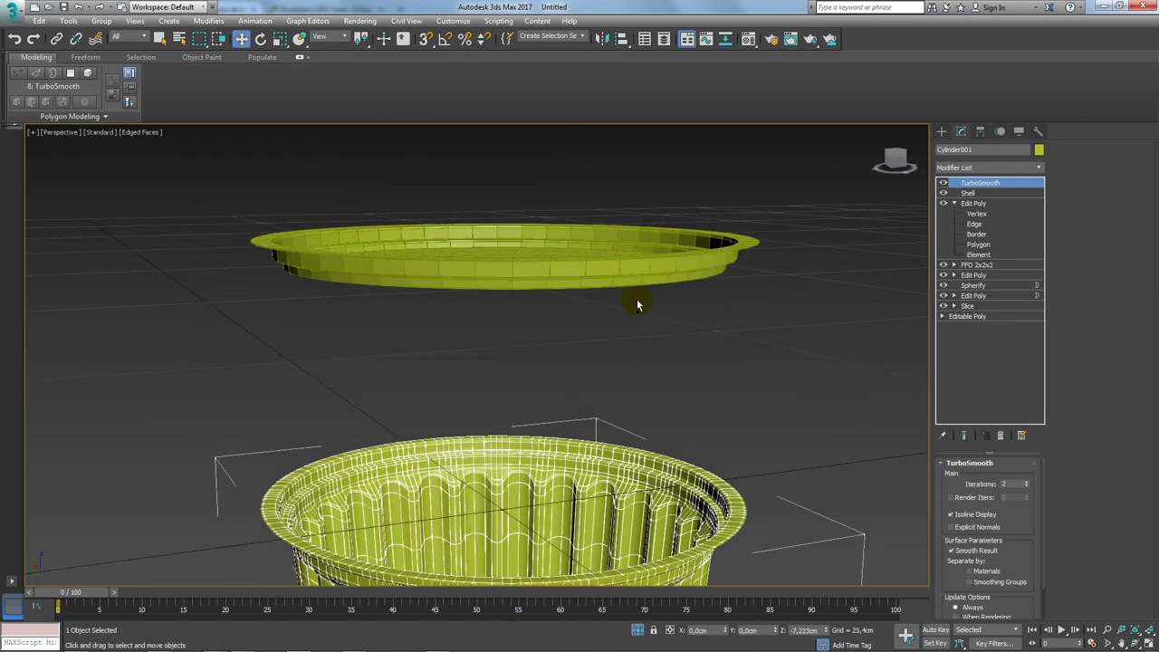
{"action": "key", "text": "ctrl+z"}
{"action": "left_click", "coordinate": [632, 258]}
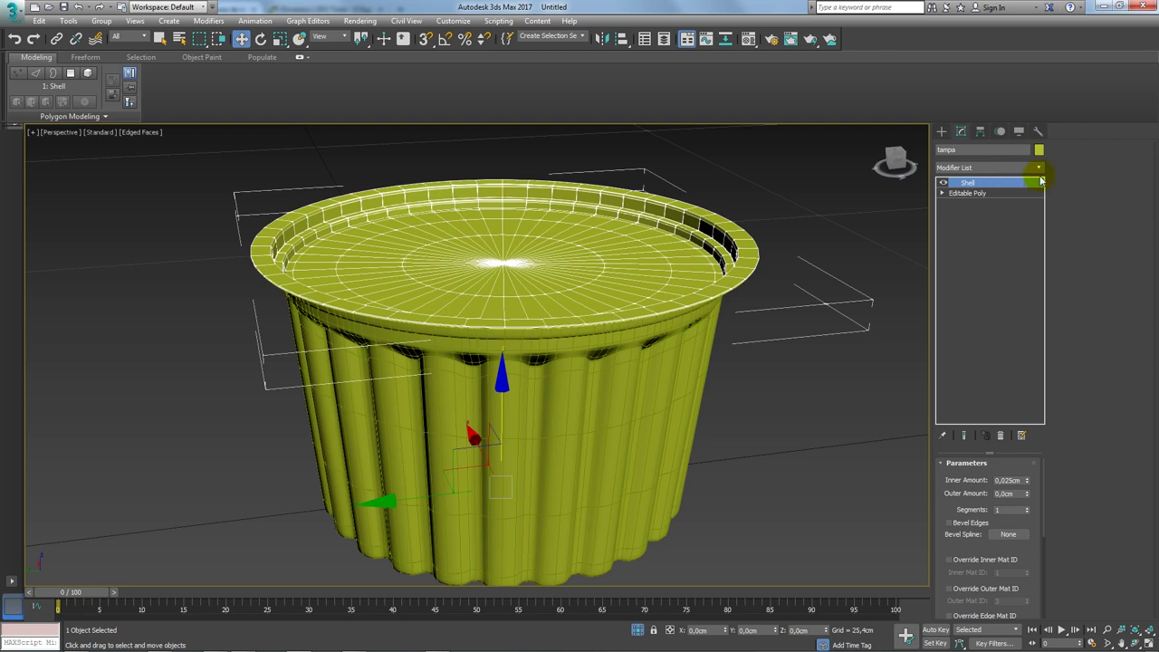
{"action": "left_click", "coordinate": [1039, 173]}
{"action": "left_click", "coordinate": [633, 367]}
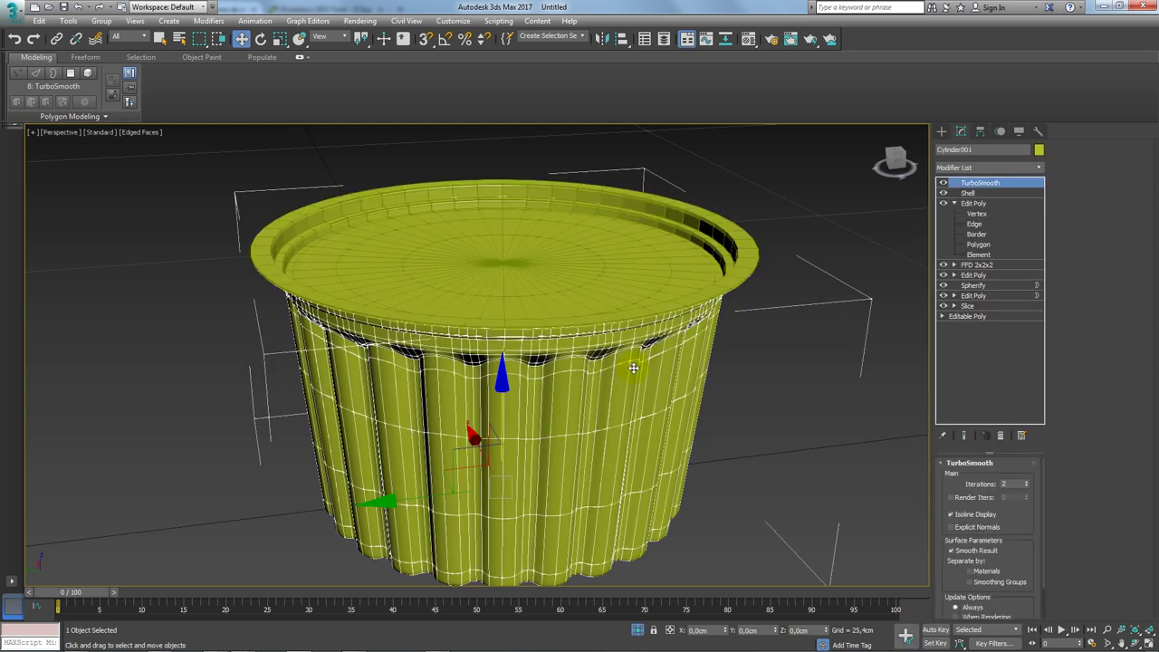
- Copy the cup's TurboSmooth onto the lid above its Shell, then toggle it off to view facets
{"action": "right_click", "coordinate": [992, 182]}
{"action": "left_click", "coordinate": [1013, 233]}
{"action": "left_click", "coordinate": [607, 251]}
{"action": "right_click", "coordinate": [975, 182]}
{"action": "left_click", "coordinate": [1006, 247]}
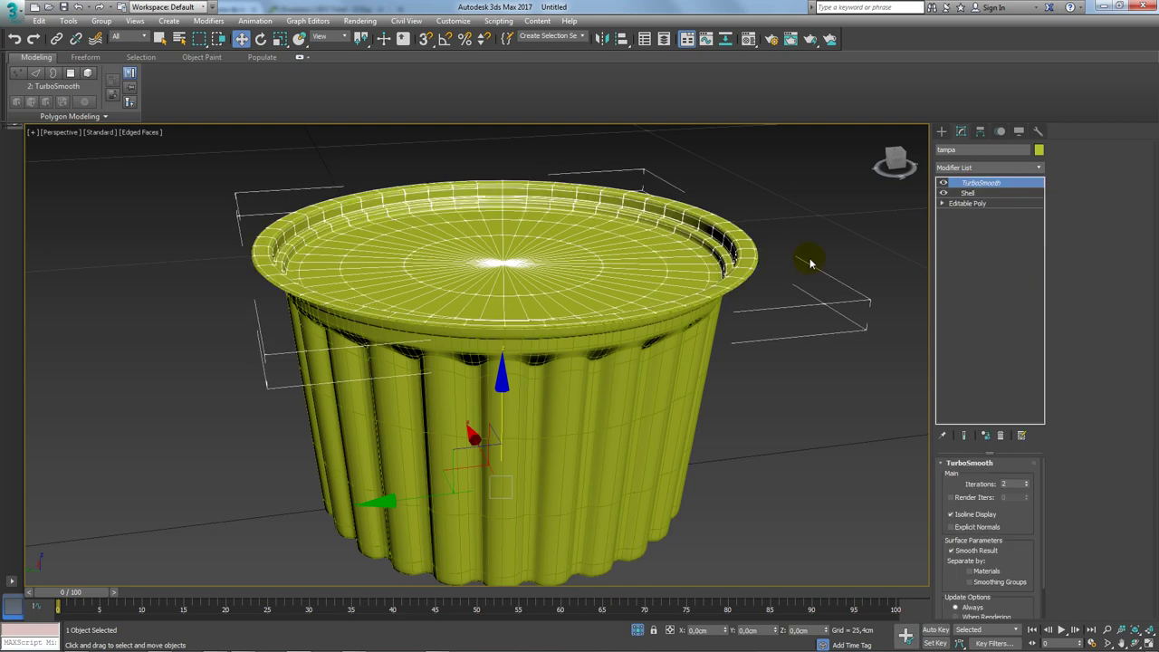
{"action": "mouse_move", "coordinate": [807, 259]}
{"action": "middle_mouse_down", "text": "alt"}
{"action": "mouse_move", "coordinate": [802, 277]}
{"action": "mouse_move", "coordinate": [770, 227]}
{"action": "mouse_move", "coordinate": [746, 299]}
{"action": "mouse_move", "coordinate": [741, 248]}
{"action": "mouse_move", "coordinate": [794, 284]}
{"action": "middle_mouse_up", "text": "alt"}
{"action": "scroll", "coordinate": [749, 238], "scroll_direction": "up", "scroll_amount": 5}
{"action": "key", "text": "r"}
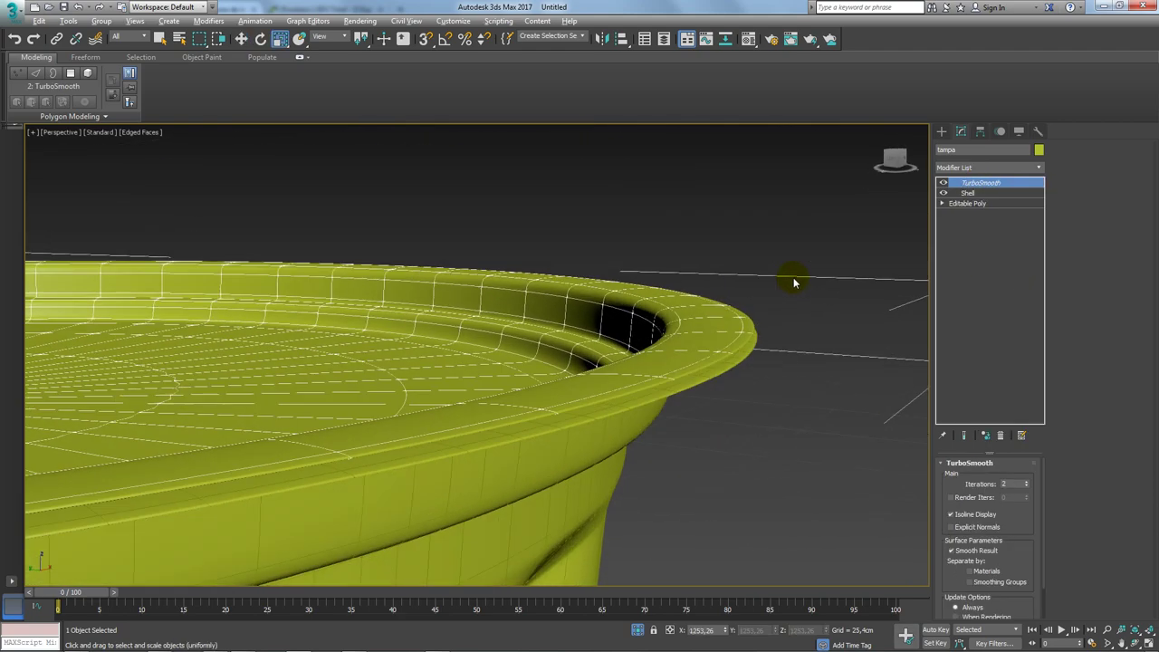
{"action": "left_click", "coordinate": [944, 185]}
- Add an Edit Poly to the lid and connect a first ring of rim edges
{"action": "left_click", "coordinate": [1038, 167]}
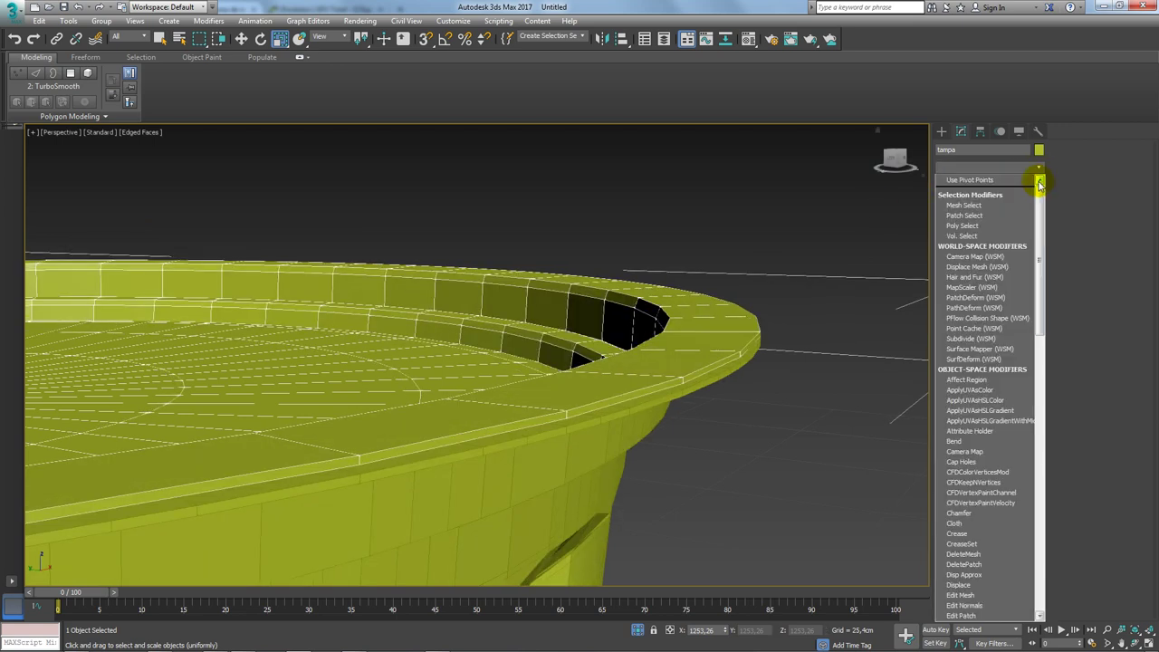
{"action": "left_click_drag", "start_coordinate": [1038, 181], "coordinate": [1045, 304]}
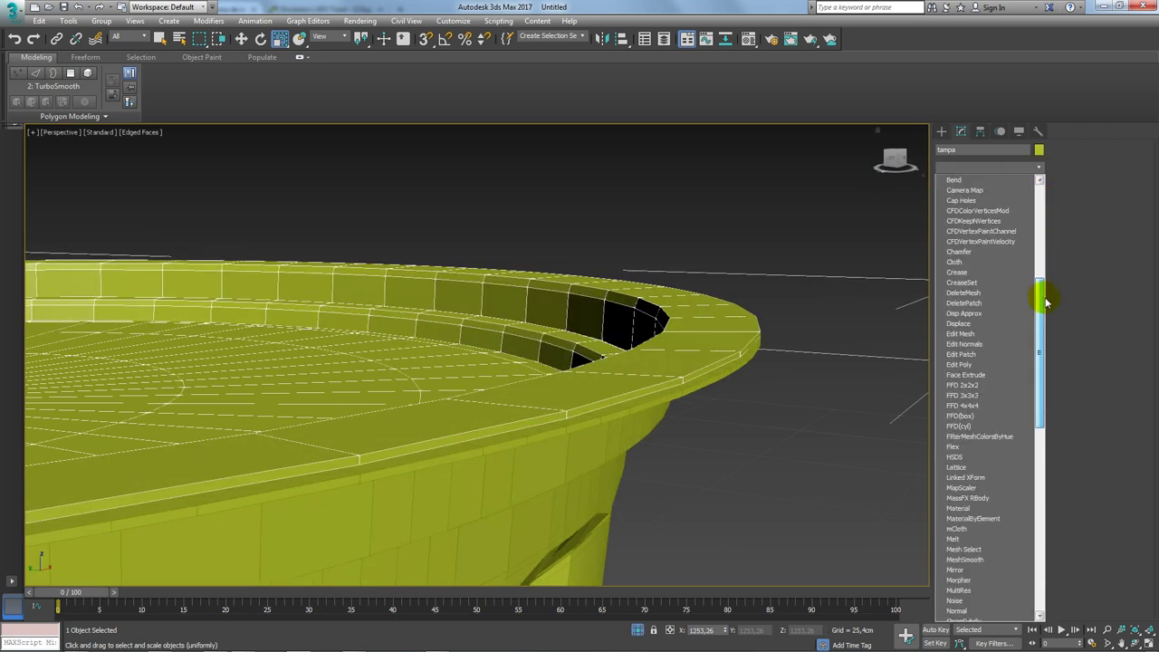
{"action": "left_click", "coordinate": [990, 354]}
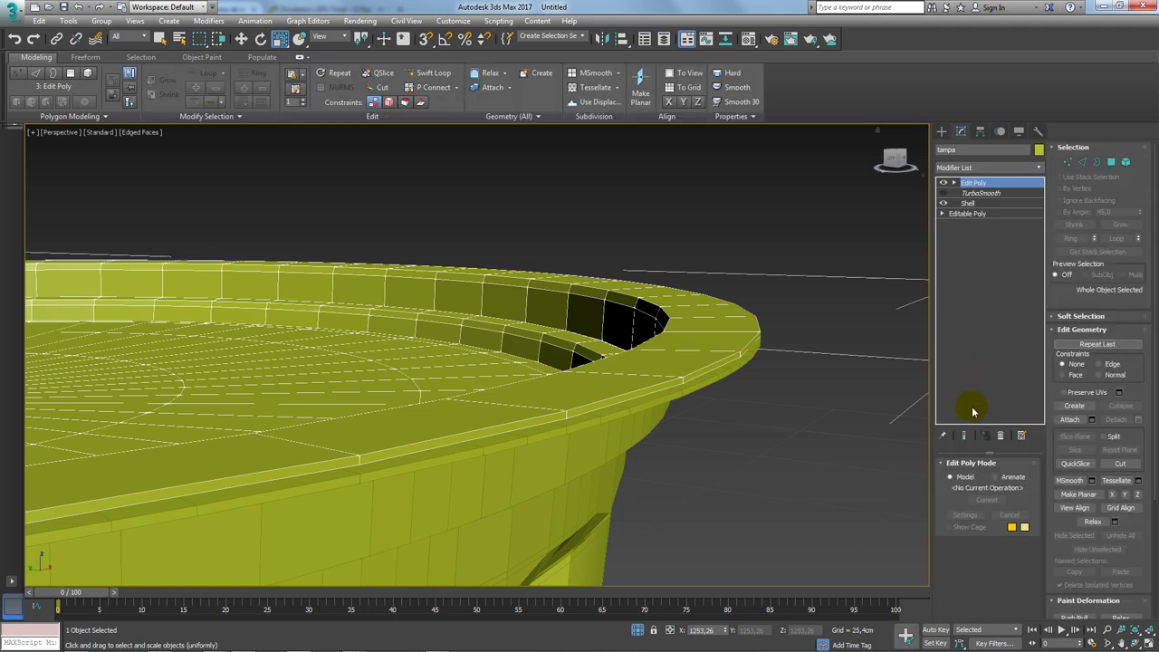
{"action": "left_click", "coordinate": [1082, 161]}
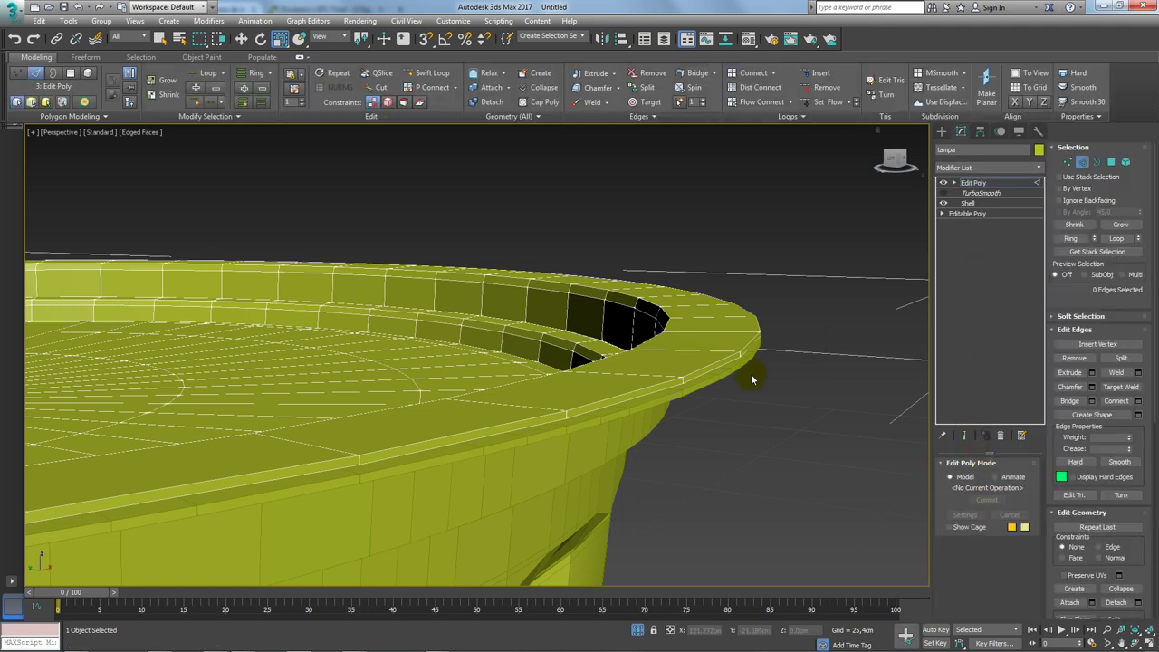
{"action": "double_click", "coordinate": [677, 382]}
{"action": "left_click", "coordinate": [706, 389]}
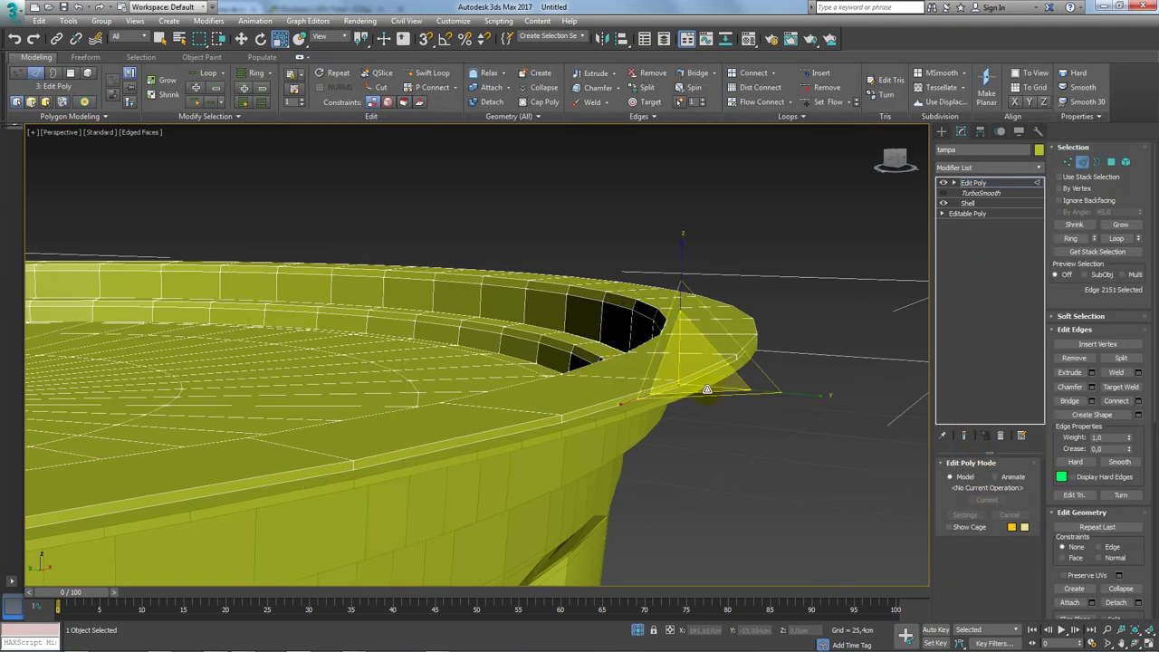
{"action": "left_click", "coordinate": [1076, 238]}
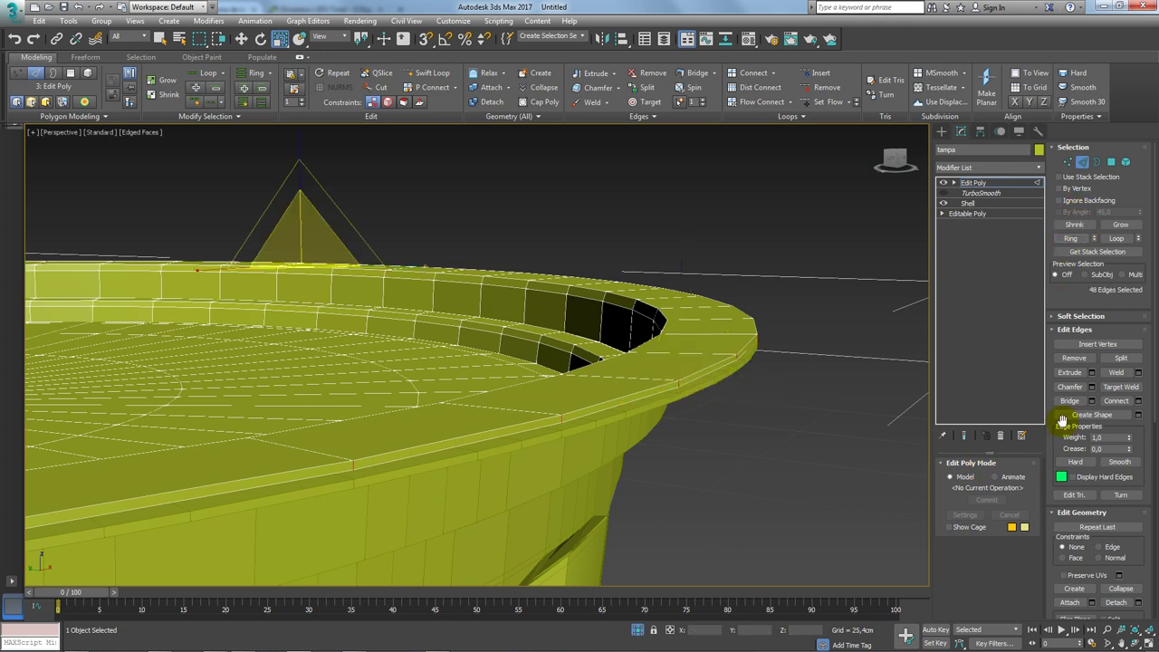
{"action": "left_click", "coordinate": [1138, 401]}
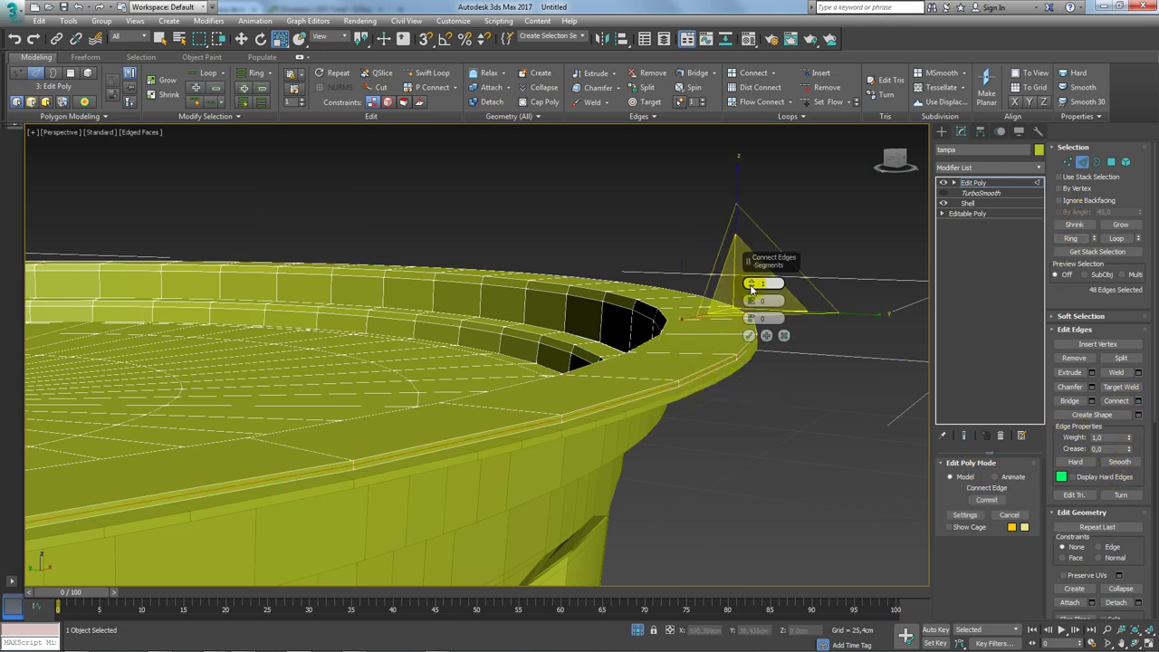
{"action": "left_click", "coordinate": [748, 336]}
- Reselect the rim's outer edge ring in wireframe and connect two loops pinched to 77
{"action": "middle_click_drag", "start_coordinate": [746, 341], "coordinate": [733, 378], "text": "alt"}
{"action": "left_click", "coordinate": [731, 380]}
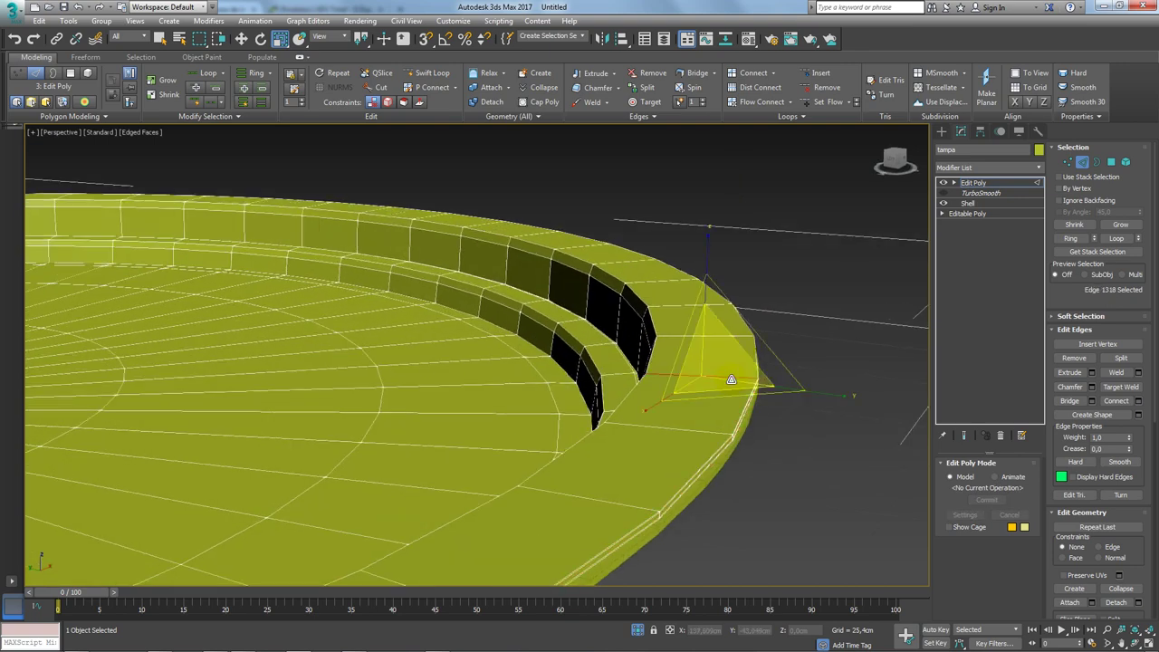
{"action": "left_click", "coordinate": [728, 321]}
{"action": "left_click", "coordinate": [721, 358]}
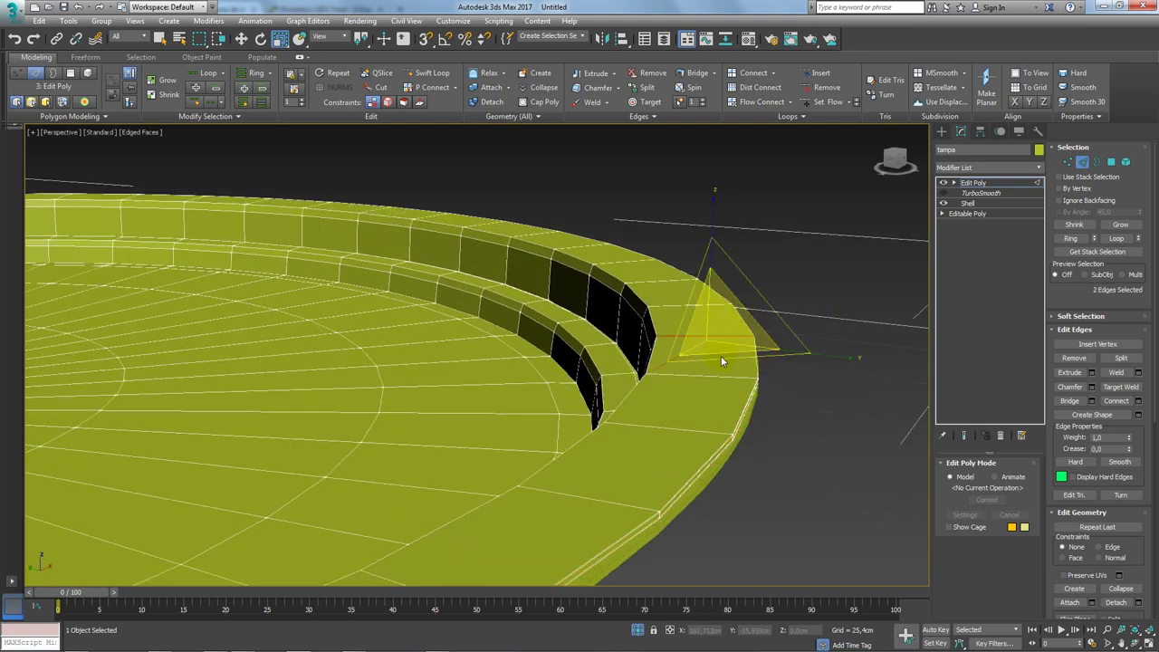
{"action": "key", "text": "F3"}
{"action": "mouse_move", "coordinate": [893, 369]}
{"action": "middle_mouse_down", "text": "alt"}
{"action": "mouse_move", "coordinate": [780, 415]}
{"action": "mouse_move", "coordinate": [776, 401]}
{"action": "mouse_move", "coordinate": [886, 423]}
{"action": "middle_mouse_up", "text": "alt"}
{"action": "left_click", "coordinate": [1071, 239]}
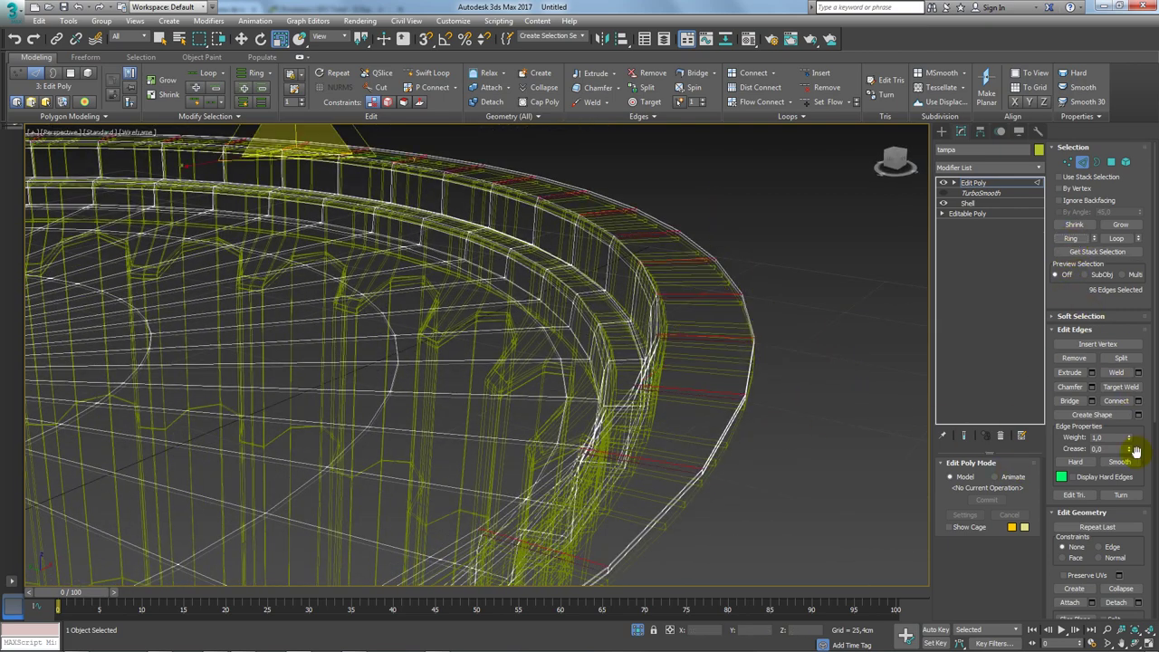
{"action": "left_click", "coordinate": [1138, 401]}
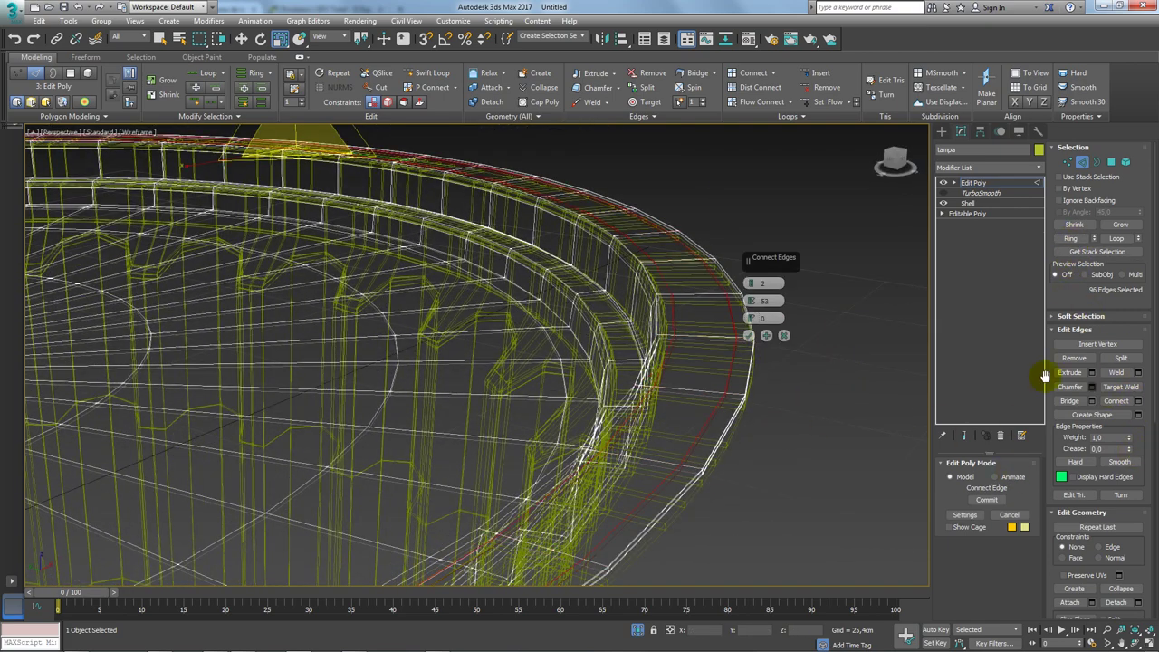
{"action": "left_click_drag", "start_coordinate": [751, 265], "coordinate": [749, 240]}
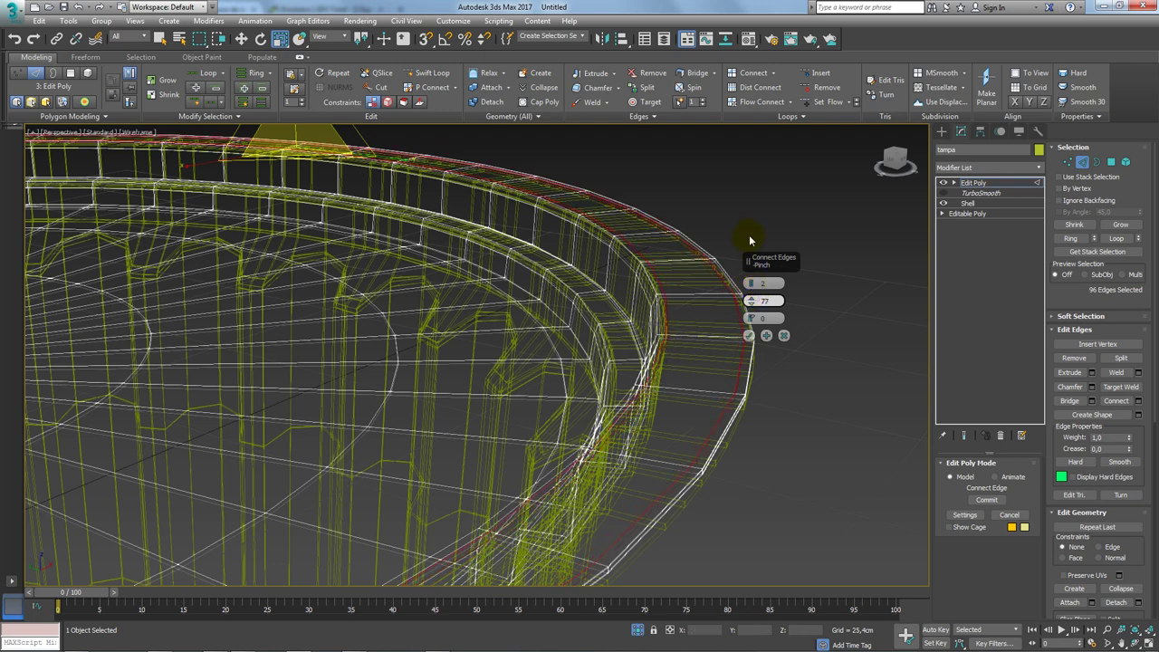
{"action": "left_click", "coordinate": [747, 335]}
- Move TurboSmooth above the Edit Poly and check the crisper rim in shaded view
{"action": "left_click", "coordinate": [978, 192]}
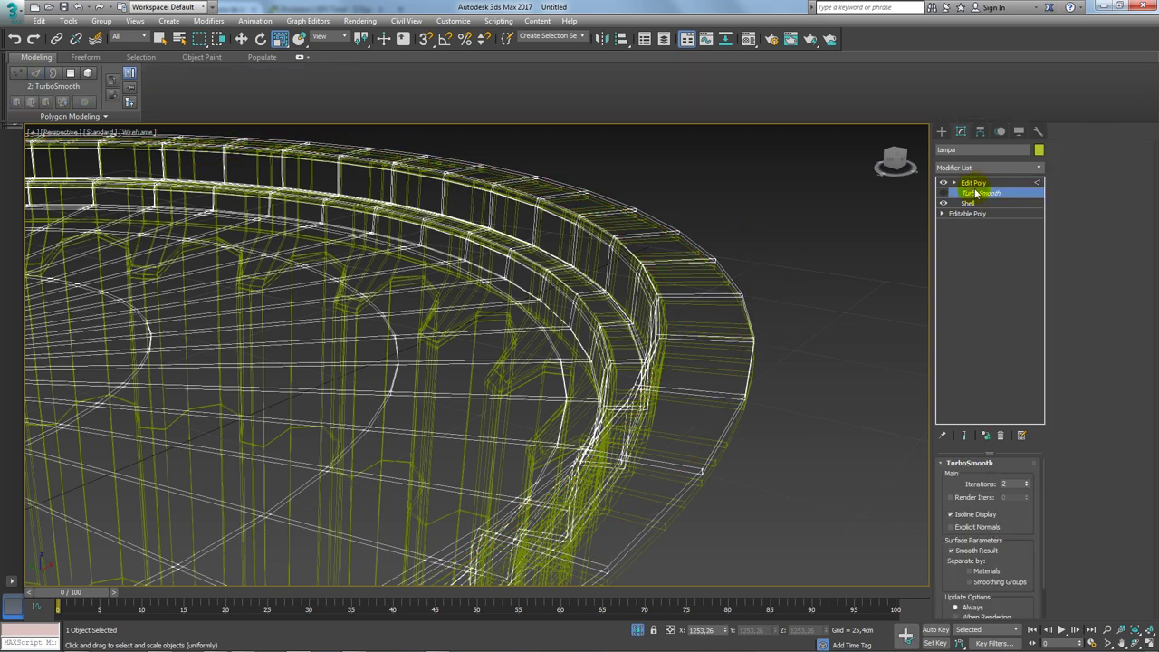
{"action": "left_click", "coordinate": [974, 184]}
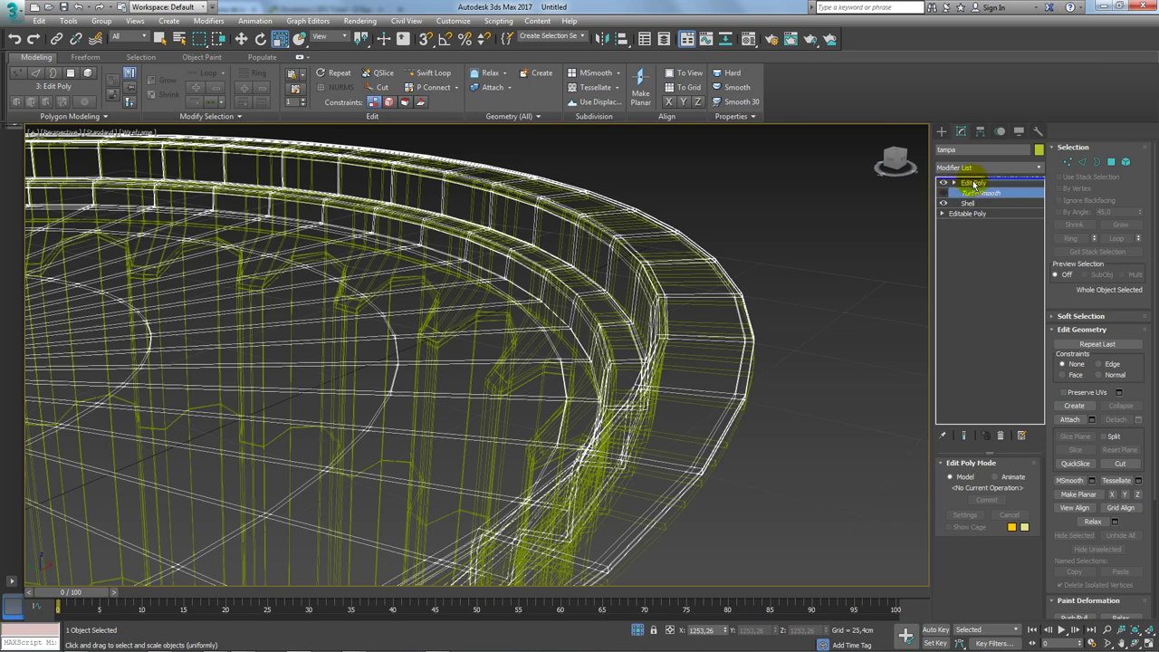
{"action": "left_click_drag", "start_coordinate": [973, 184], "coordinate": [974, 185]}
{"action": "middle_click_drag", "start_coordinate": [911, 227], "coordinate": [797, 295], "text": "alt"}
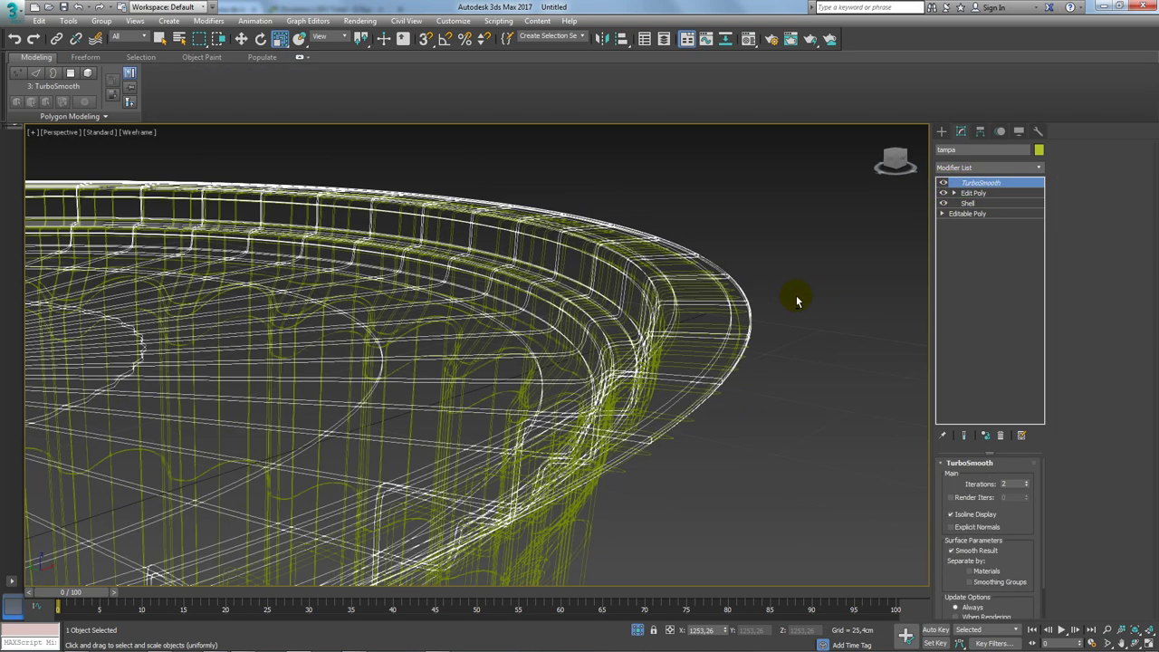
{"action": "middle_click_drag", "start_coordinate": [770, 338], "coordinate": [602, 283], "text": "alt"}
{"action": "key", "text": "F3"}
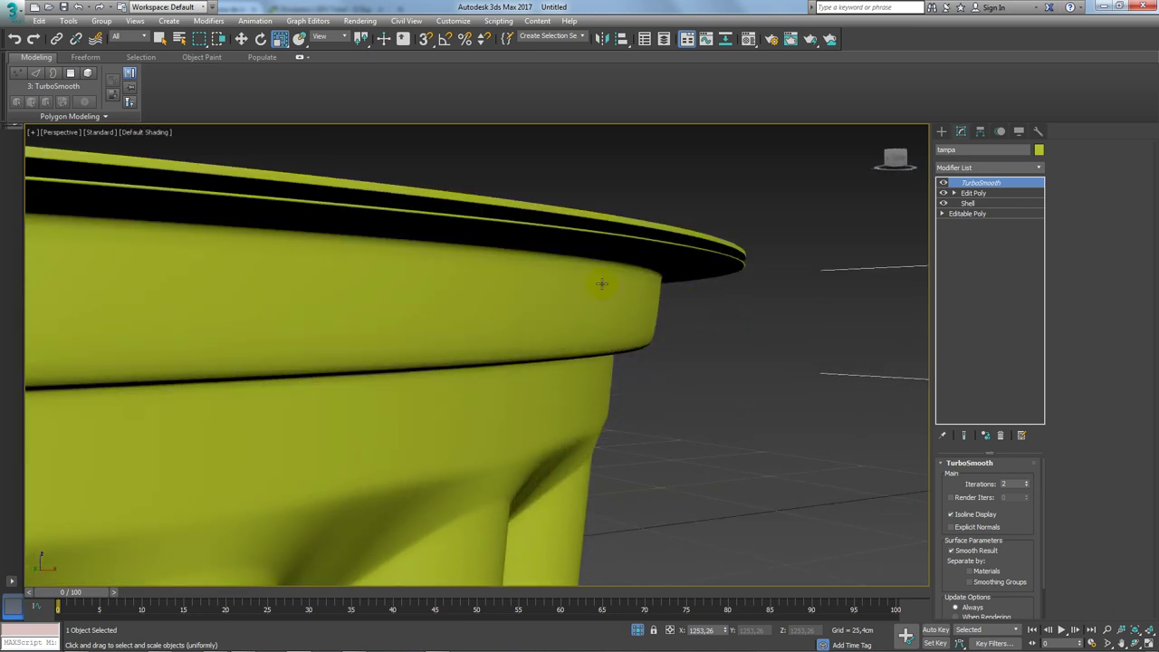
{"action": "left_click", "coordinate": [602, 283]}
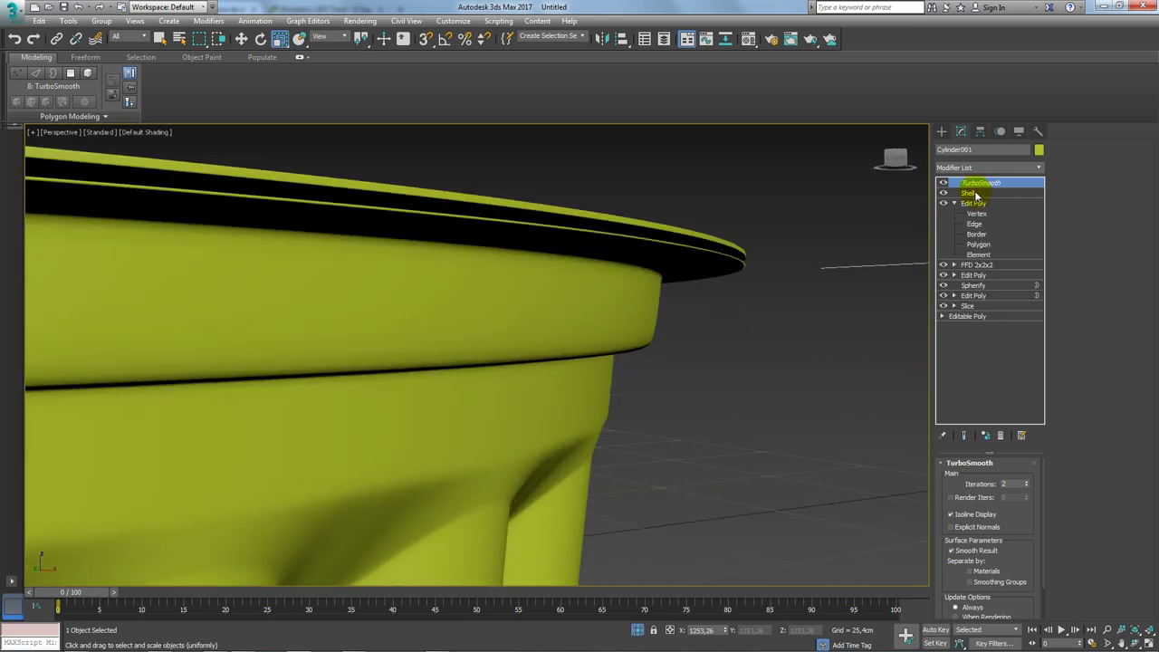
- Add an Edit Poly modifier above the pot's Shell, in edge mode
{"action": "left_click", "coordinate": [964, 203]}
{"action": "left_click", "coordinate": [955, 204]}
{"action": "left_click", "coordinate": [967, 193]}
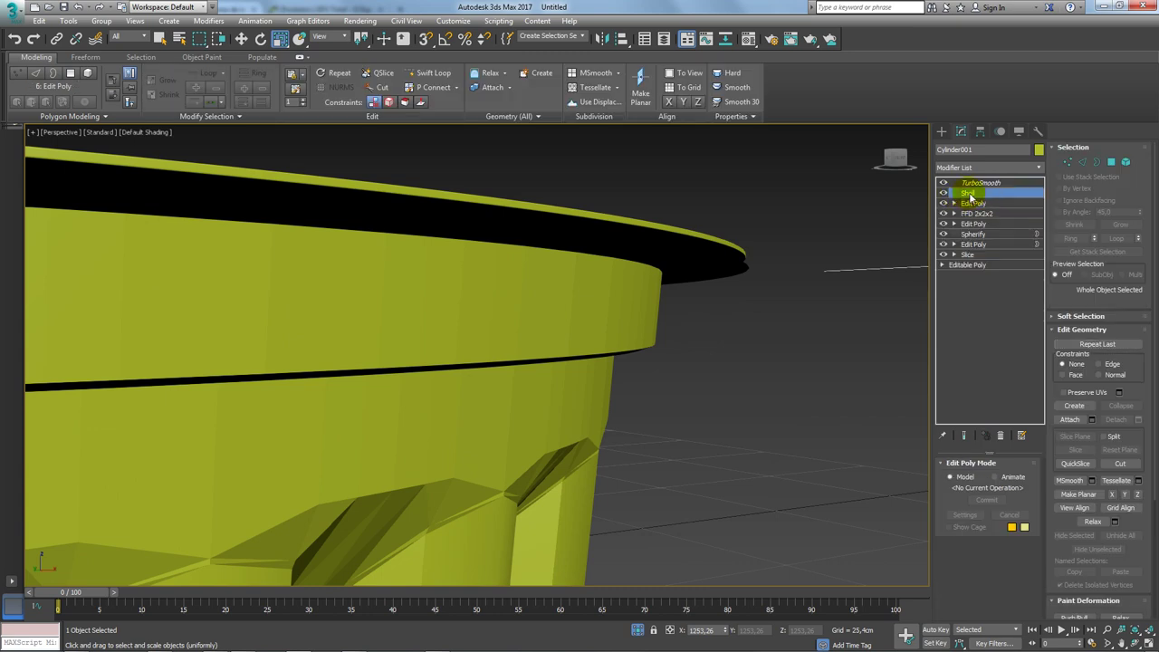
{"action": "left_click", "coordinate": [1040, 170]}
{"action": "scroll", "coordinate": [1021, 380], "scroll_direction": "down", "scroll_amount": 5}
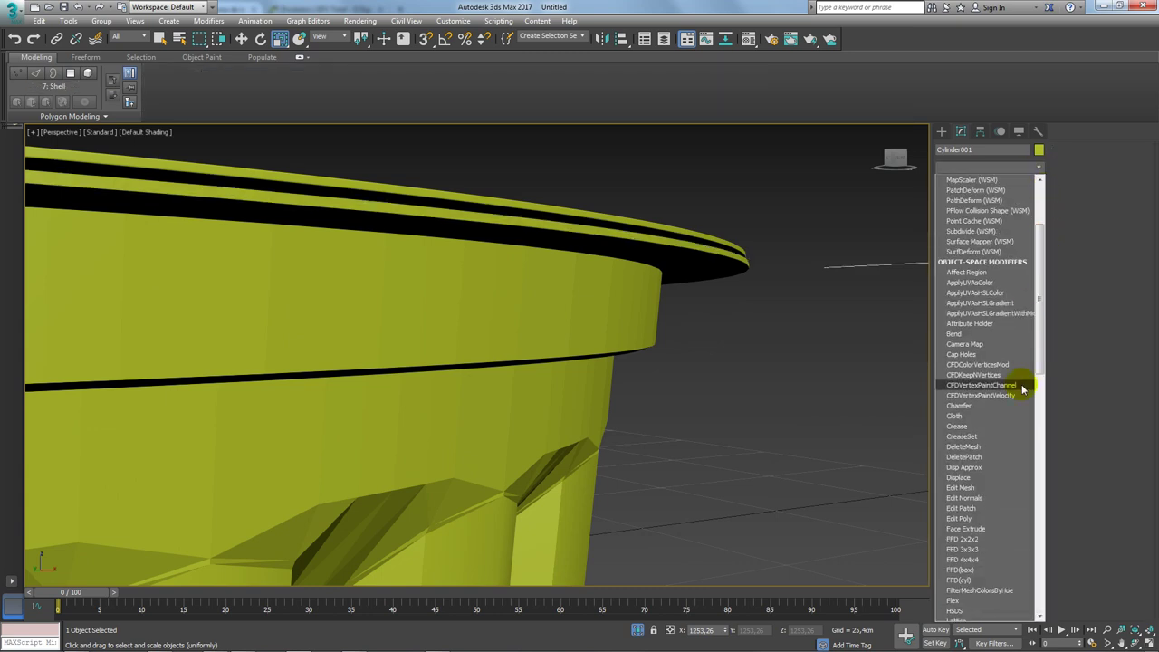
{"action": "left_click", "coordinate": [977, 519]}
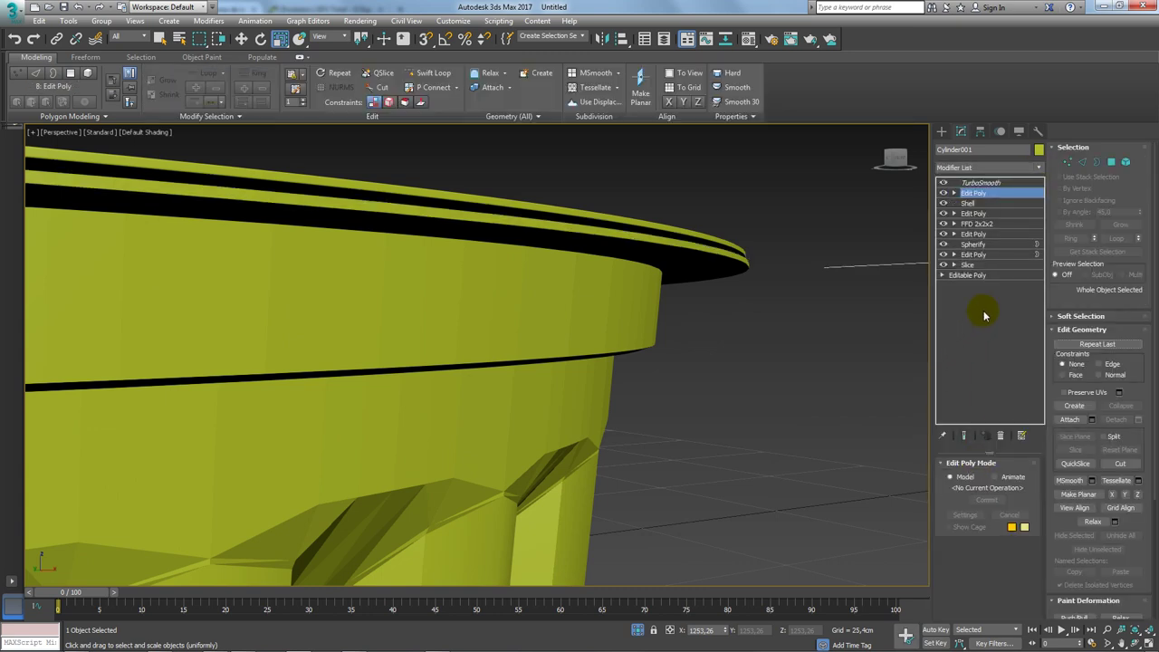
{"action": "left_click", "coordinate": [1081, 162]}
- Connect a ring of the pot's rim edges with 2 loops pinched toward the rim
{"action": "left_click", "coordinate": [739, 256]}
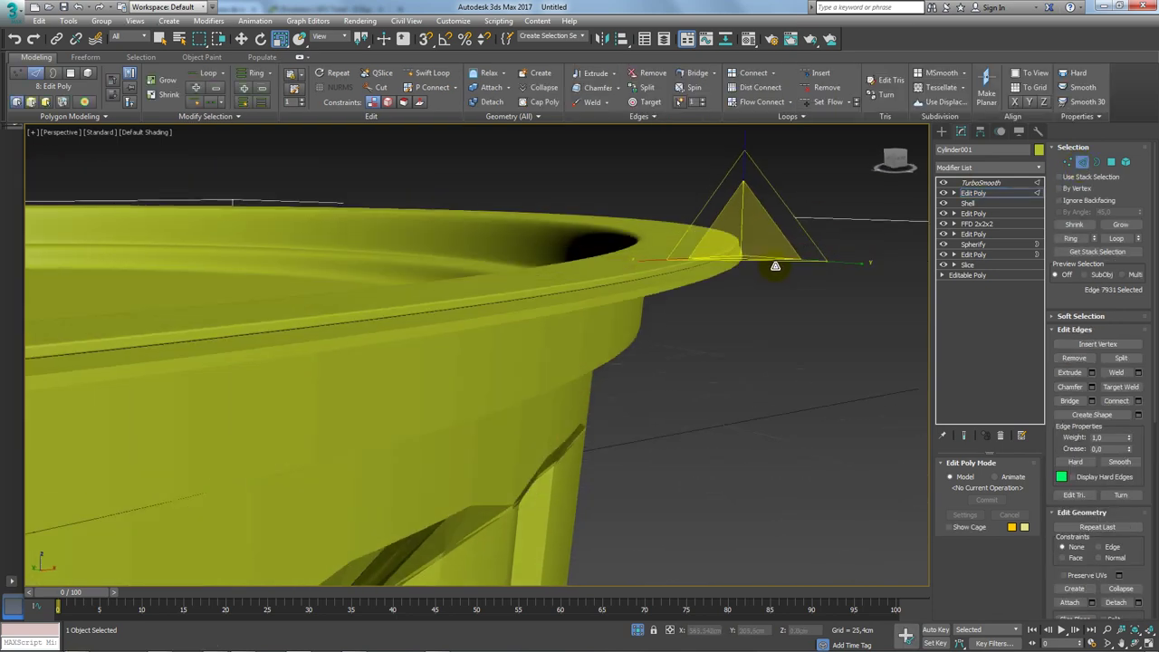
{"action": "middle_click_drag", "start_coordinate": [774, 265], "coordinate": [735, 263], "text": "alt"}
{"action": "key", "text": "F4"}
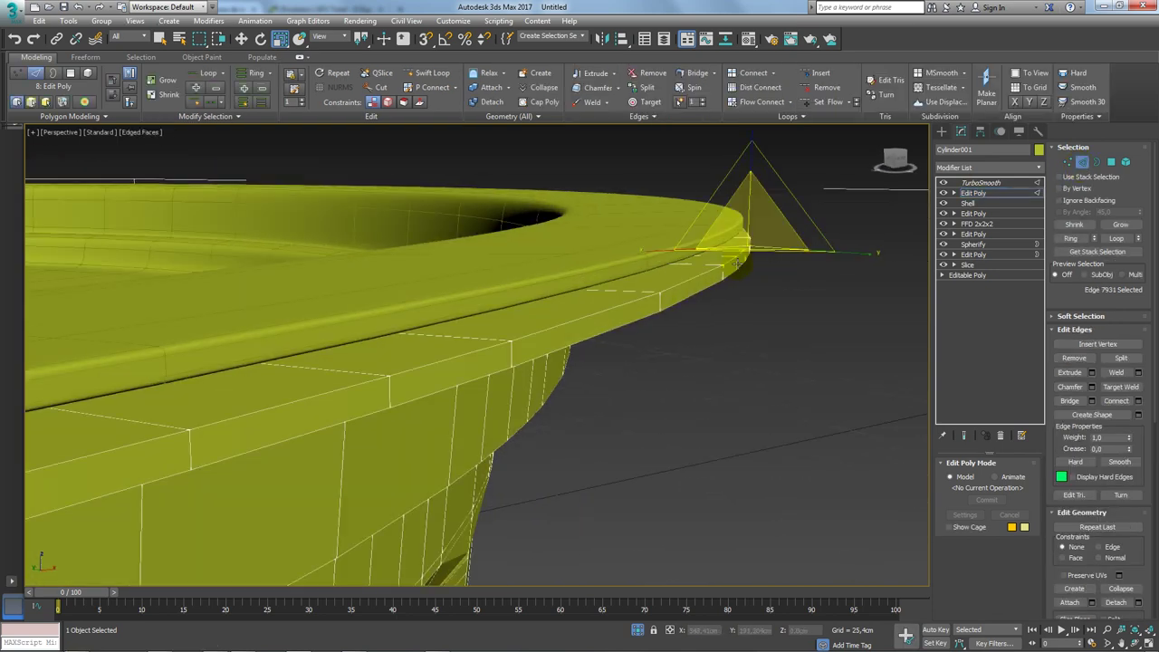
{"action": "left_click", "coordinate": [720, 275]}
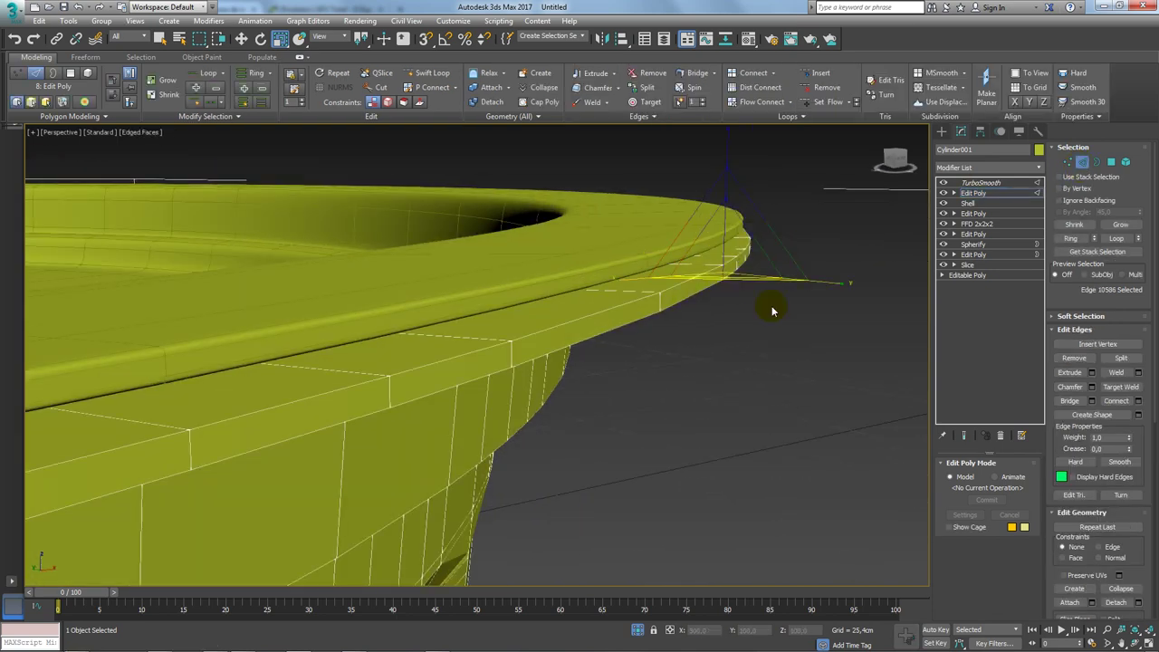
{"action": "left_click", "coordinate": [1086, 237]}
{"action": "left_click", "coordinate": [1137, 401]}
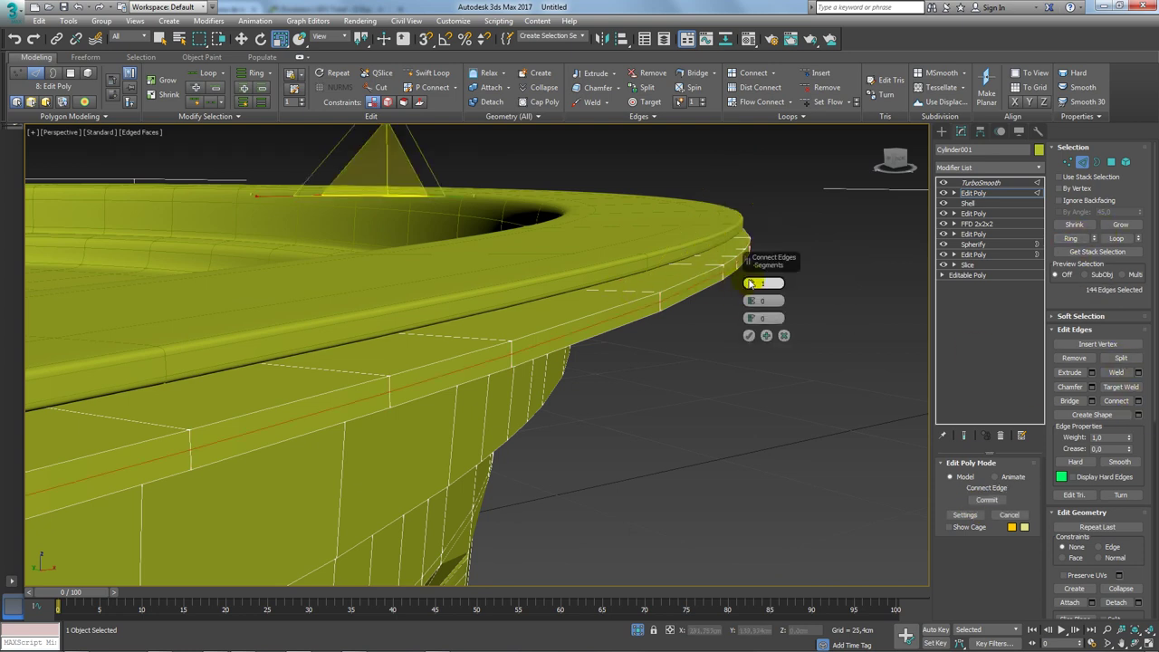
{"action": "left_click_drag", "start_coordinate": [751, 274], "coordinate": [751, 292]}
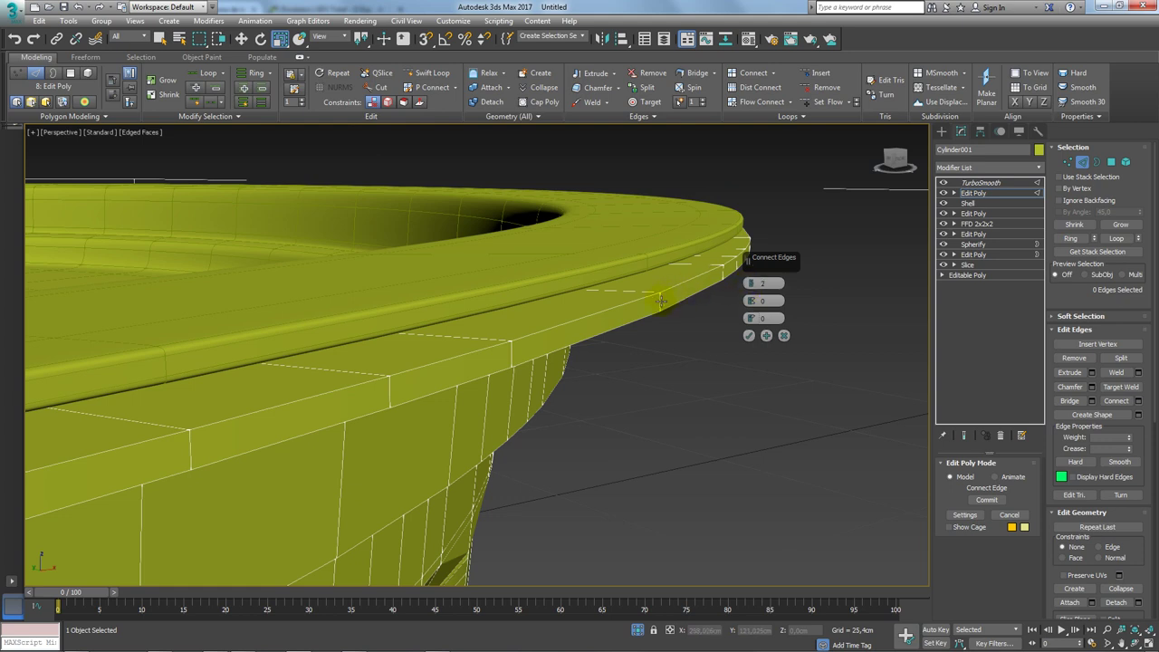
{"action": "left_click", "coordinate": [1095, 252]}
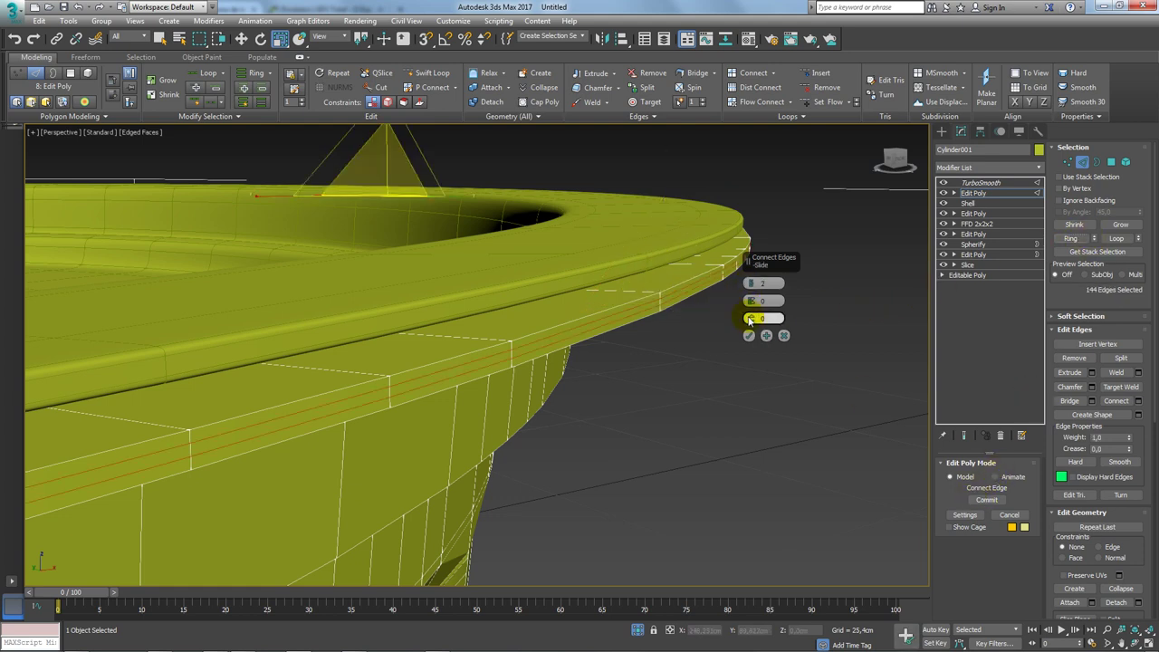
{"action": "left_click_drag", "start_coordinate": [751, 300], "coordinate": [750, 213]}
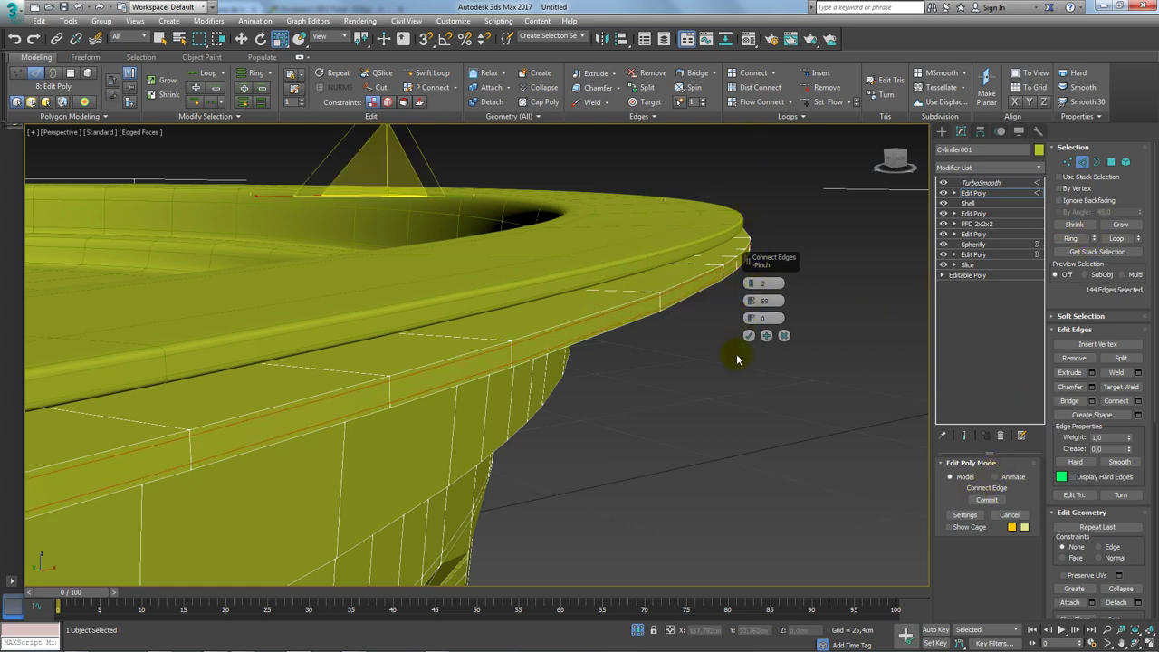
{"action": "left_click", "coordinate": [747, 335]}
- Add connecting loops on the rim's inner lip ring, then return to the TurboSmooth result
{"action": "mouse_move", "coordinate": [697, 340]}
{"action": "middle_mouse_down", "text": "alt"}
{"action": "mouse_move", "coordinate": [698, 299]}
{"action": "mouse_move", "coordinate": [690, 311]}
{"action": "middle_mouse_up", "text": "alt"}
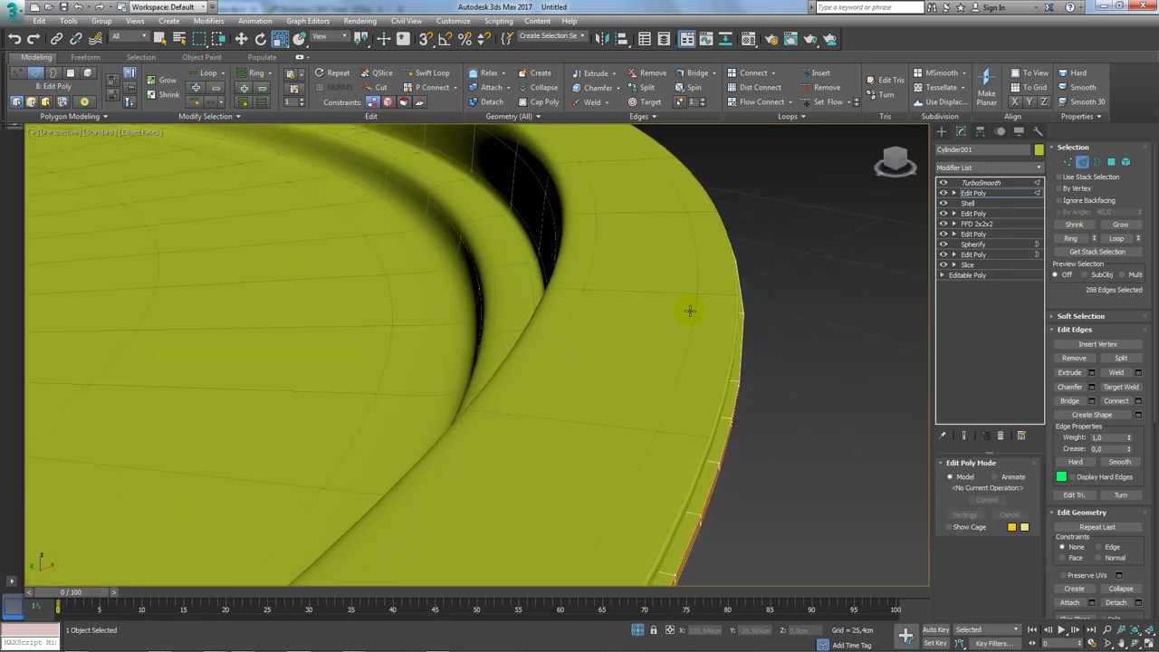
{"action": "key", "text": "F3"}
{"action": "left_click", "coordinate": [675, 412]}
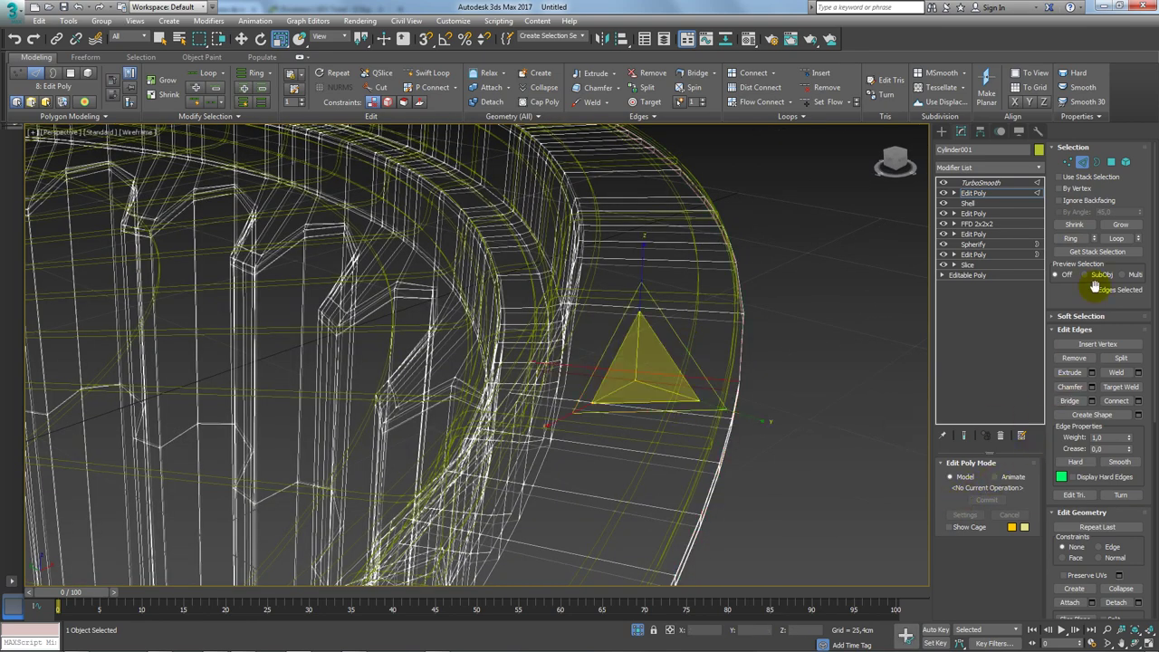
{"action": "left_click", "coordinate": [1072, 239]}
{"action": "left_click", "coordinate": [1137, 401]}
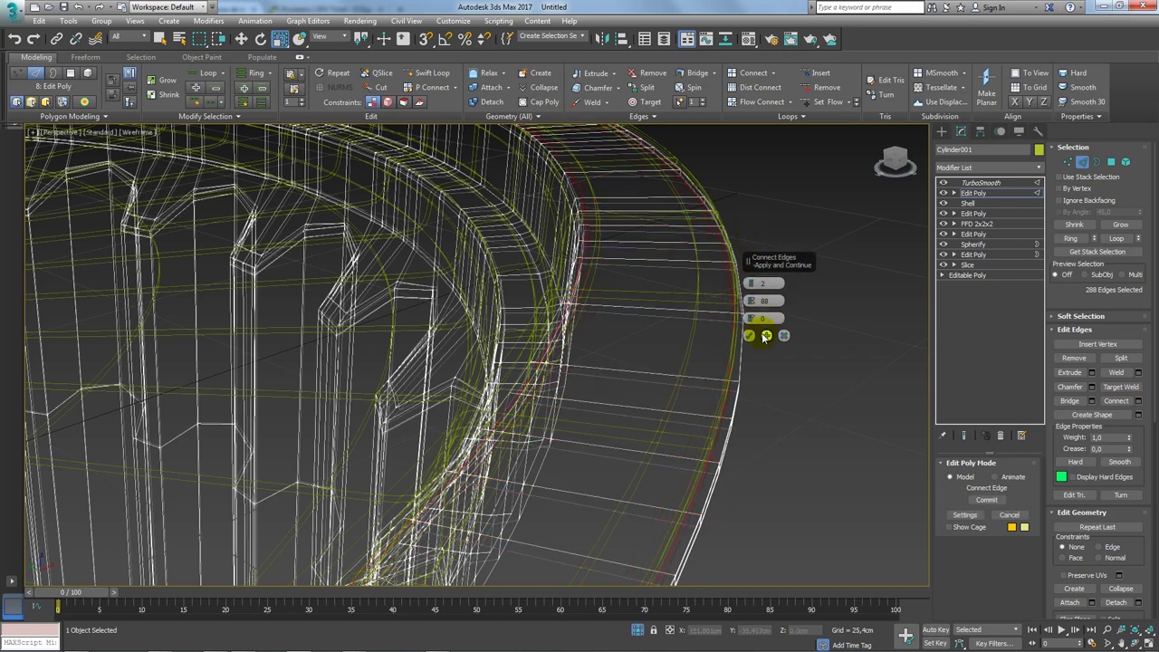
{"action": "left_click", "coordinate": [749, 336]}
{"action": "left_click", "coordinate": [980, 183]}
{"action": "key", "text": "z"}
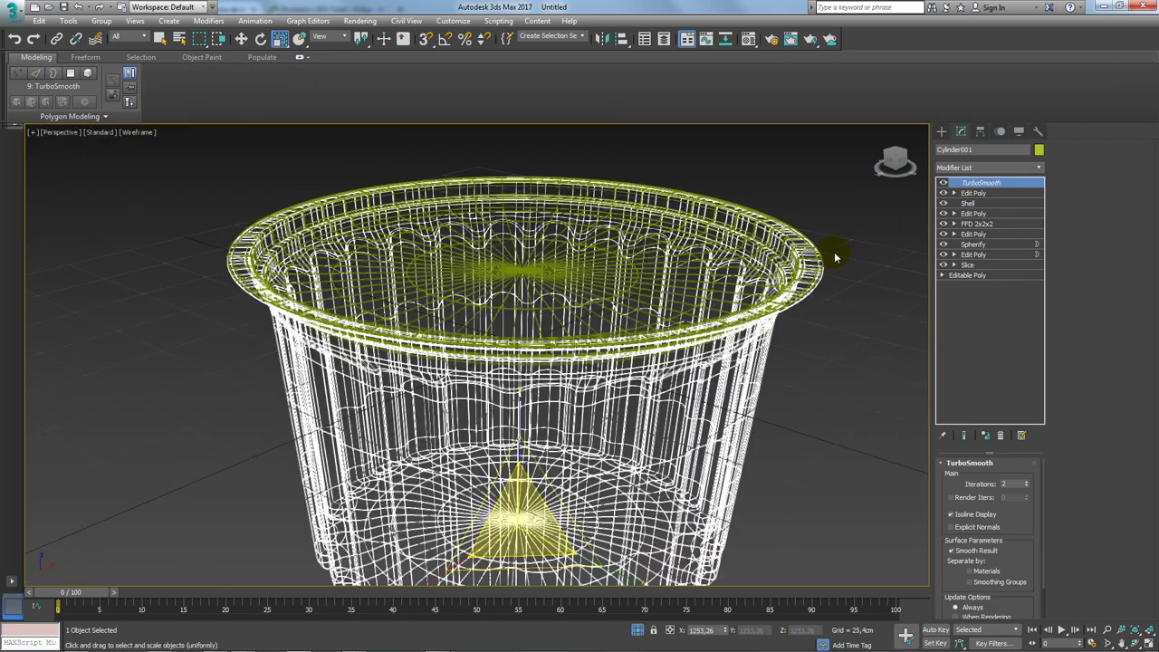
{"action": "scroll", "coordinate": [796, 342], "scroll_direction": "down", "scroll_amount": 4}
- Select both the pot and the lid and change their object colour
{"action": "key", "text": "F3"}
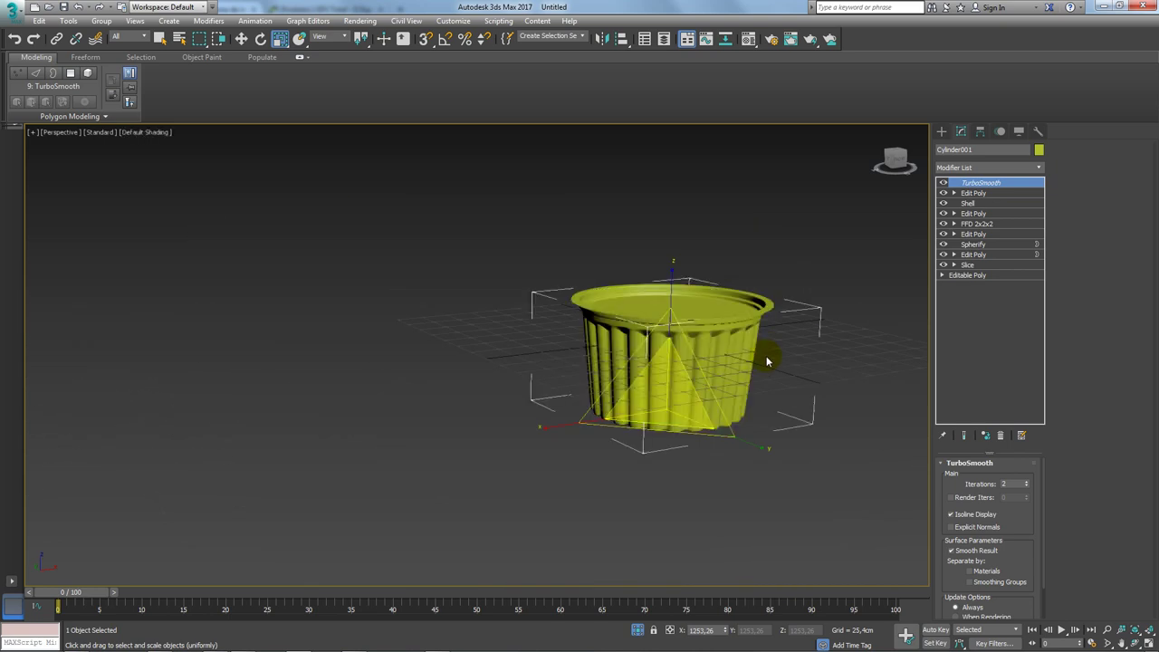
{"action": "left_click", "coordinate": [860, 414]}
{"action": "middle_click_drag", "start_coordinate": [860, 414], "coordinate": [802, 302], "text": "alt"}
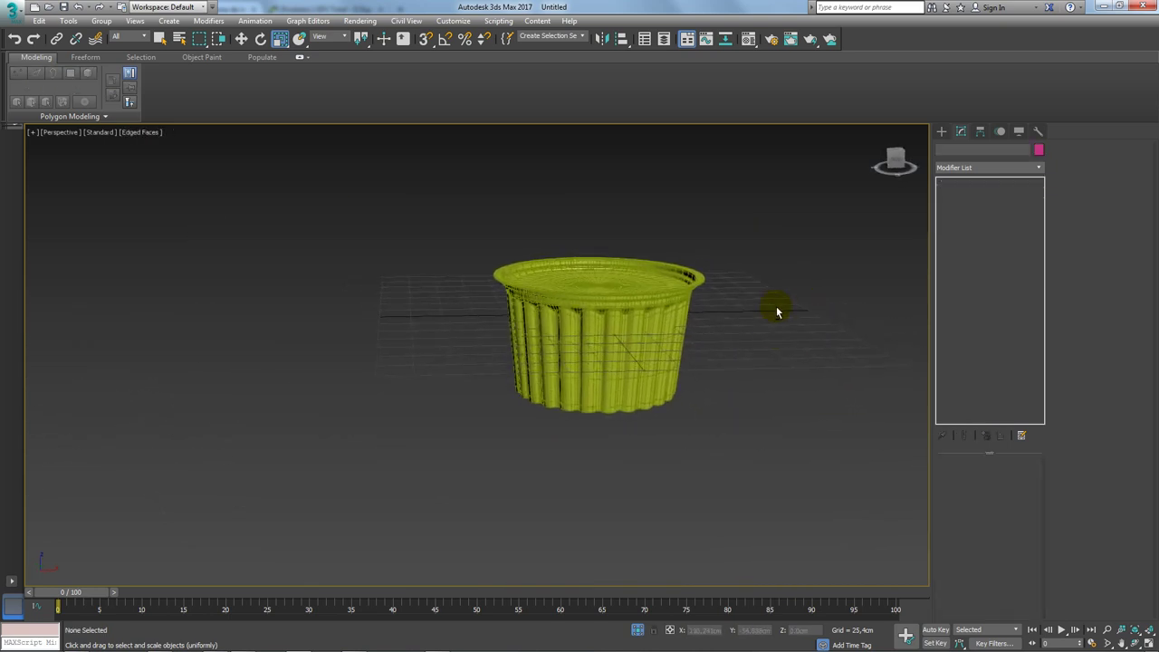
{"action": "key", "text": "ctrl+a"}
{"action": "key", "text": "w"}
{"action": "middle_click_drag", "start_coordinate": [590, 240], "coordinate": [757, 336], "text": "alt"}
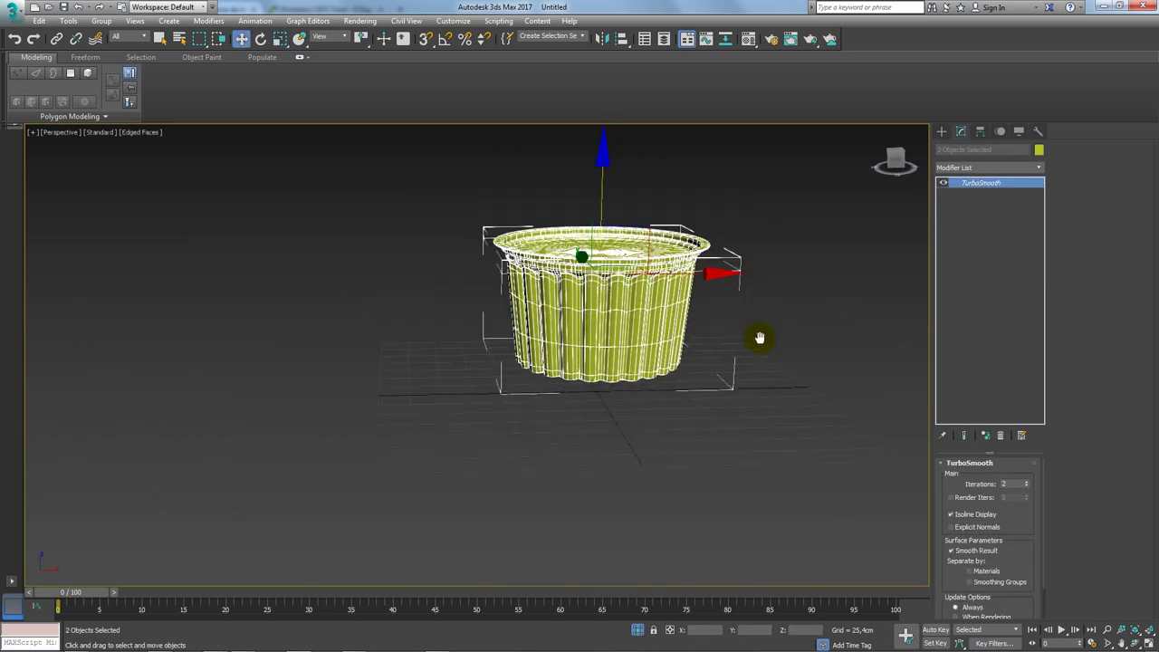
{"action": "left_click", "coordinate": [1038, 150]}
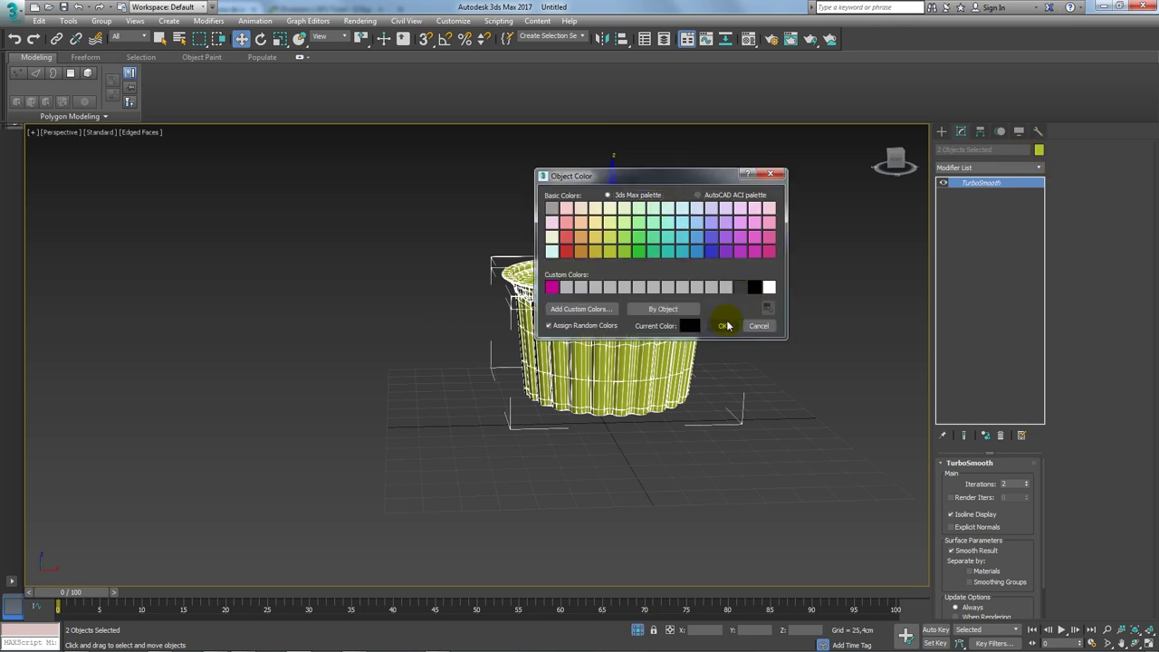
{"action": "left_click", "coordinate": [727, 326]}
- Assign the 02 - Default material to both objects and close the Material Editor
{"action": "left_click", "coordinate": [748, 38]}
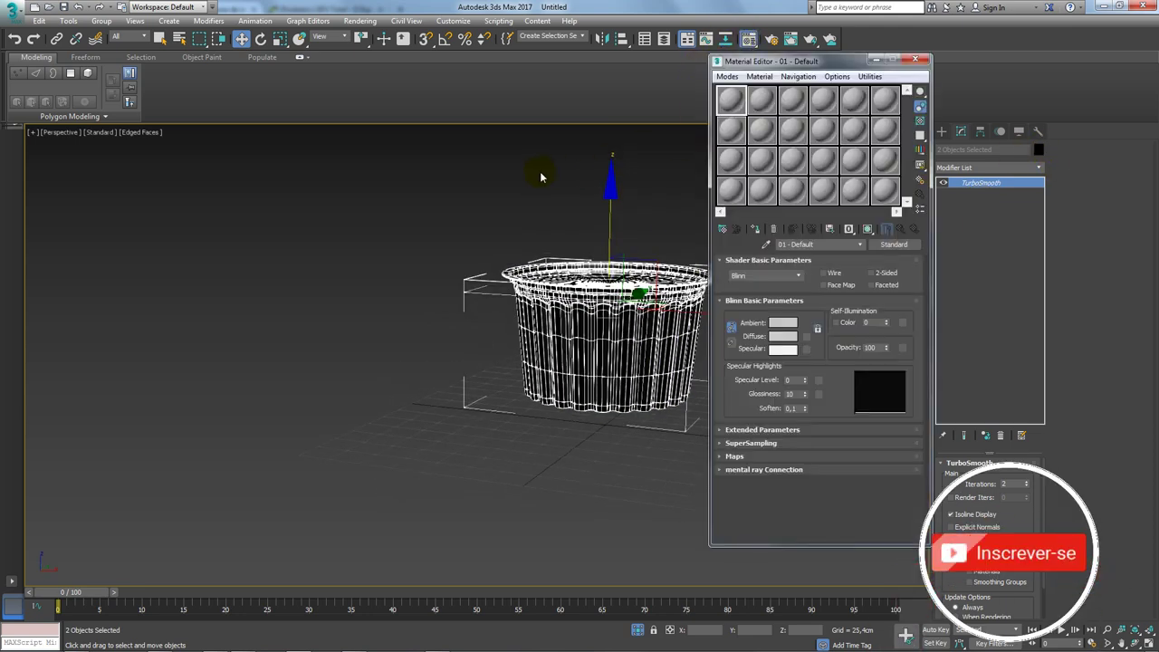
{"action": "left_click", "coordinate": [761, 99]}
{"action": "left_click", "coordinate": [754, 228]}
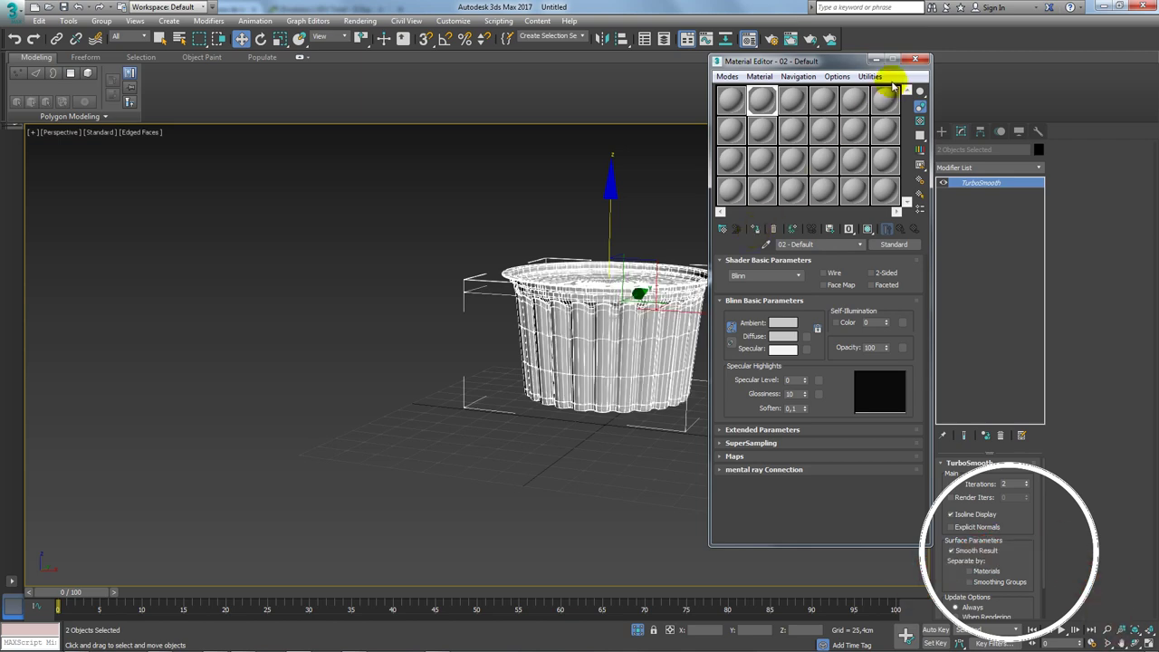
{"action": "left_click", "coordinate": [916, 61]}
{"action": "middle_click_drag", "start_coordinate": [763, 287], "coordinate": [719, 305]}
{"action": "scroll", "coordinate": [704, 331], "scroll_direction": "up", "scroll_amount": 2}
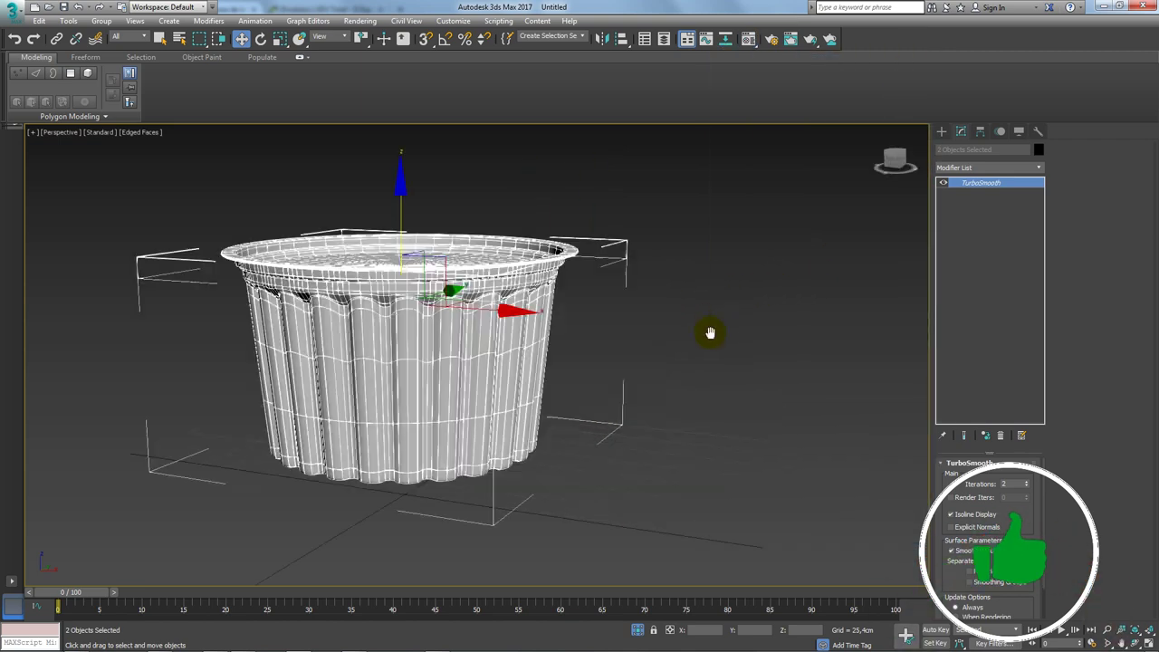
{"action": "scroll", "coordinate": [647, 347], "scroll_direction": "up", "scroll_amount": 2}
{"action": "scroll", "coordinate": [647, 347], "scroll_direction": "up", "scroll_amount": 2}
{"action": "mouse_move", "coordinate": [616, 362]}
{"action": "middle_mouse_down"}
{"action": "mouse_move", "coordinate": [766, 365]}
{"action": "mouse_move", "coordinate": [693, 383]}
{"action": "mouse_move", "coordinate": [667, 372]}
{"action": "middle_mouse_up"}
{"action": "left_click", "coordinate": [801, 374]}
{"action": "key", "text": "F4"}
{"action": "scroll", "coordinate": [685, 386], "scroll_direction": "down", "scroll_amount": 2}
{"action": "key", "text": "F4"}
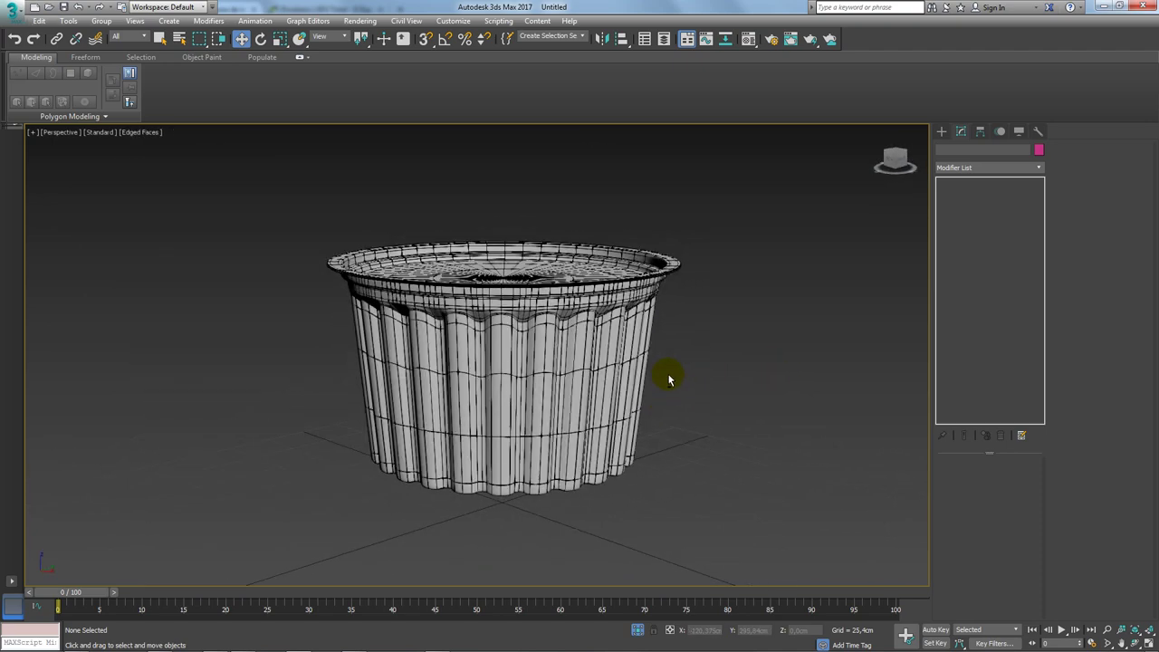
{"action": "mouse_move", "coordinate": [590, 334]}
{"action": "middle_mouse_down", "text": "alt"}
{"action": "mouse_move", "coordinate": [600, 444]}
{"action": "mouse_move", "coordinate": [590, 292]}
{"action": "middle_mouse_up", "text": "alt"}
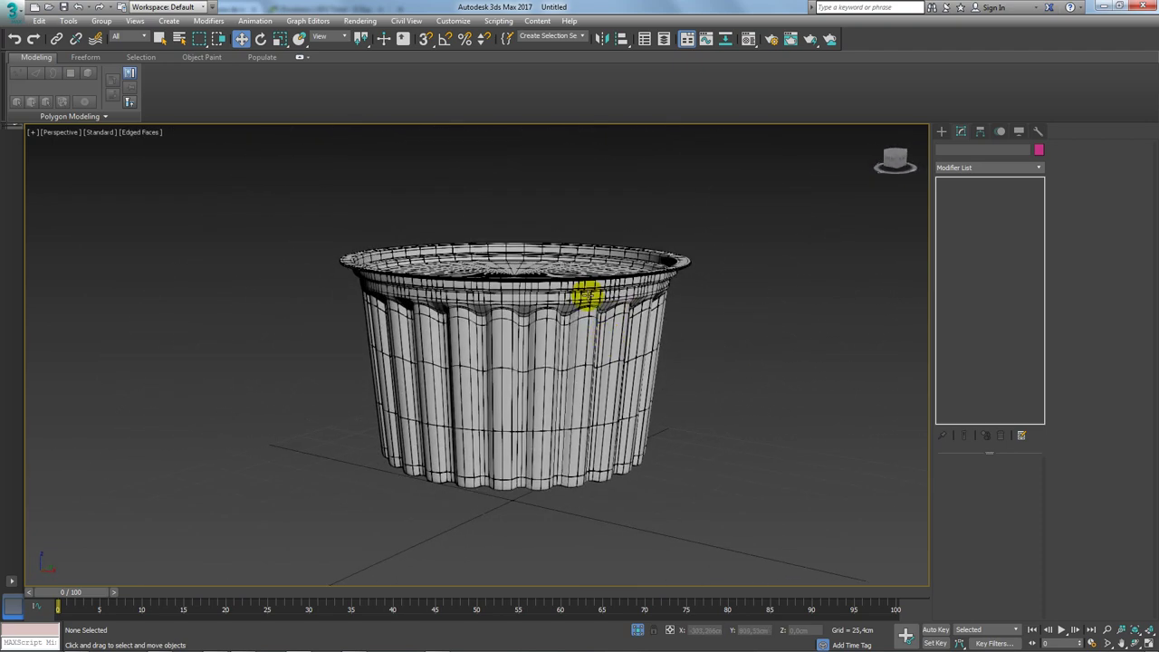
{"action": "left_click", "coordinate": [526, 258]}
{"action": "middle_click_drag", "start_coordinate": [525, 258], "coordinate": [574, 271], "text": "alt"}
{"action": "left_click_drag", "start_coordinate": [510, 323], "coordinate": [530, 147]}
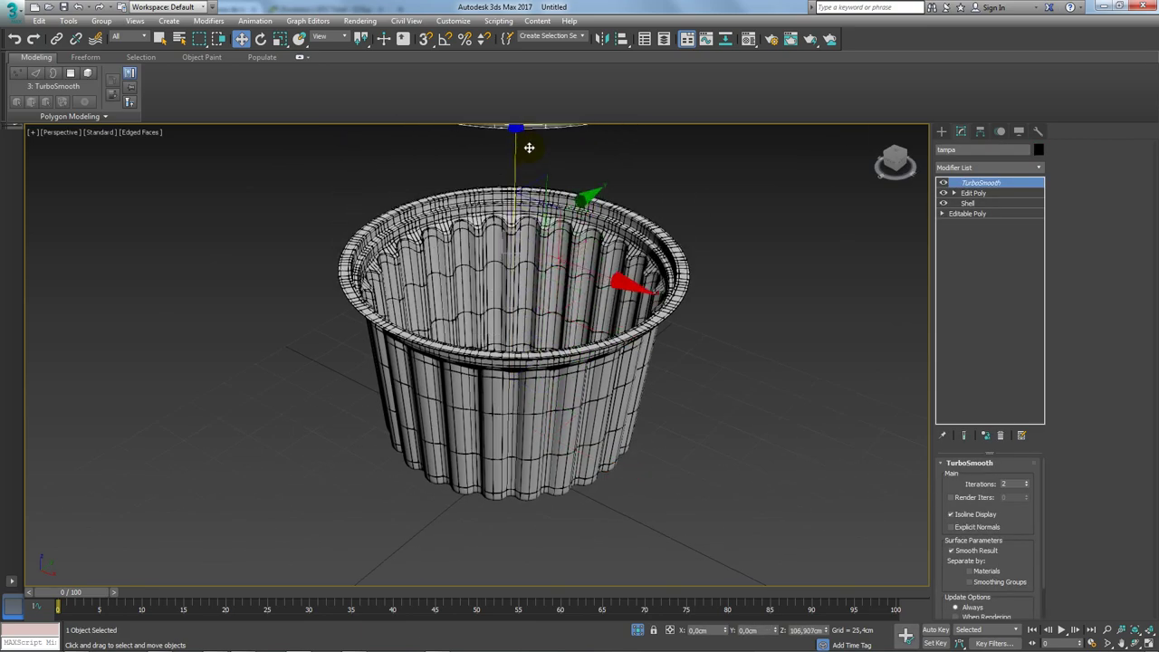
{"action": "mouse_move", "coordinate": [530, 148]}
{"action": "middle_mouse_down"}
{"action": "mouse_move", "coordinate": [563, 323]}
{"action": "mouse_move", "coordinate": [551, 380]}
{"action": "mouse_move", "coordinate": [548, 276]}
{"action": "middle_mouse_up"}
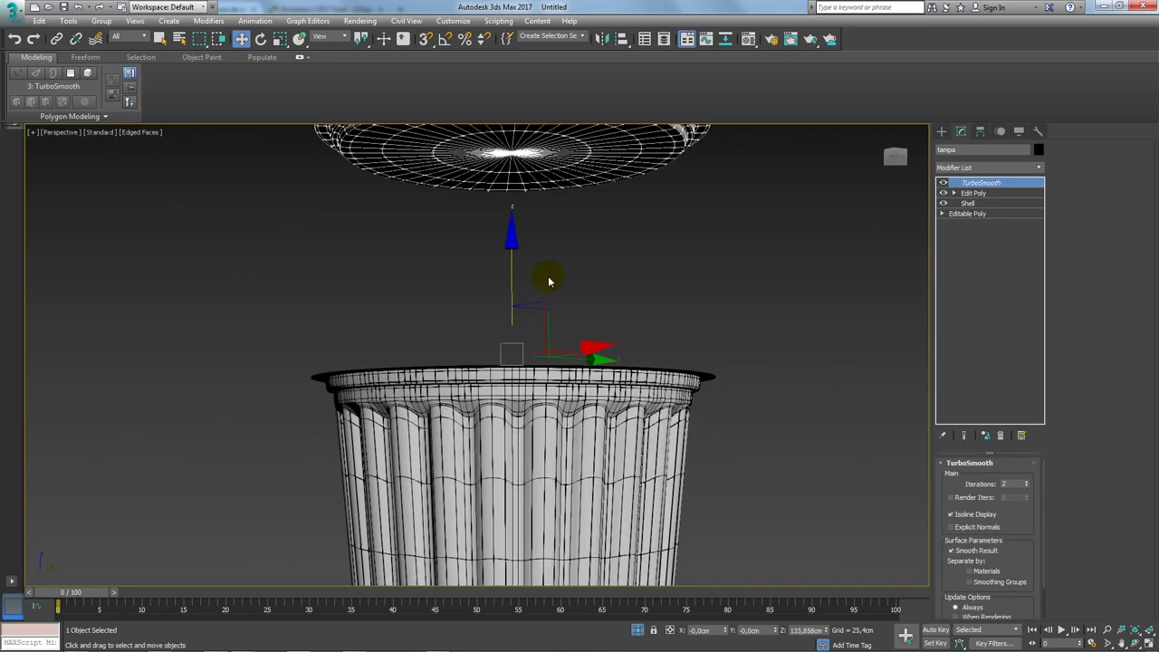
{"action": "key", "text": "ctrl+z"}
{"action": "mouse_move", "coordinate": [698, 305]}
{"action": "middle_mouse_down", "text": "alt"}
{"action": "mouse_move", "coordinate": [688, 347]}
{"action": "mouse_move", "coordinate": [685, 241]}
{"action": "mouse_move", "coordinate": [762, 201]}
{"action": "middle_mouse_up", "text": "alt"}
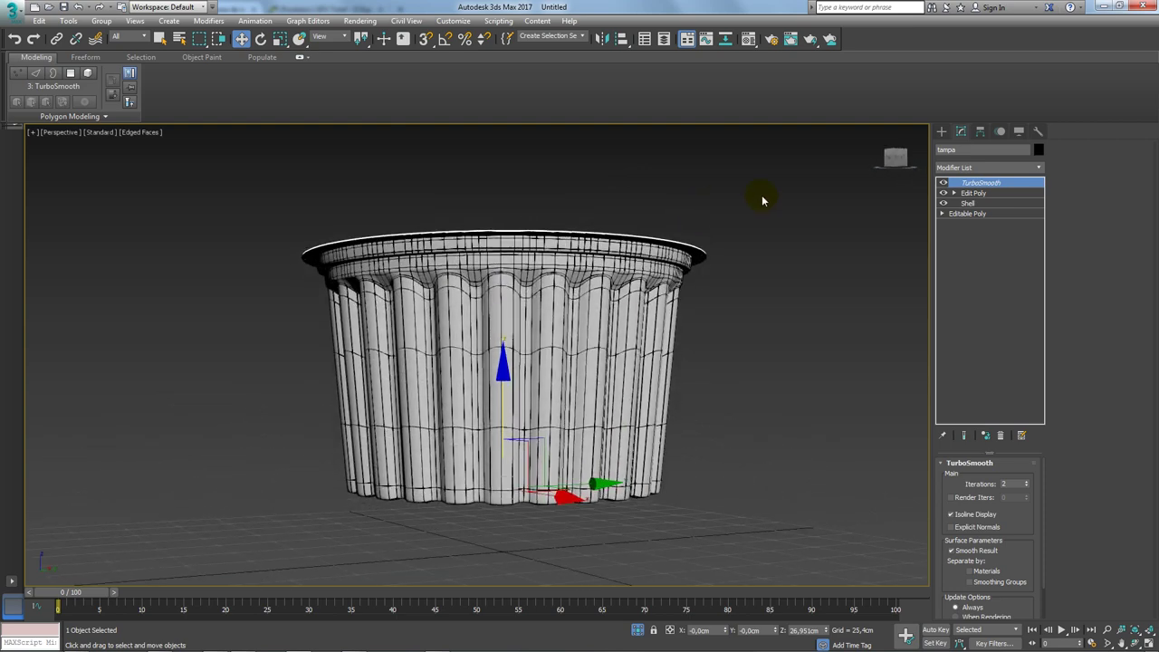
{"action": "left_click", "coordinate": [450, 406], "text": "ctrl"}
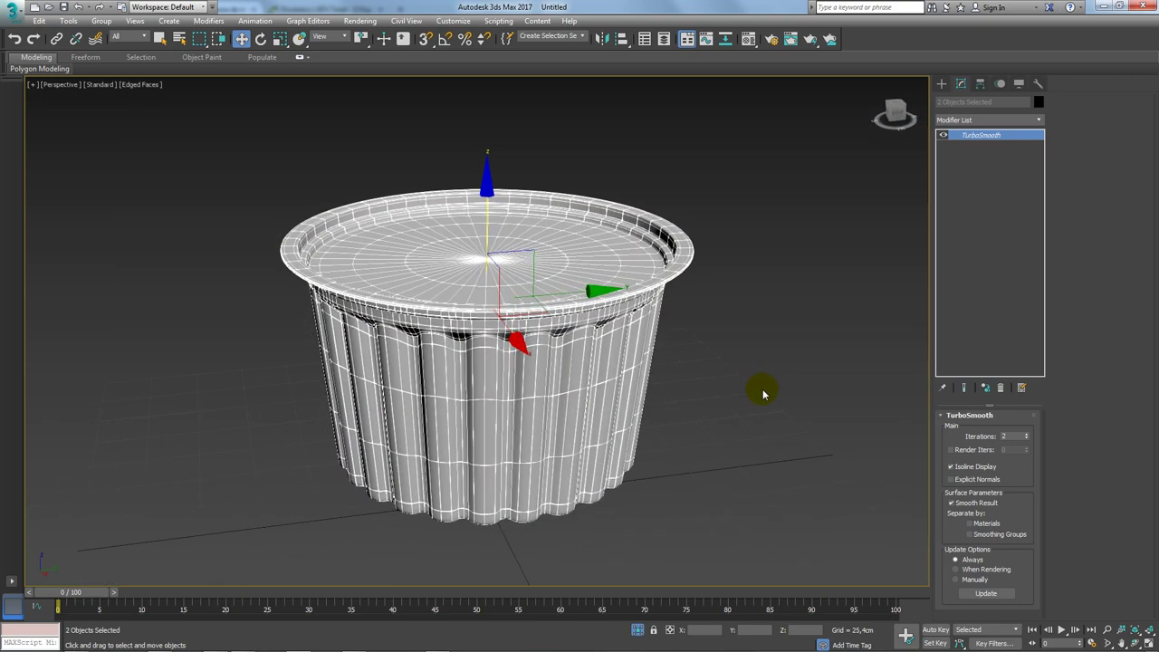
{"action": "left_click", "coordinate": [769, 393]}
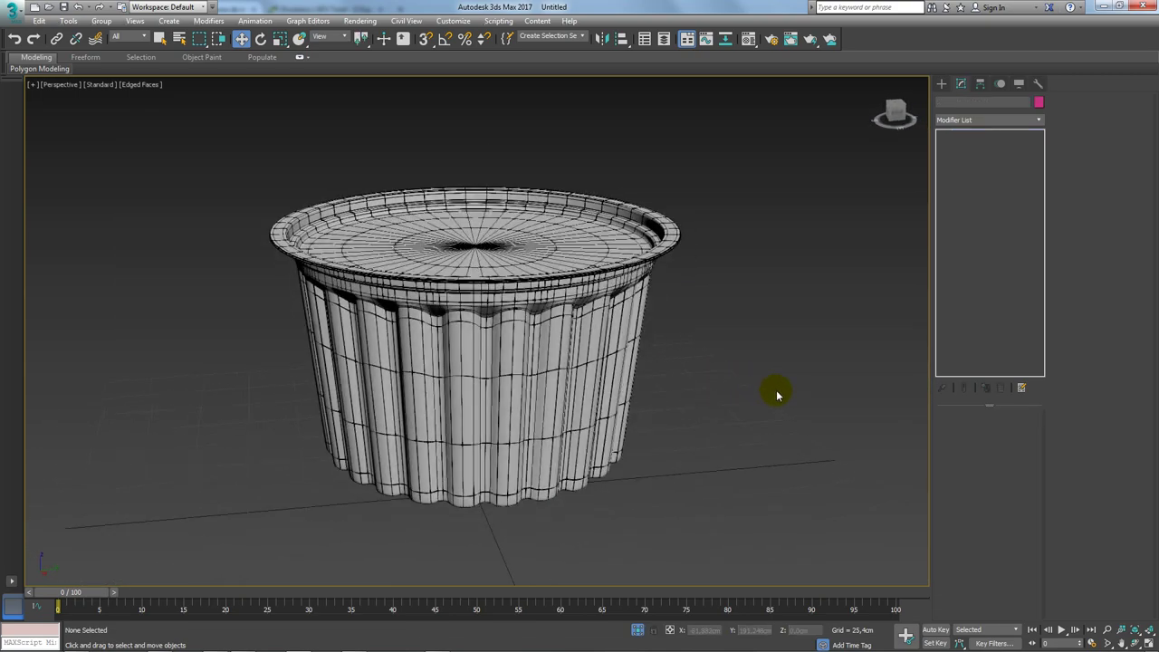
{"action": "middle_click_drag", "start_coordinate": [773, 393], "coordinate": [812, 399], "text": "alt"}
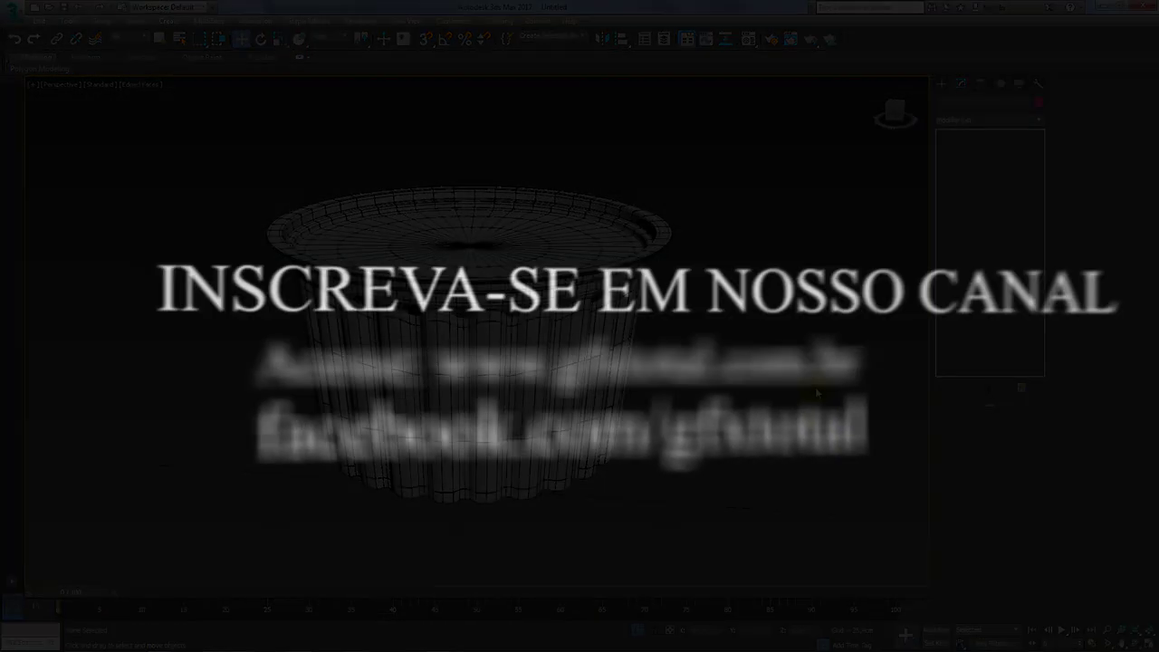